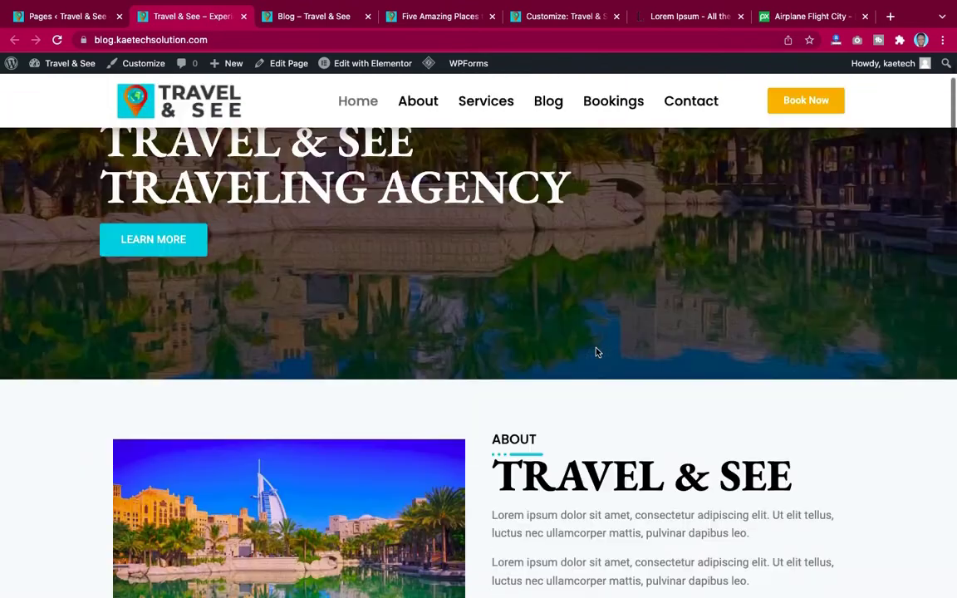
Step: Look over the finished travel site's home page, from the welcome banner to the Why Choose Us and booking sections
scroll(596, 353, "up", 4)
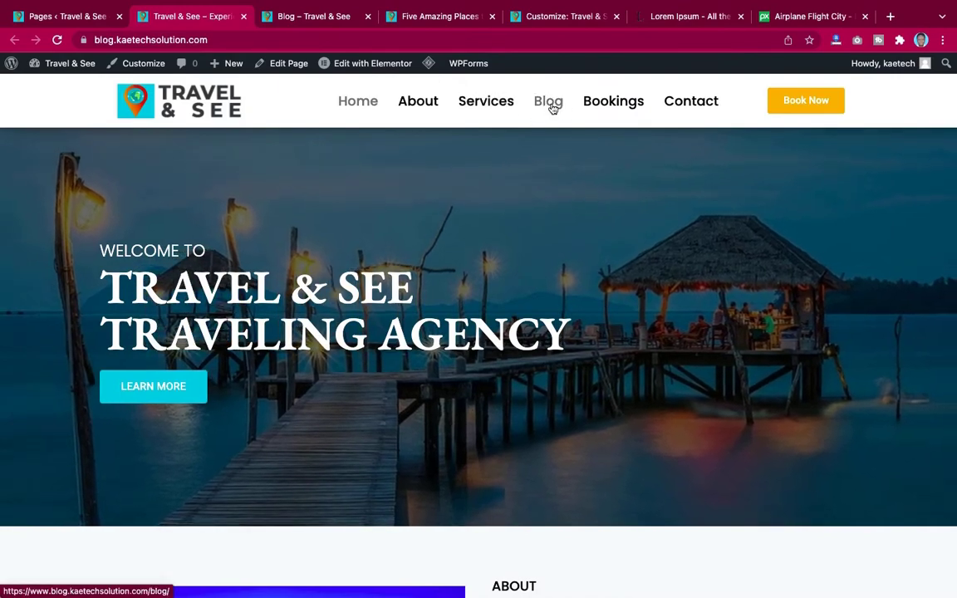
scroll(583, 223, "down", 15)
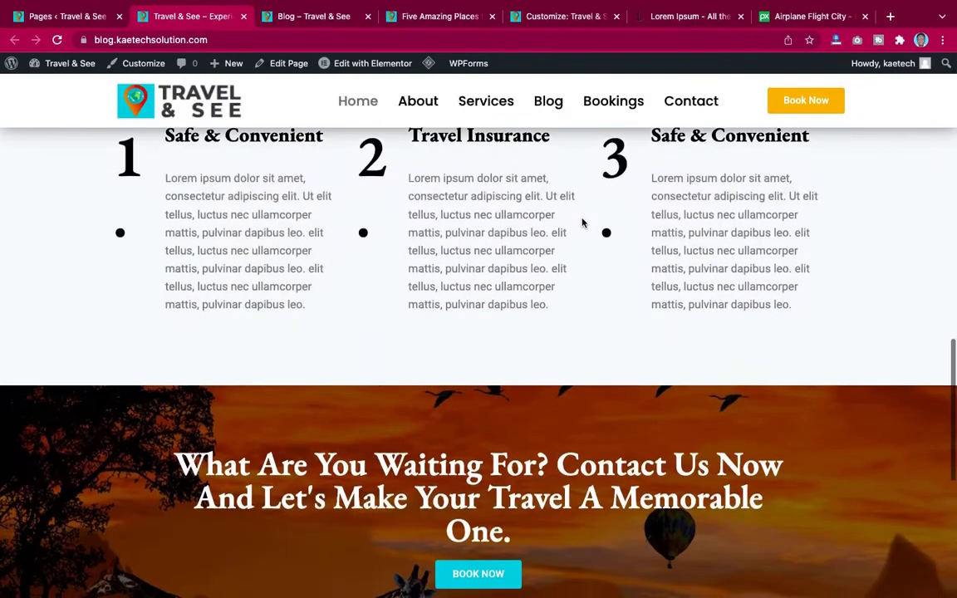
scroll(583, 221, "down", 2)
scroll(582, 220, "up", 6)
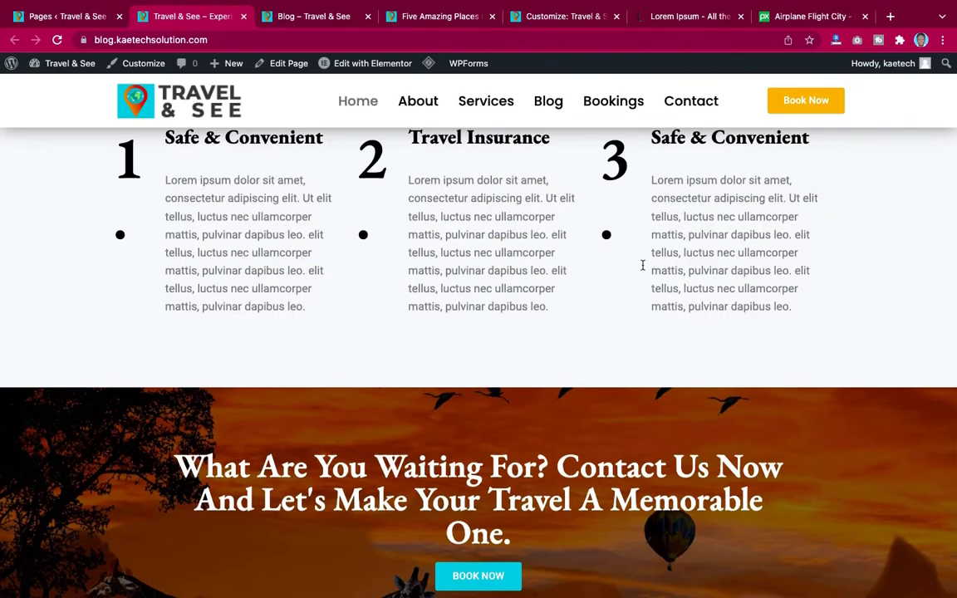
scroll(643, 267, "up", 12)
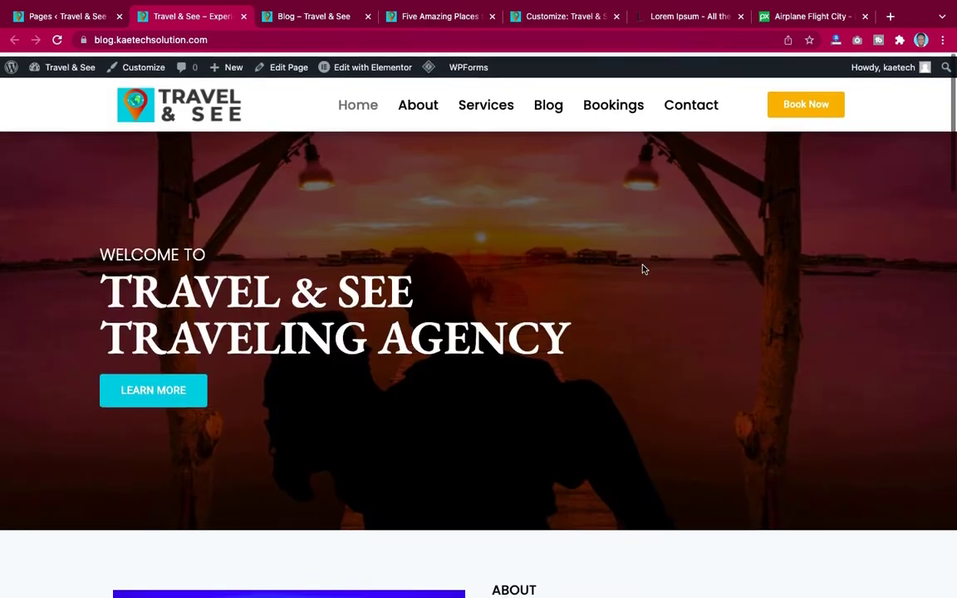
scroll(643, 268, "down", 12)
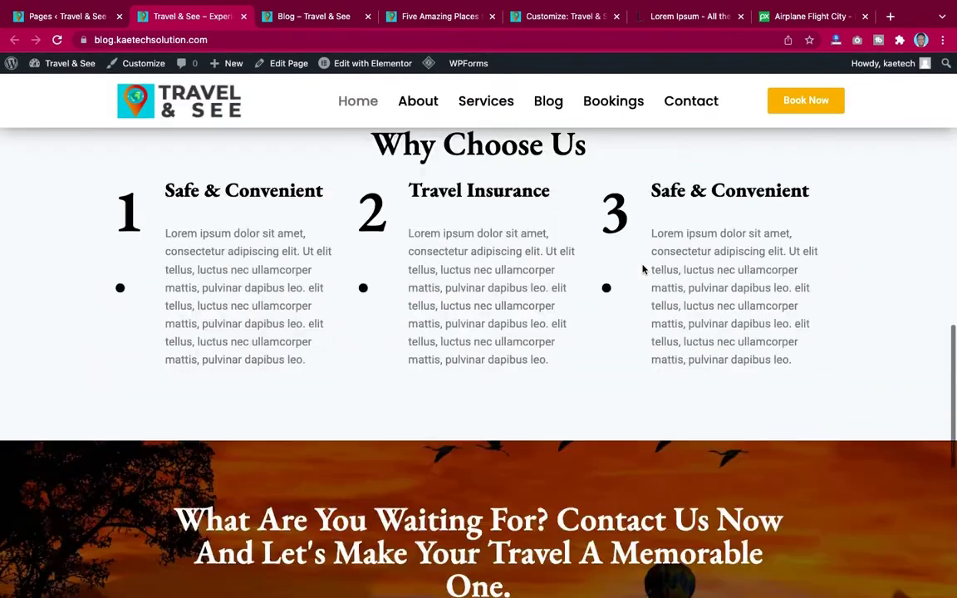
scroll(643, 268, "down", 3)
scroll(643, 268, "up", 5)
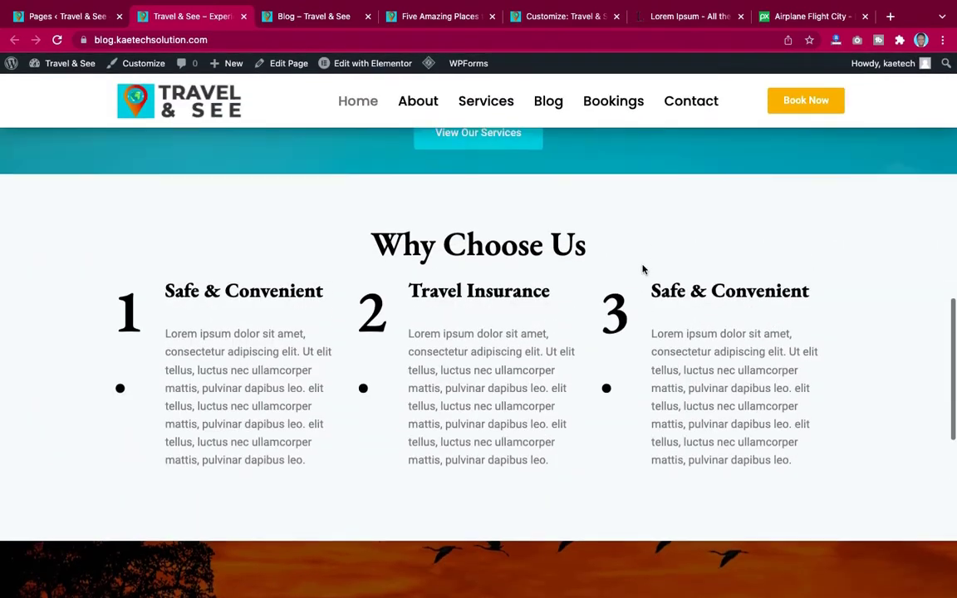
scroll(643, 268, "up", 12)
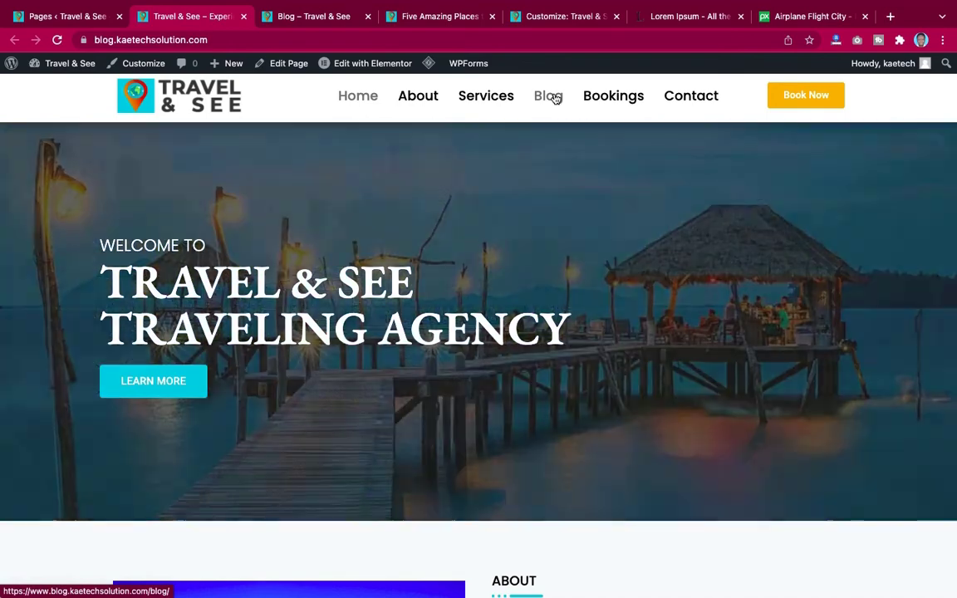
Step: Open the site's Blog page and look over its post listing and sidebar
left_click(556, 99)
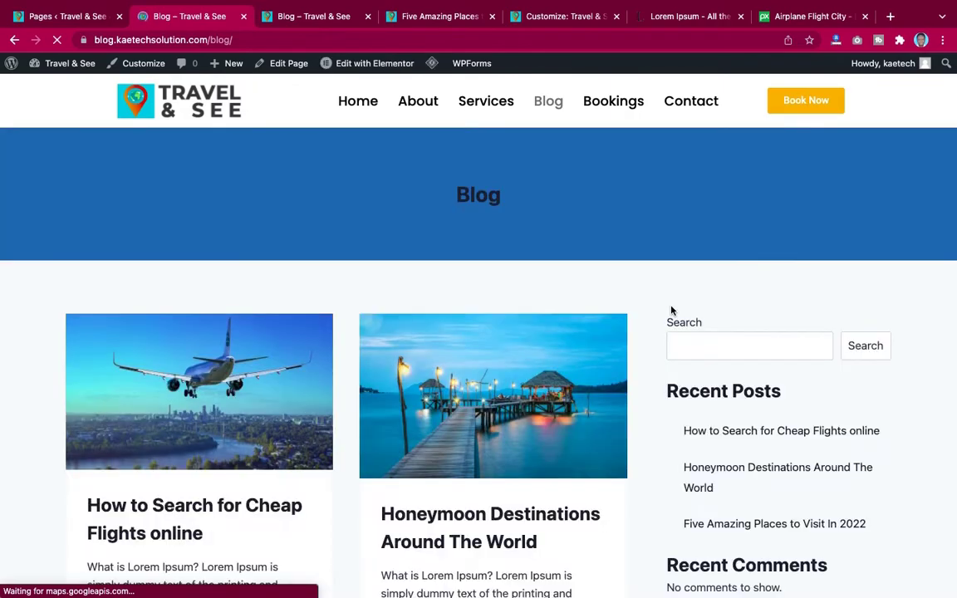
scroll(672, 310, "down", 5)
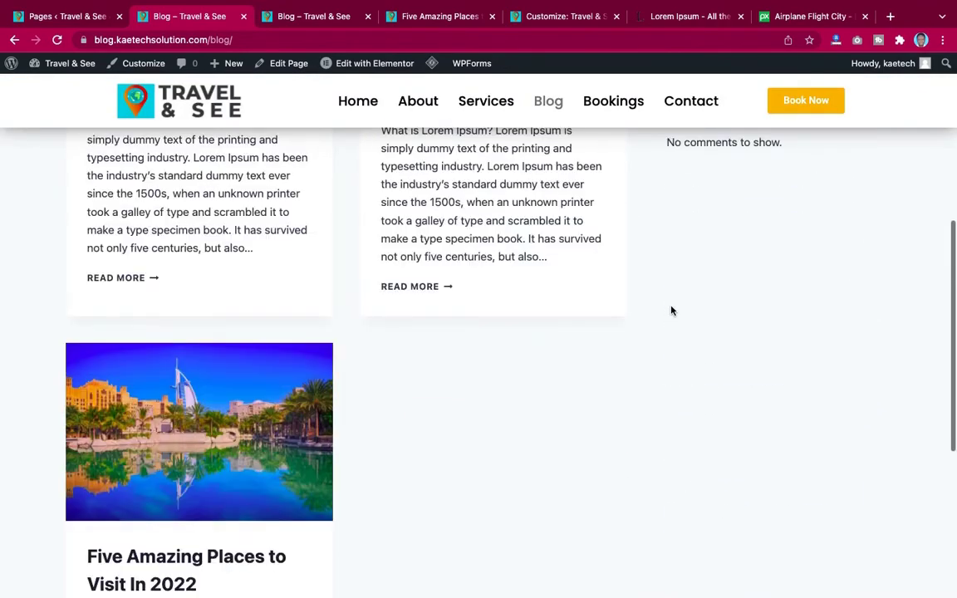
scroll(672, 310, "up", 5)
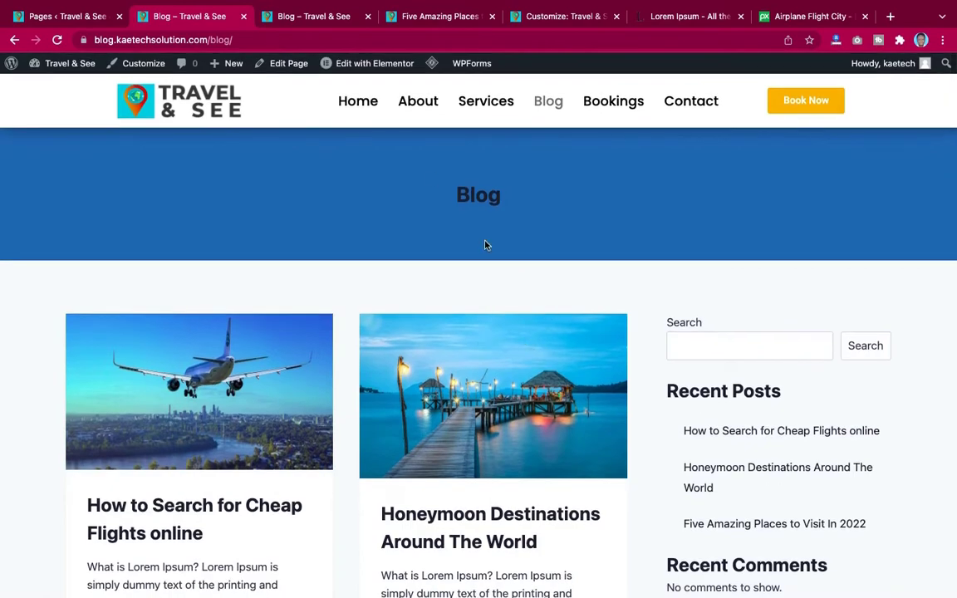
Step: Switch to the open post on five amazing places to visit in 2022 and look through its images, text and tags
left_click(440, 19)
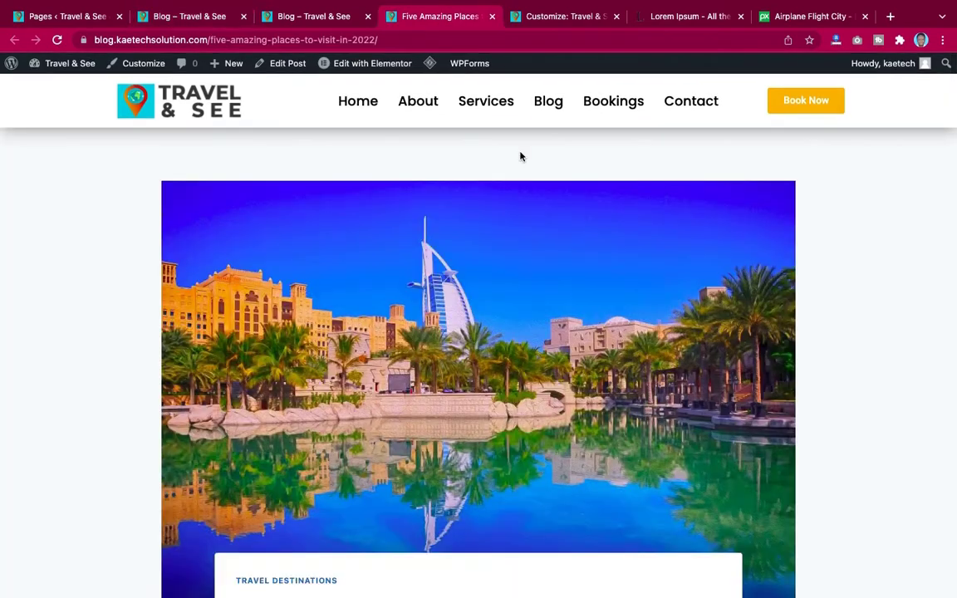
scroll(706, 301, "down", 13)
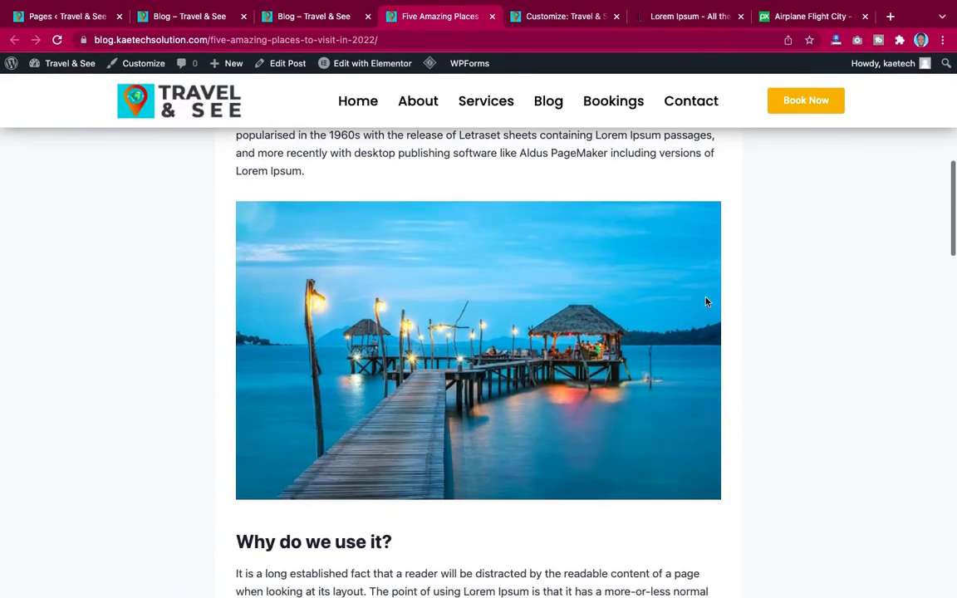
scroll(706, 302, "down", 15)
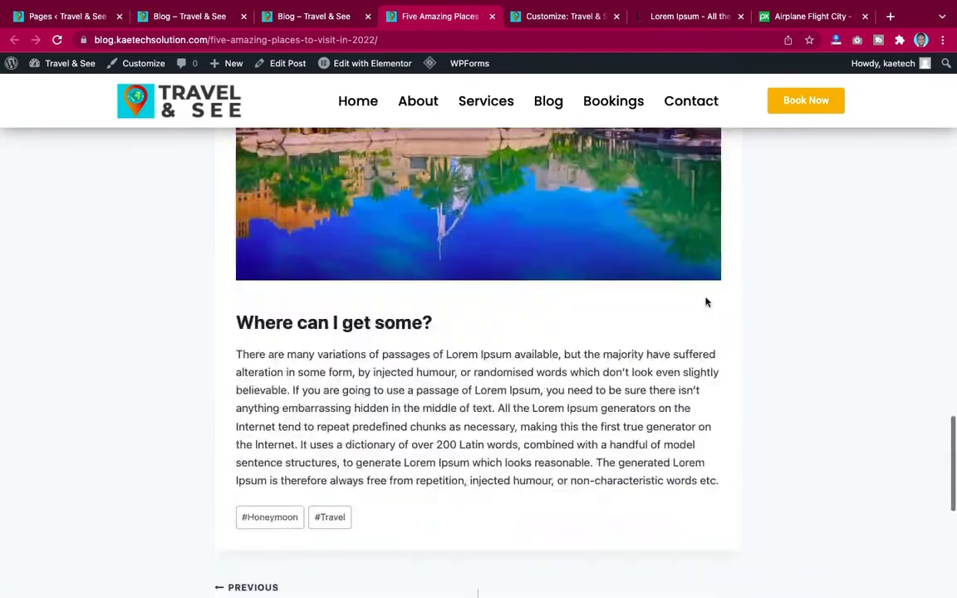
scroll(706, 301, "up", 20)
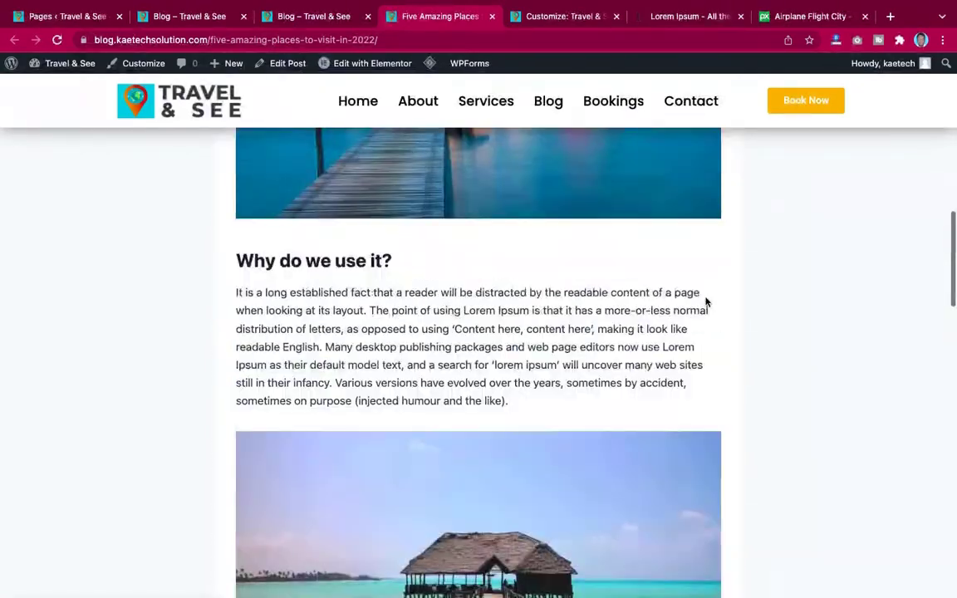
scroll(706, 302, "up", 10)
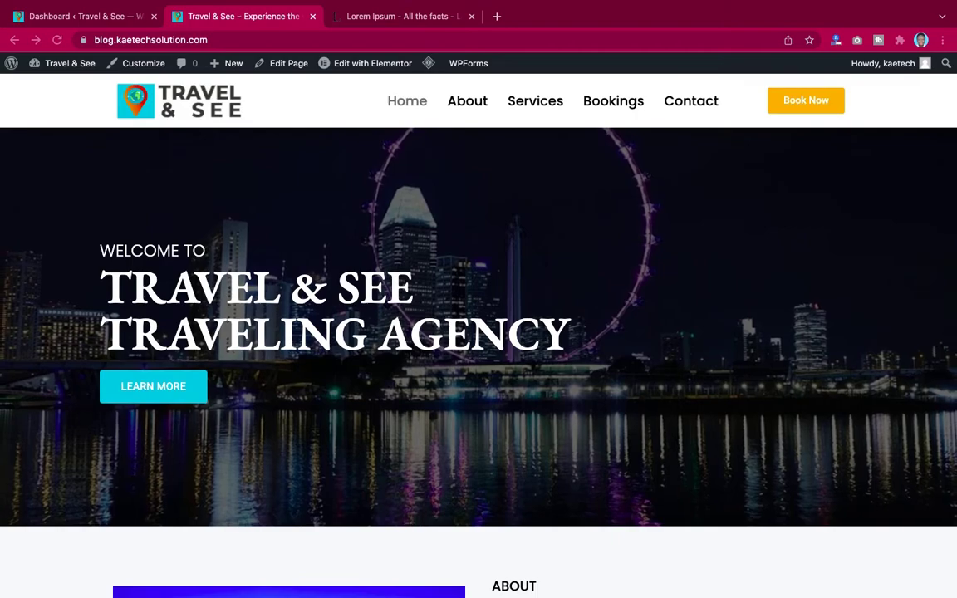
Step: Examine the home page of the site that has no Blog menu entry, from the banner to the map section
scroll(657, 275, "down", 7)
scroll(656, 275, "down", 8)
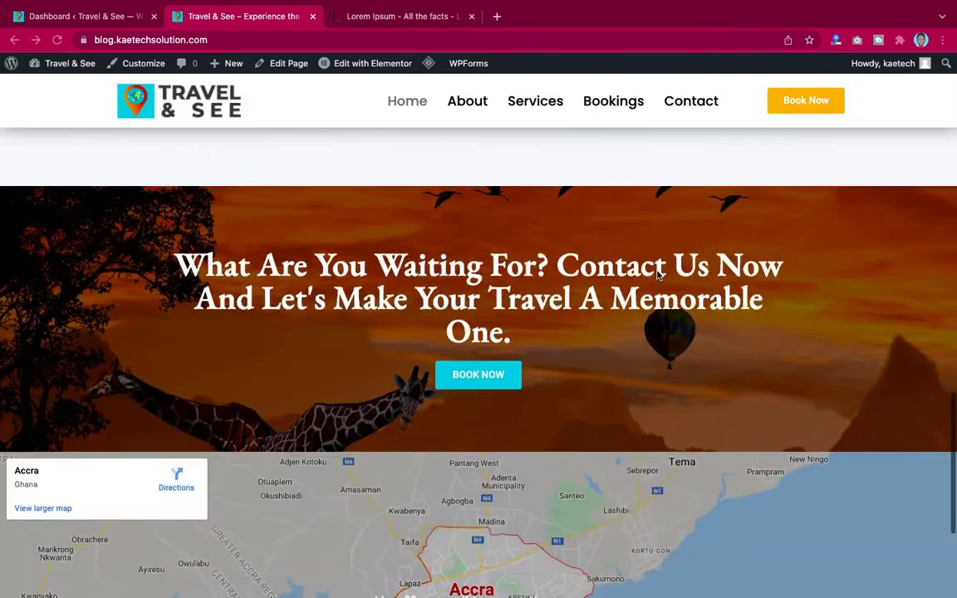
scroll(657, 274, "up", 9)
scroll(657, 275, "up", 5)
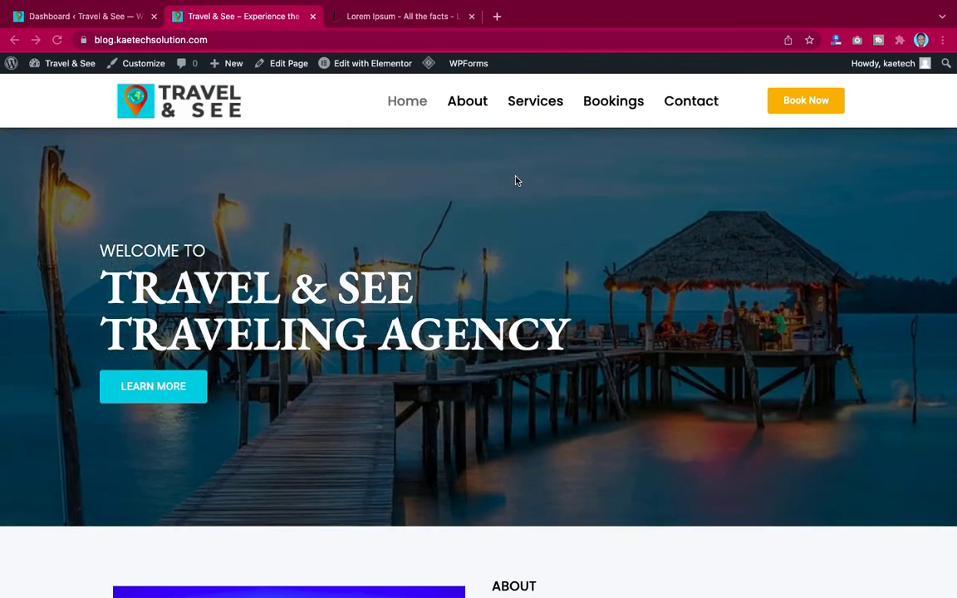
scroll(515, 181, "down", 5)
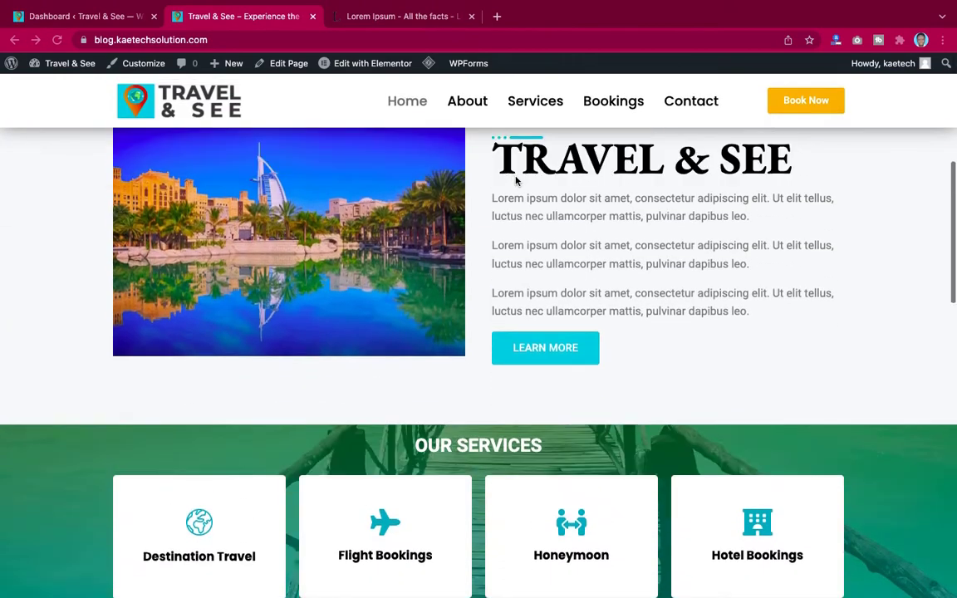
scroll(515, 180, "up", 2)
scroll(515, 180, "up", 4)
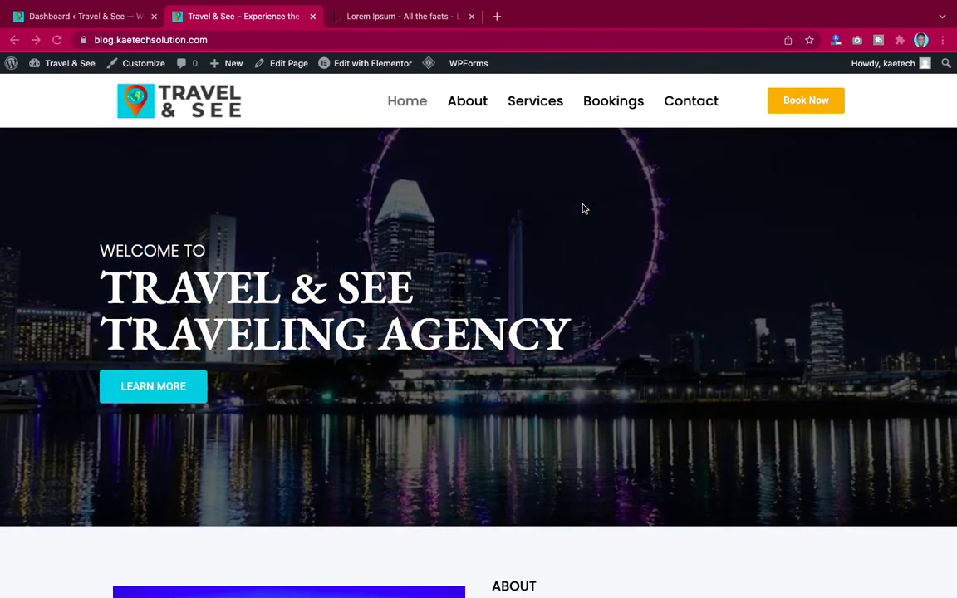
scroll(584, 209, "down", 6)
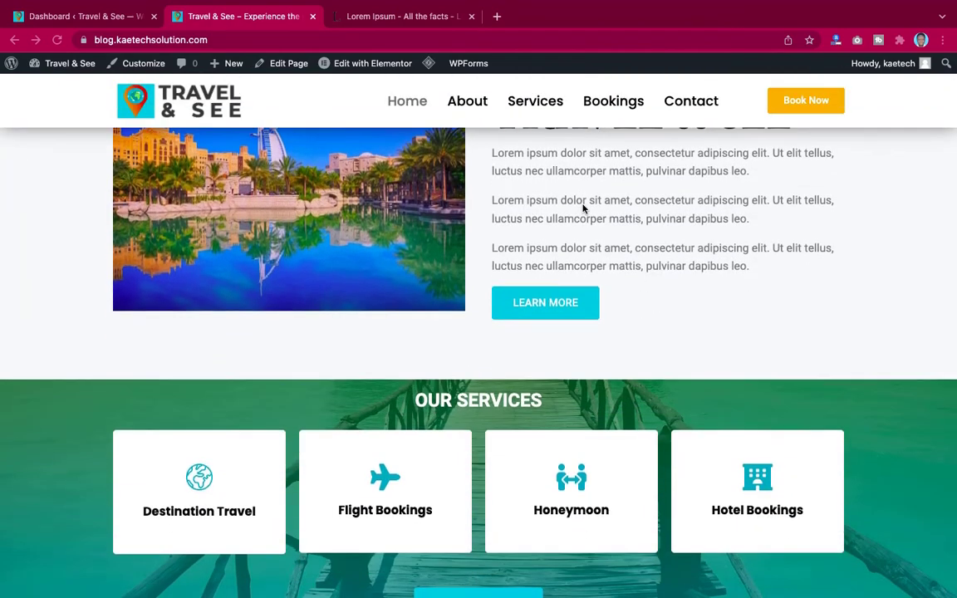
scroll(584, 208, "up", 6)
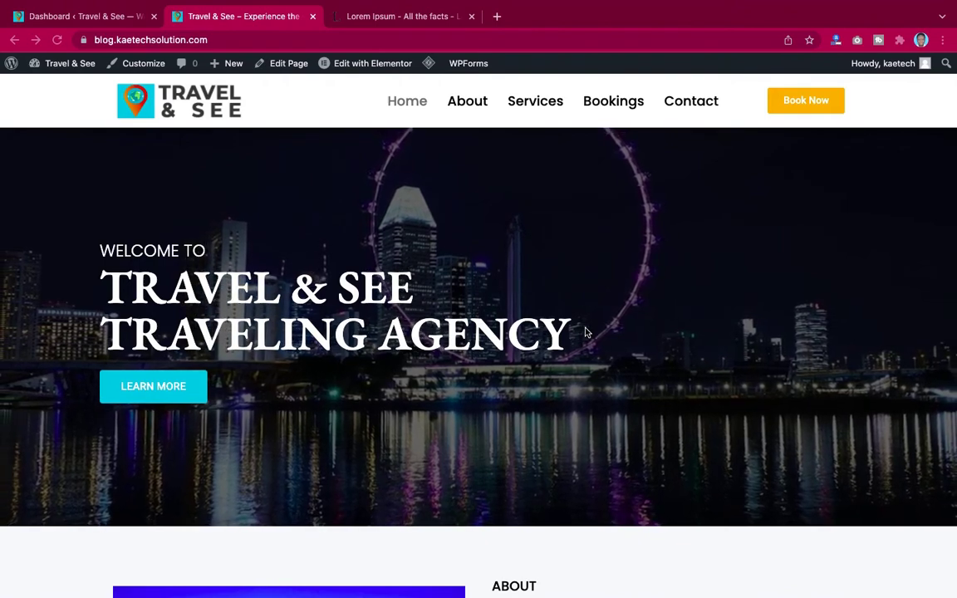
scroll(585, 332, "down", 5)
scroll(585, 333, "down", 10)
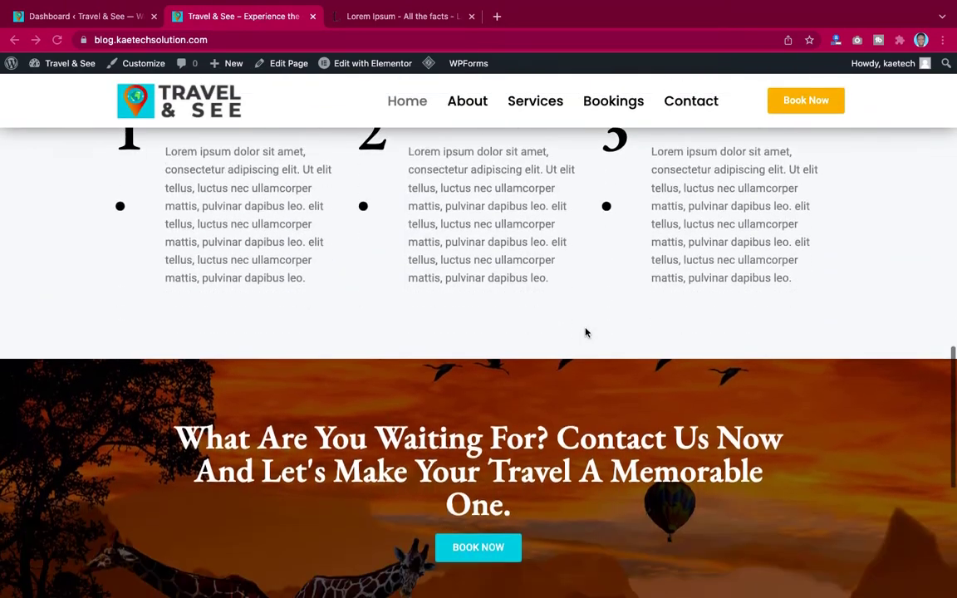
scroll(255, 223, "up", 1)
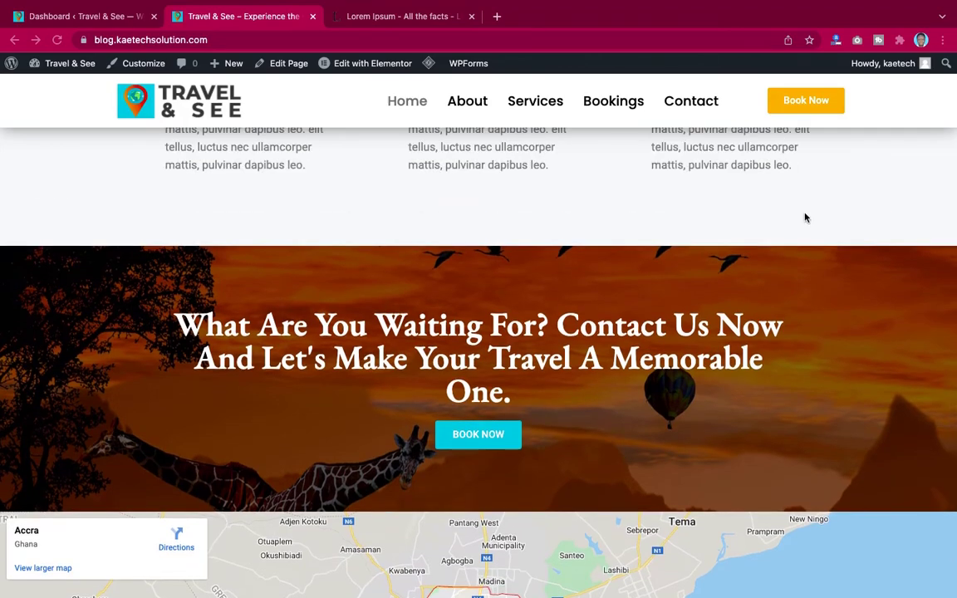
scroll(551, 249, "up", 15)
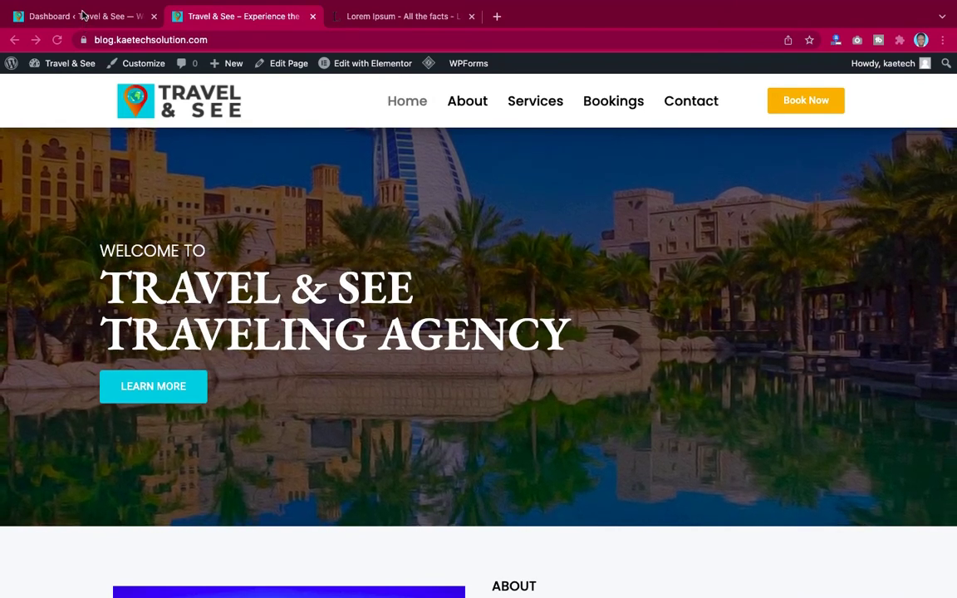
Step: Go to the WordPress dashboard, create a new page titled "Blog" and publish it
left_click(83, 15)
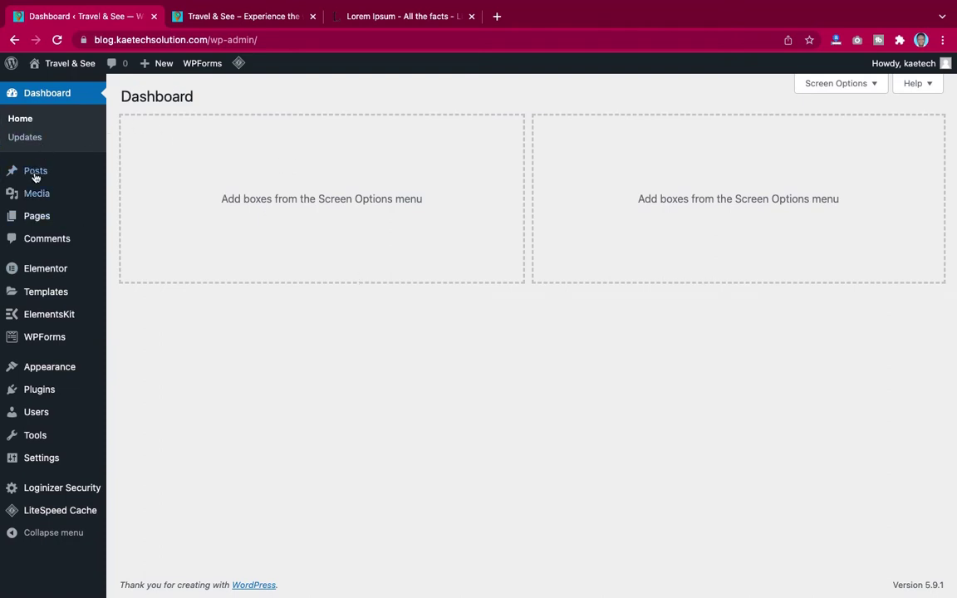
mouse_move(35, 217)
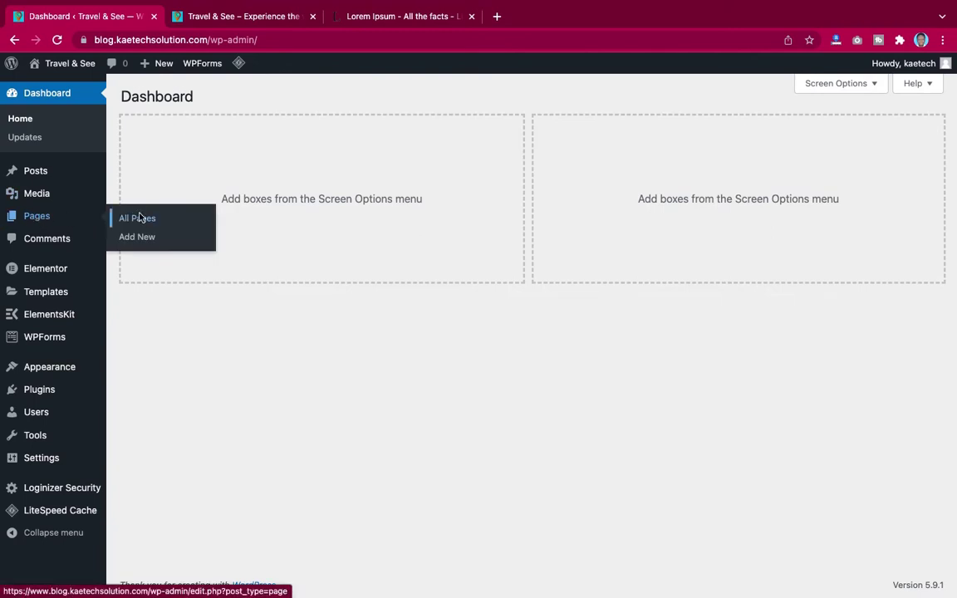
left_click(133, 239)
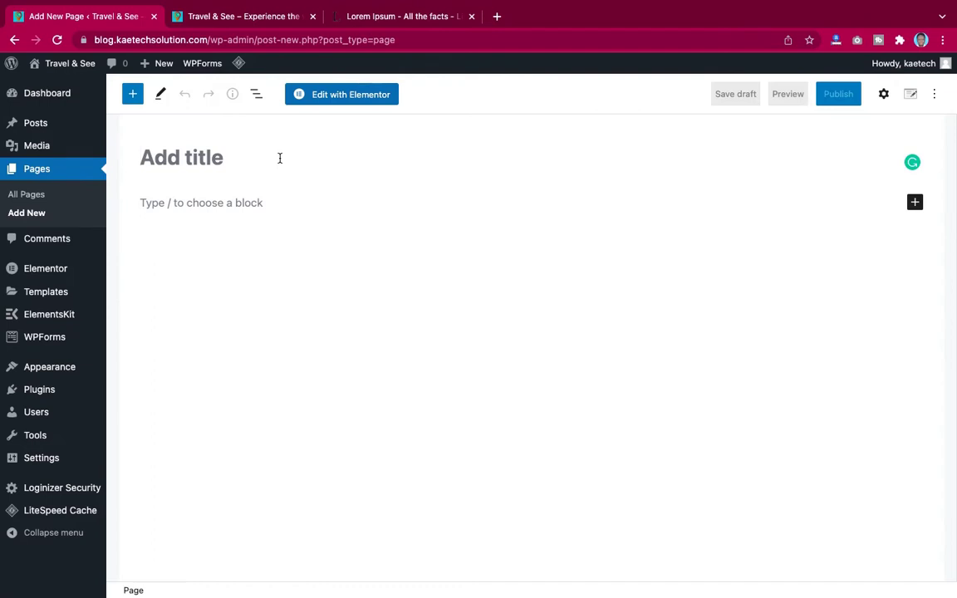
type("Blog")
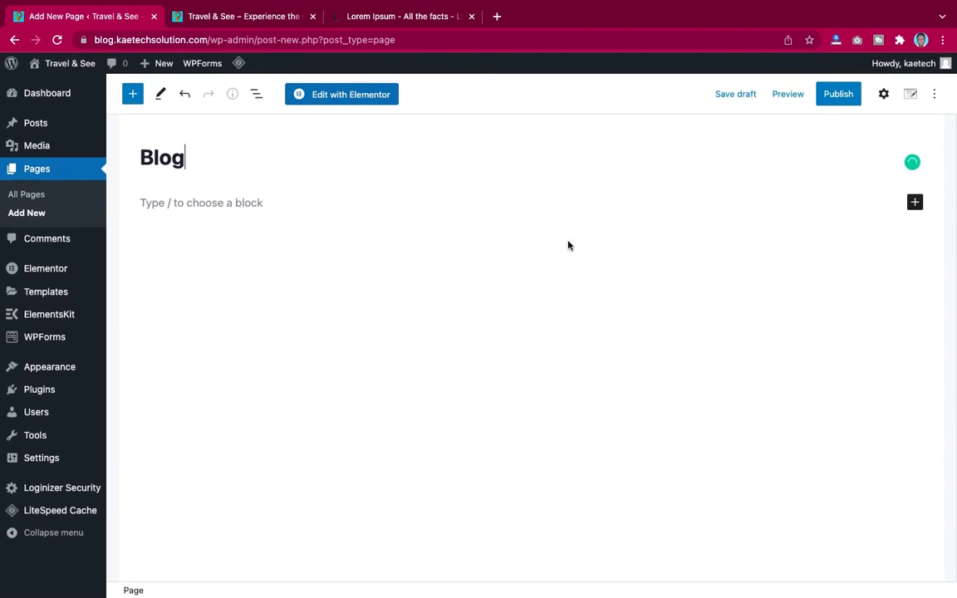
left_click(842, 95)
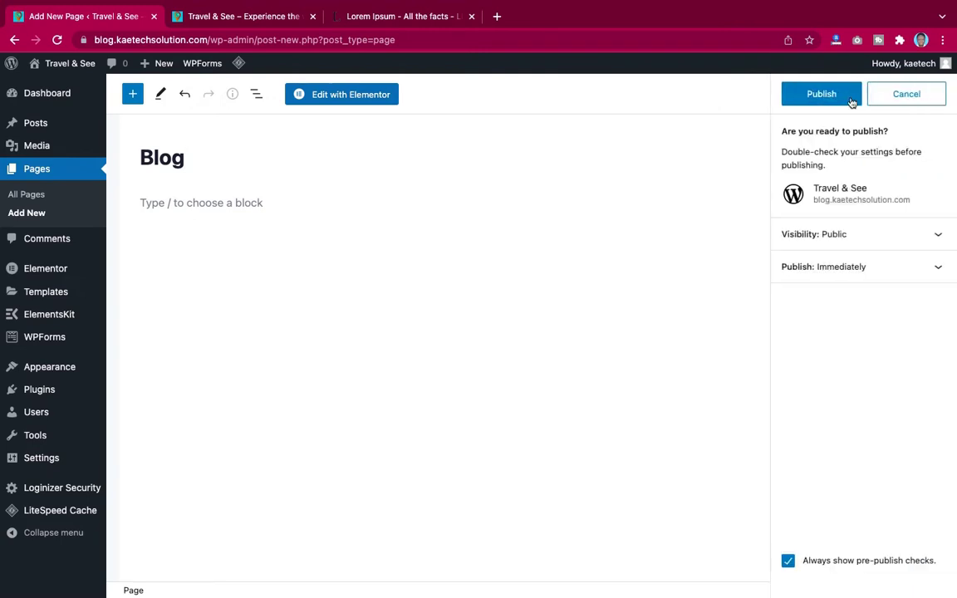
left_click(838, 94)
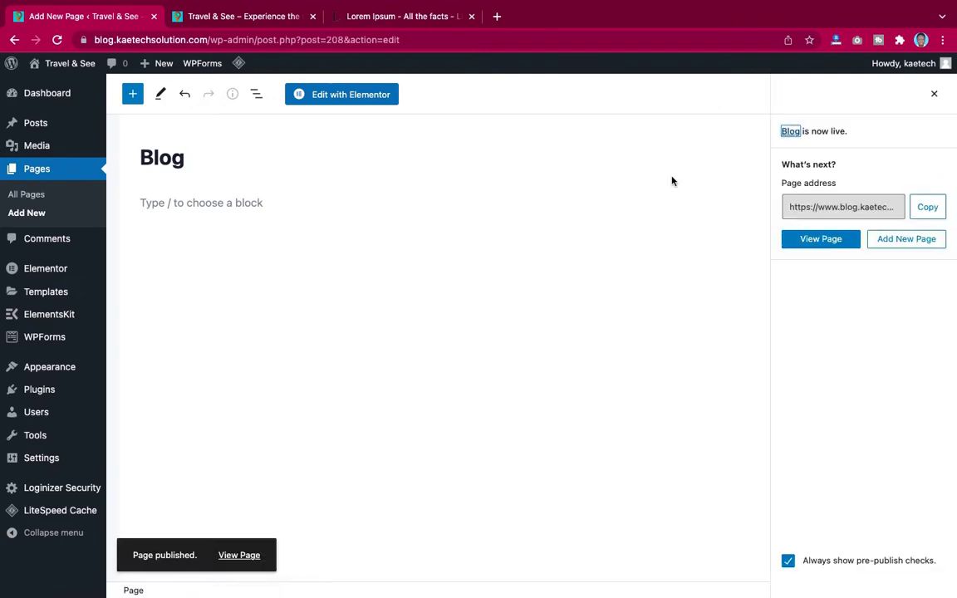
Step: Dismiss the publish confirmation and show the Blog page's settings
left_click(934, 94)
left_click(934, 94)
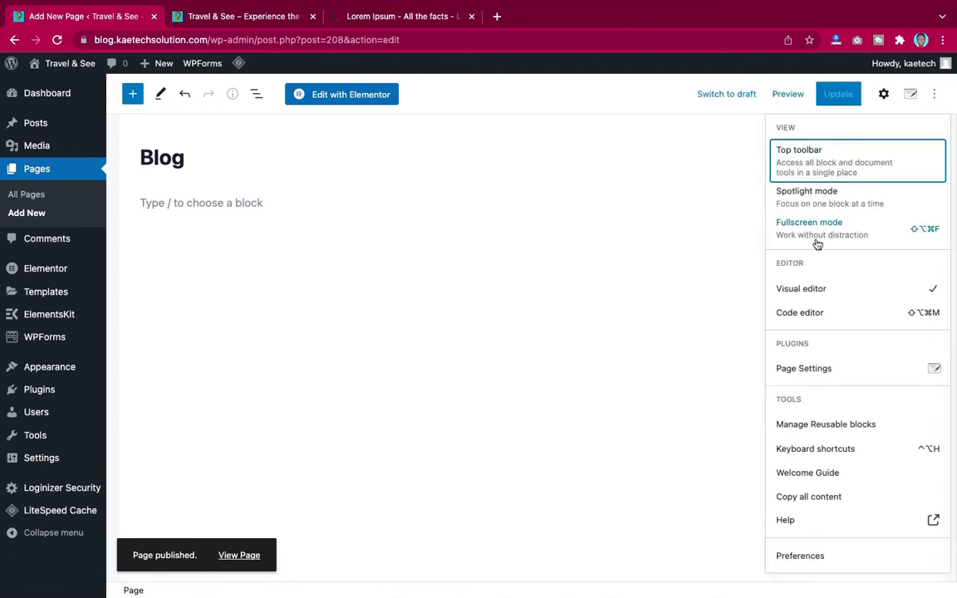
left_click(884, 94)
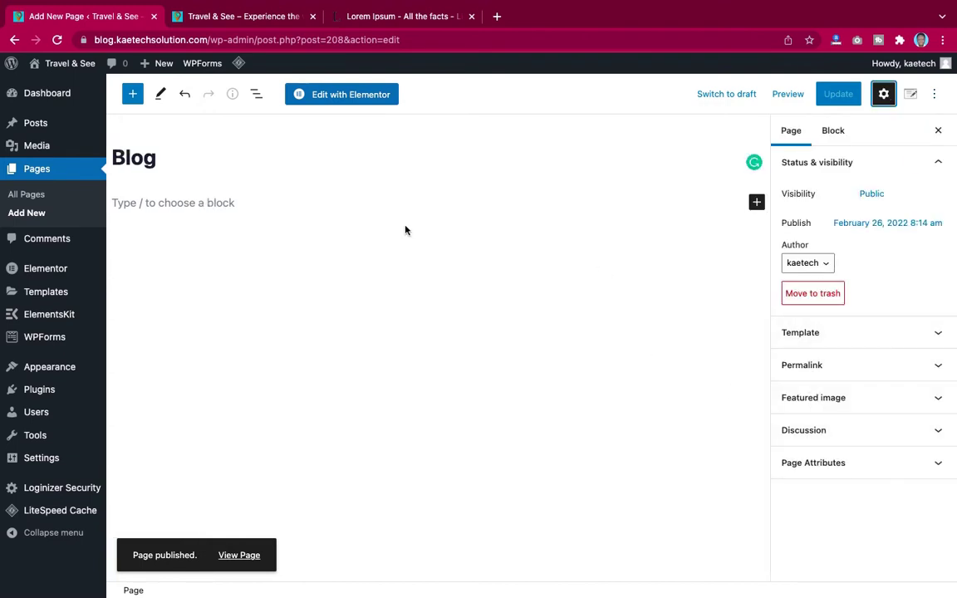
Step: View the published Blog page in a new browser tab and return to the site's home page
right_click(244, 556)
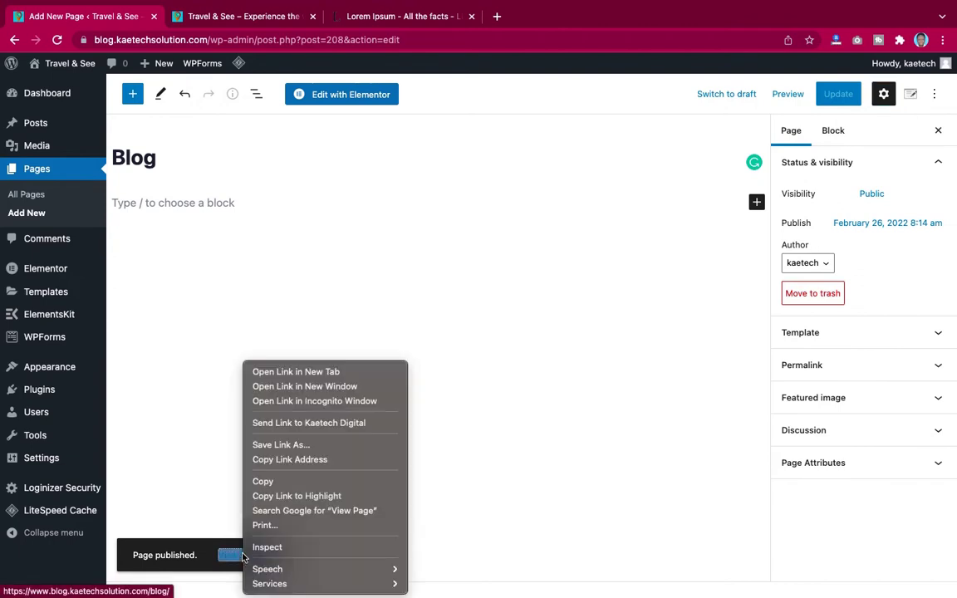
left_click(284, 374)
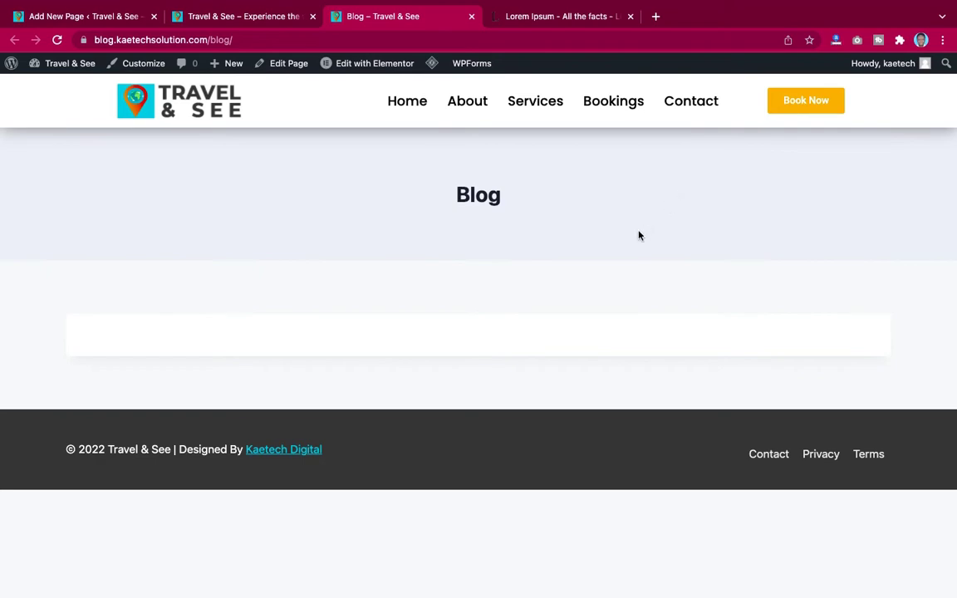
left_click(212, 16)
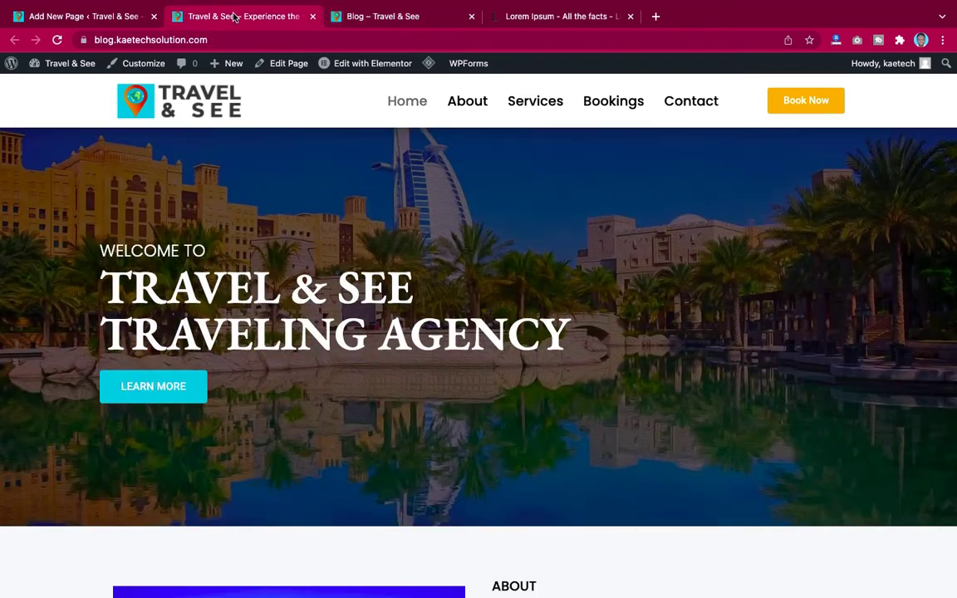
Step: In the site's Reading settings, set the posts page to Blog and save the changes
left_click(111, 19)
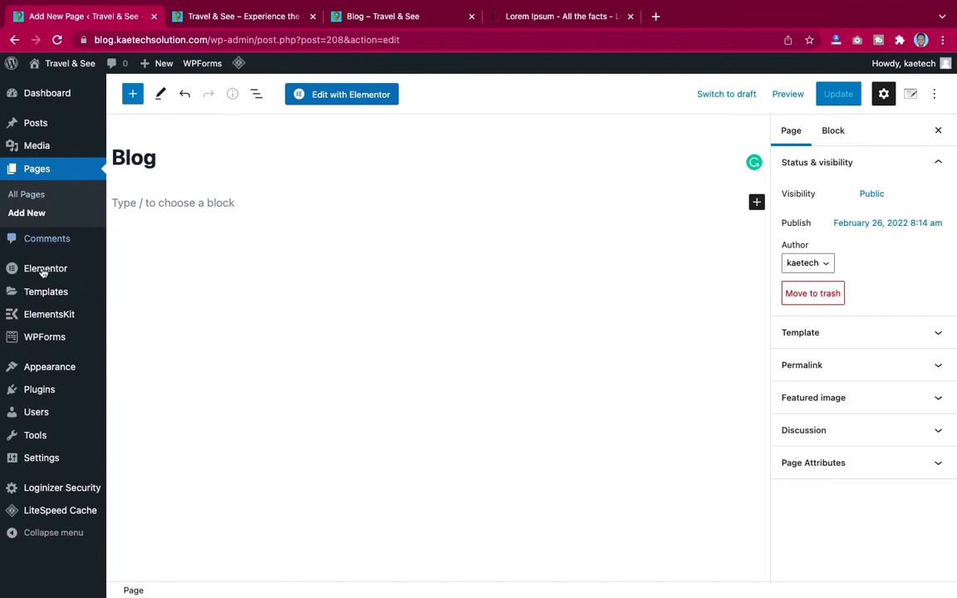
mouse_move(47, 330)
mouse_move(43, 369)
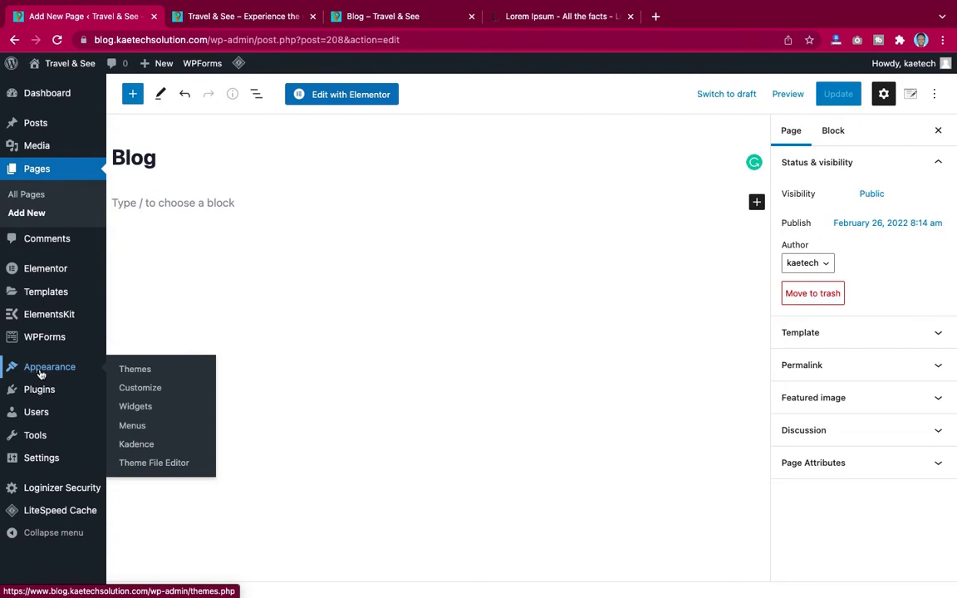
mouse_move(38, 461)
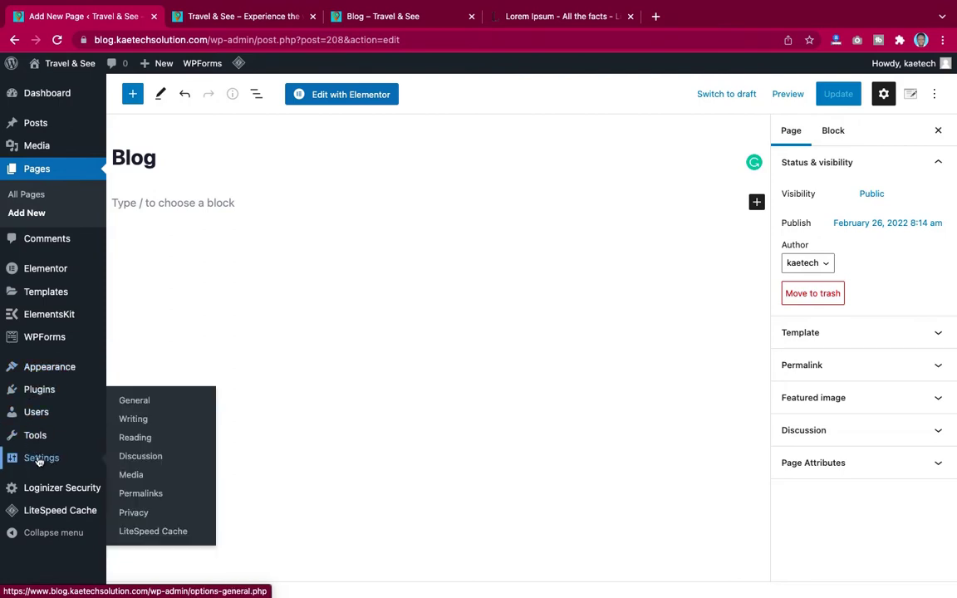
left_click(137, 439)
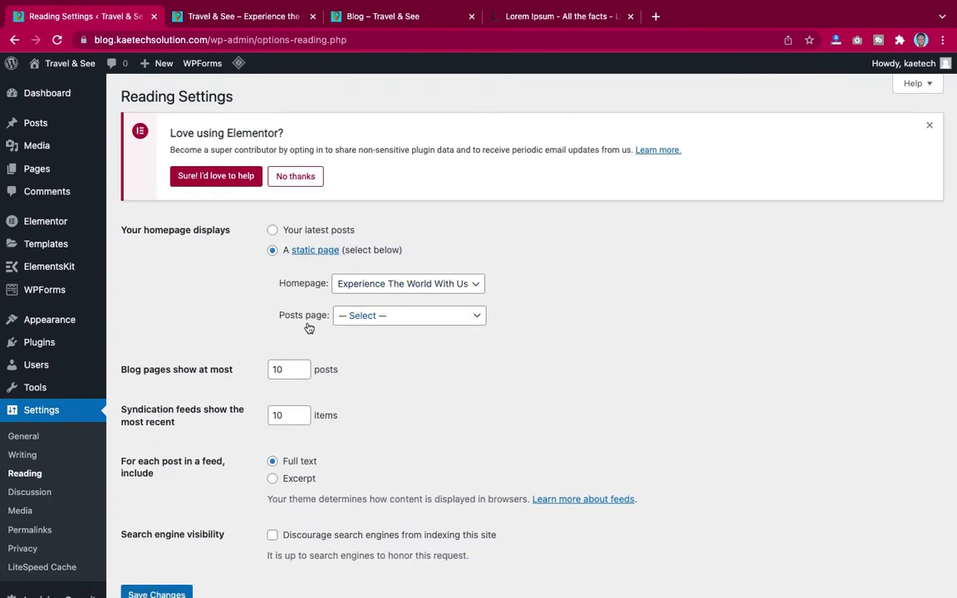
left_click(358, 323)
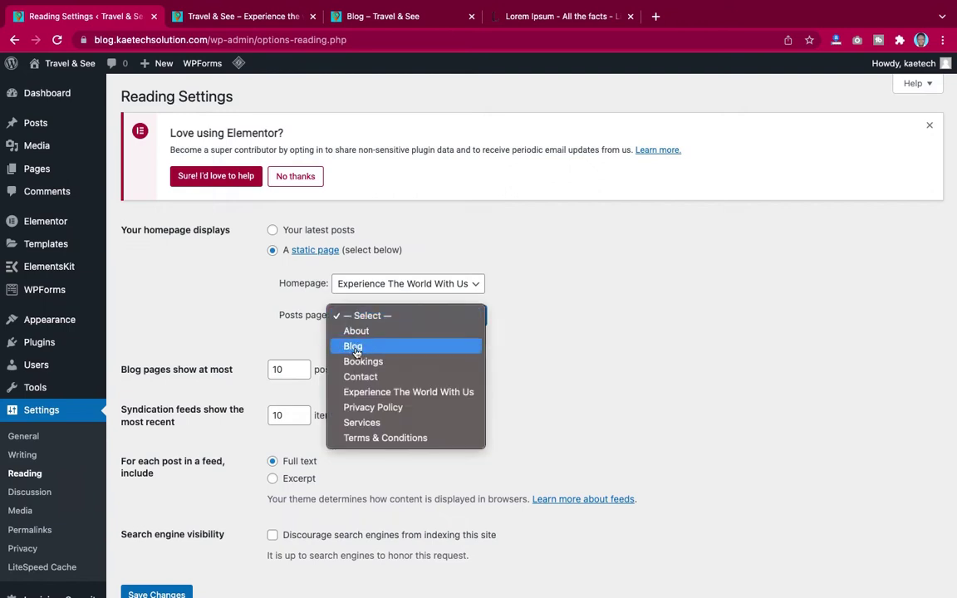
left_click(355, 350)
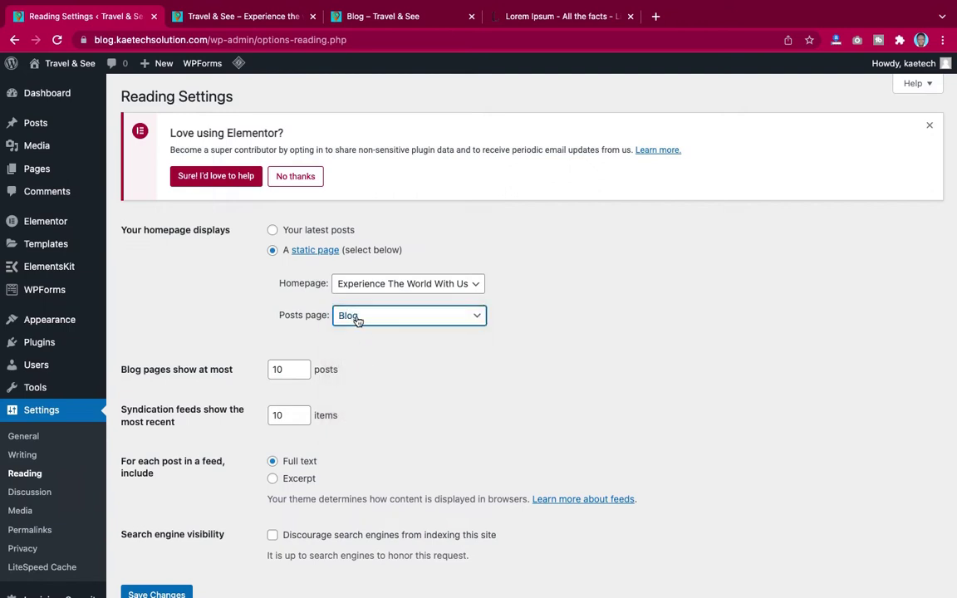
left_click(157, 595)
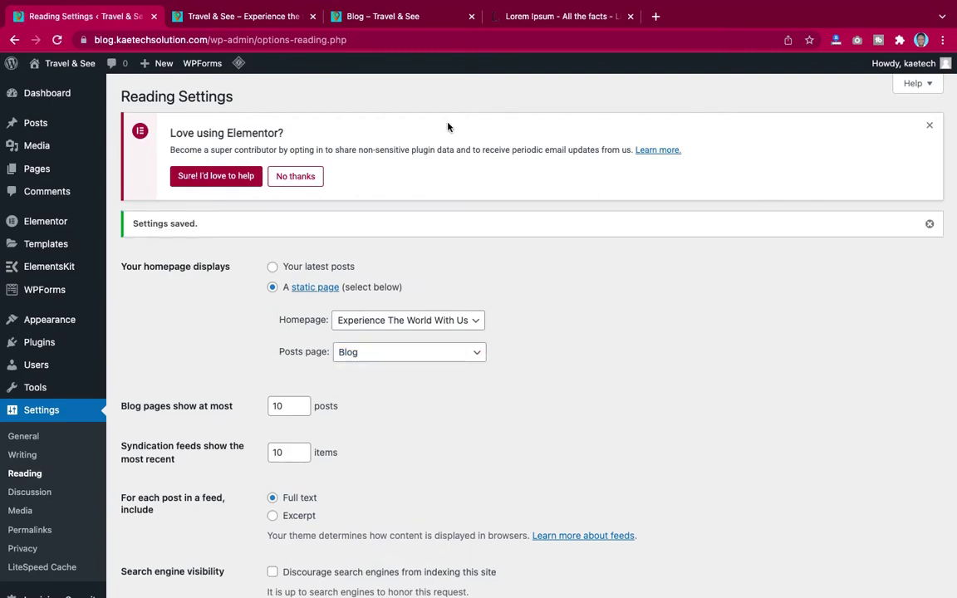
Step: Reload the Blog page, review the reading settings, and check the navigation on the home and Blog pages
left_click(380, 19)
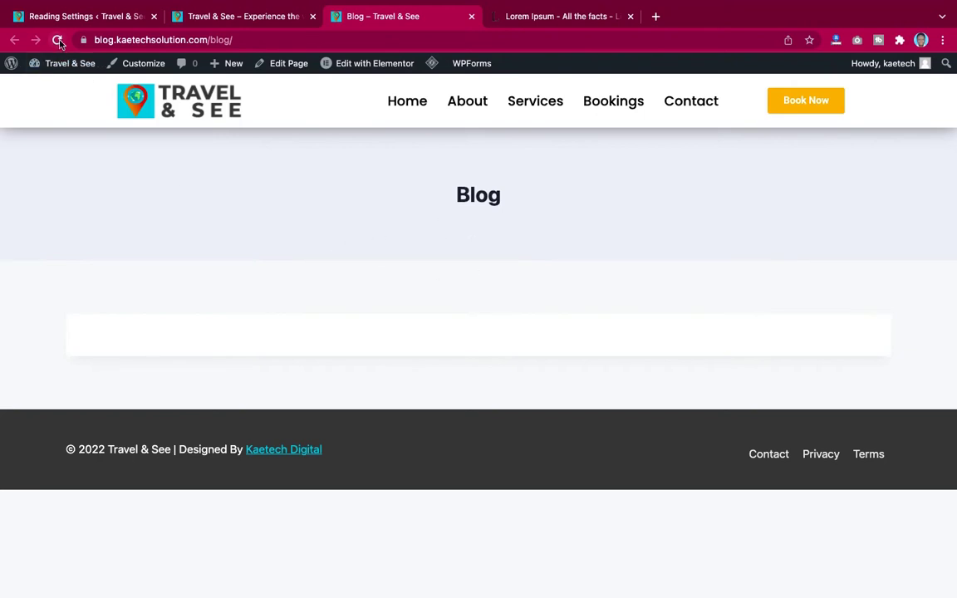
left_click(59, 41)
left_click(116, 20)
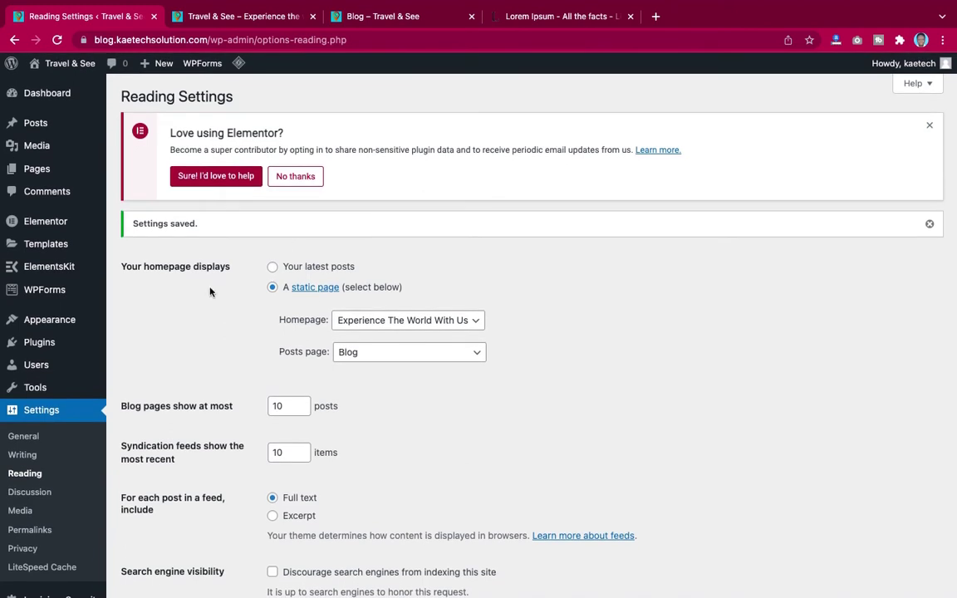
scroll(211, 291, "down", 1)
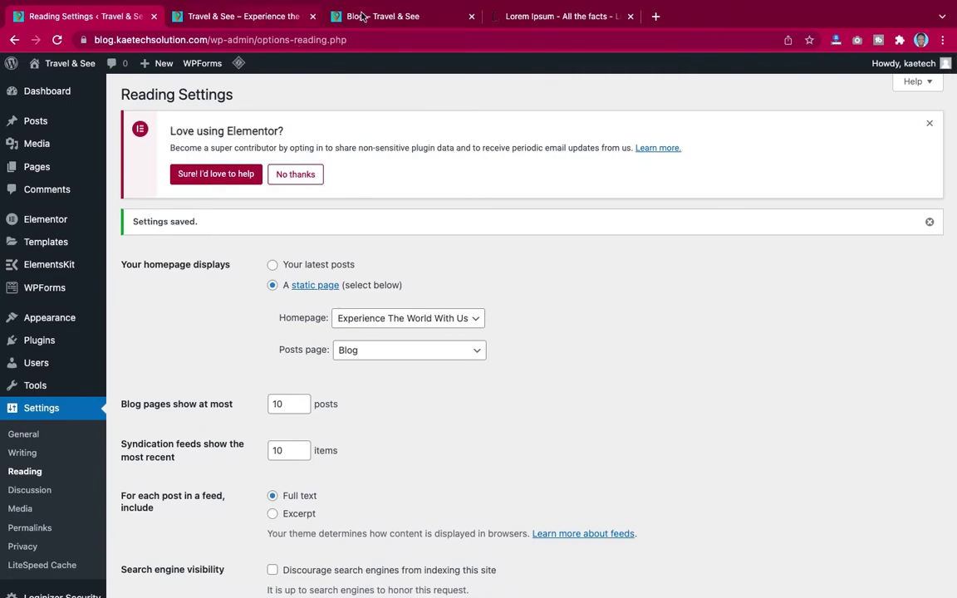
left_click(255, 16)
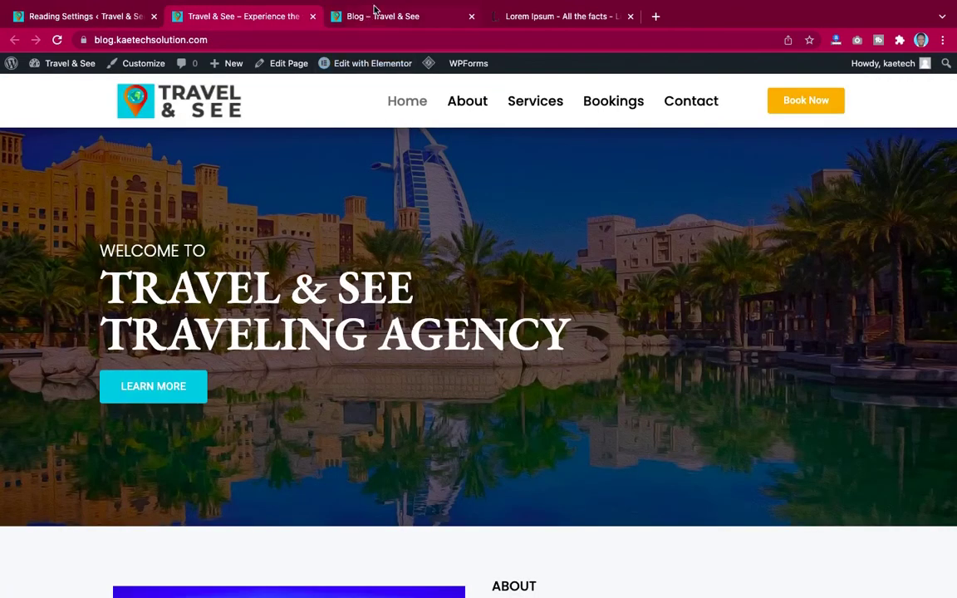
left_click(386, 19)
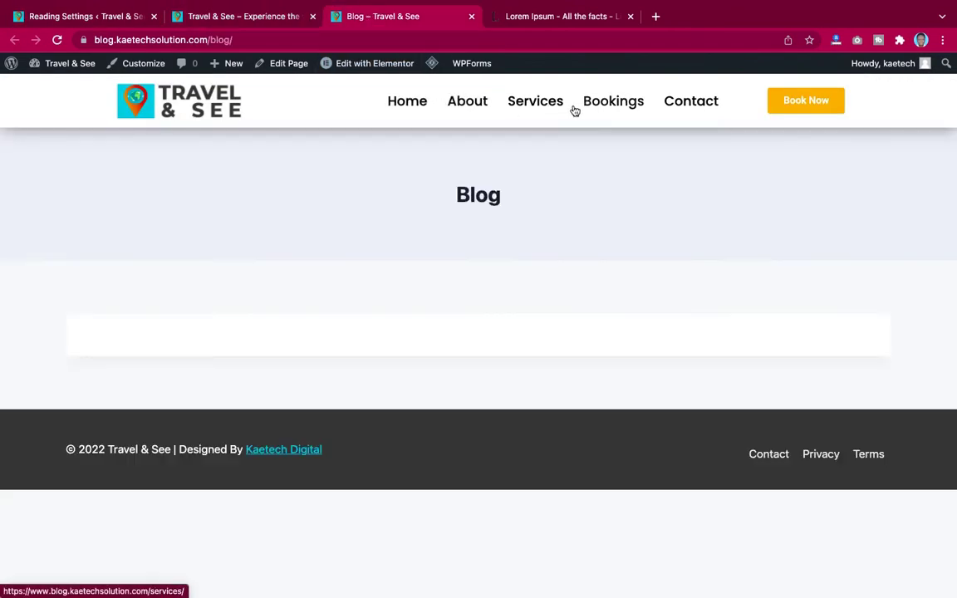
Step: Go to the dashboard's menu management page and load Main Menu (Primary) for editing
left_click(76, 17)
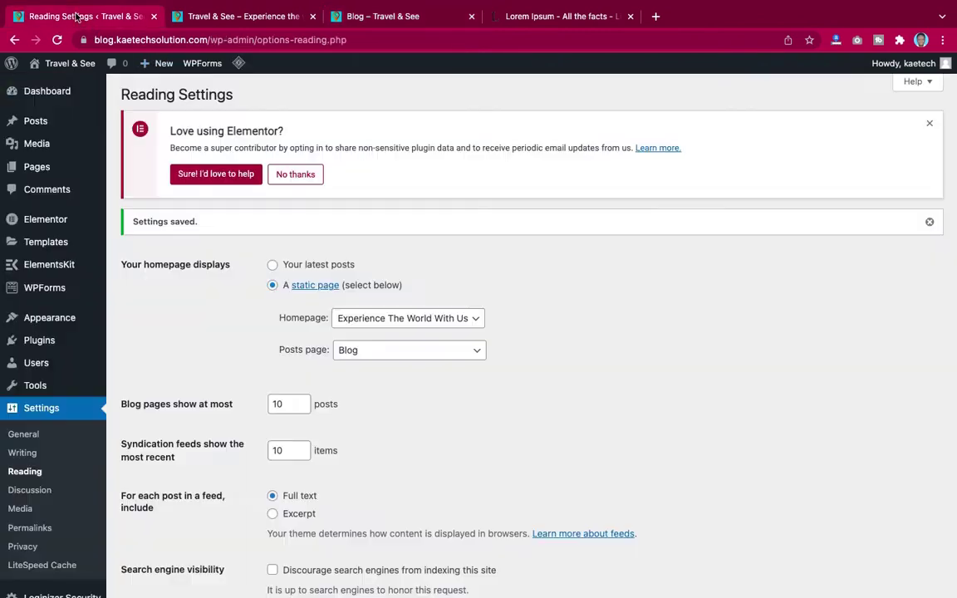
mouse_move(18, 316)
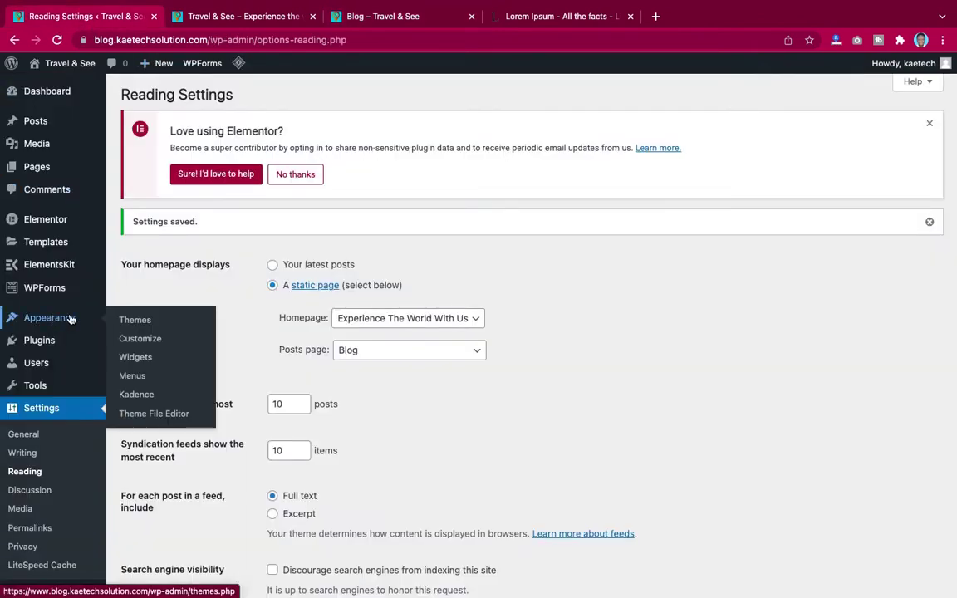
left_click(133, 379)
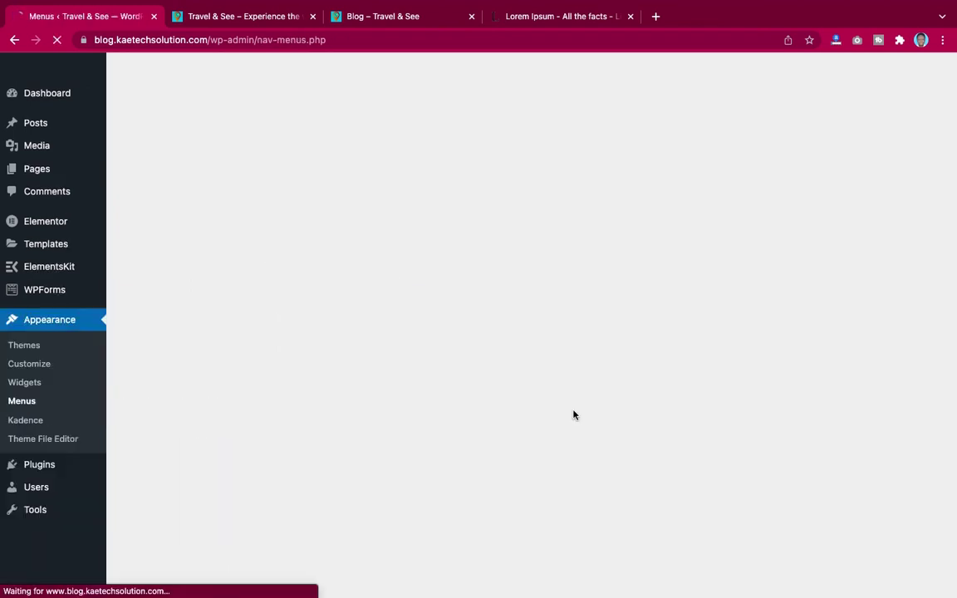
scroll(572, 414, "down", 3)
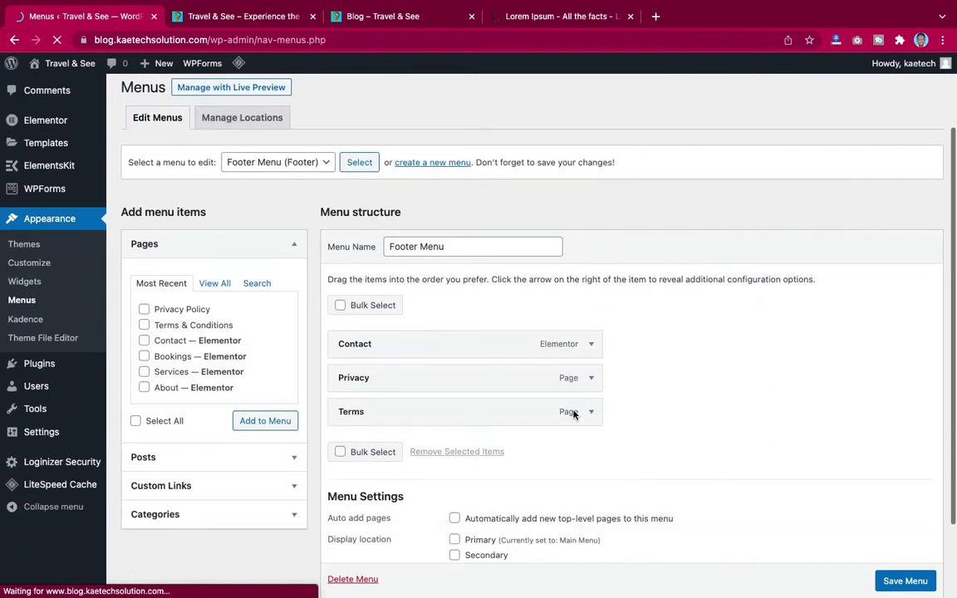
left_click(288, 152)
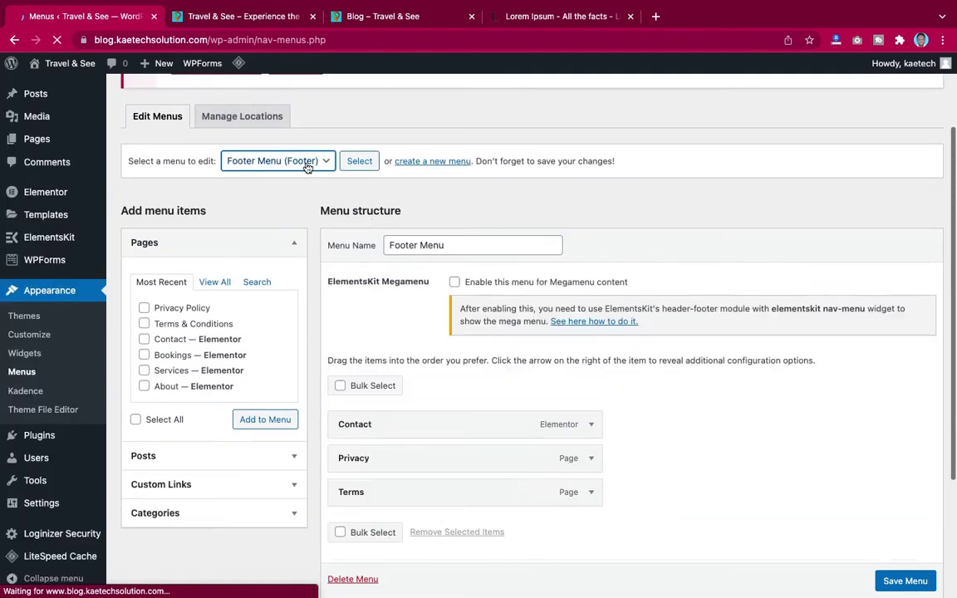
left_click(304, 165)
left_click(301, 162)
left_click(300, 168)
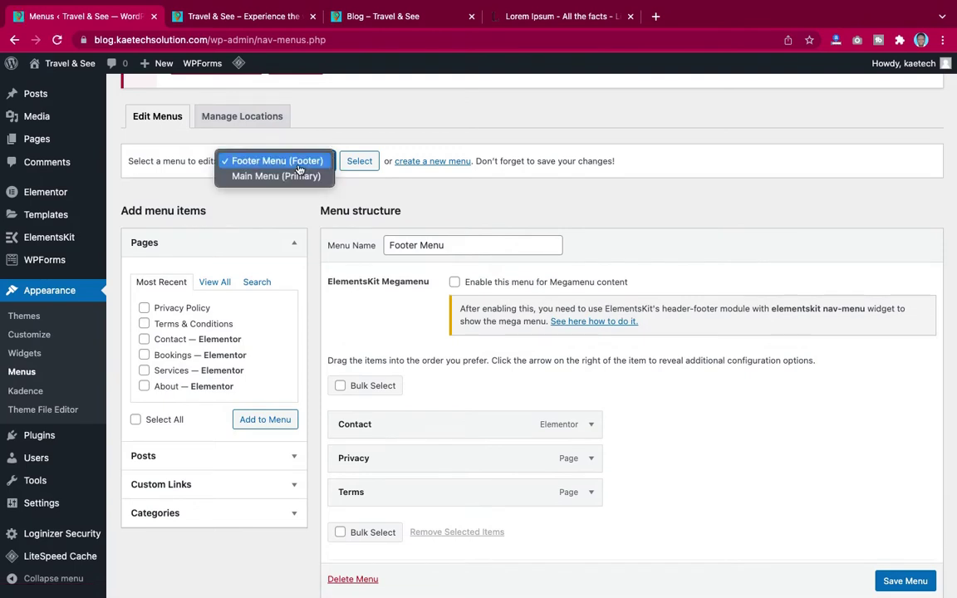
left_click(291, 176)
left_click(359, 162)
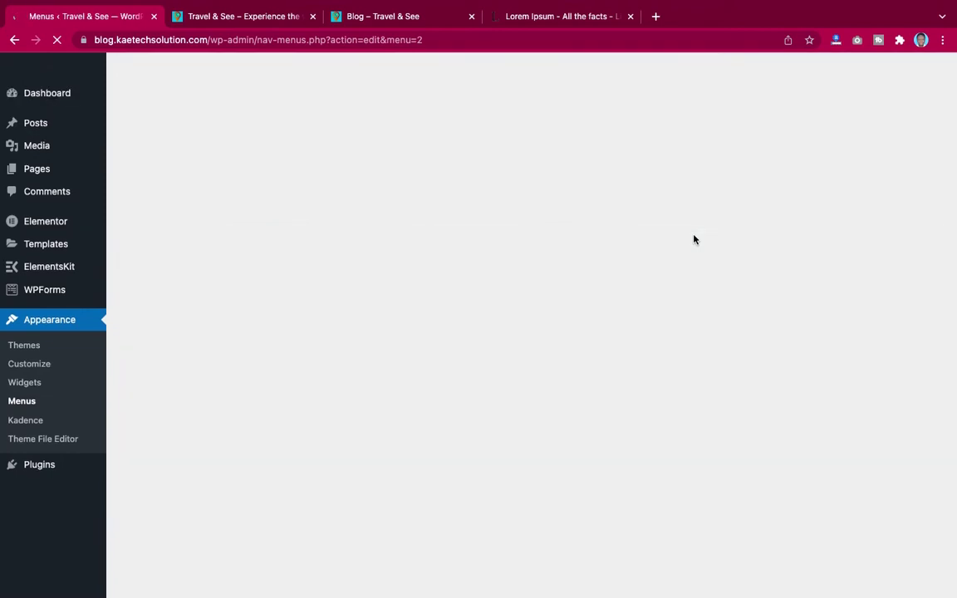
Step: Add the Blog posts page from the full page list to the Main Menu
scroll(695, 240, "down", 5)
scroll(228, 260, "up", 1)
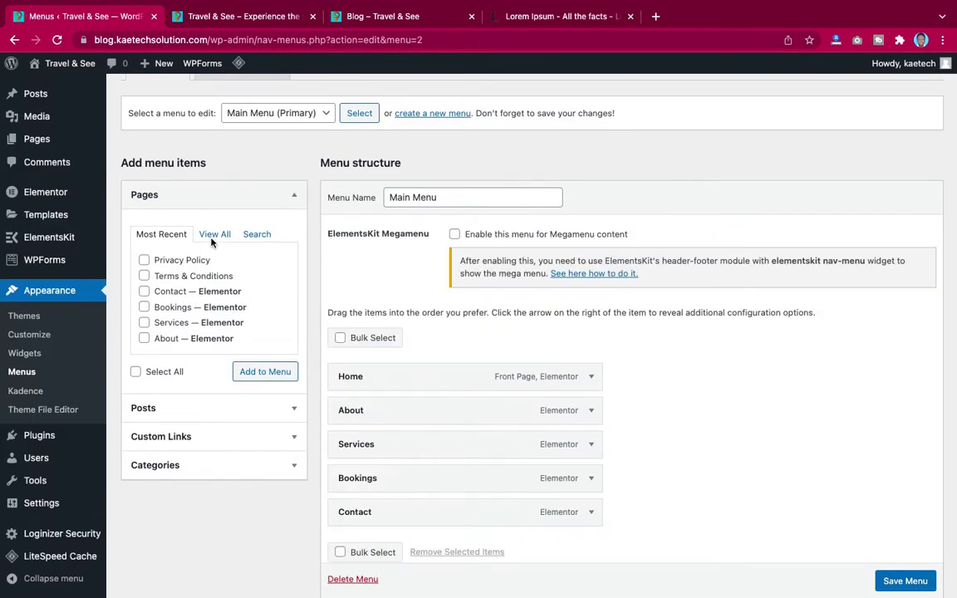
left_click(214, 235)
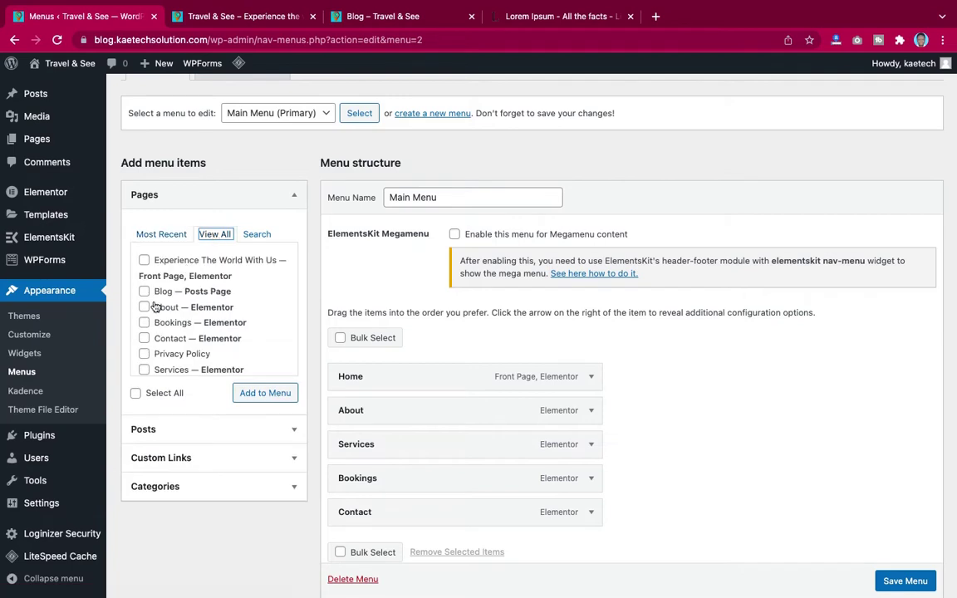
left_click(144, 292)
left_click(256, 396)
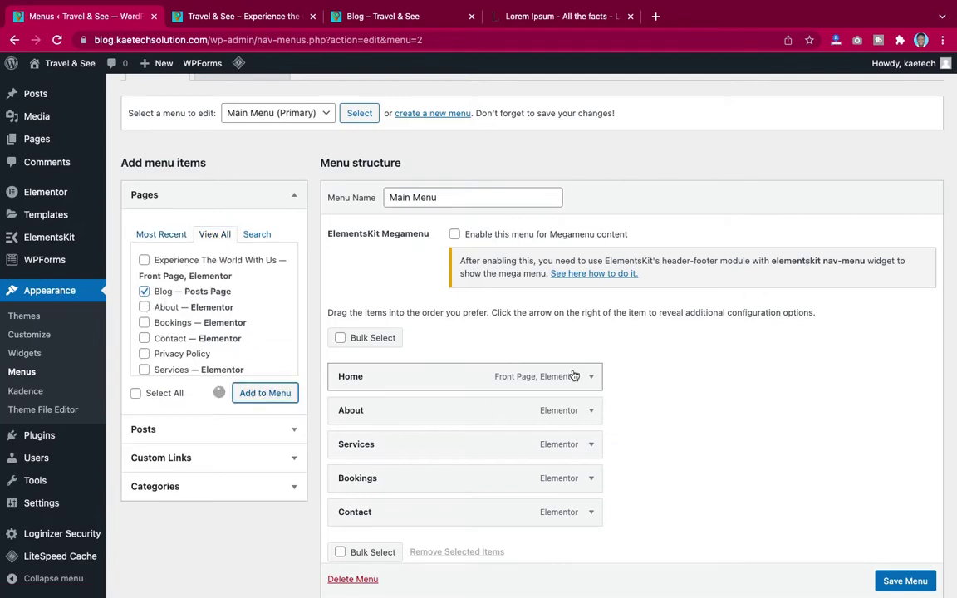
Step: Move the Blog item between Services and Bookings in the Main Menu and save the menu
scroll(729, 412, "down", 2)
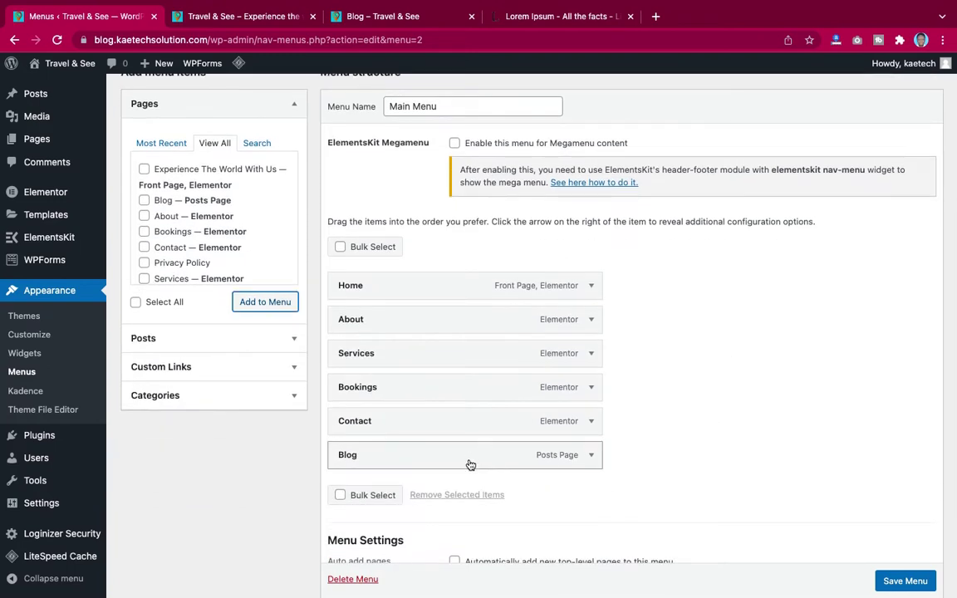
left_click_drag(470, 465, 468, 397)
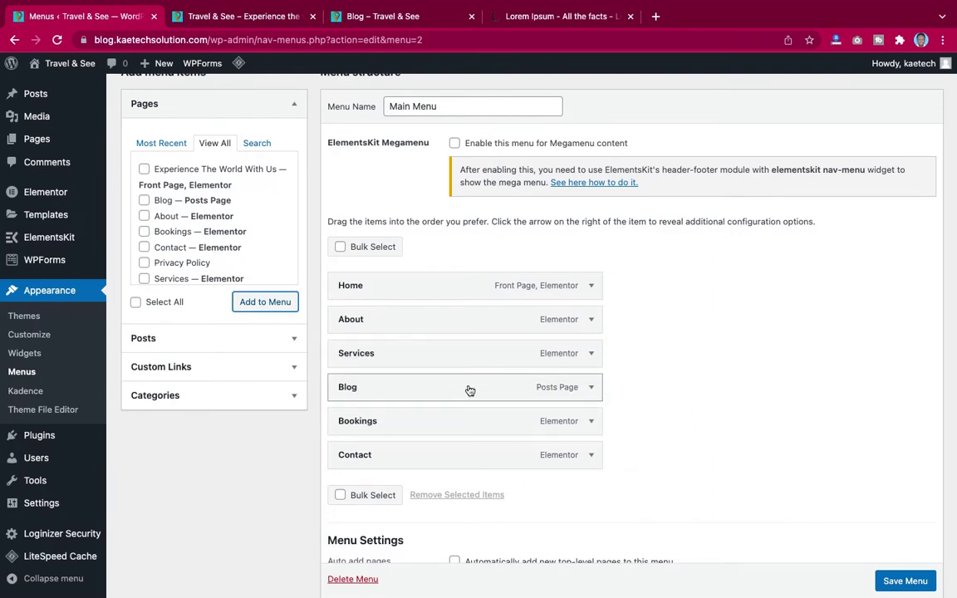
left_click(903, 582)
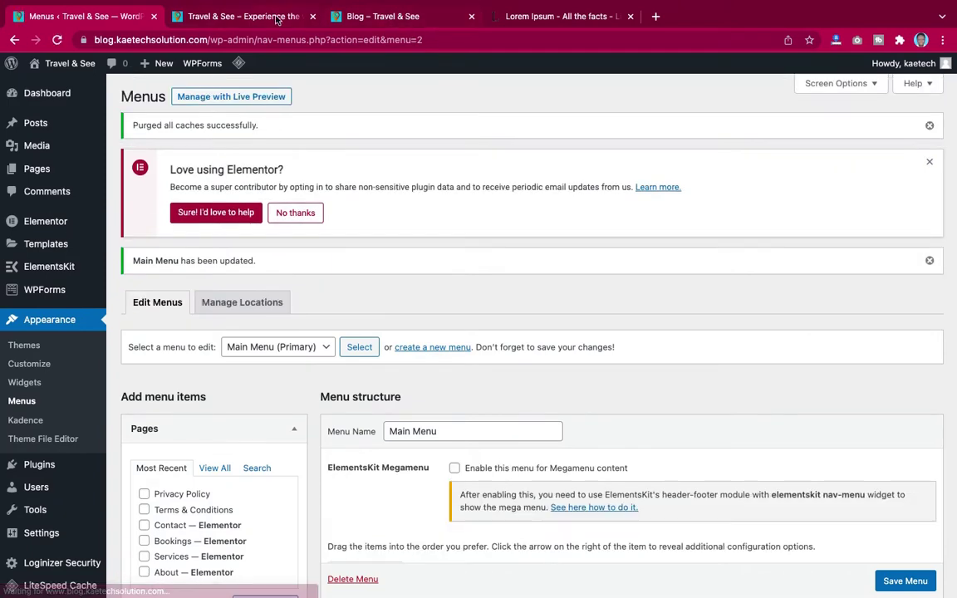
Step: Reload the site's home page and check its navigation menu and the sections below the banner
left_click(276, 18)
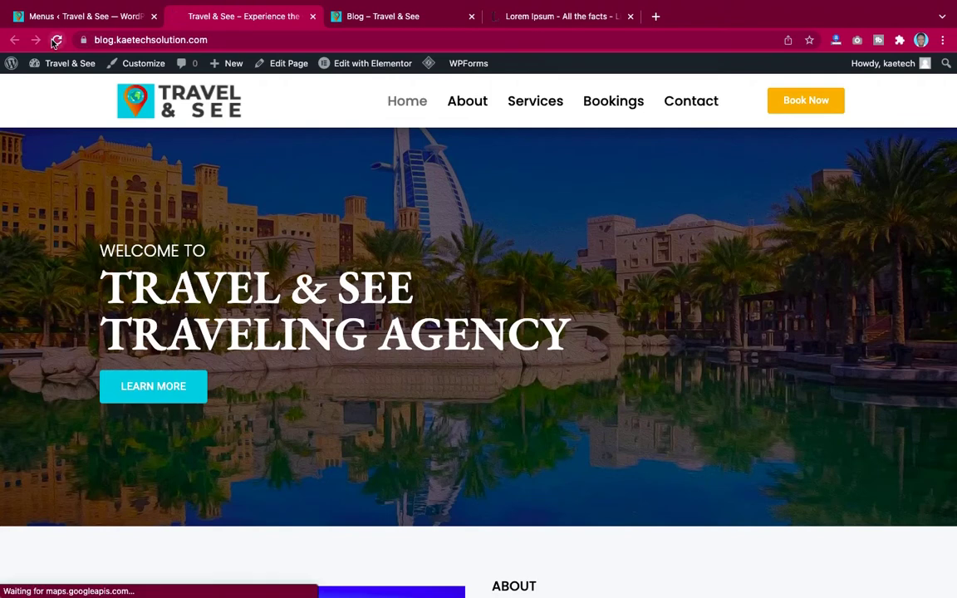
left_click(56, 40)
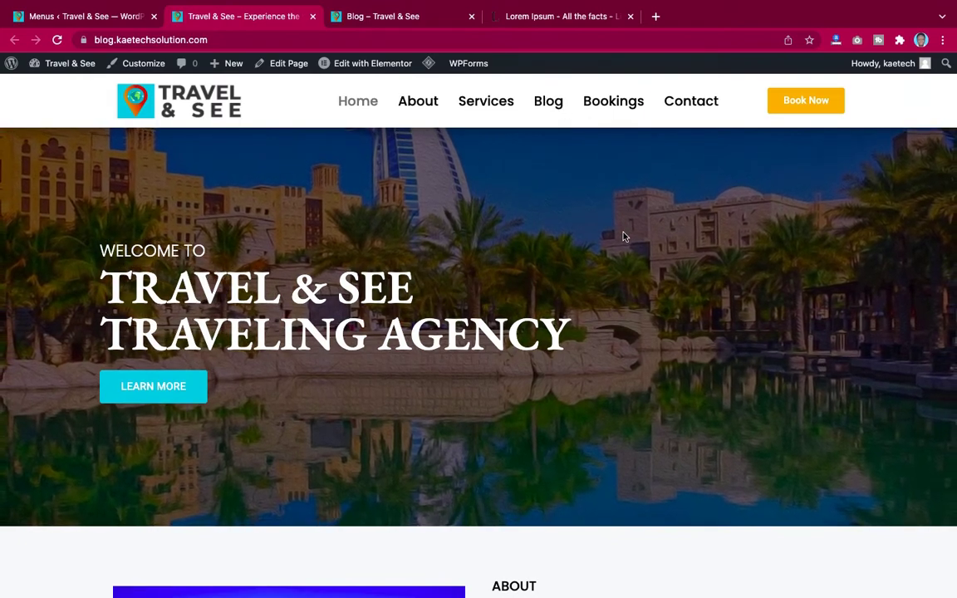
scroll(624, 236, "down", 1)
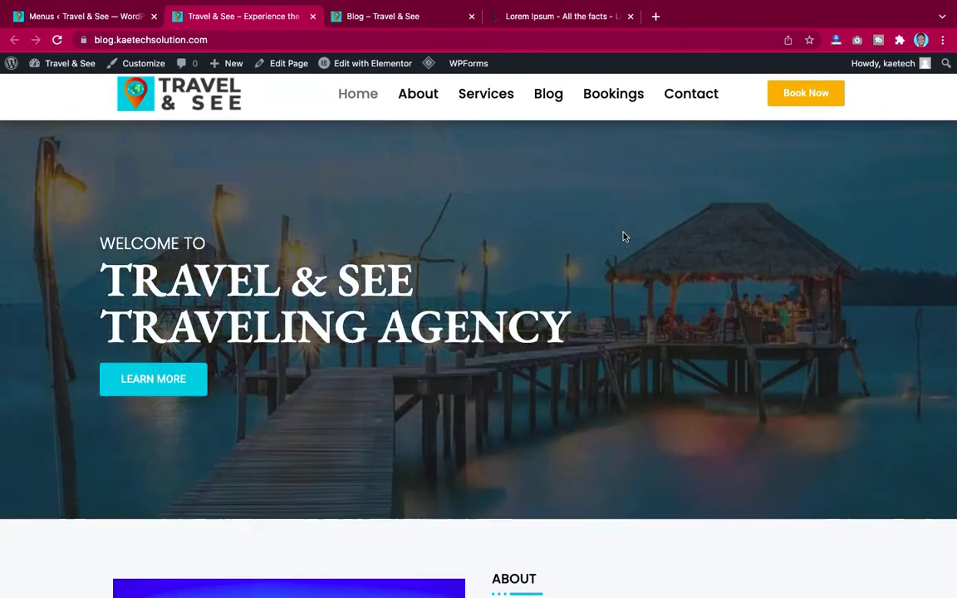
scroll(624, 236, "down", 5)
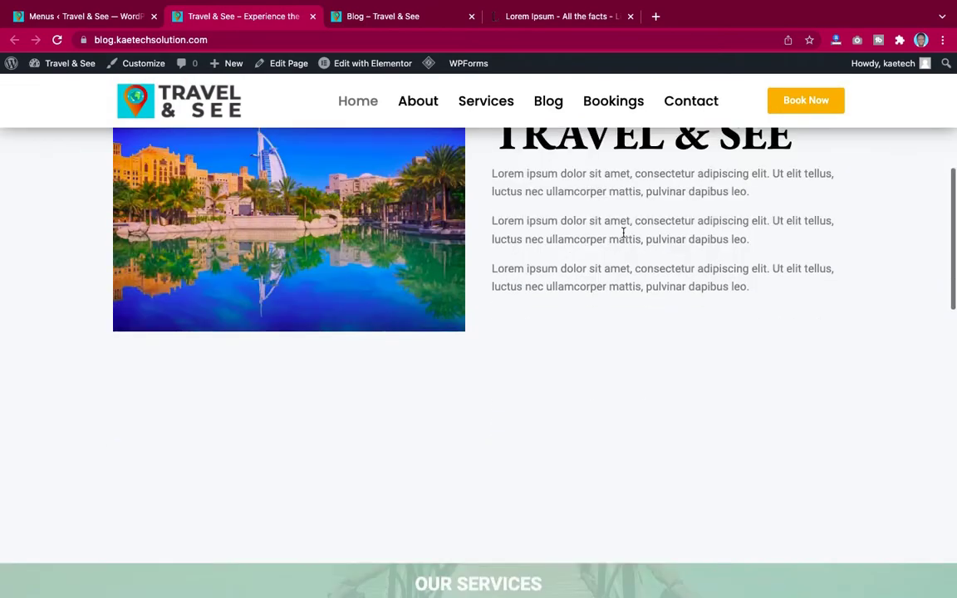
scroll(624, 234, "up", 6)
Step: Return to the WordPress dashboard and start a new post, ready for its title
key("ctrl+shift+Tab")
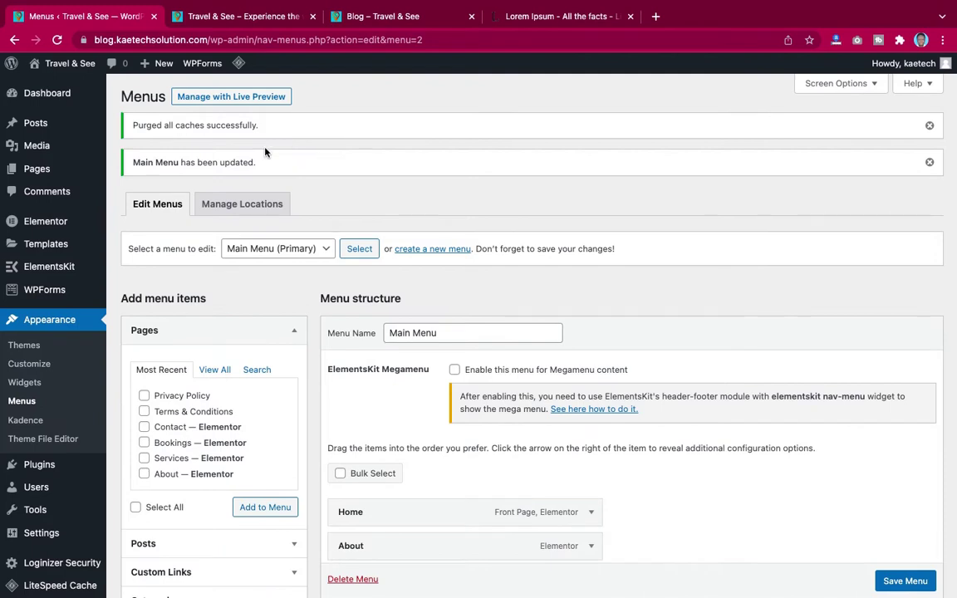
mouse_move(36, 170)
mouse_move(16, 125)
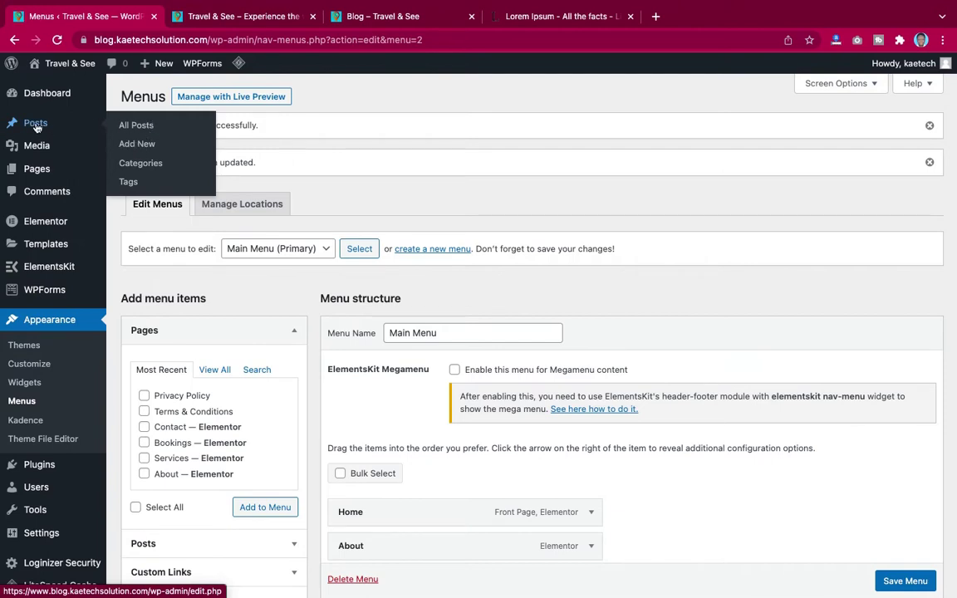
left_click(123, 143)
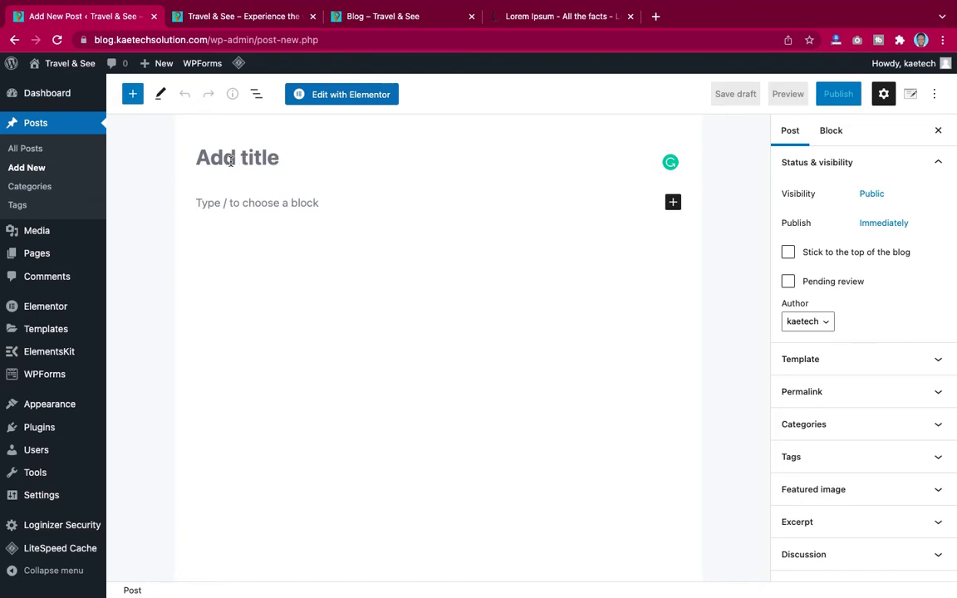
left_click(203, 162)
Step: Look over the site's home page from the banner to the services section, and return to the new post
left_click(275, 18)
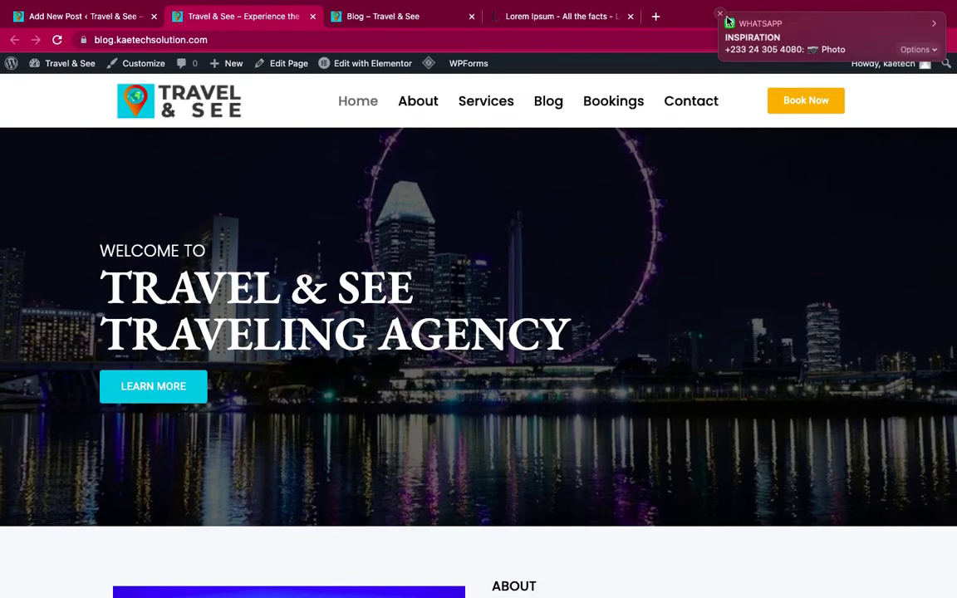
left_click(720, 15)
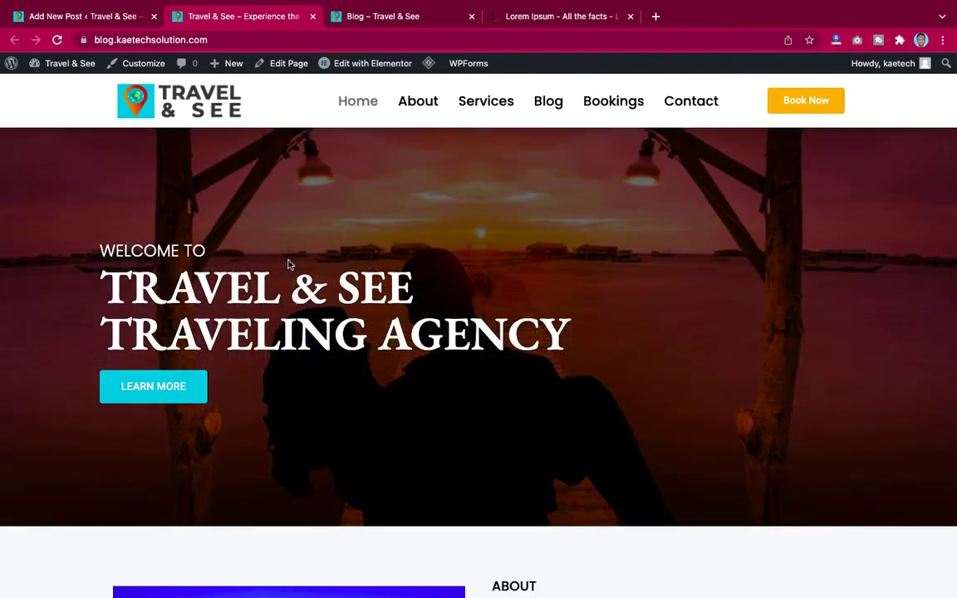
scroll(288, 260, "down", 1)
scroll(289, 260, "down", 10)
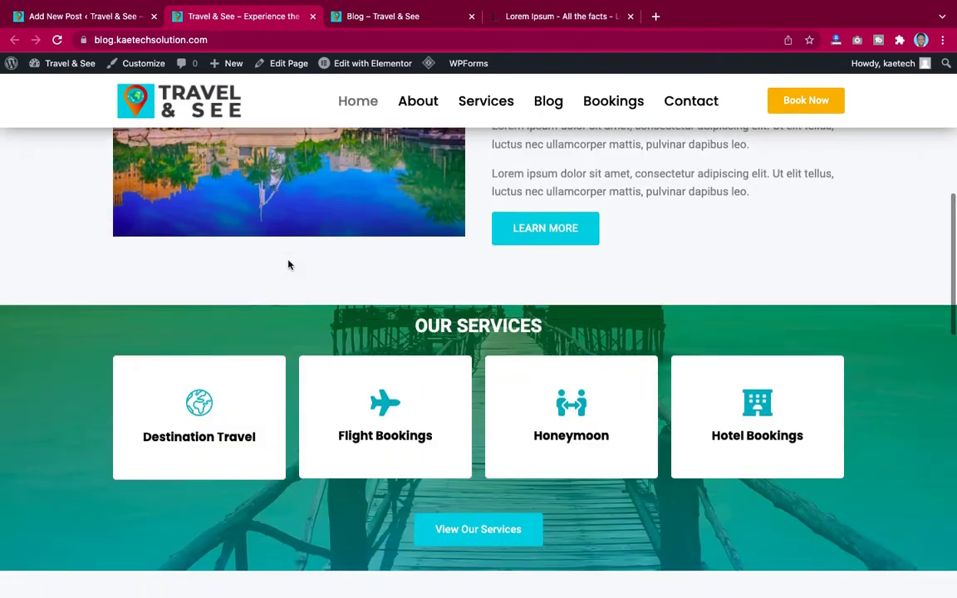
scroll(289, 263, "up", 10)
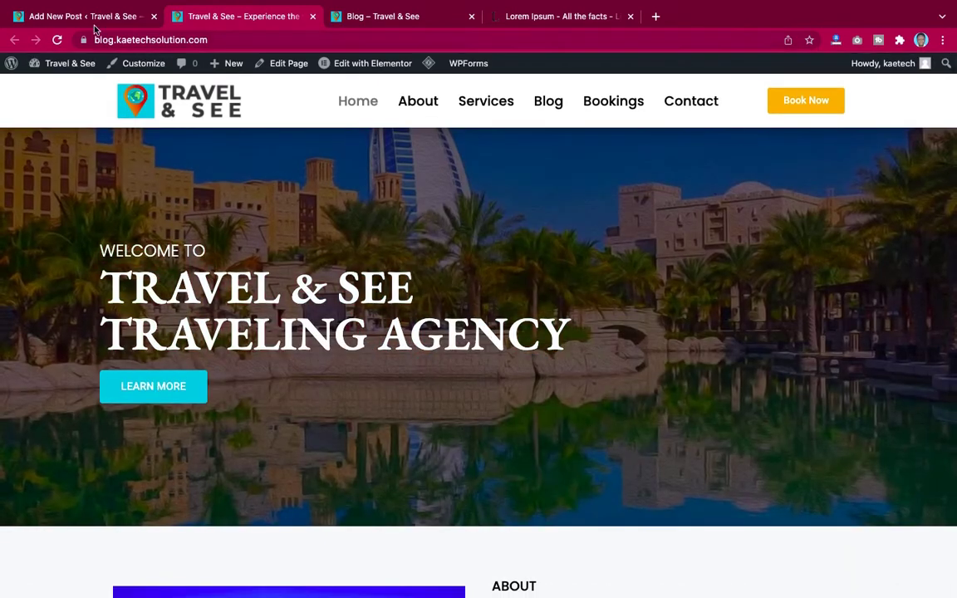
left_click(81, 19)
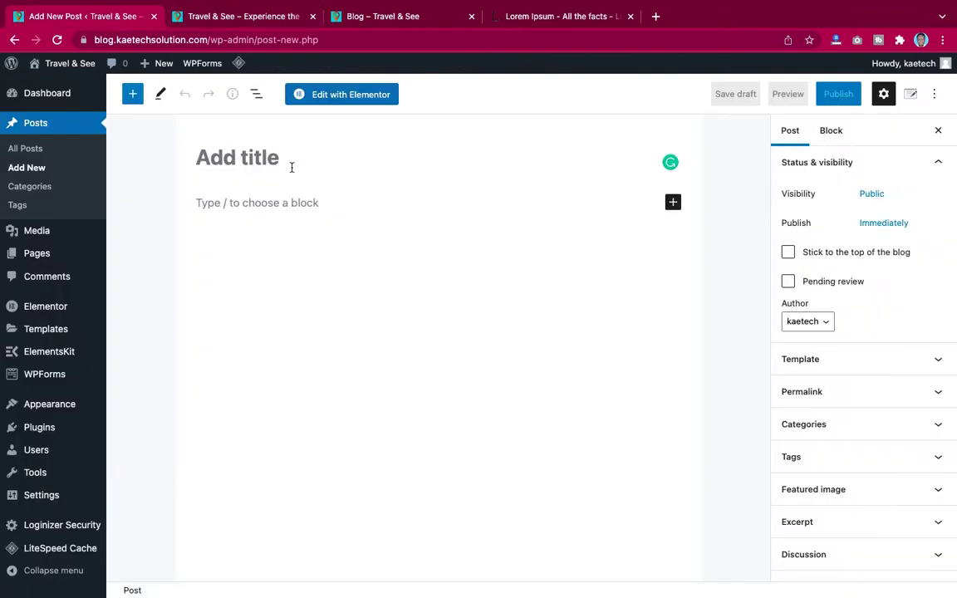
type("5 A")
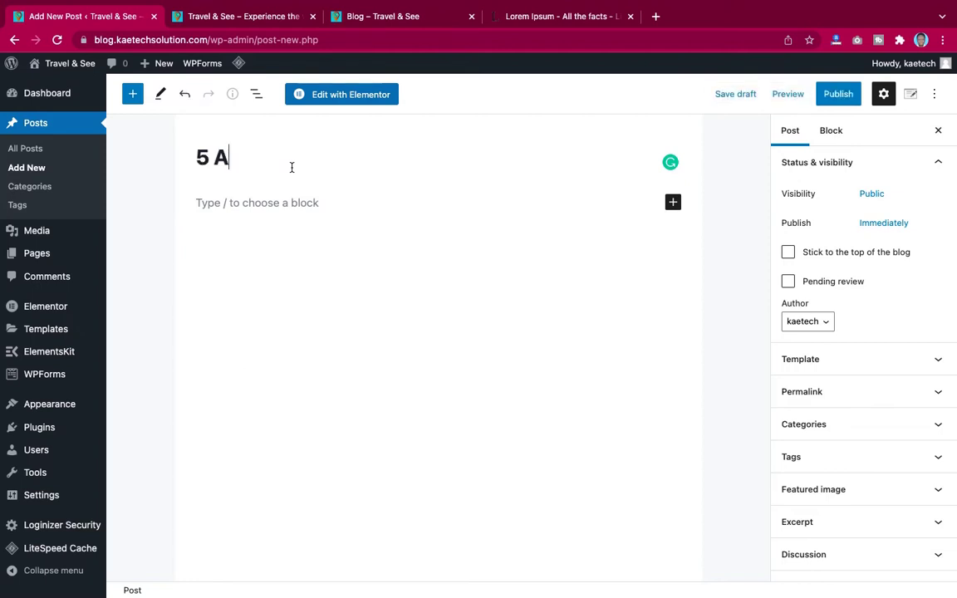
key("BackSpace")
key("BackSpace")
key("BackSpace")
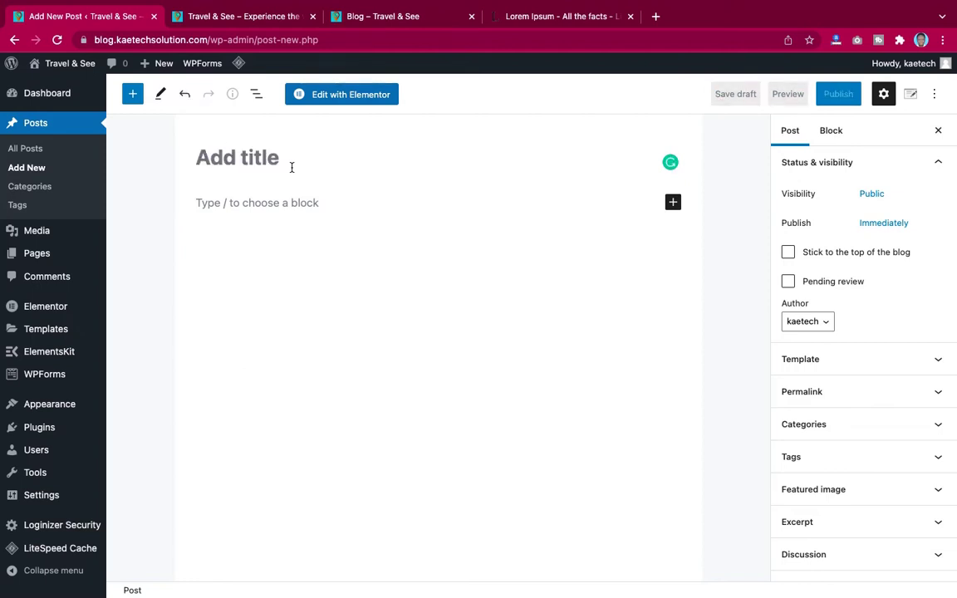
Step: Title the new post "Five Amazing Places to Visit In 2022"
type("Fi")
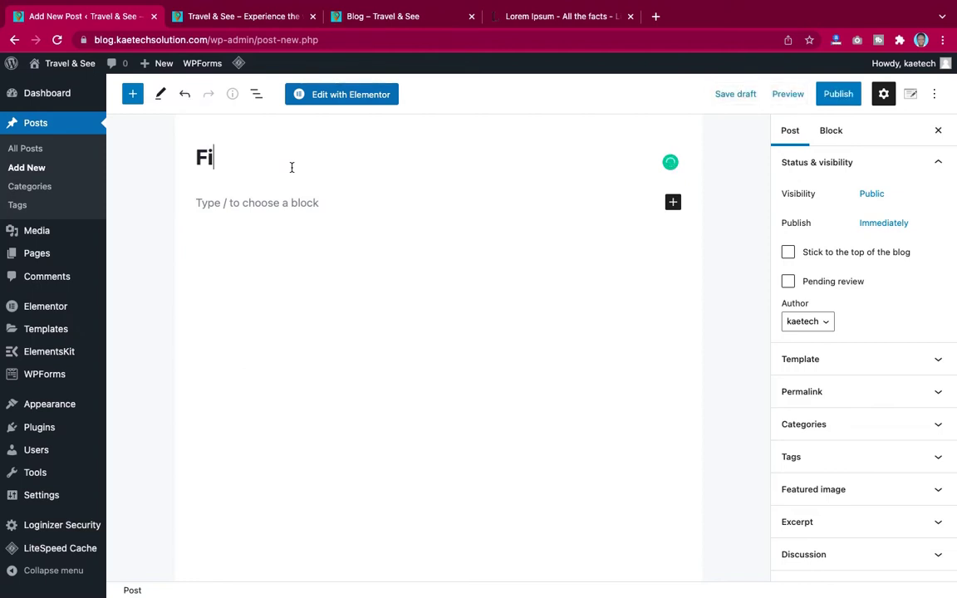
type("ve Ama")
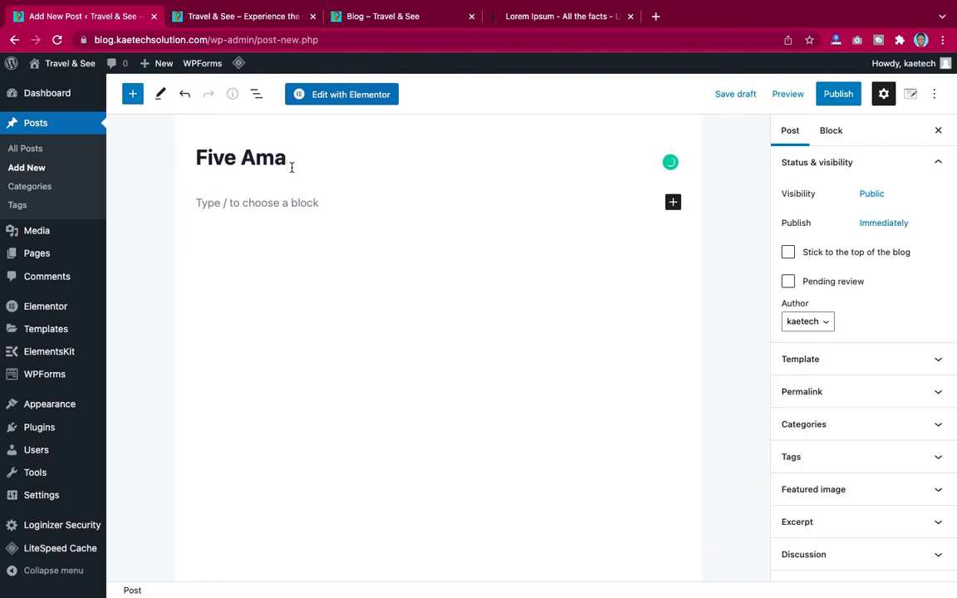
type("zing Pla")
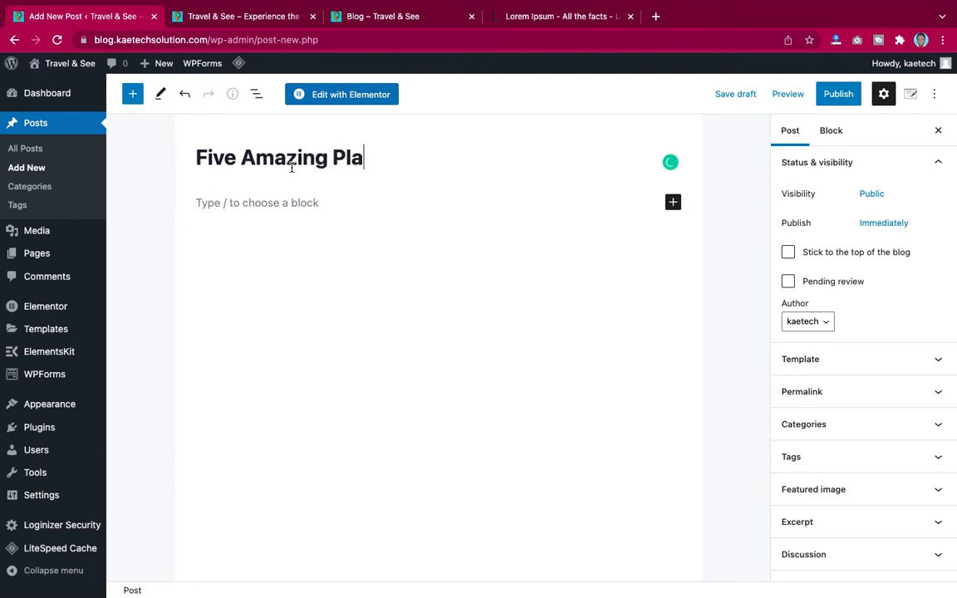
type("ces t")
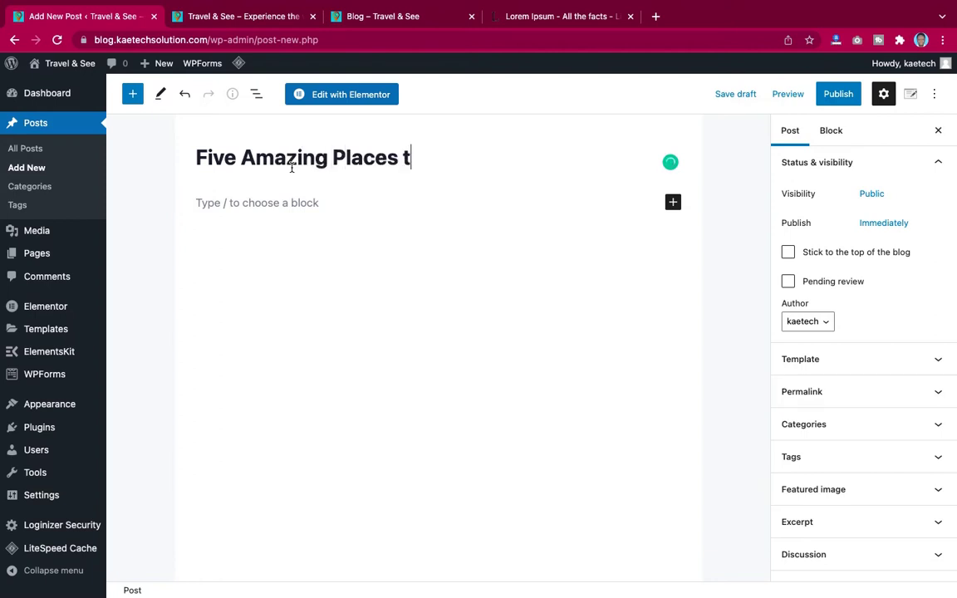
type("o Visit ")
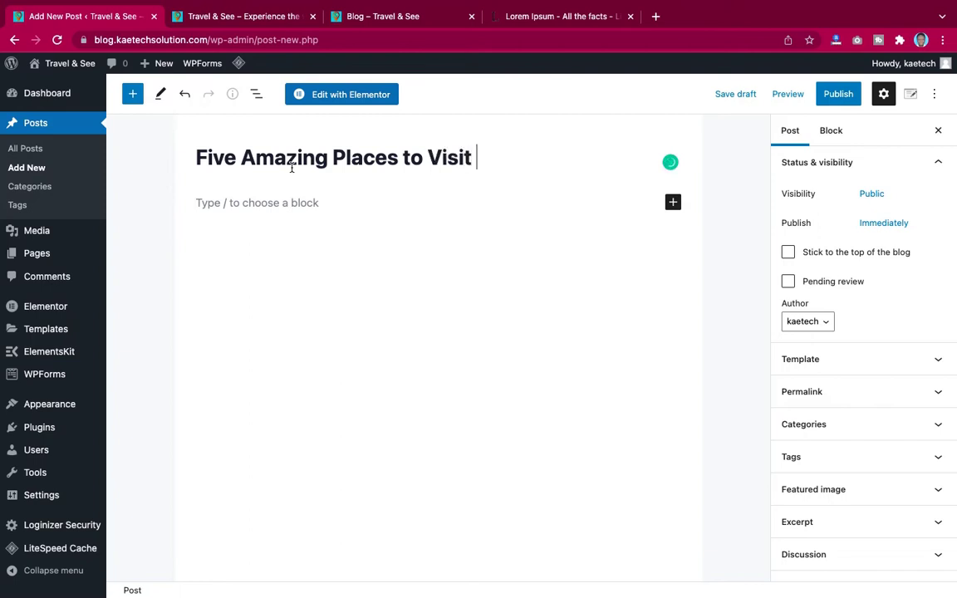
type("In 2022")
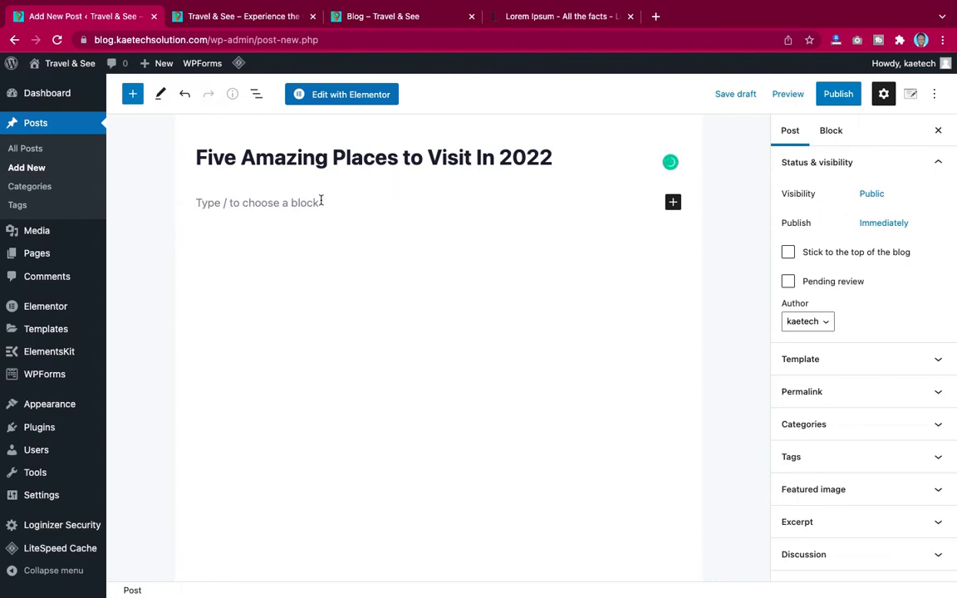
Step: Copy the four Lorem Ipsum sections, headings included, from the open lipsum.com page and paste them as the post's body
left_click(377, 202)
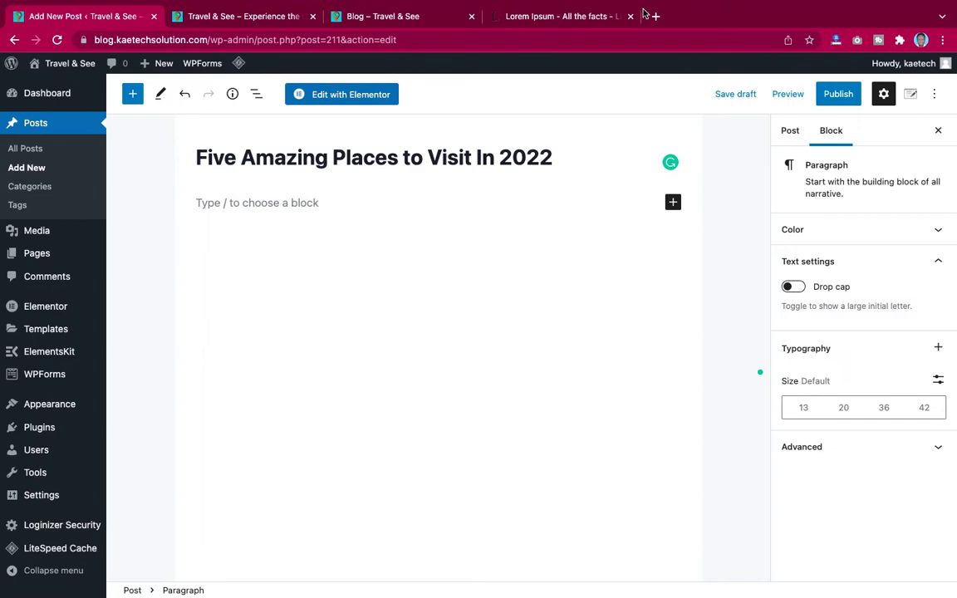
left_click(586, 16)
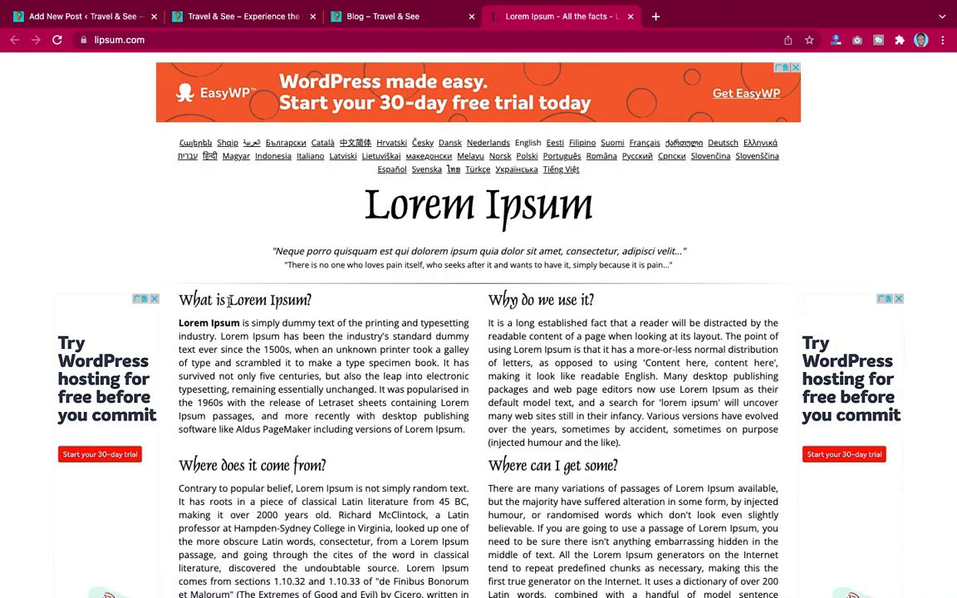
left_click_drag(180, 299, 702, 315)
scroll(461, 565, "down", 3)
scroll(457, 573, "down", 3)
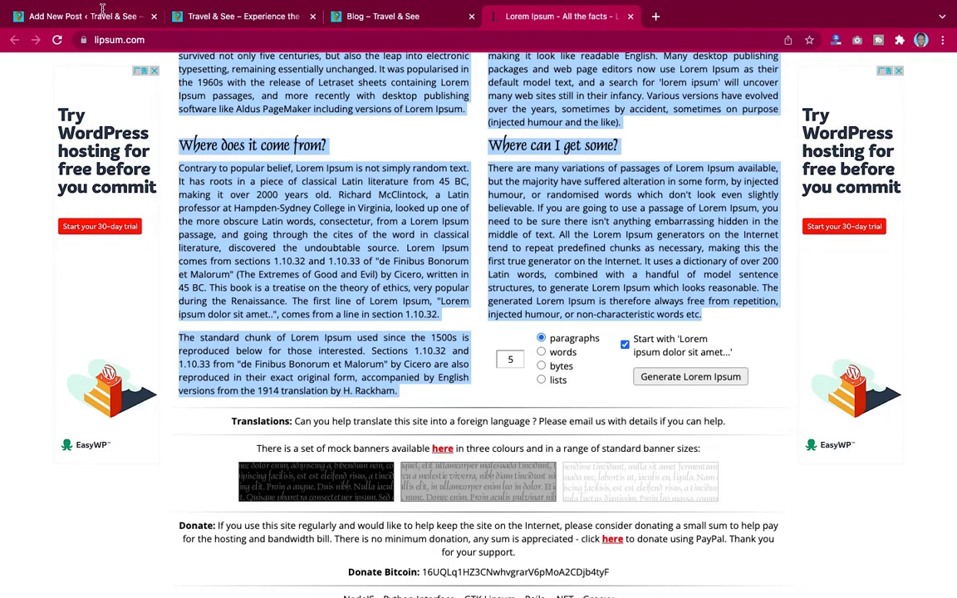
left_click(104, 16)
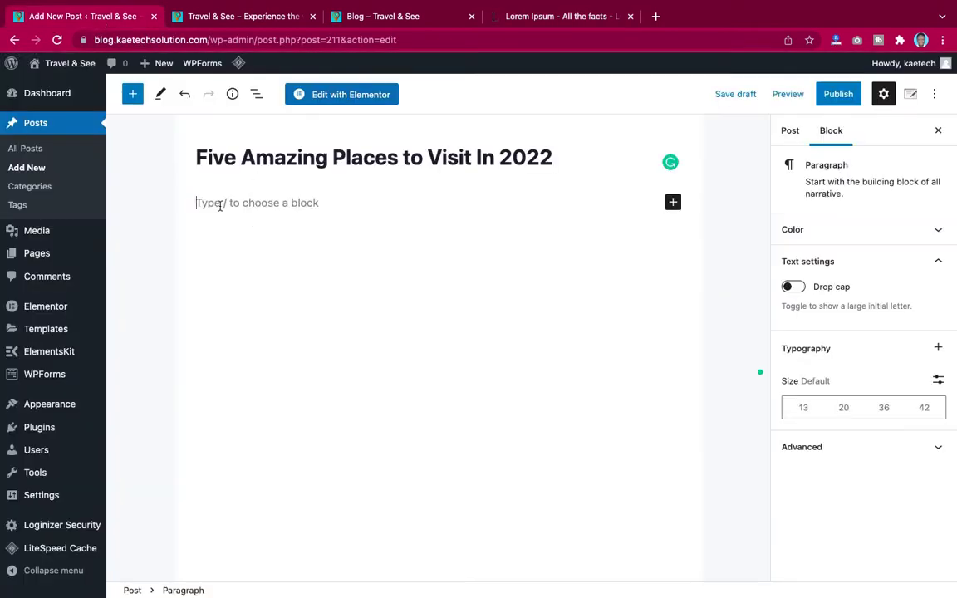
key("ctrl+v")
Step: Insert the media library image jetty-1807471_1280.jpg between the first section and the "Why do we use it?" heading
scroll(345, 265, "up", 15)
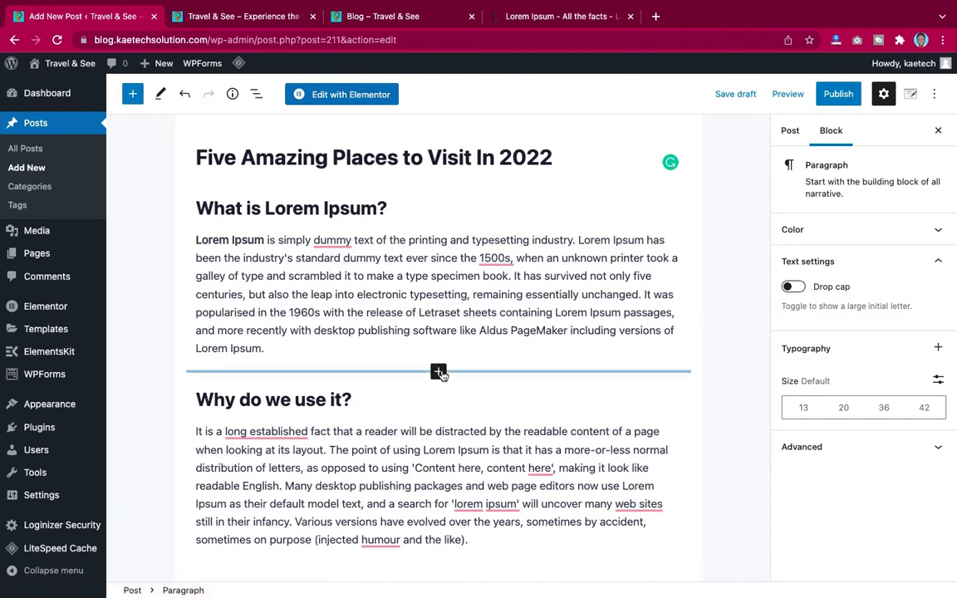
left_click(439, 372)
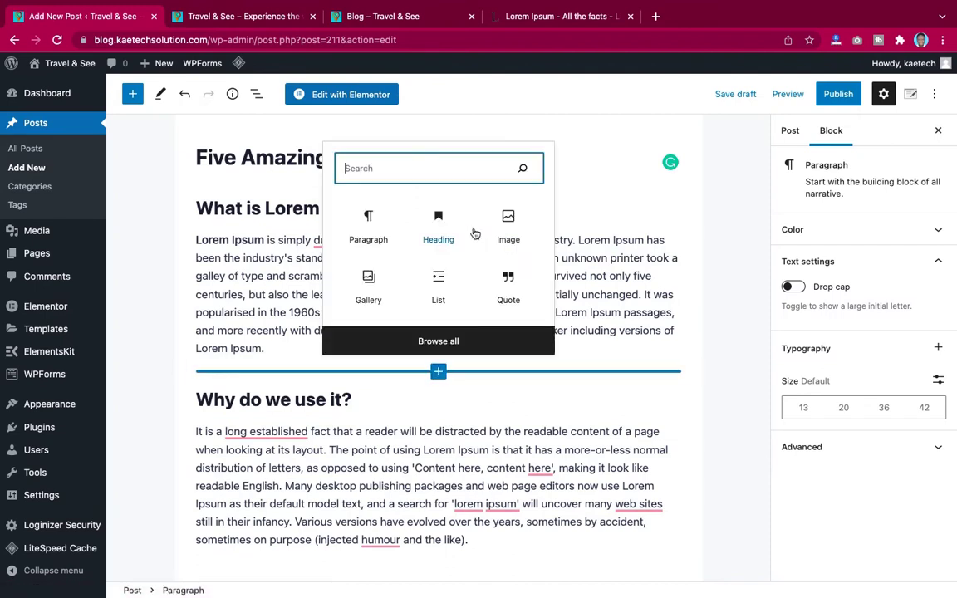
left_click(510, 224)
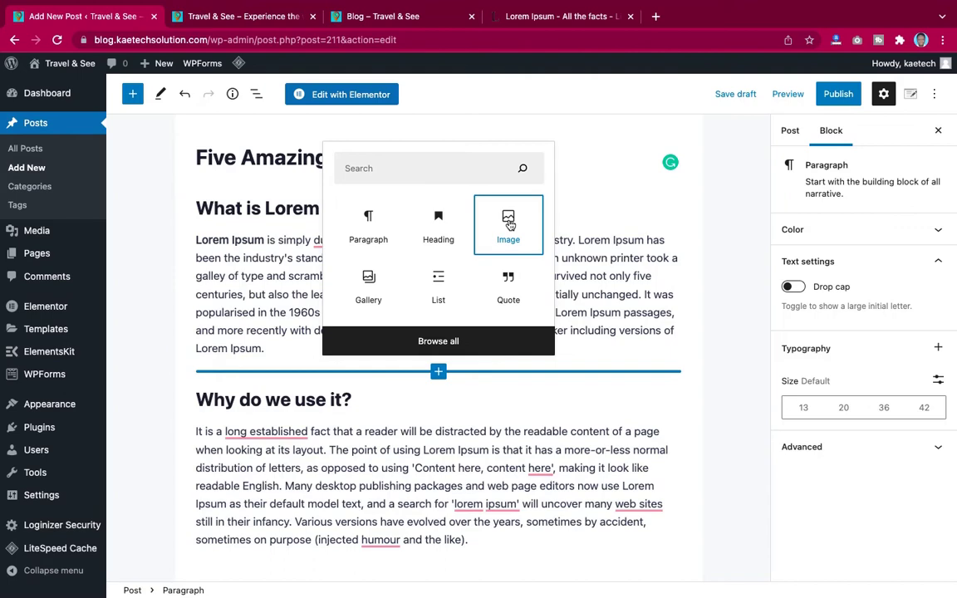
scroll(383, 391, "down", 3)
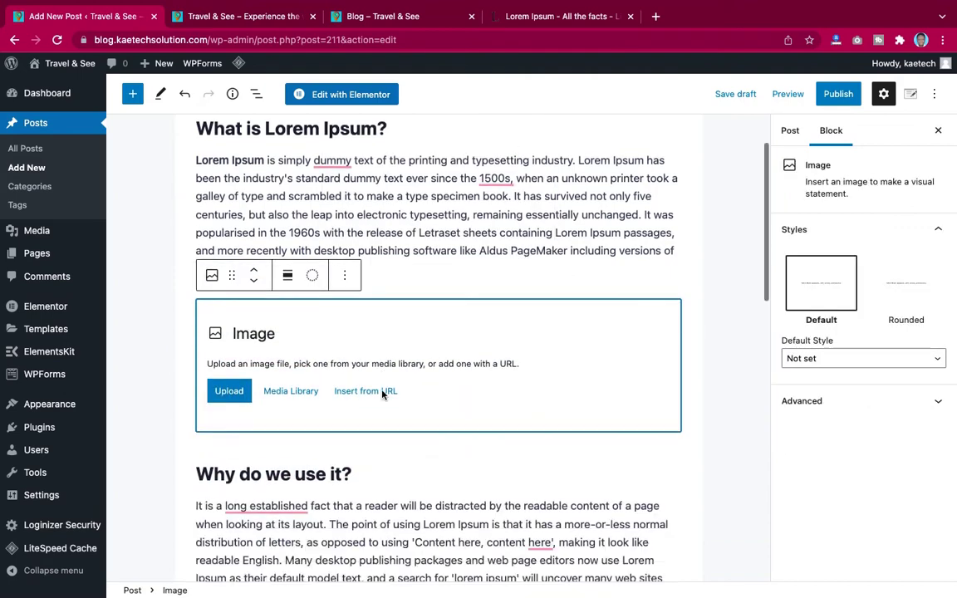
left_click(292, 361)
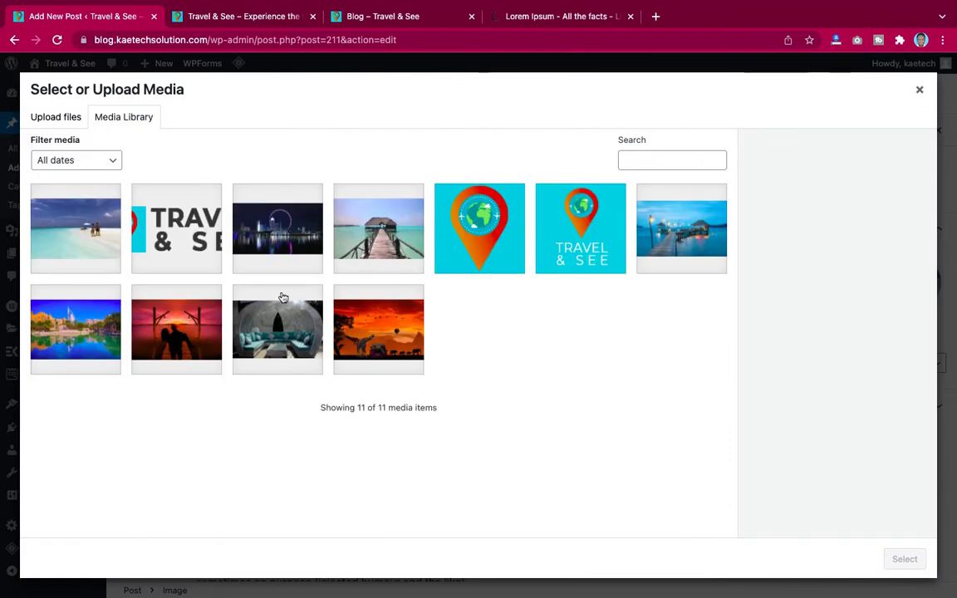
left_click(669, 223)
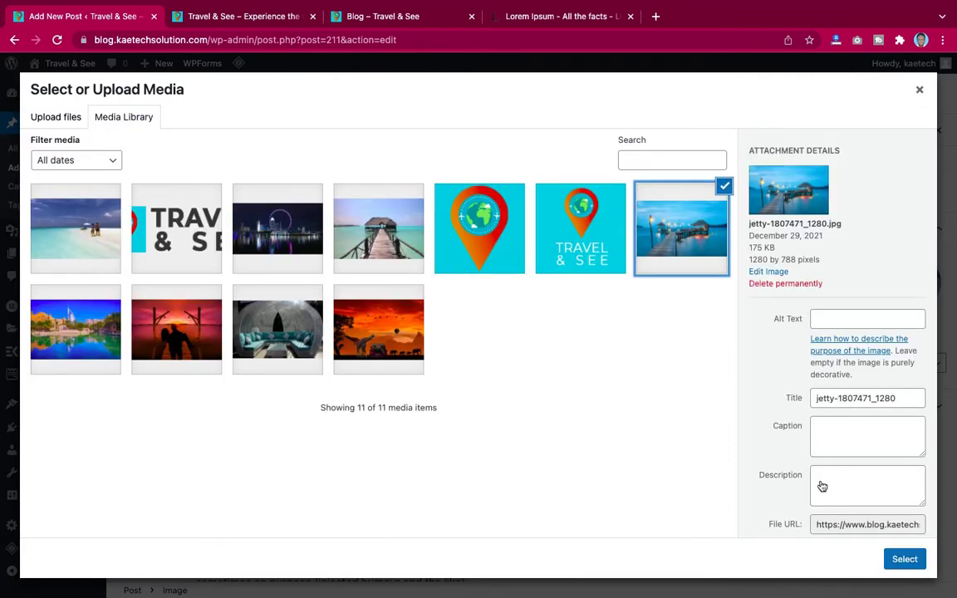
left_click(899, 560)
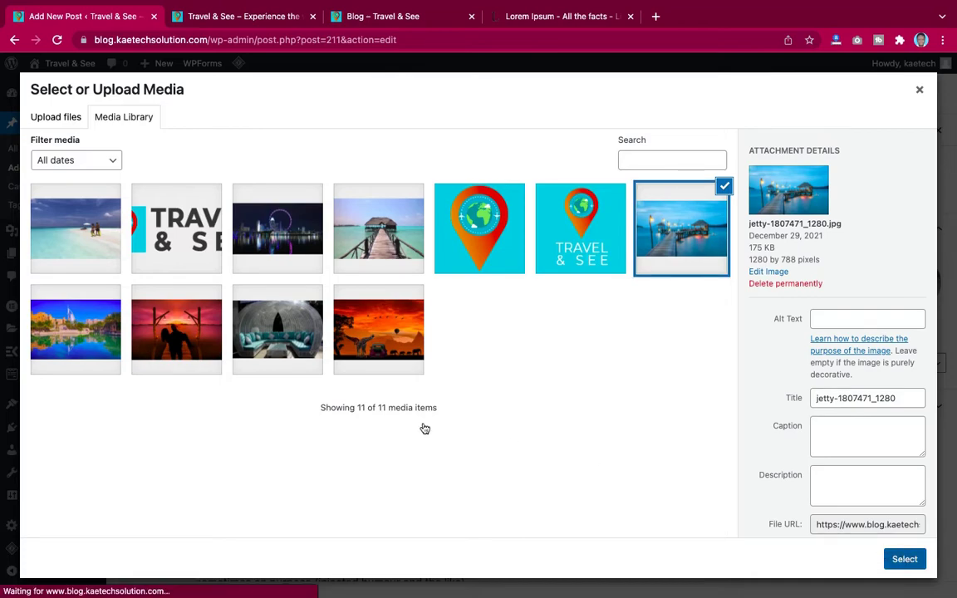
scroll(371, 402, "up", 3)
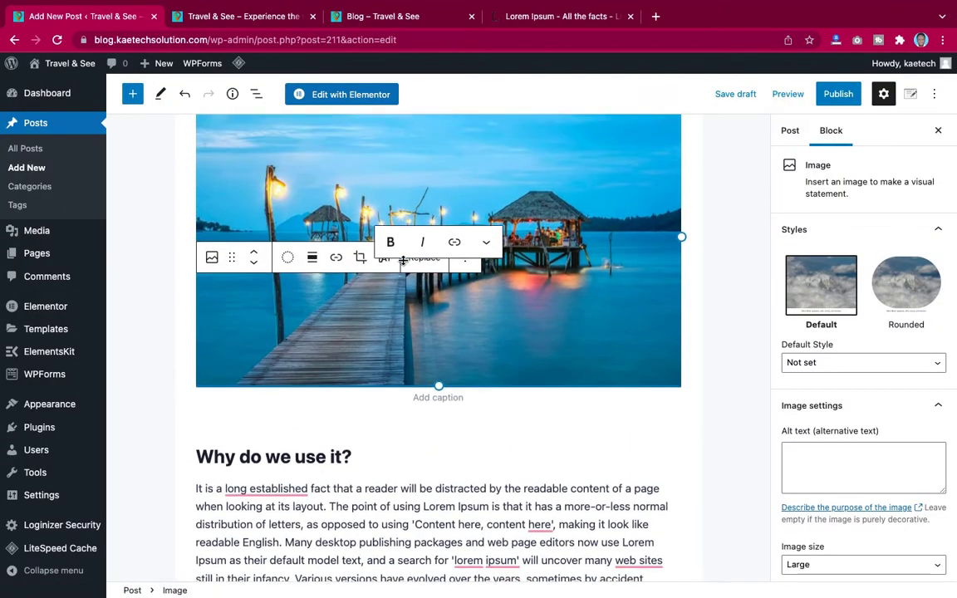
scroll(403, 260, "up", 3)
Step: Insert the media library image paradise-1582173_1280.jpg just above the "Where does it come from?" heading
scroll(403, 260, "down", 7)
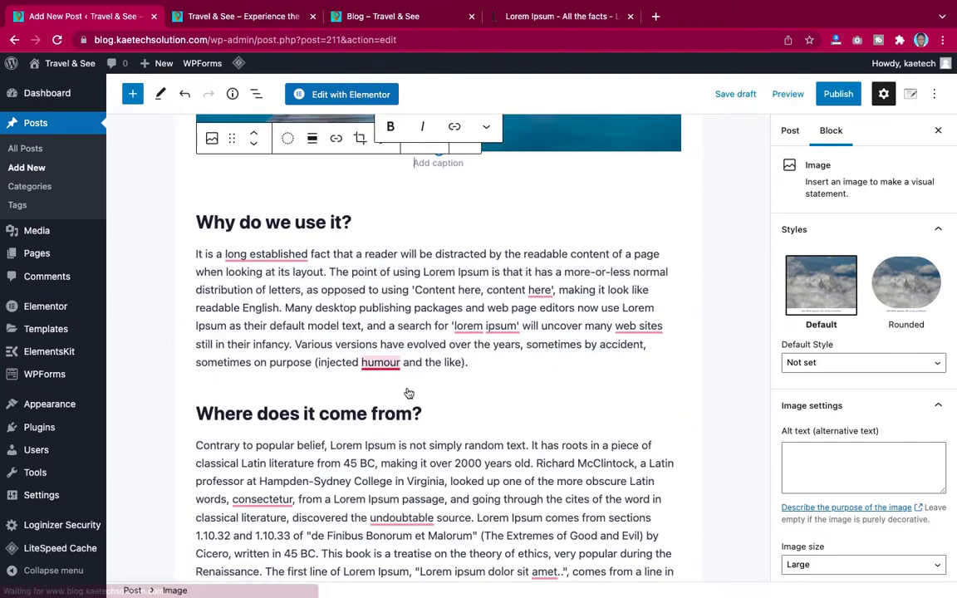
mouse_move(374, 357)
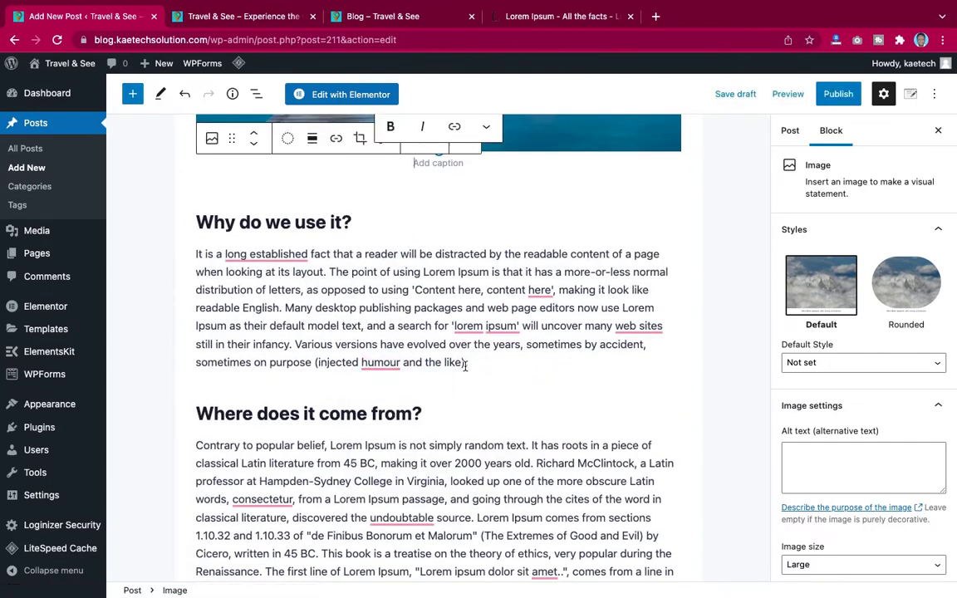
left_click(439, 388)
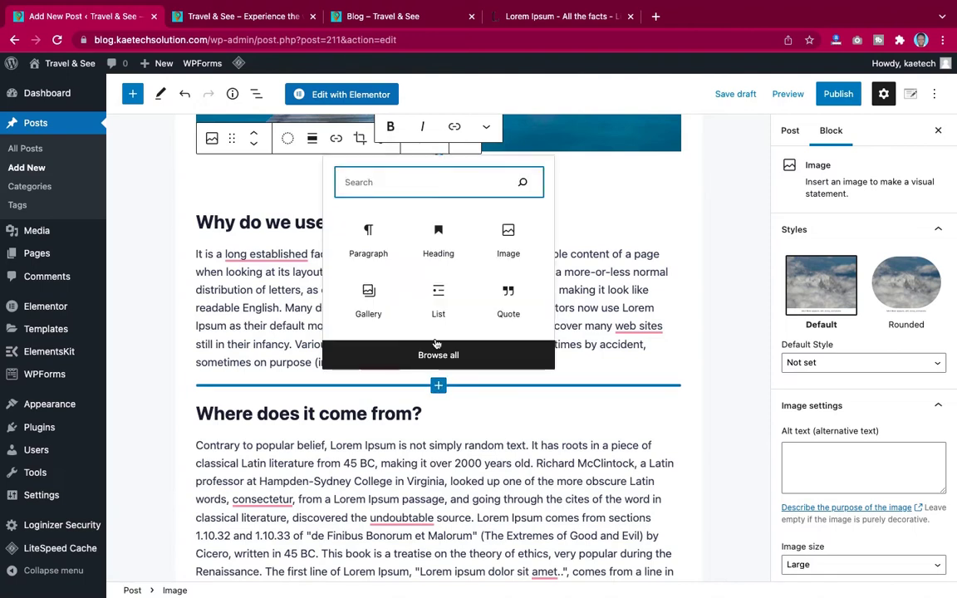
left_click(509, 236)
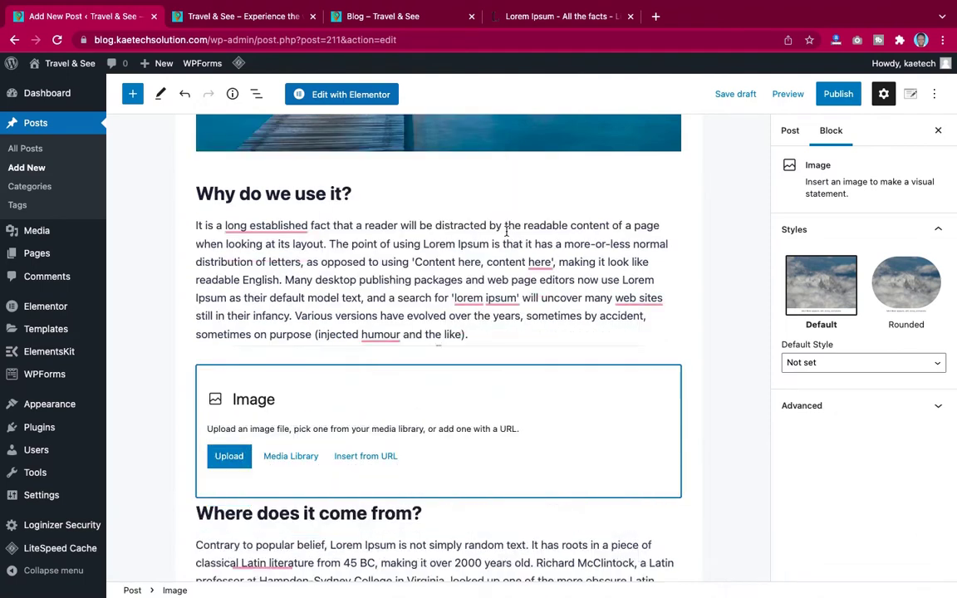
left_click(292, 457)
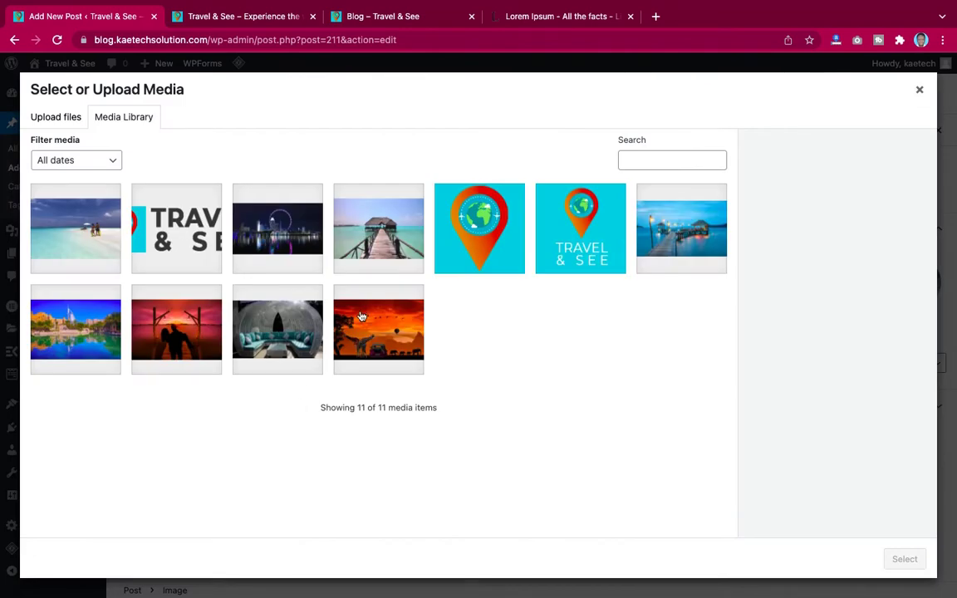
left_click(376, 242)
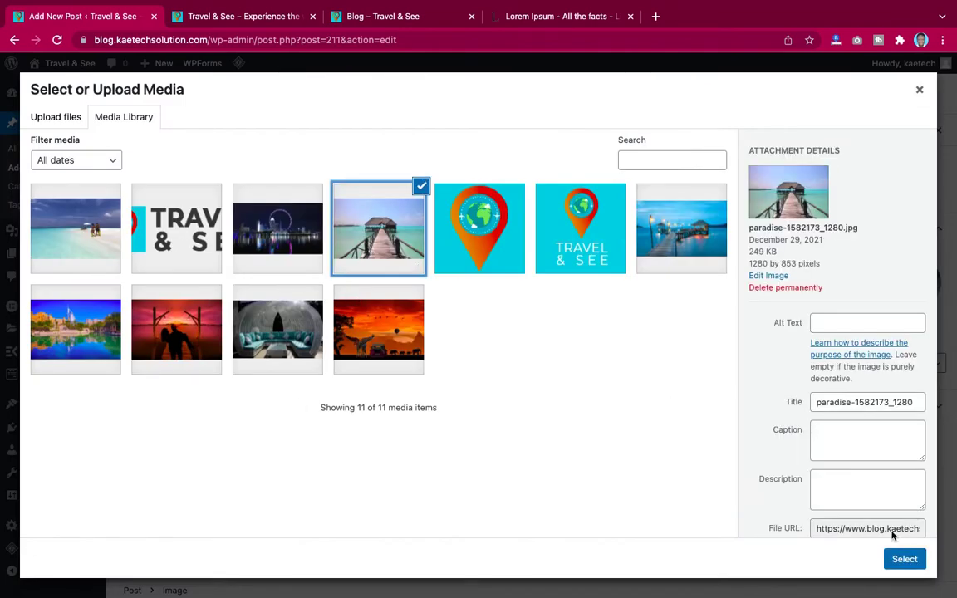
left_click(899, 560)
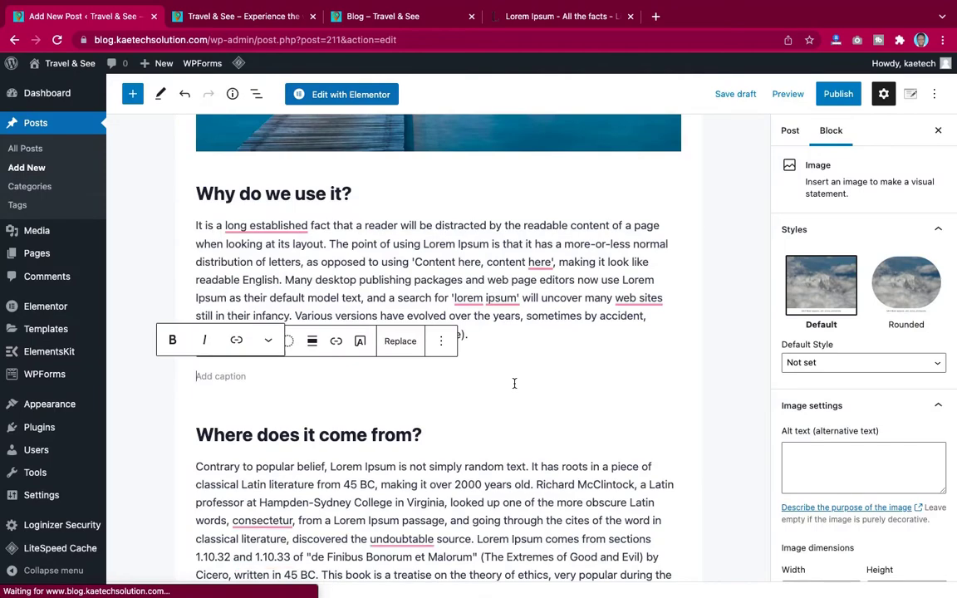
Step: Insert the media library image hotel-6565940_1280.jpg just above the "Where can I get some?" heading
scroll(514, 384, "down", 5)
scroll(514, 384, "down", 3)
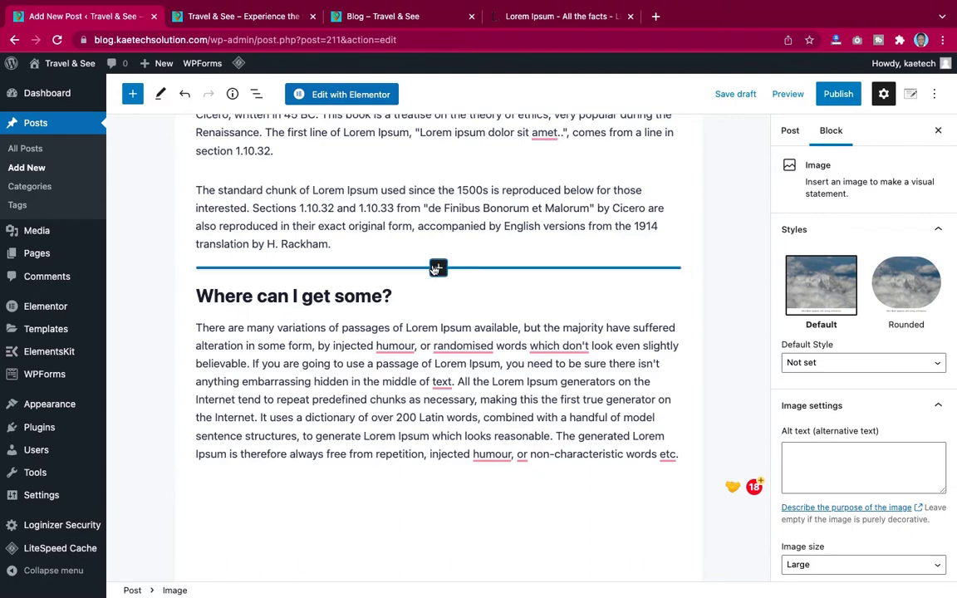
left_click(438, 268)
left_click(507, 371)
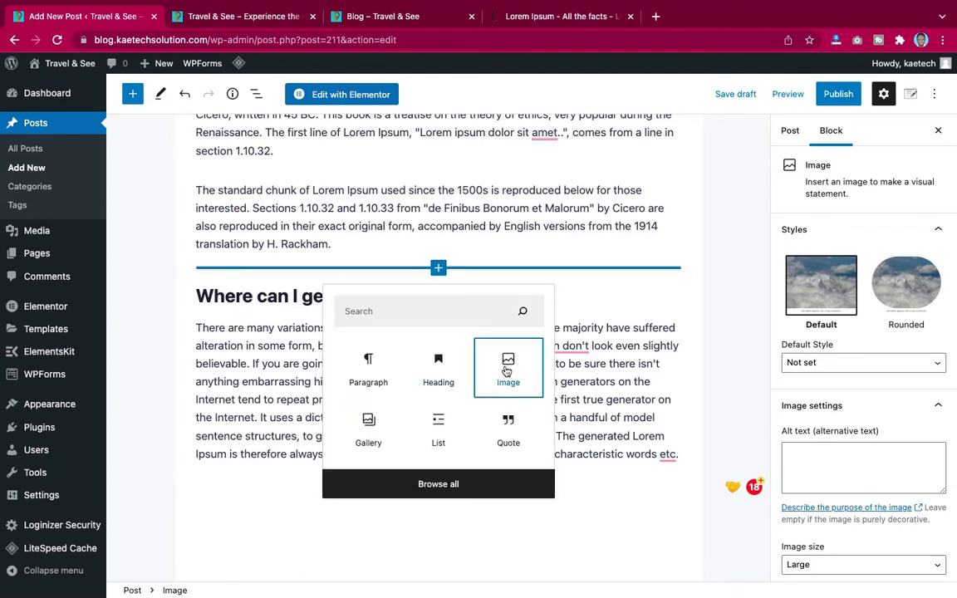
left_click(293, 339)
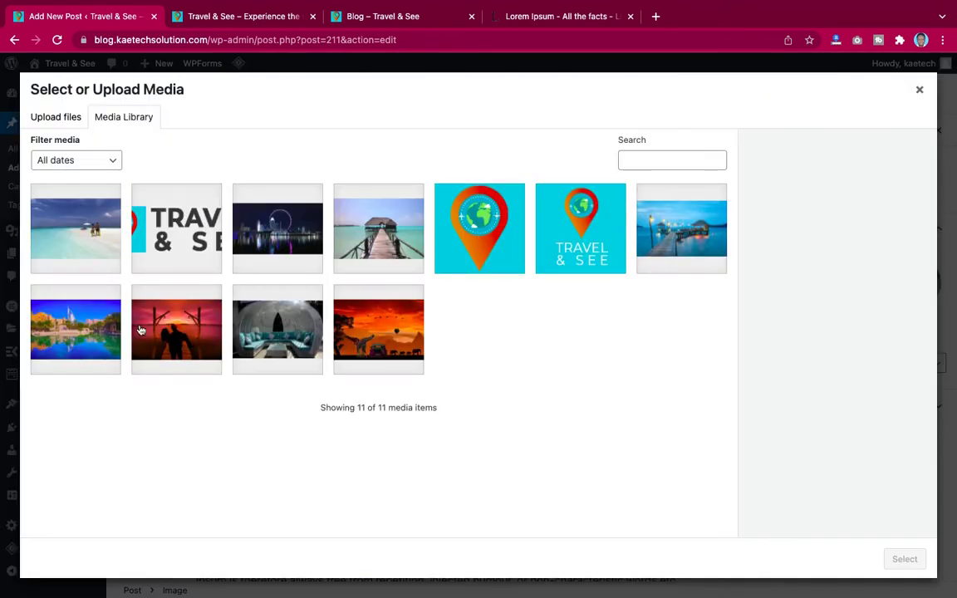
left_click(92, 336)
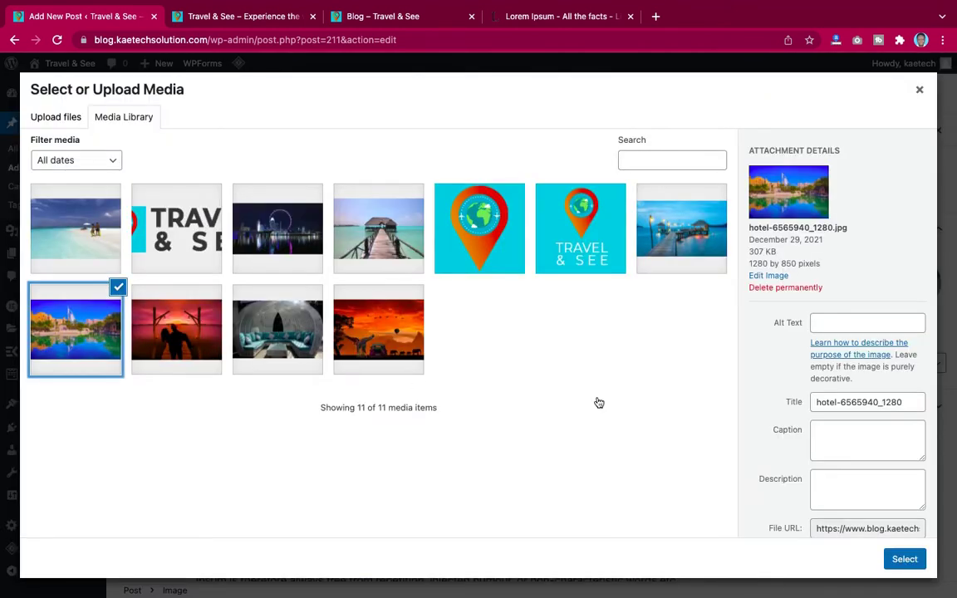
left_click(916, 561)
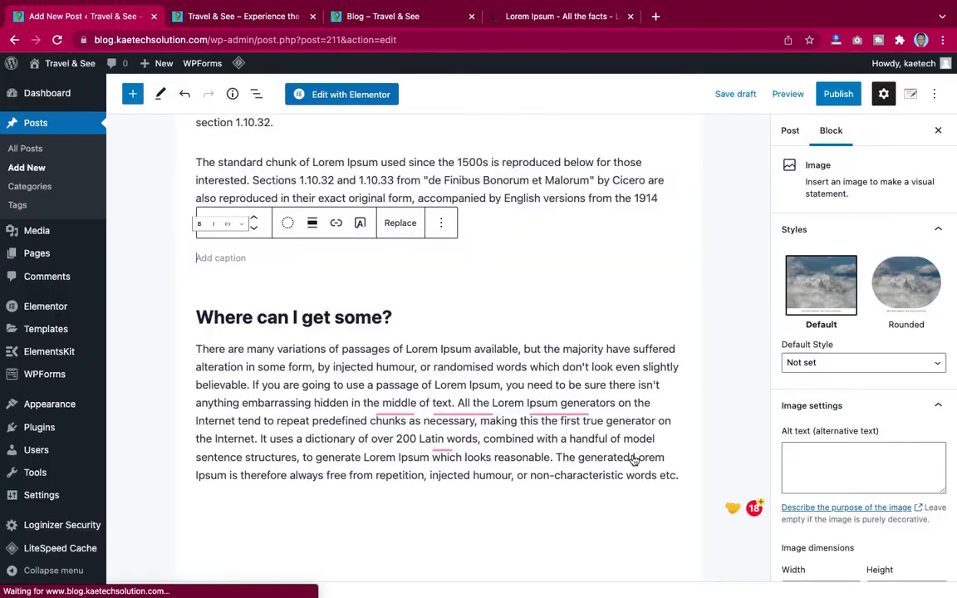
Step: Look through the whole post draft to check the order of its title, text sections and inserted images
scroll(633, 460, "up", 15)
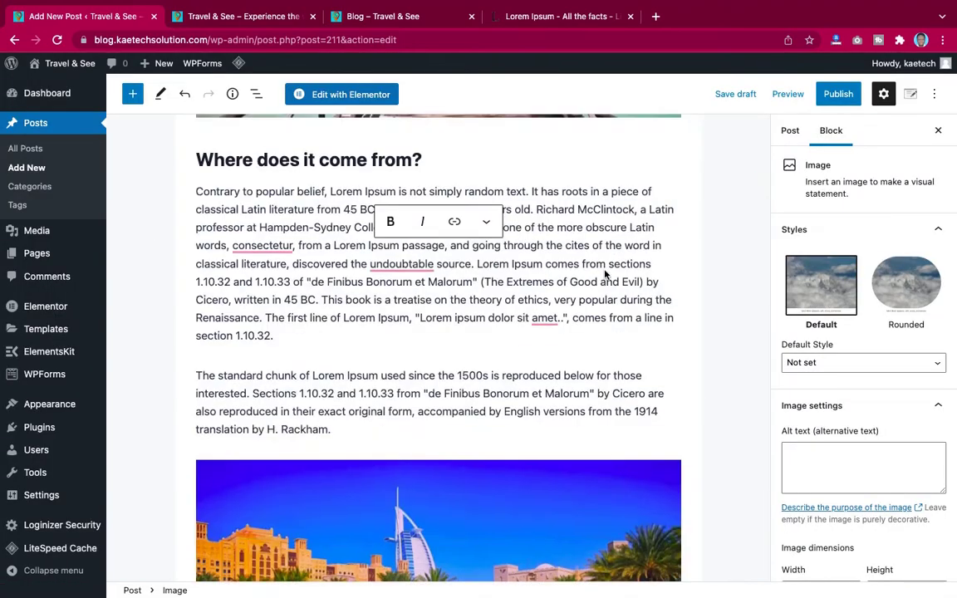
scroll(605, 275, "up", 8)
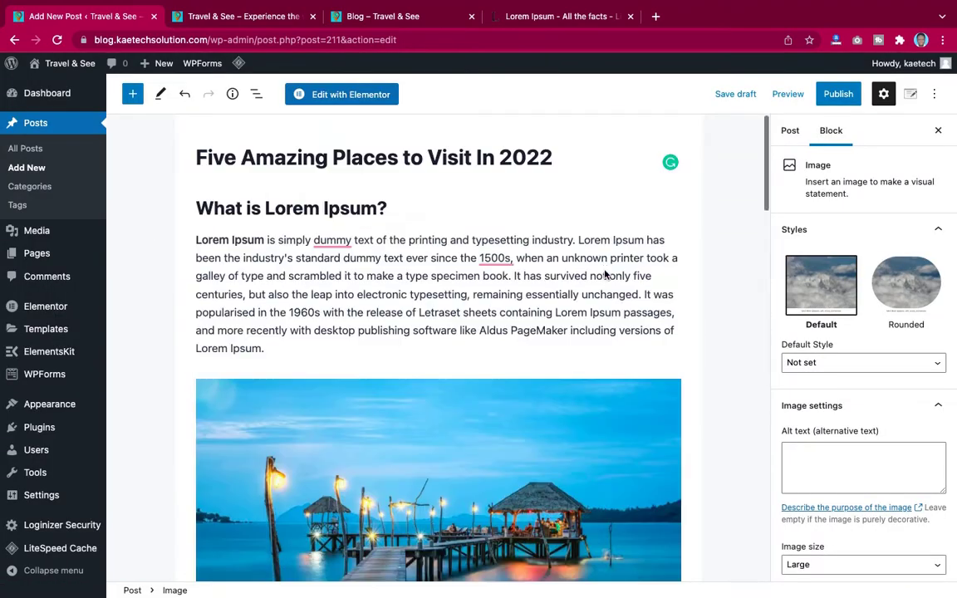
scroll(605, 270, "down", 1)
scroll(605, 270, "down", 15)
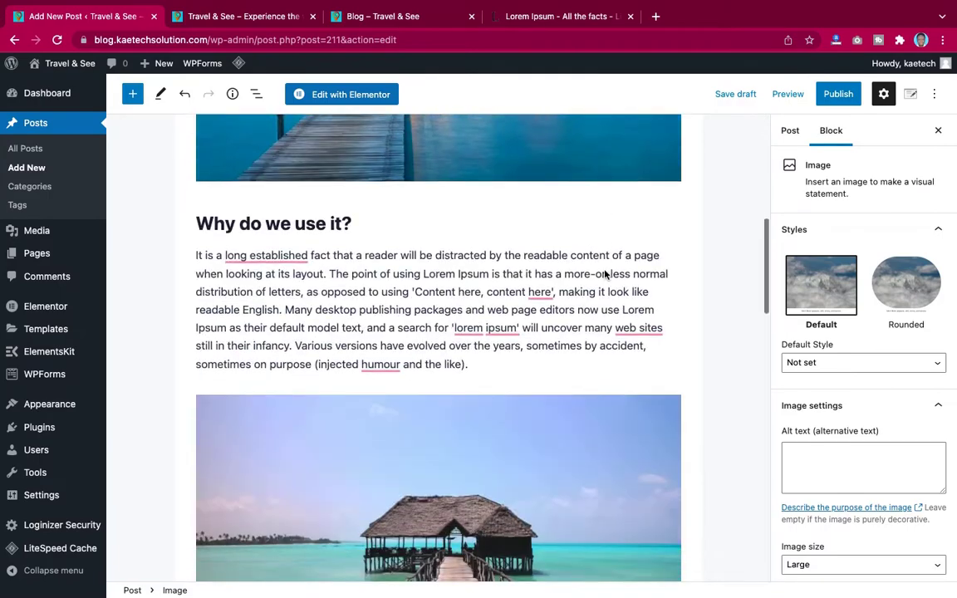
scroll(605, 275, "down", 6)
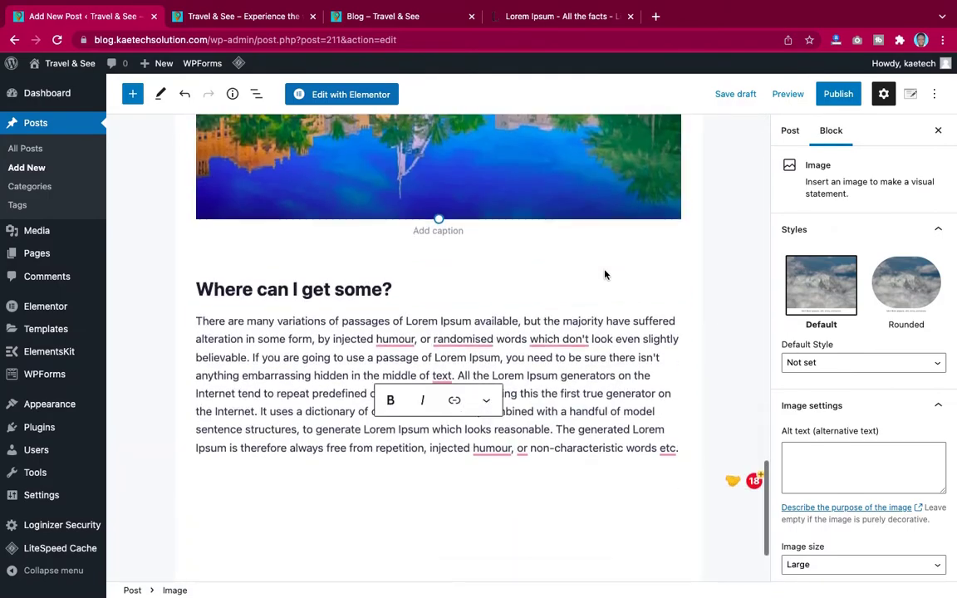
scroll(605, 275, "up", 6)
scroll(605, 275, "up", 10)
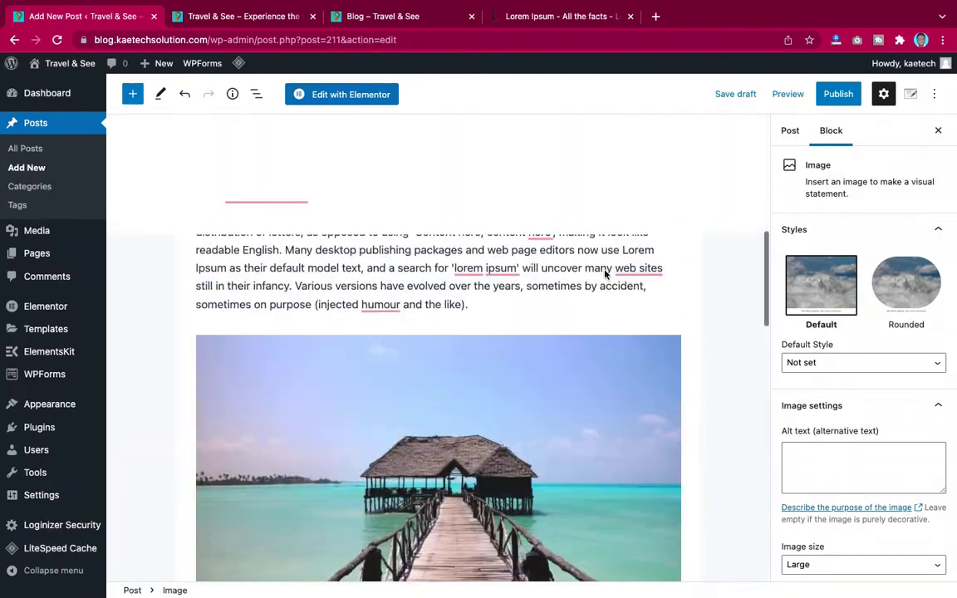
scroll(605, 275, "up", 1)
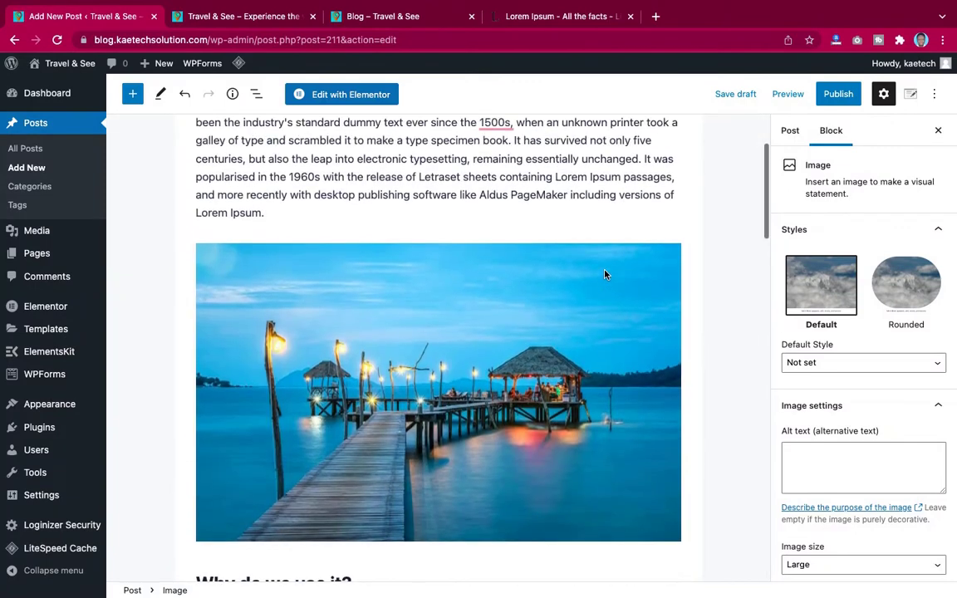
Step: Set the media library image hotel-6565940_1280.jpg as the post's featured image
left_click(787, 130)
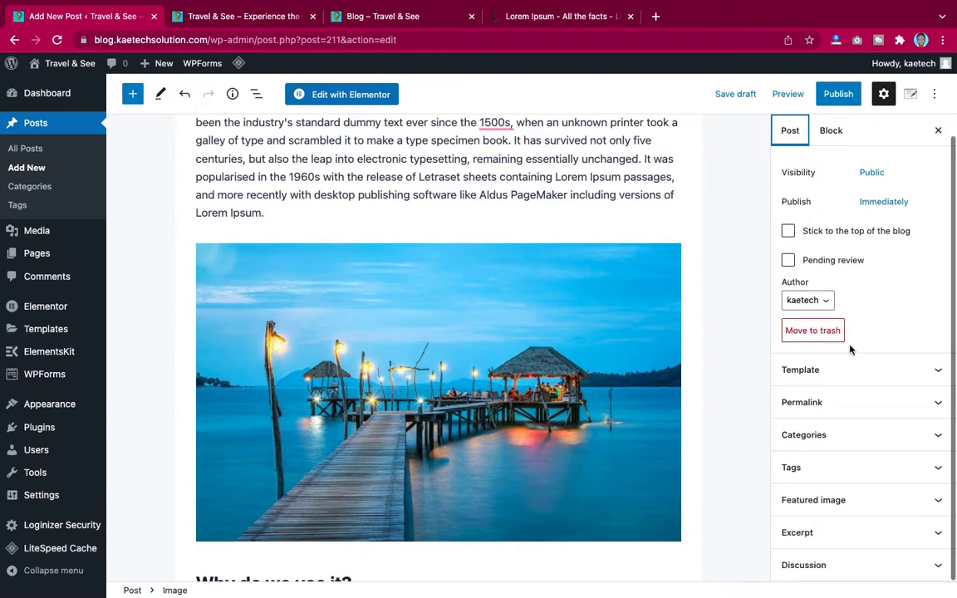
scroll(850, 348, "down", 1)
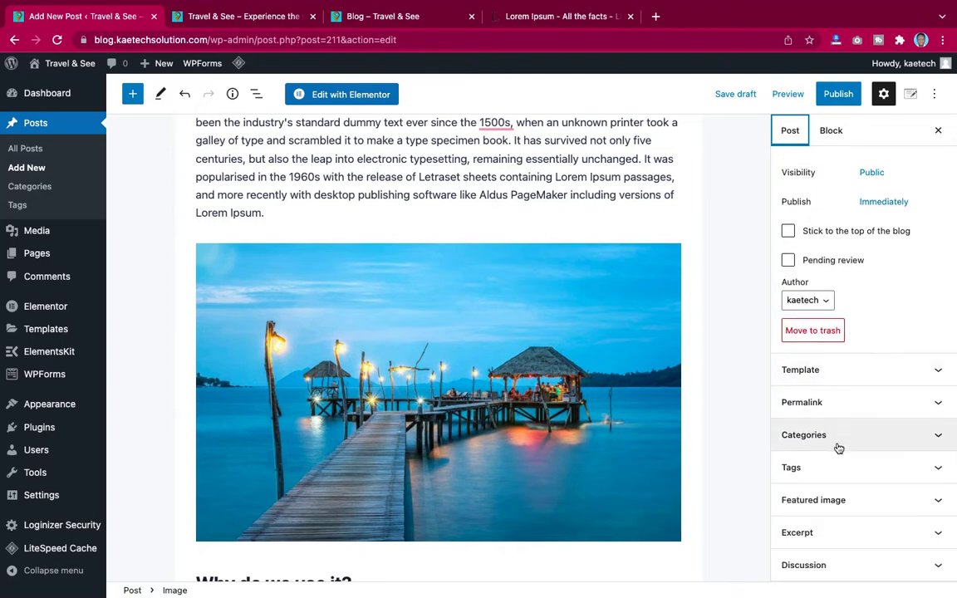
left_click(829, 501)
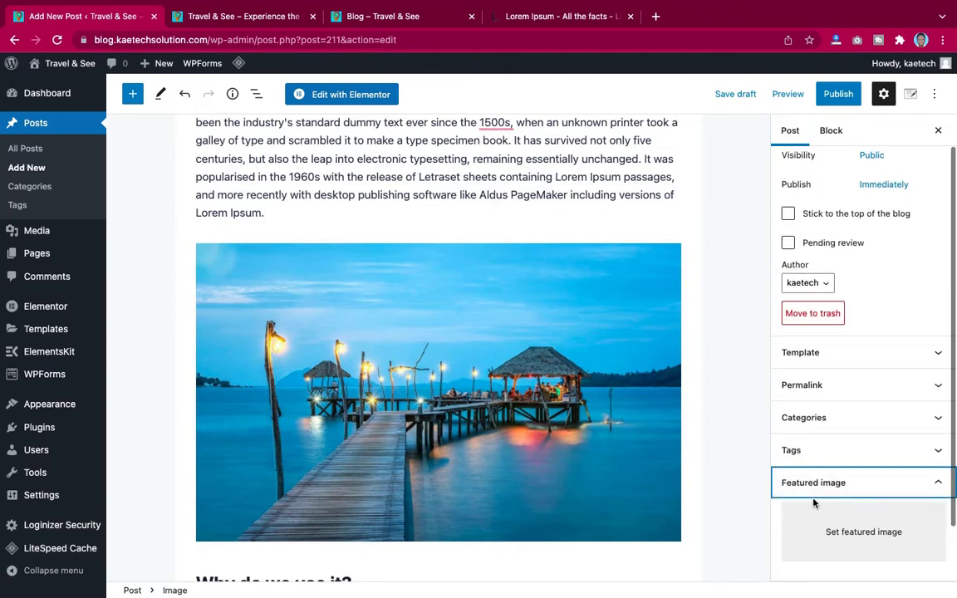
scroll(850, 505, "down", 3)
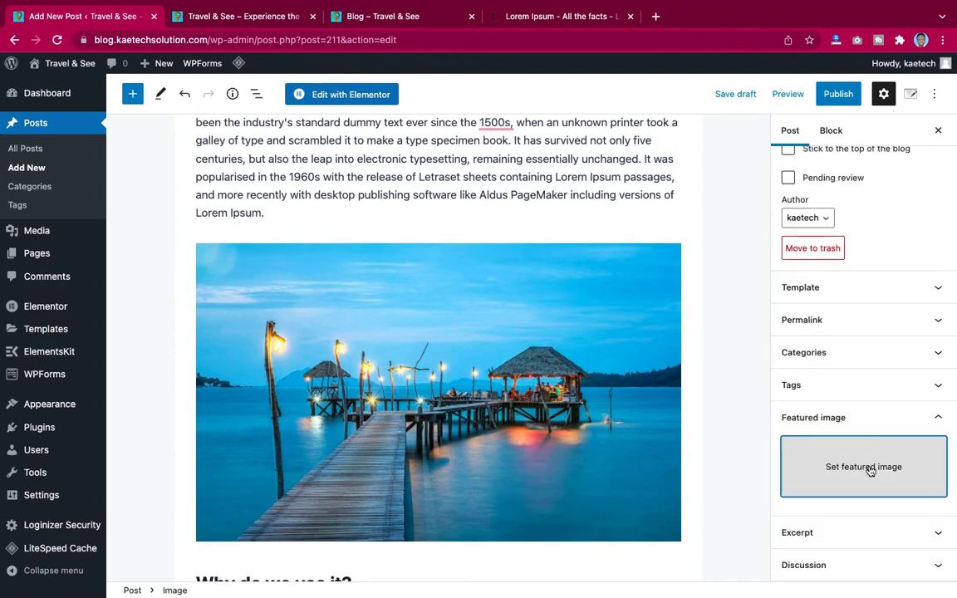
left_click(870, 469)
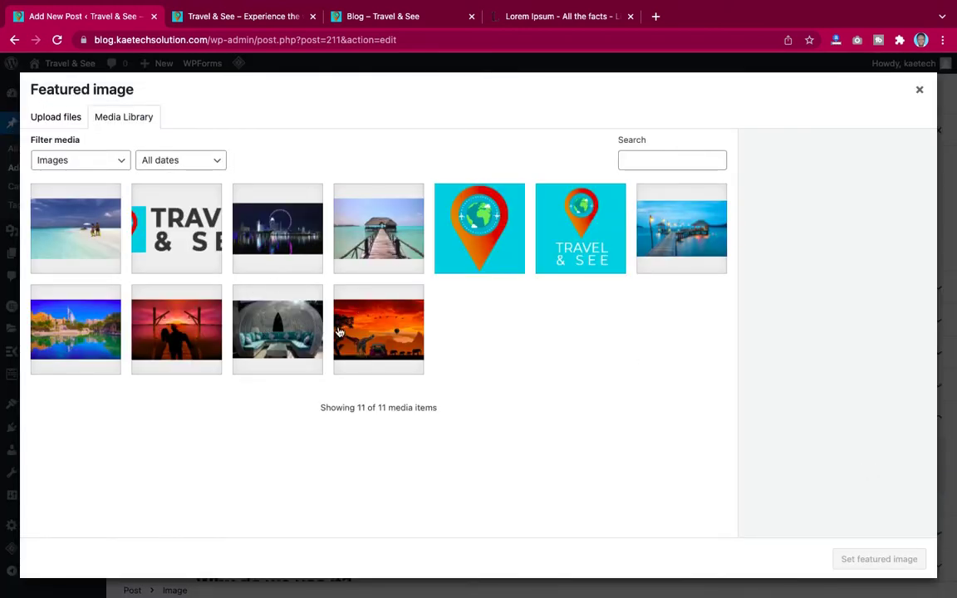
left_click(72, 304)
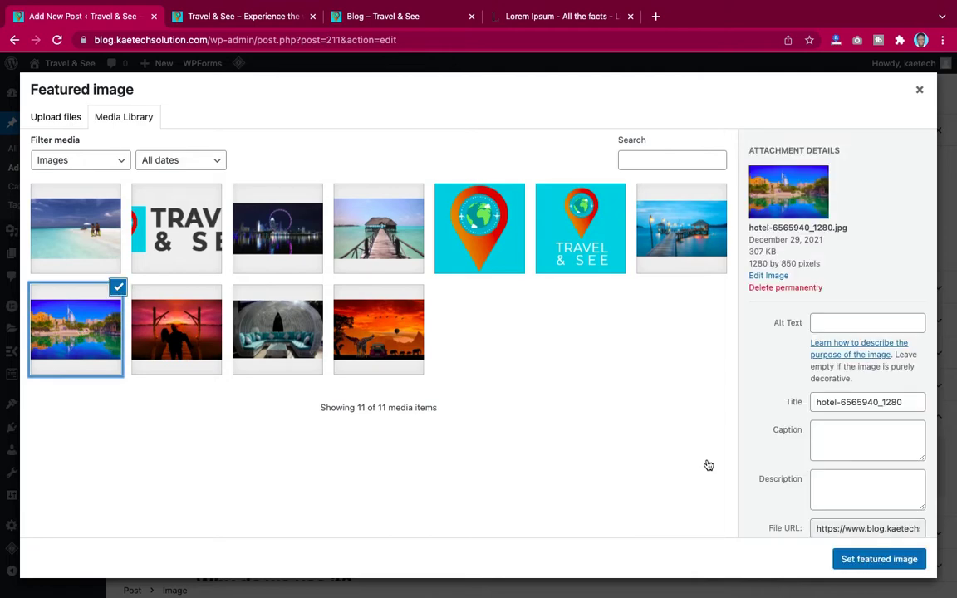
key("Return")
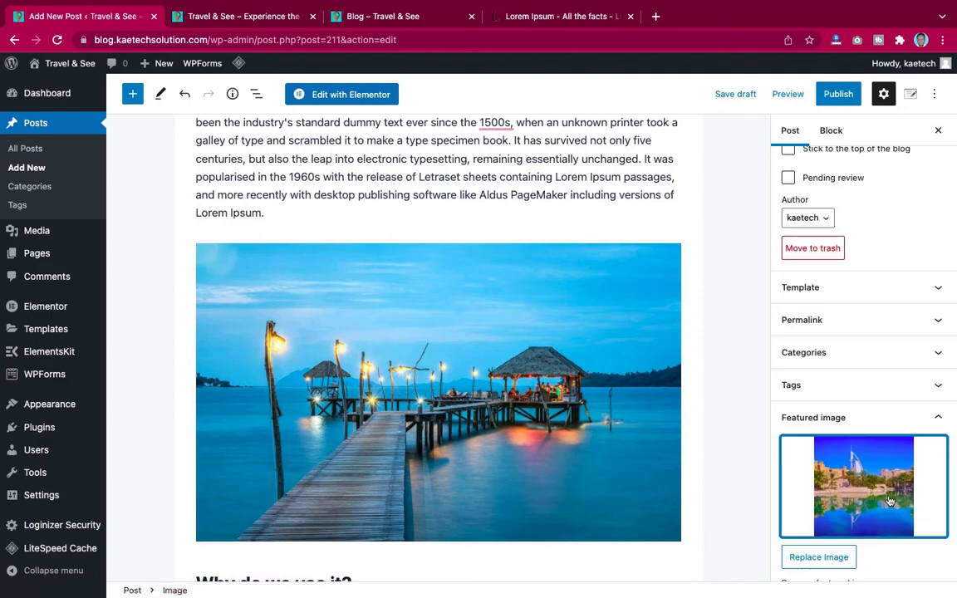
Step: Publish the post "Five Amazing Places to Visit In 2022"
scroll(684, 333, "up", 3)
scroll(684, 333, "down", 15)
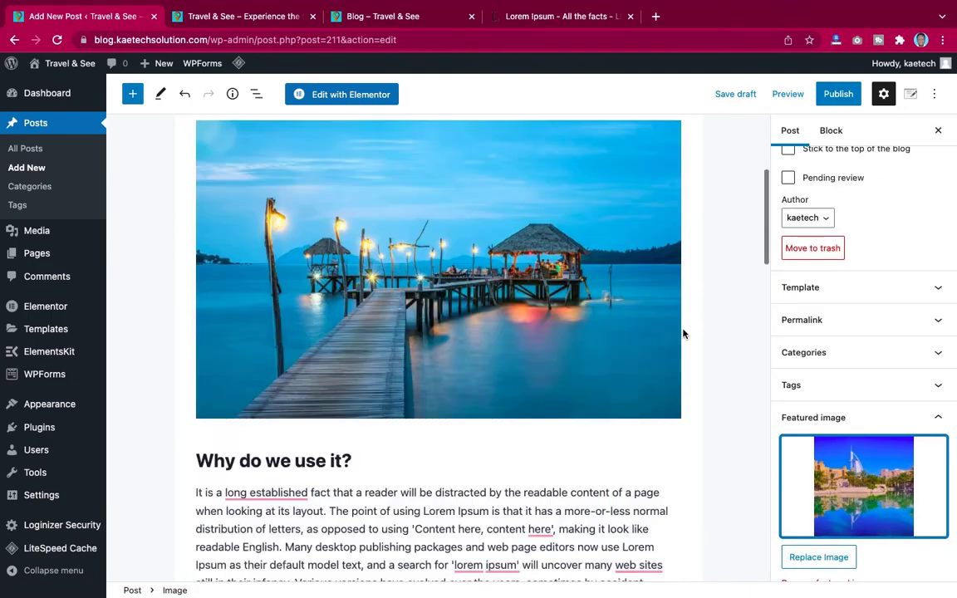
left_click(840, 94)
left_click(839, 95)
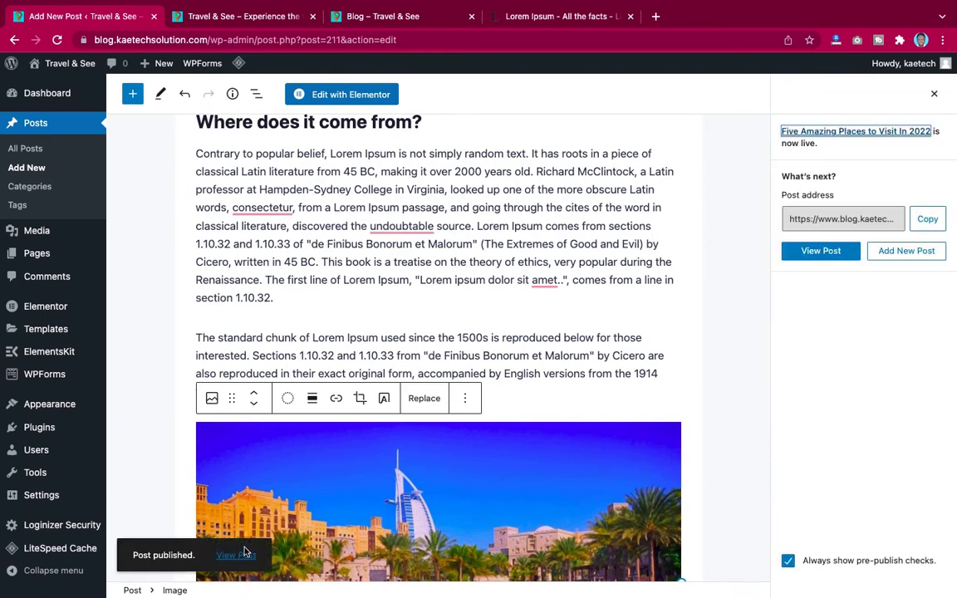
Step: Open the published post in a new browser tab and switch to it
right_click(237, 558)
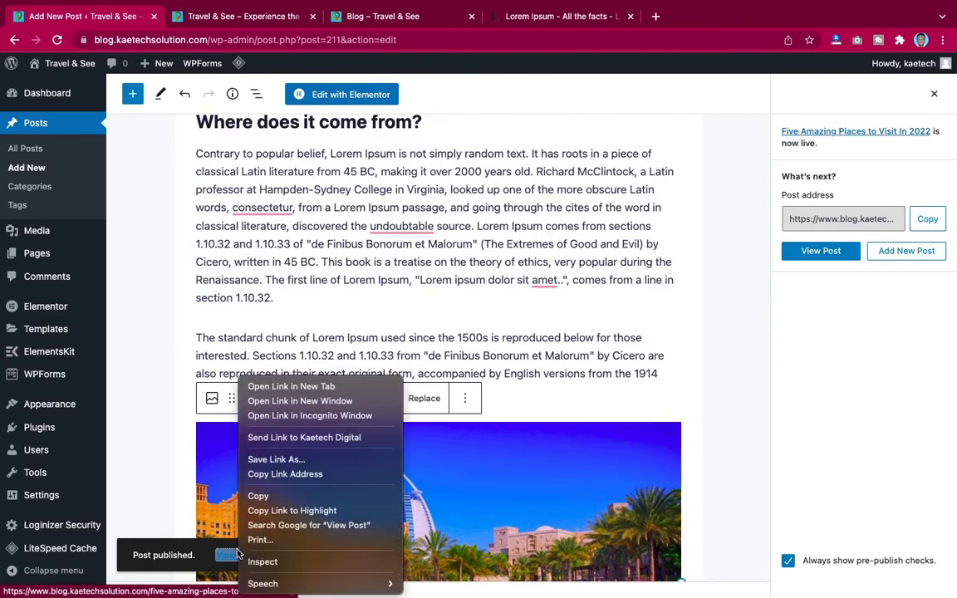
left_click(292, 387)
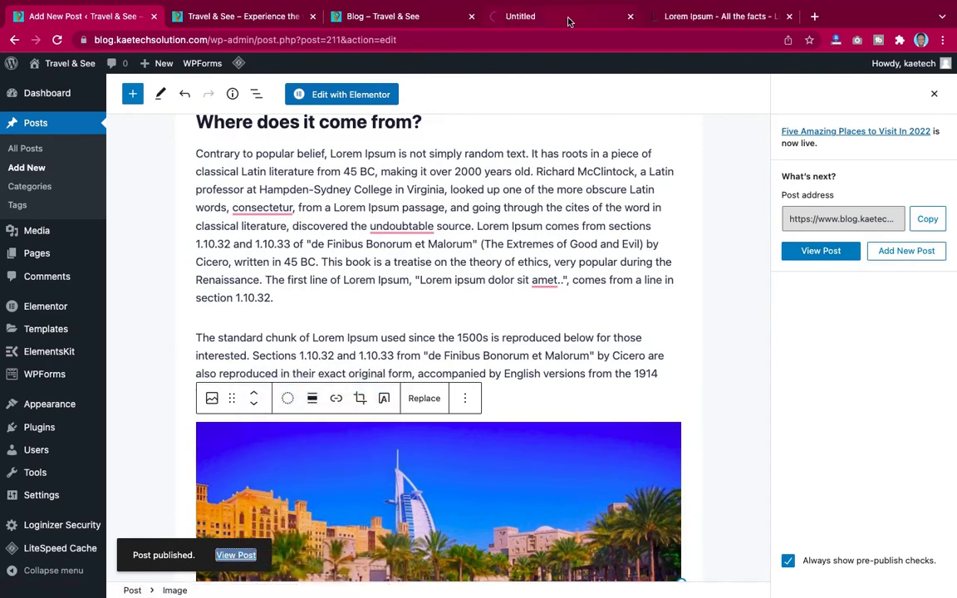
left_click(568, 21)
Step: Examine the live post from top to bottom, including its featured image, title, body images, similar posts and reply section
scroll(767, 359, "down", 12)
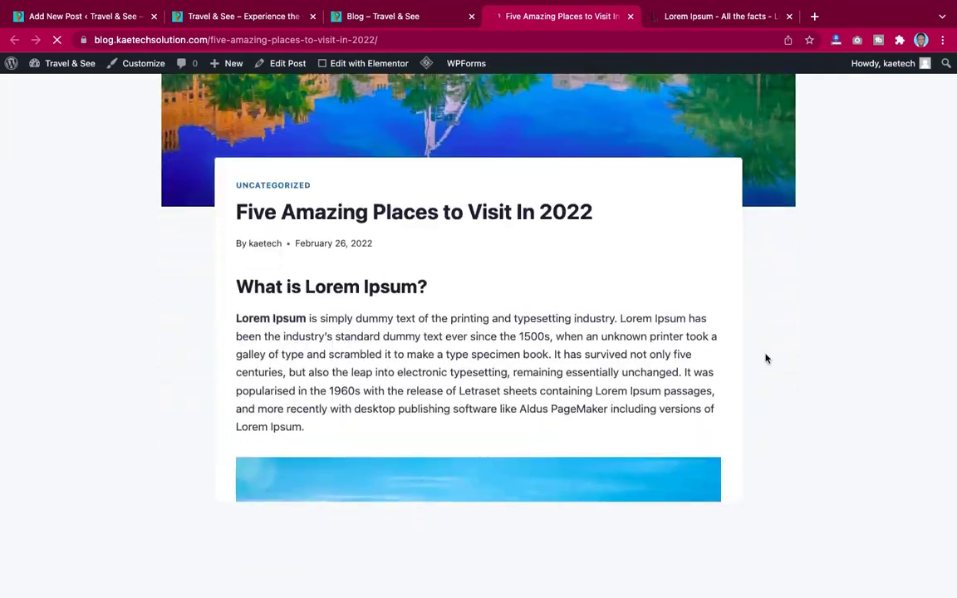
scroll(767, 359, "down", 15)
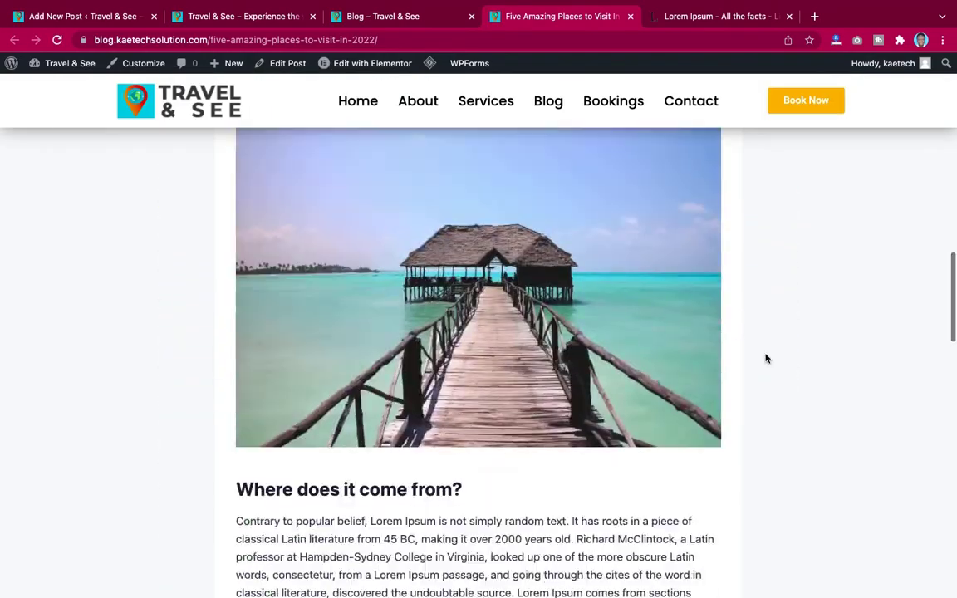
scroll(767, 359, "down", 5)
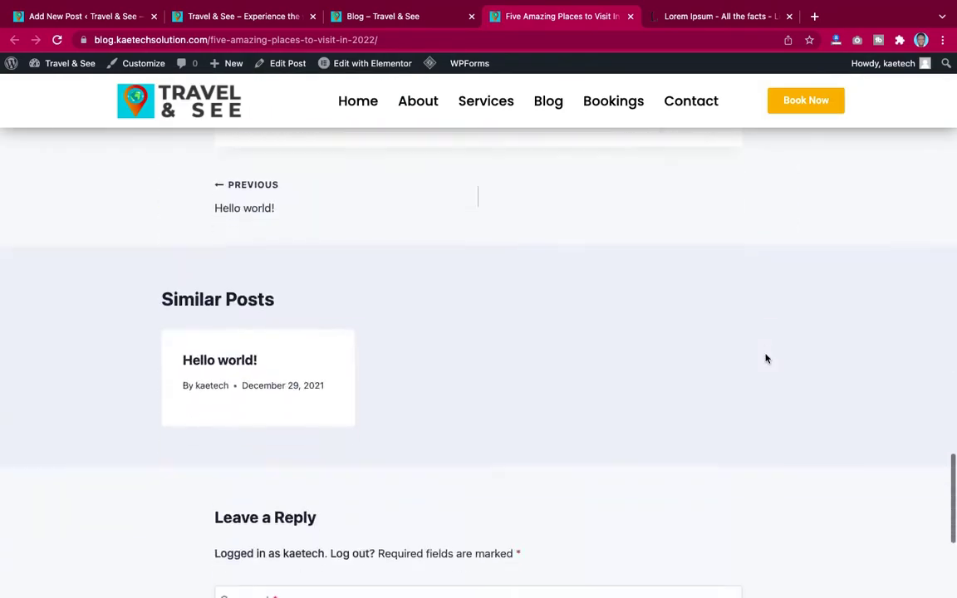
scroll(767, 359, "up", 15)
scroll(767, 359, "up", 5)
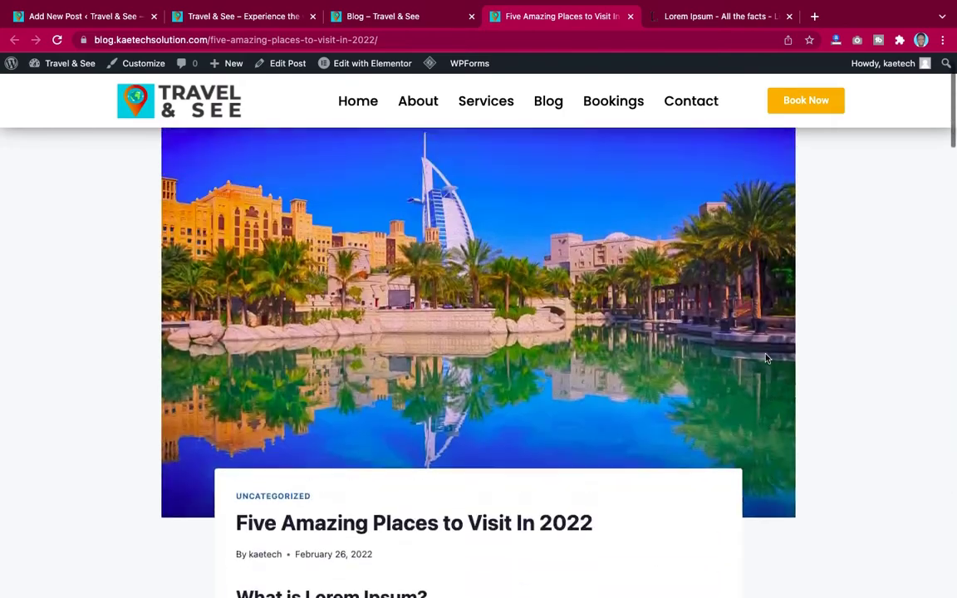
scroll(767, 359, "down", 4)
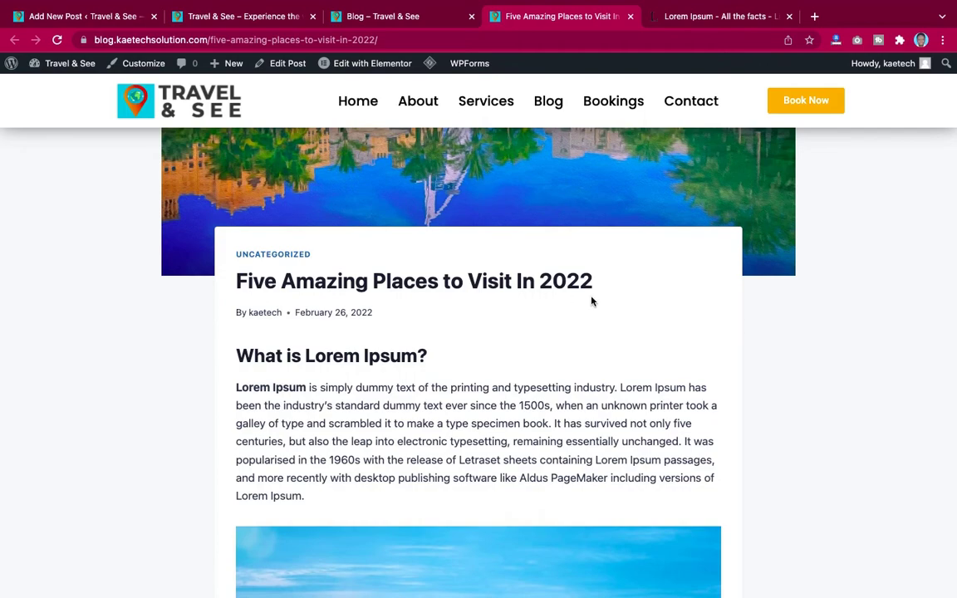
scroll(708, 266, "up", 4)
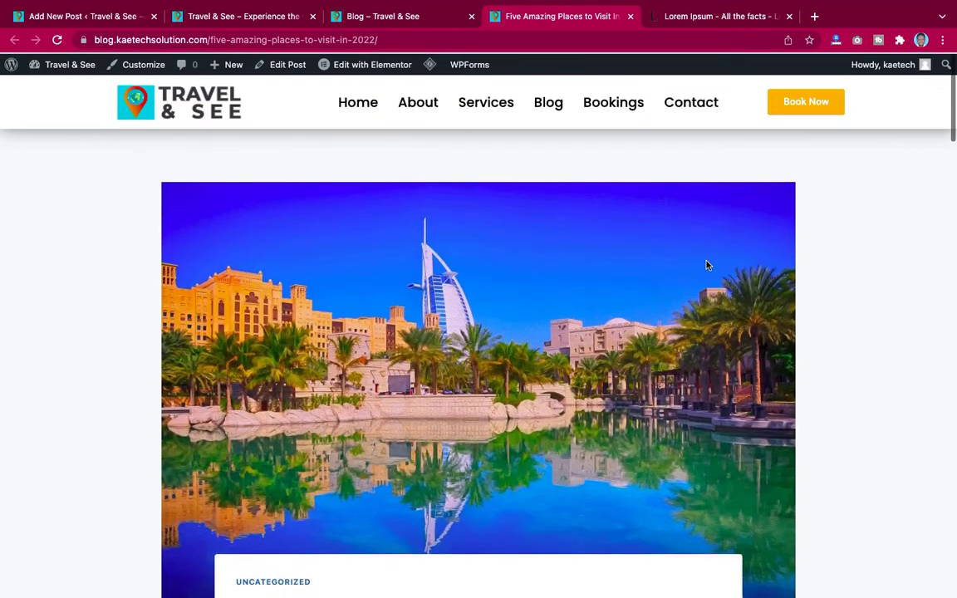
scroll(595, 360, "down", 3)
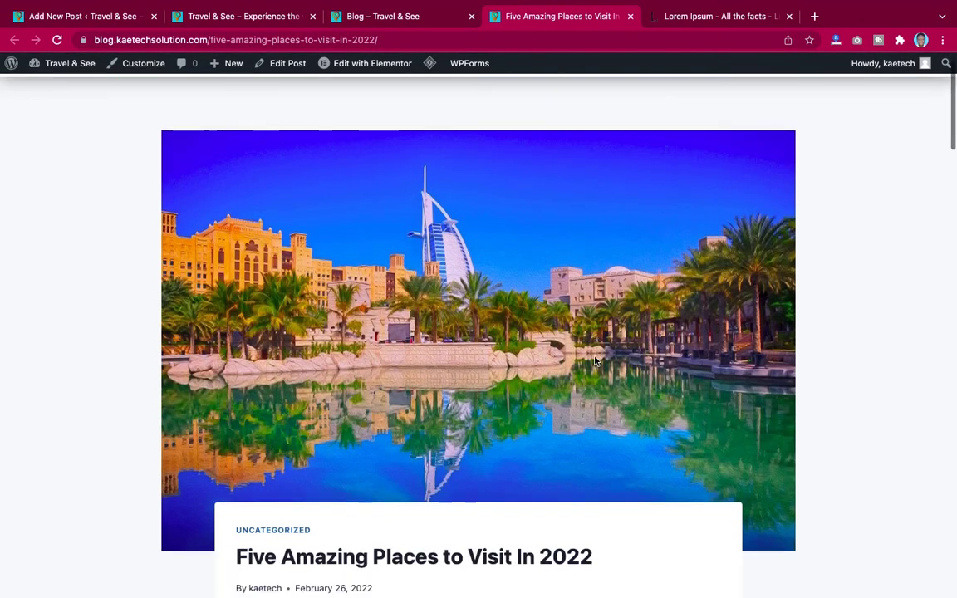
scroll(595, 361, "up", 3)
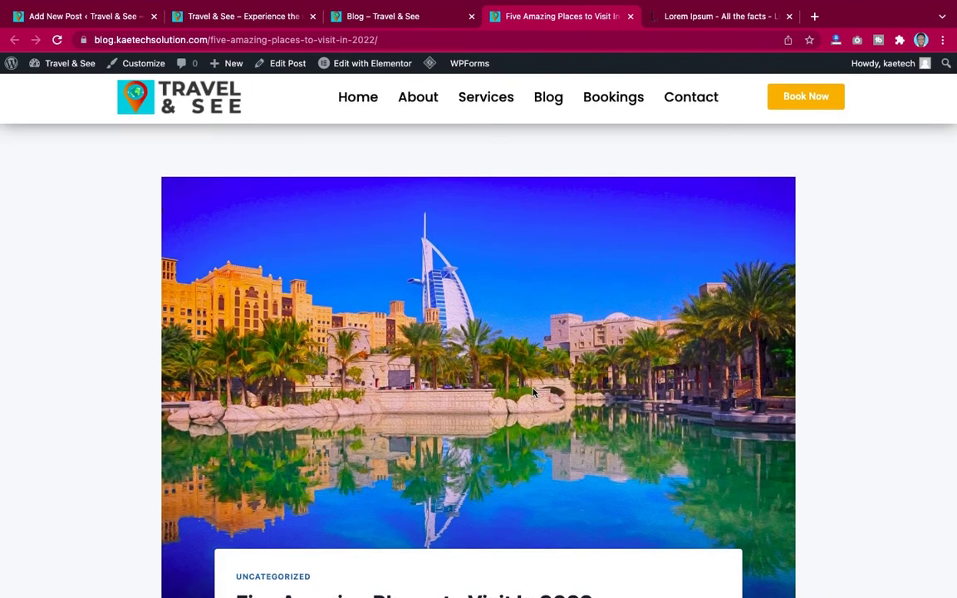
scroll(534, 392, "down", 10)
scroll(533, 393, "up", 8)
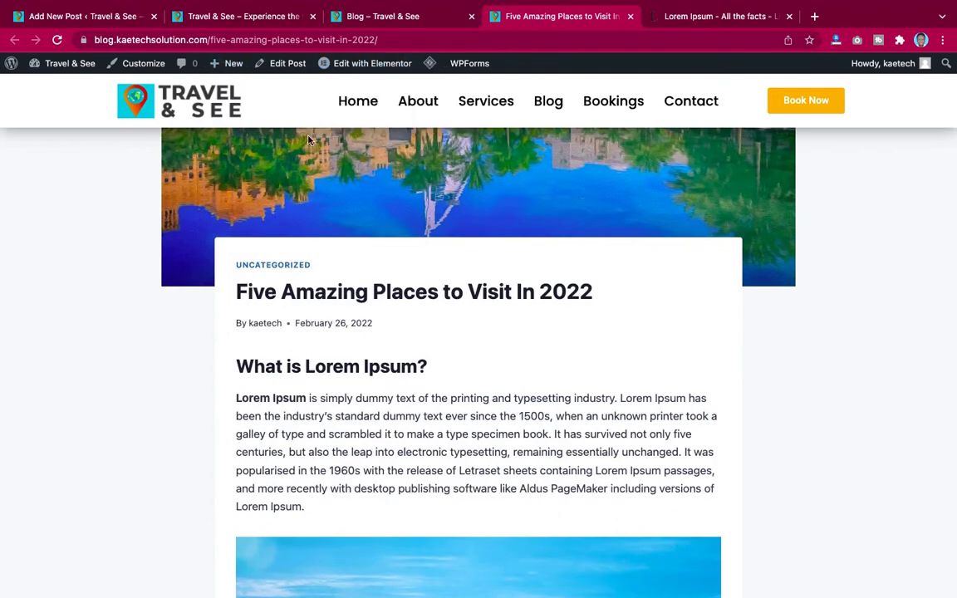
Step: Check the post's category assignment in the editor settings and compare it with the category label on the live post
left_click(63, 16)
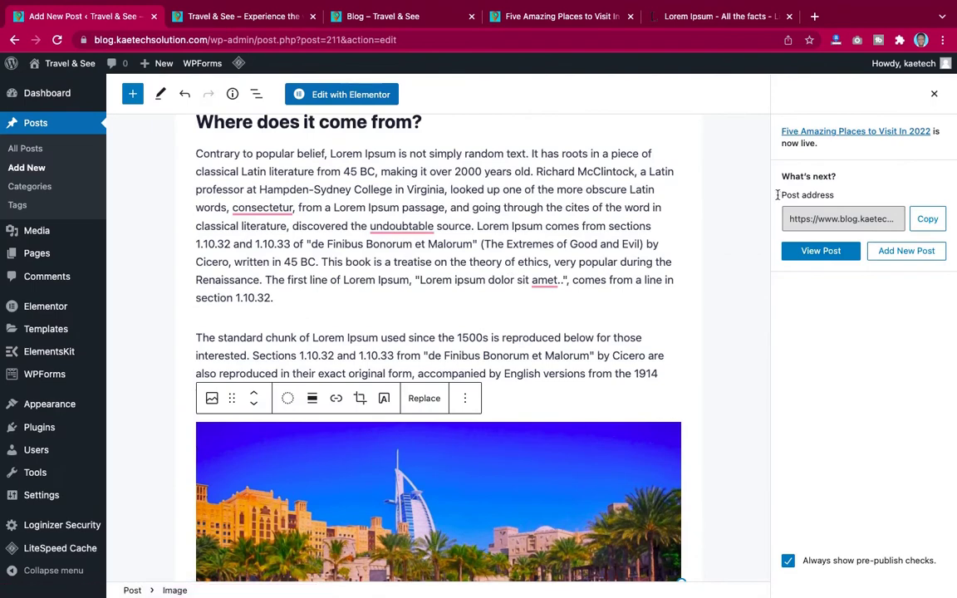
left_click(845, 87)
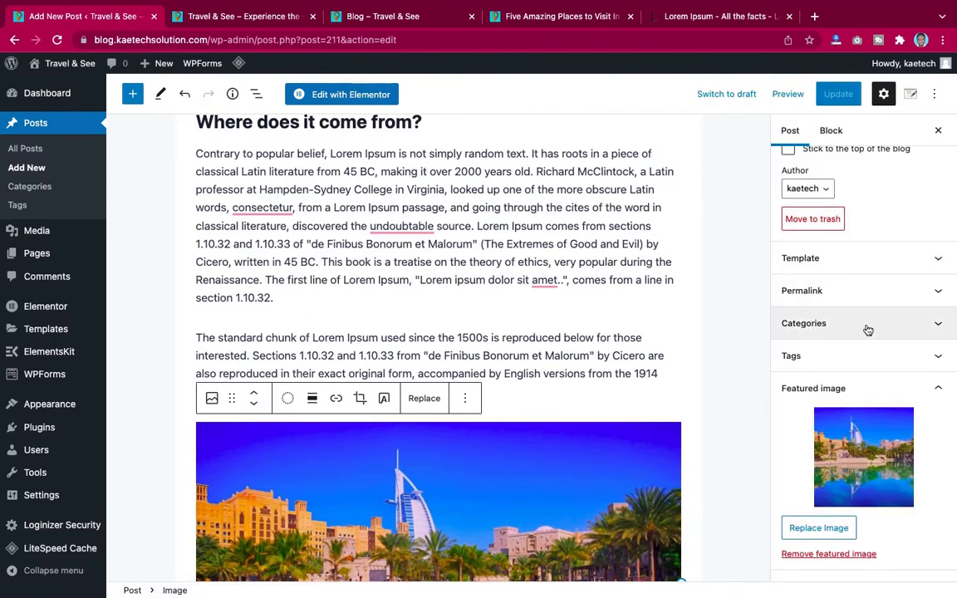
left_click(823, 329)
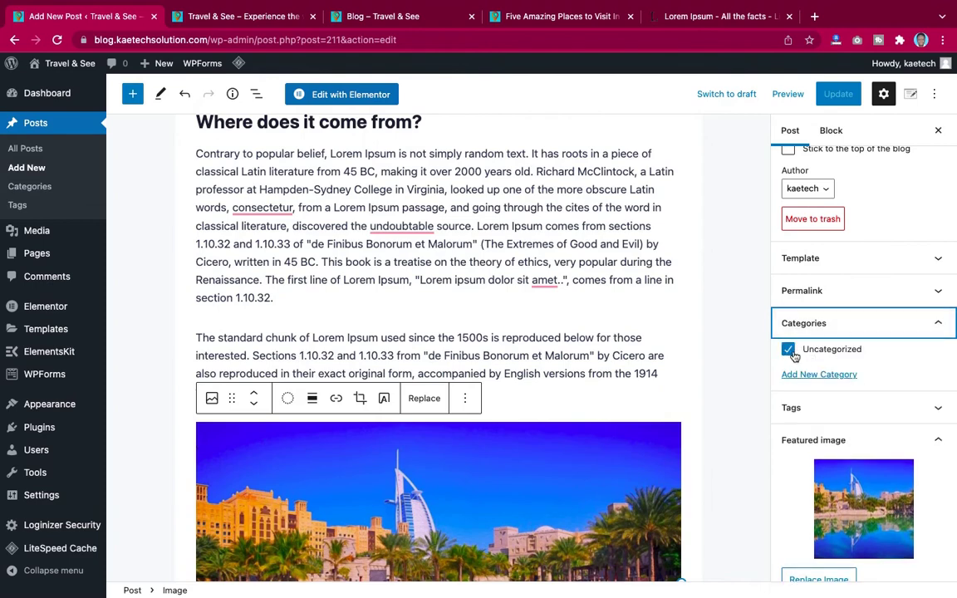
left_click(579, 21)
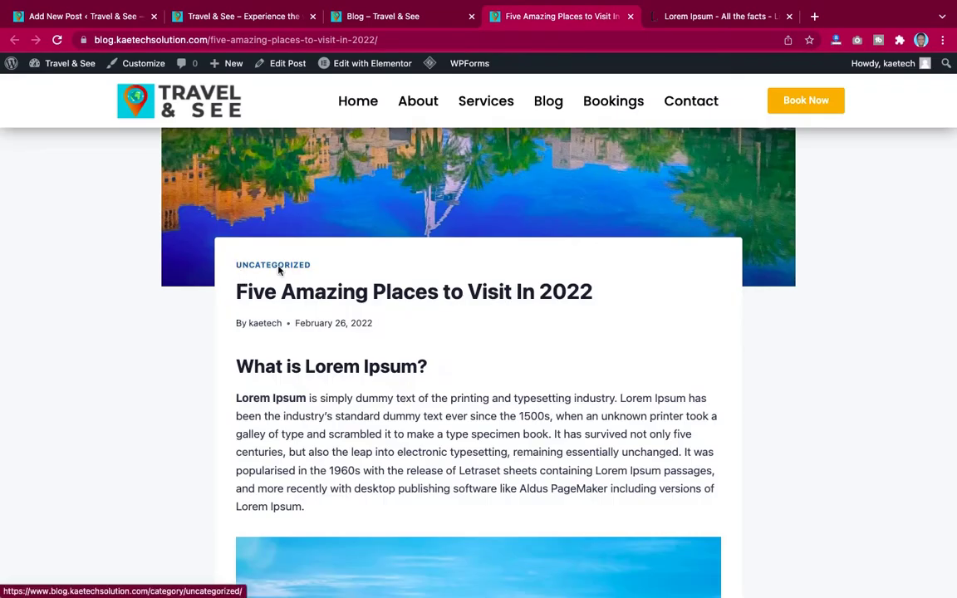
Step: In the post editor, unassign the Uncategorized category and add a new category named "Travel Destinations"
left_click(98, 18)
left_click(789, 350)
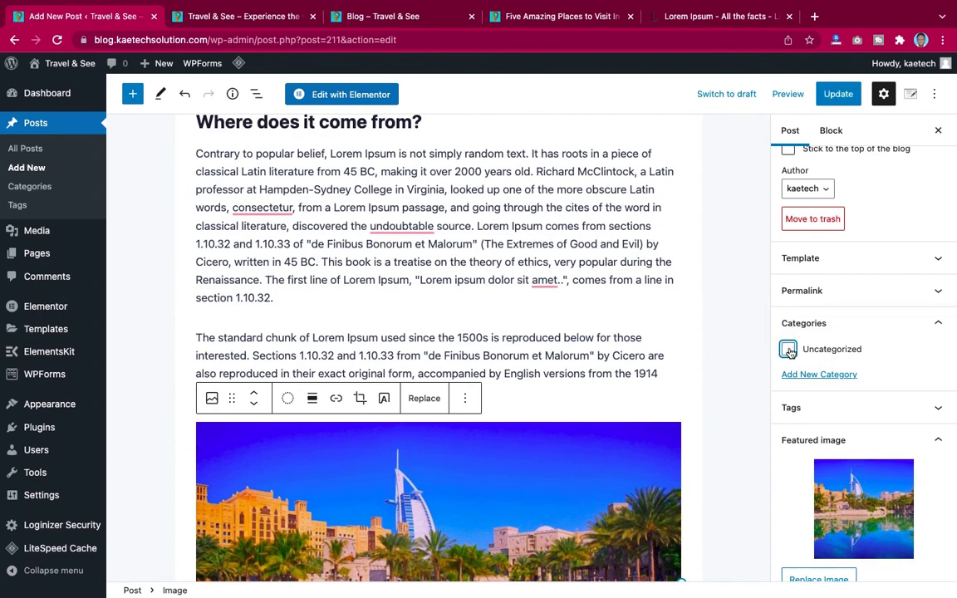
left_click(839, 378)
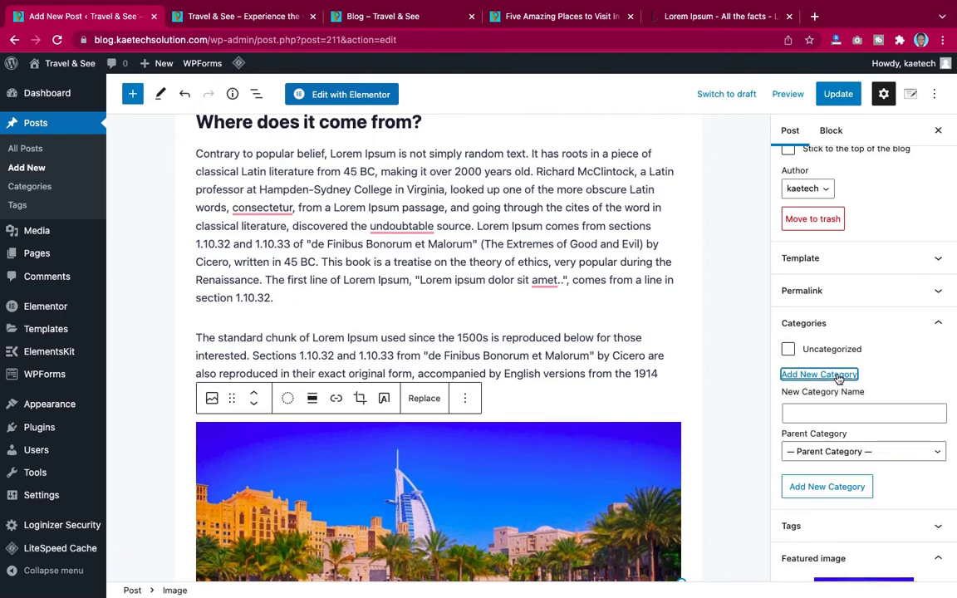
left_click(817, 413)
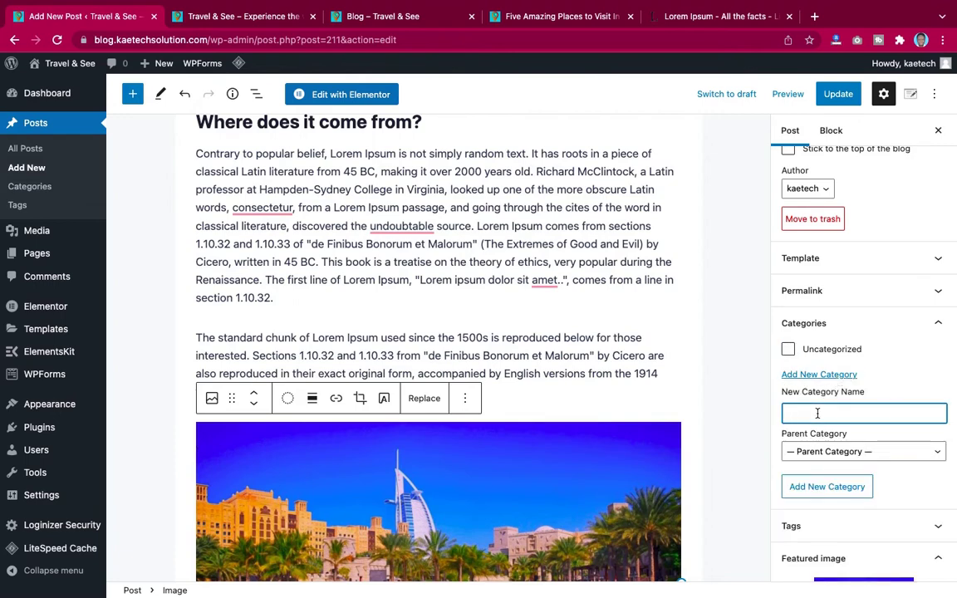
left_click(817, 413)
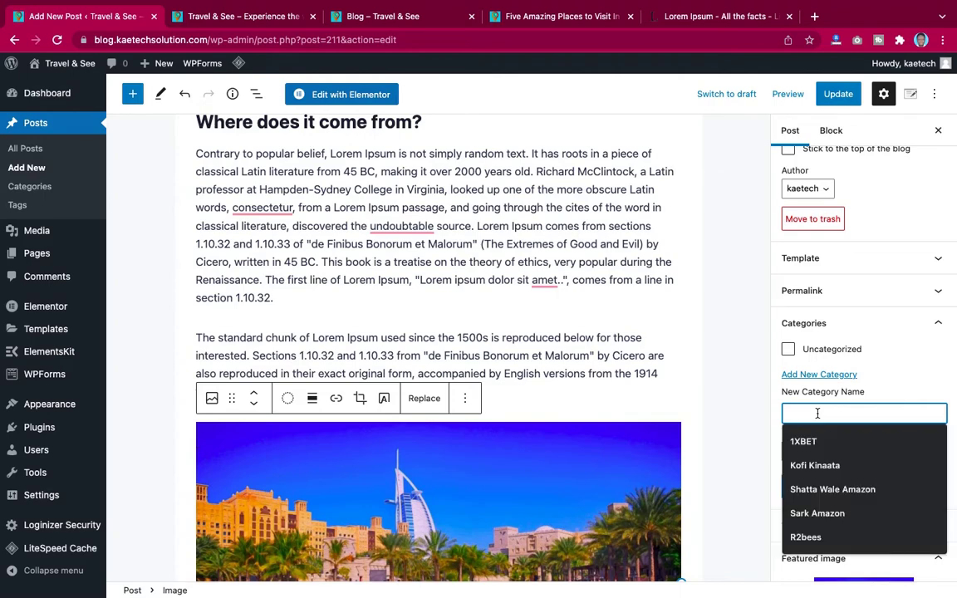
type("Travel Destinations")
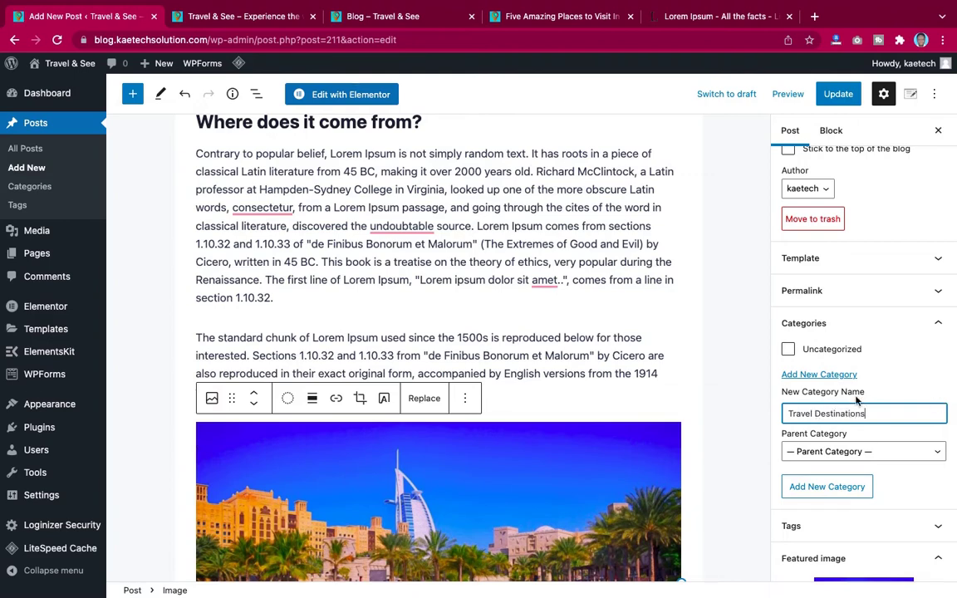
scroll(854, 397, "down", 2)
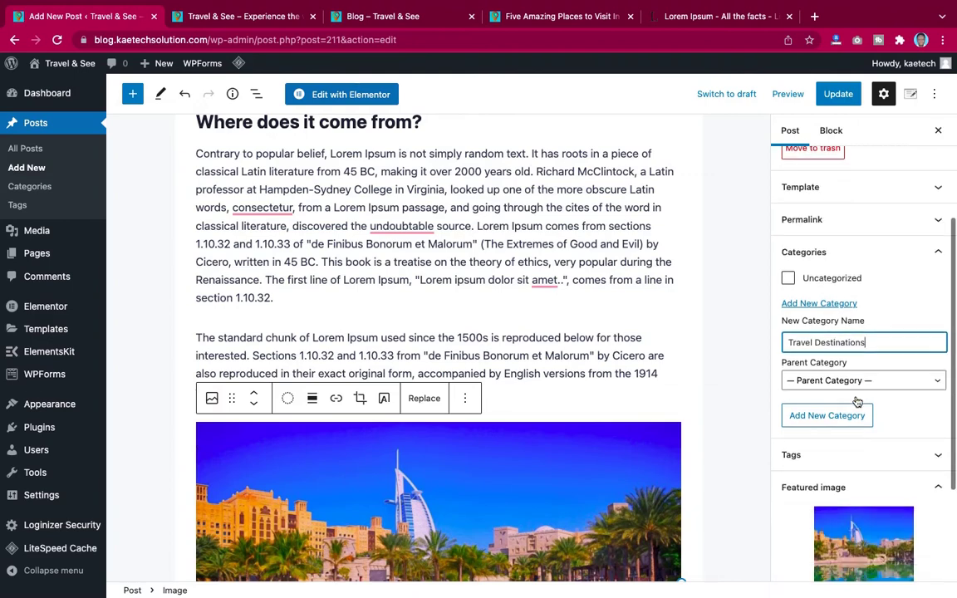
left_click(806, 398)
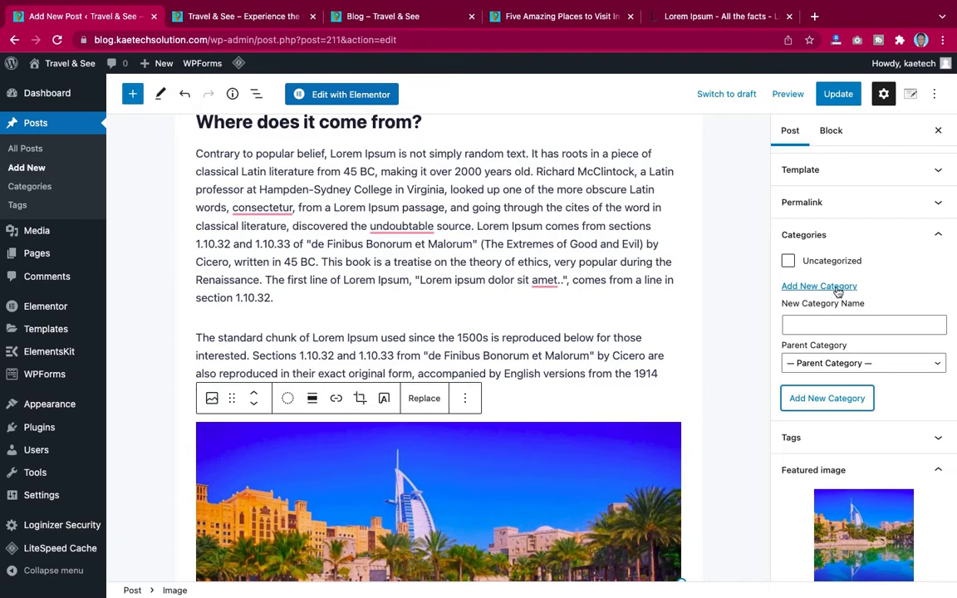
Step: Update the post and reload the editor page to refresh its category list
left_click(839, 289)
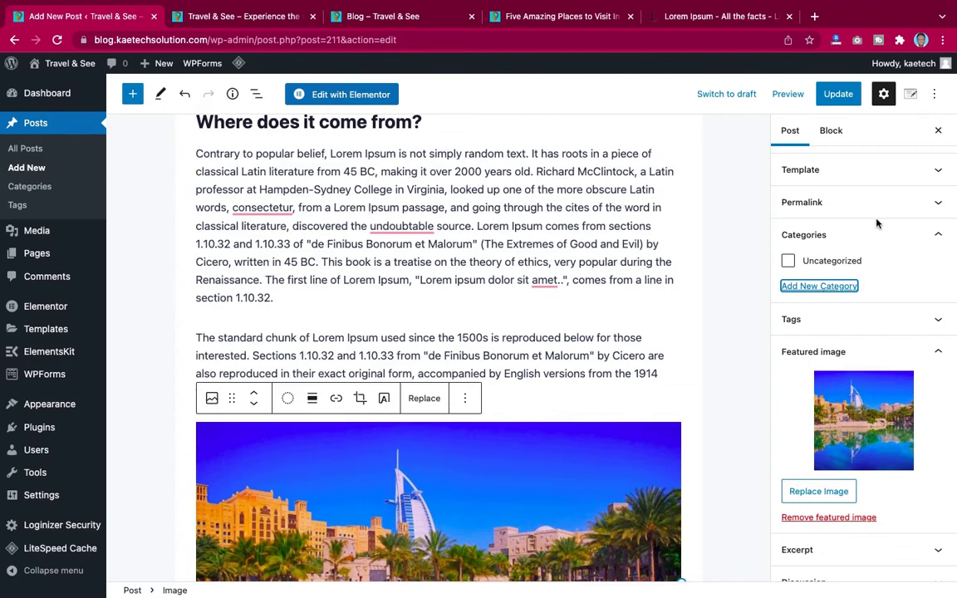
left_click(831, 288)
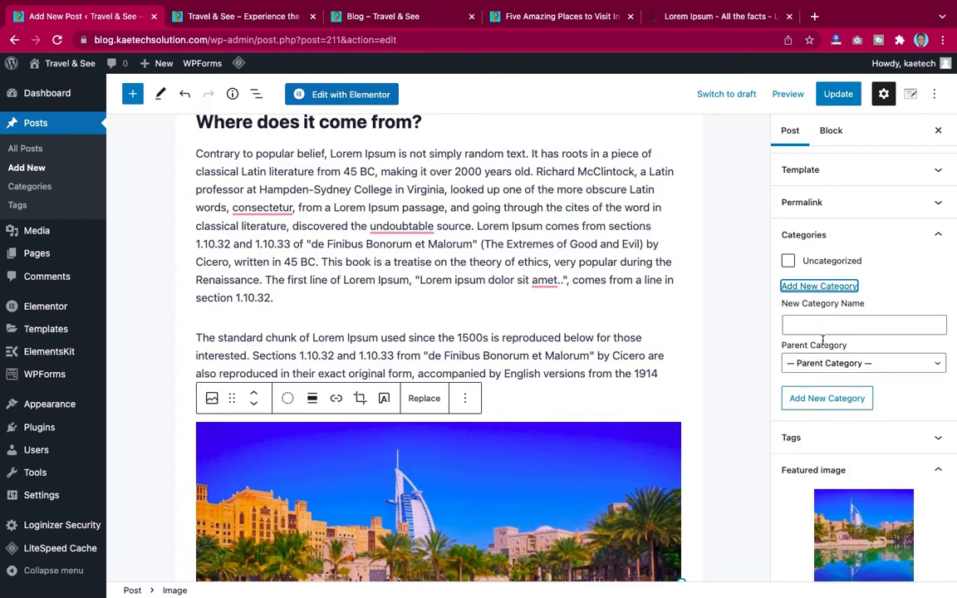
left_click(836, 94)
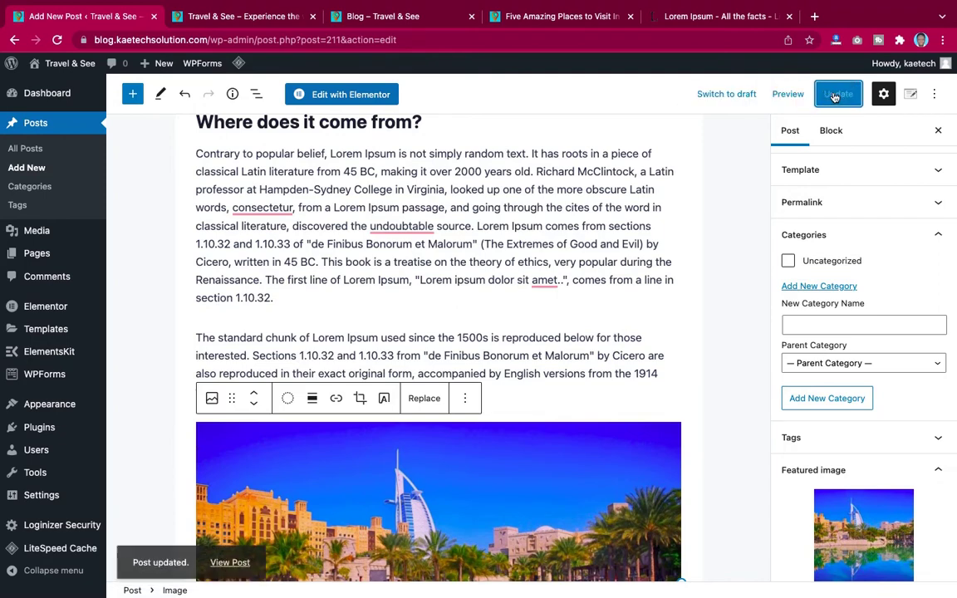
left_click(56, 39)
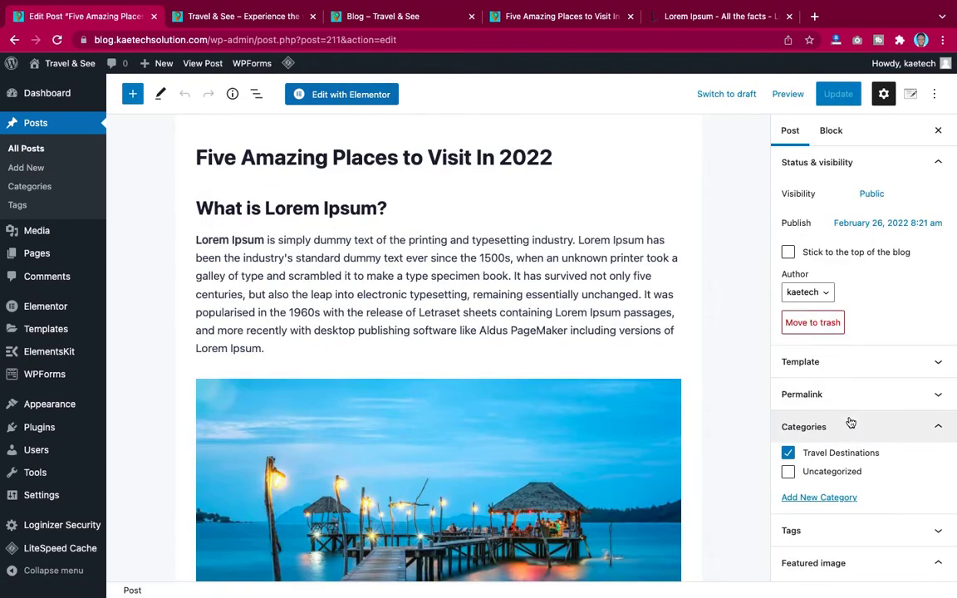
Step: Add another new category named "Honeymoon Destinations" to the post
scroll(850, 422, "down", 3)
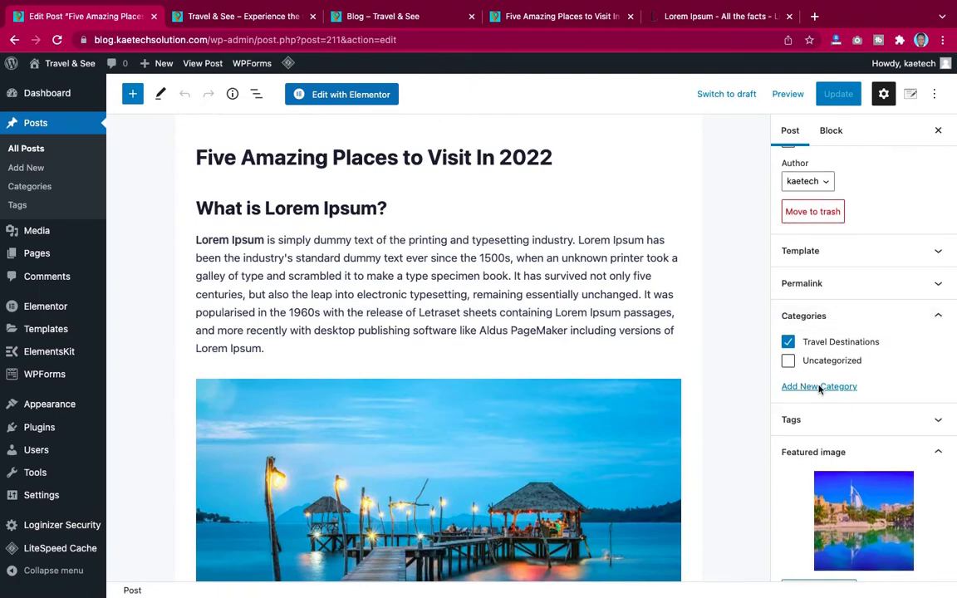
left_click(823, 388)
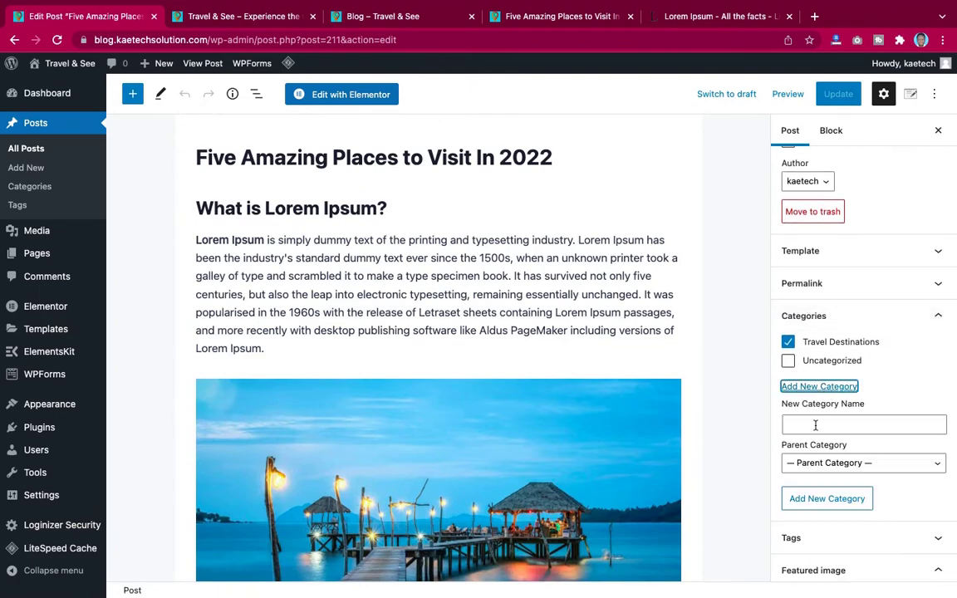
left_click(814, 426)
left_click(750, 421)
left_click(804, 421)
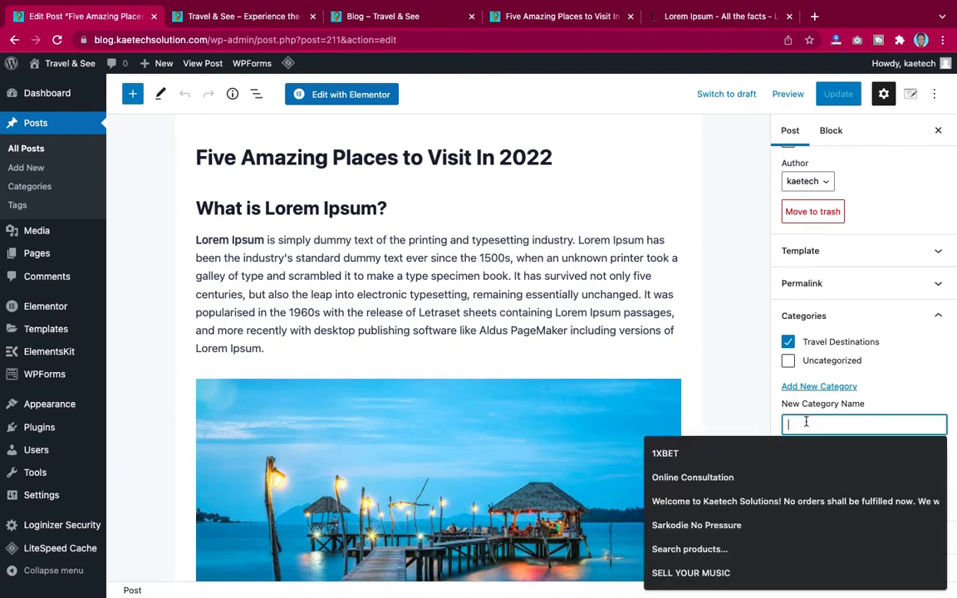
type("We")
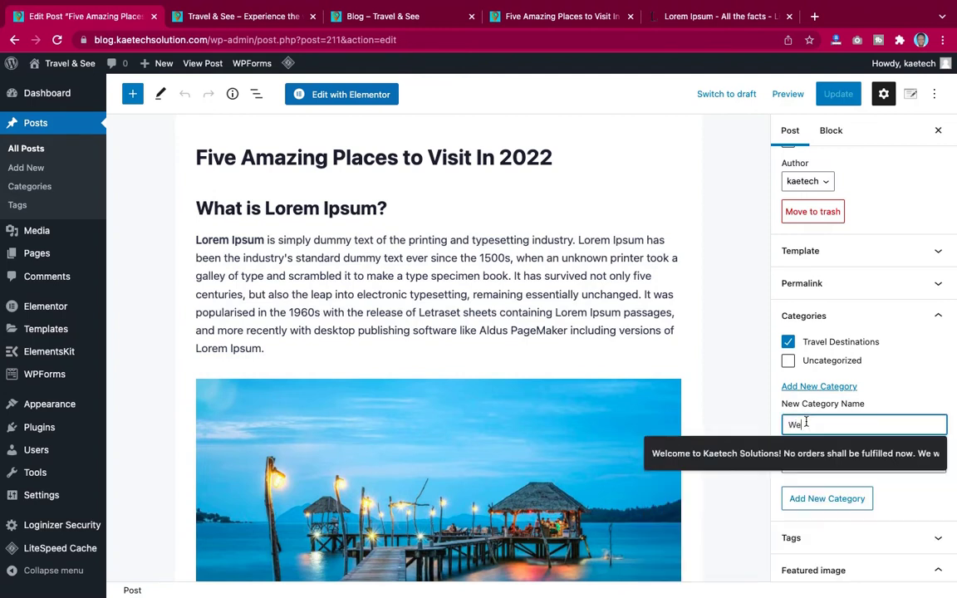
key("BackSpace")
key("BackSpace")
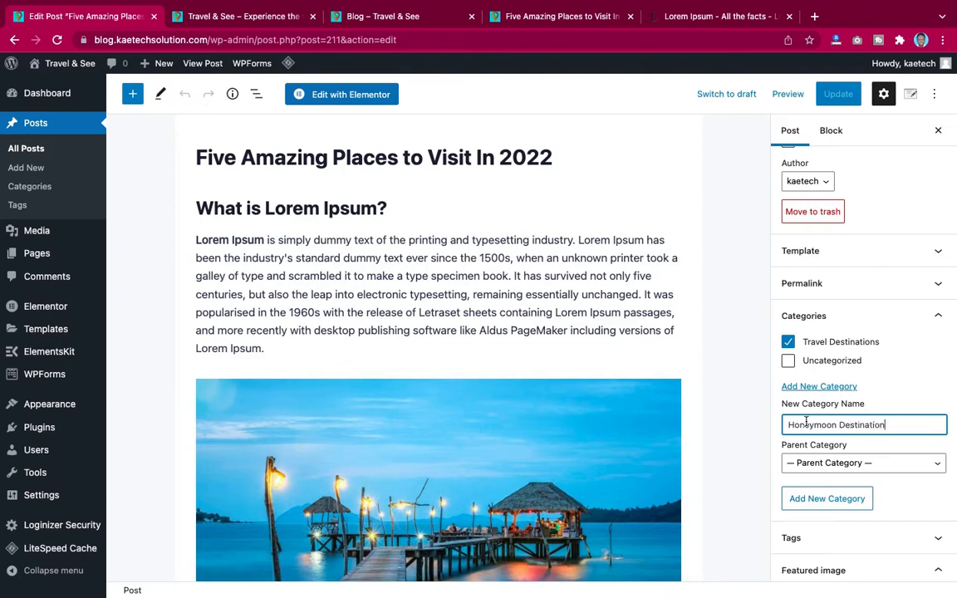
type("s")
left_click(821, 501)
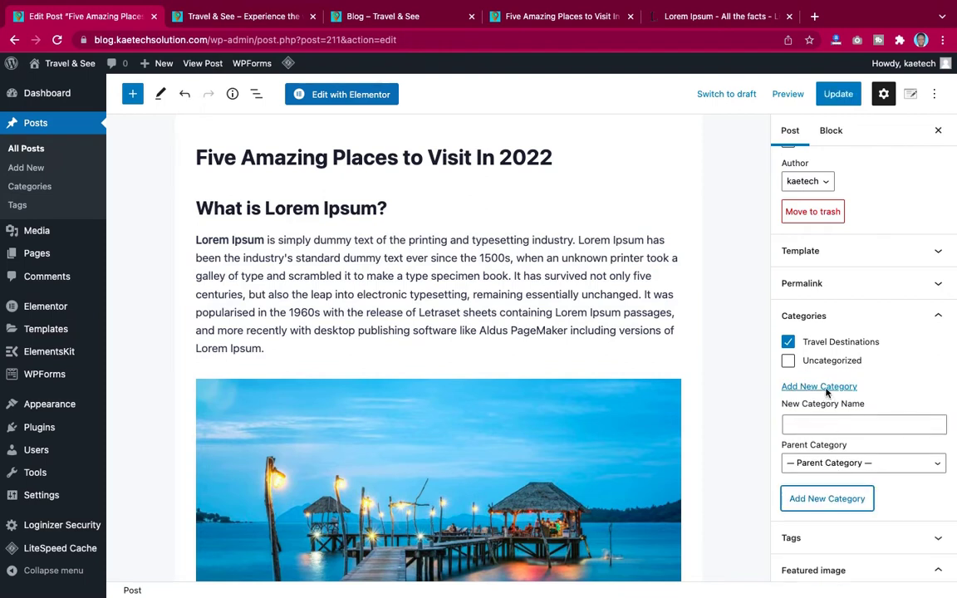
Step: Add a new category named "How Tos" to the post and save the update
left_click(822, 426)
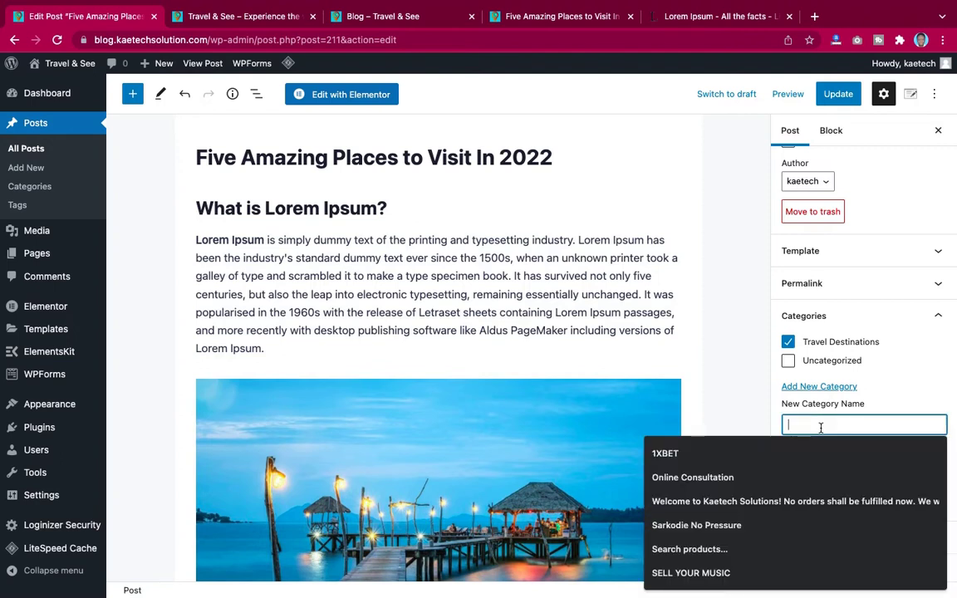
type("How Tos")
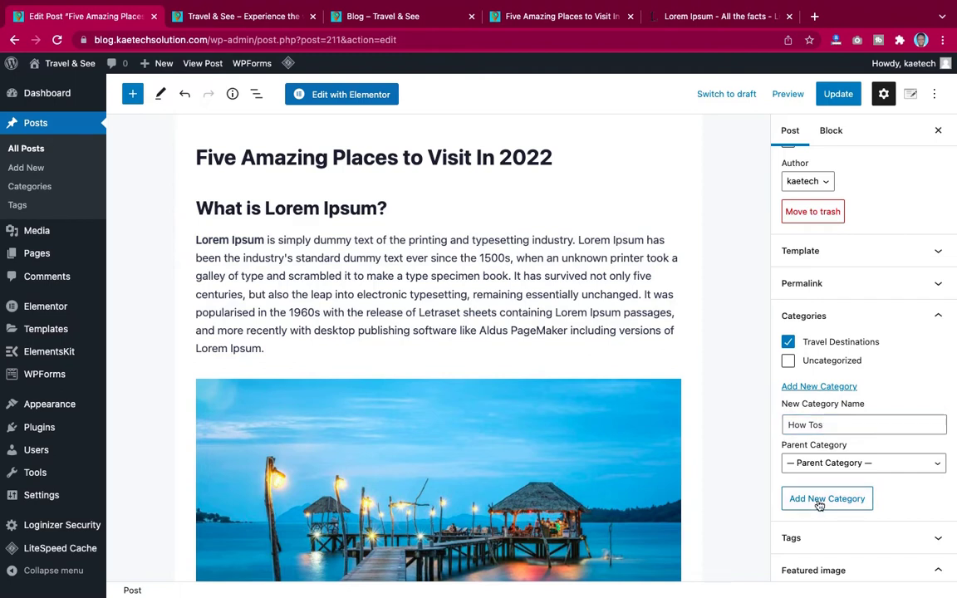
left_click(820, 500)
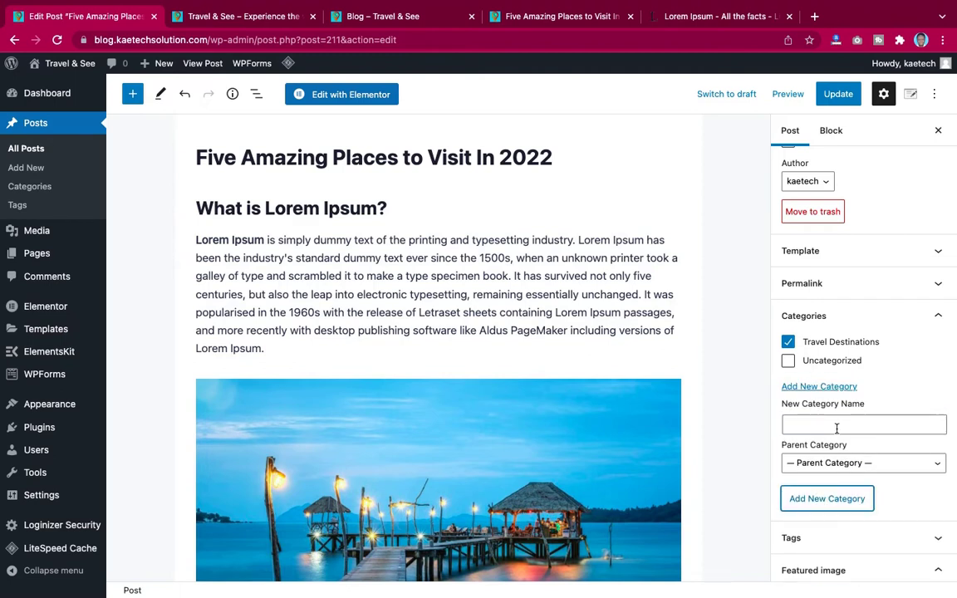
left_click(840, 95)
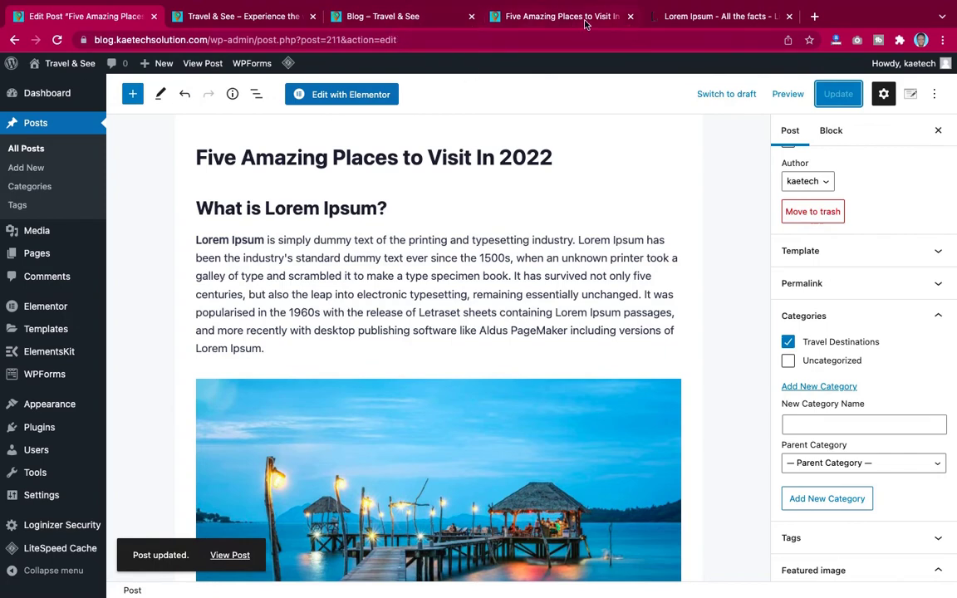
Step: Reload the live post to check its category labels, and return to the post editor
left_click(523, 16)
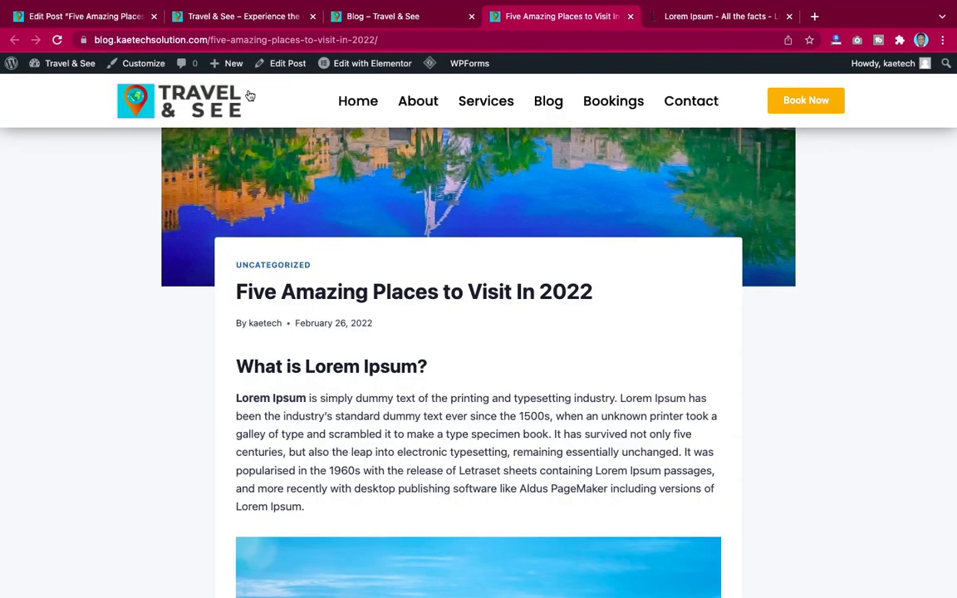
left_click(57, 39)
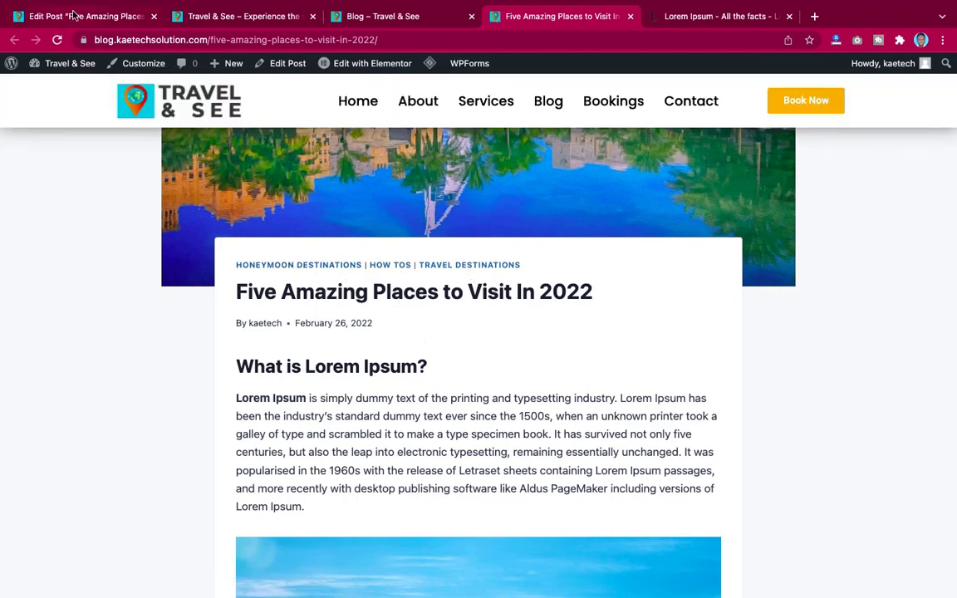
left_click(73, 16)
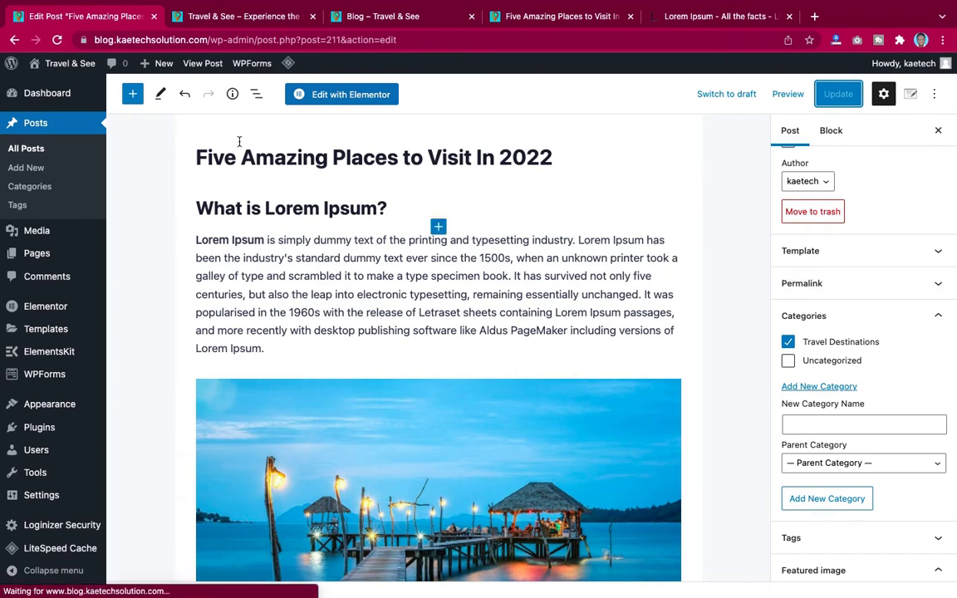
Step: Reload the editor, unassign the Honeymoon Destinations and How Tos categories from the post, and update it
left_click(55, 39)
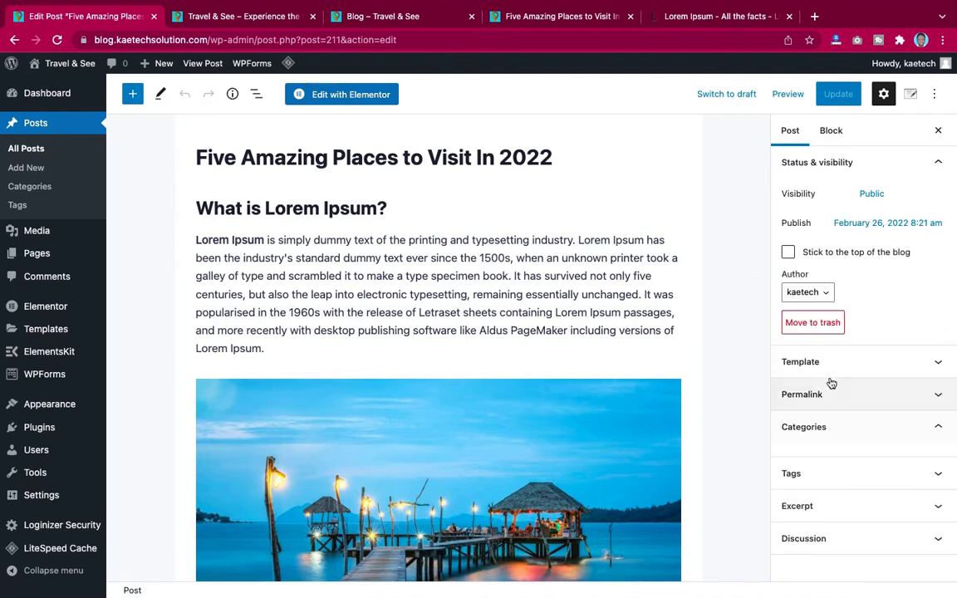
scroll(834, 422, "down", 2)
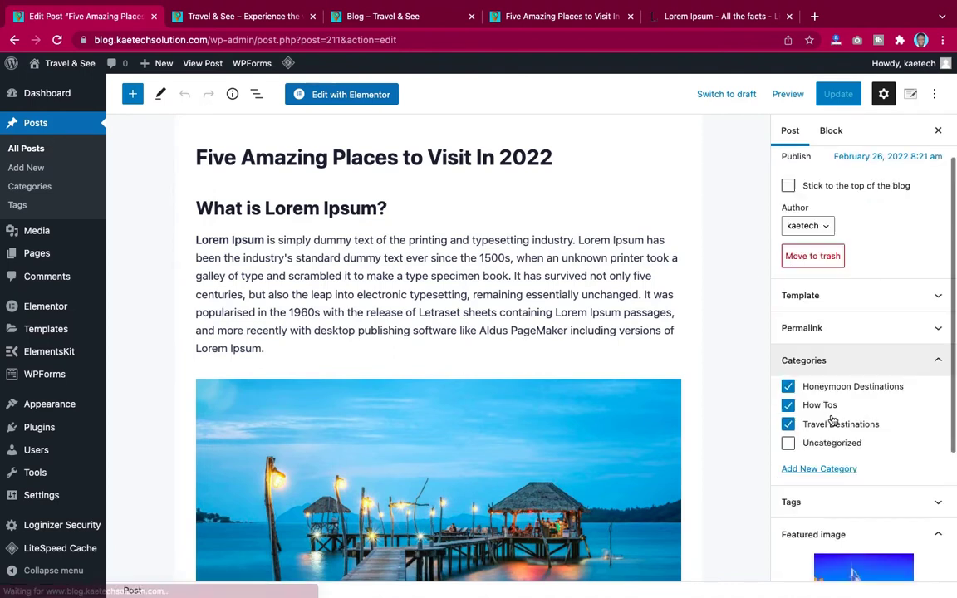
scroll(833, 421, "down", 2)
left_click(788, 300)
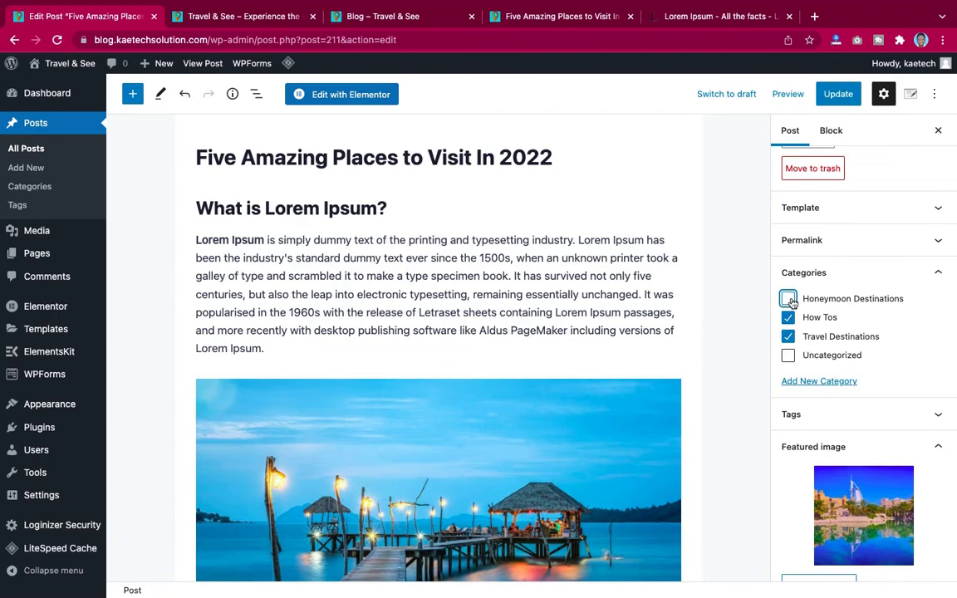
left_click(789, 317)
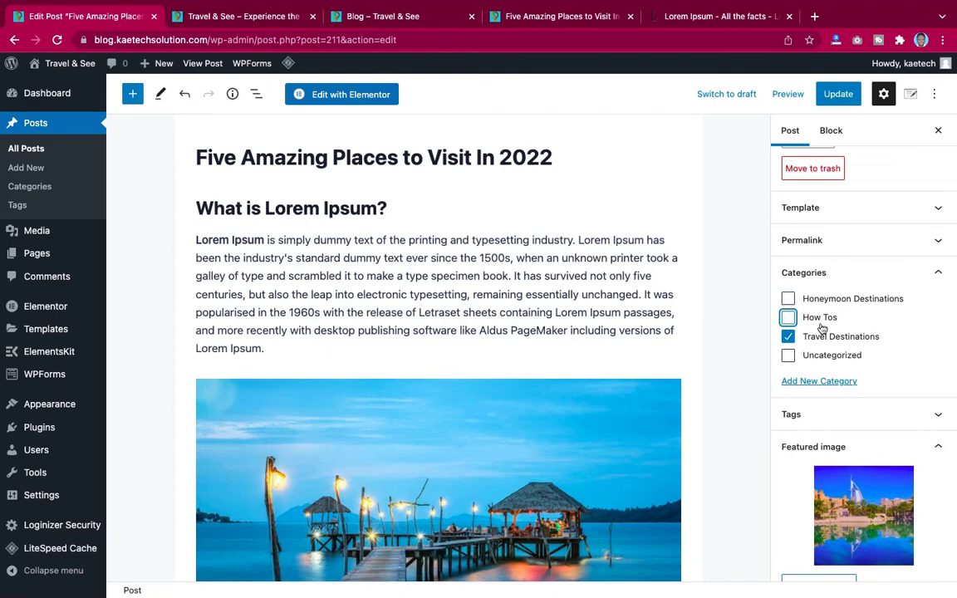
left_click(838, 94)
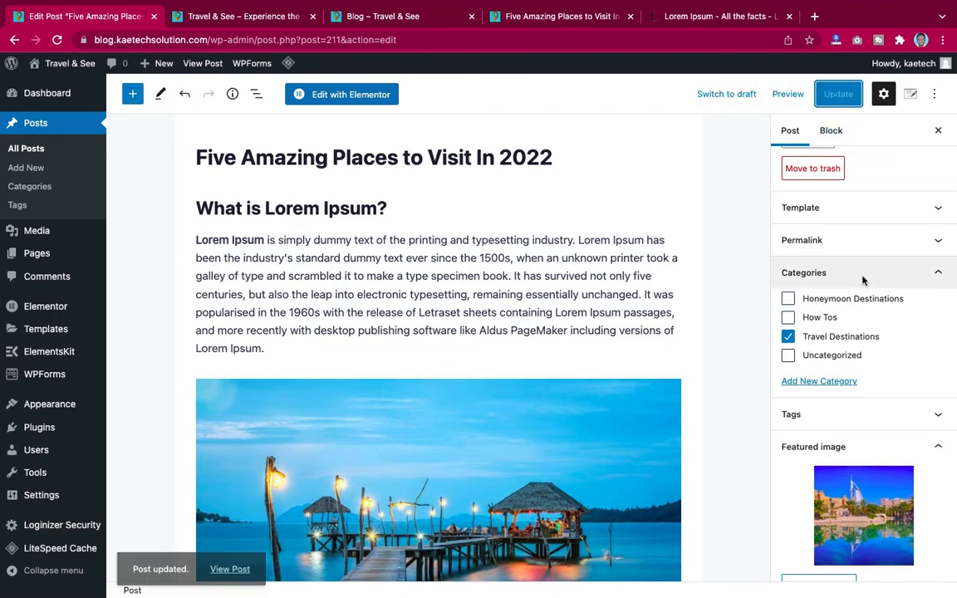
Step: Add the tags "Travel" and "Honeymoon" to the post
scroll(863, 281, "down", 3)
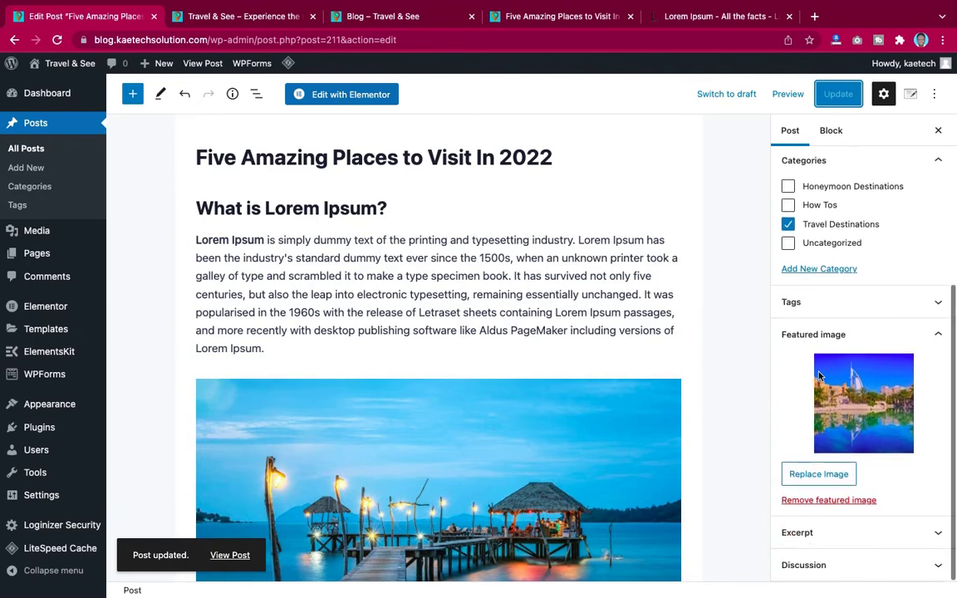
left_click(846, 302)
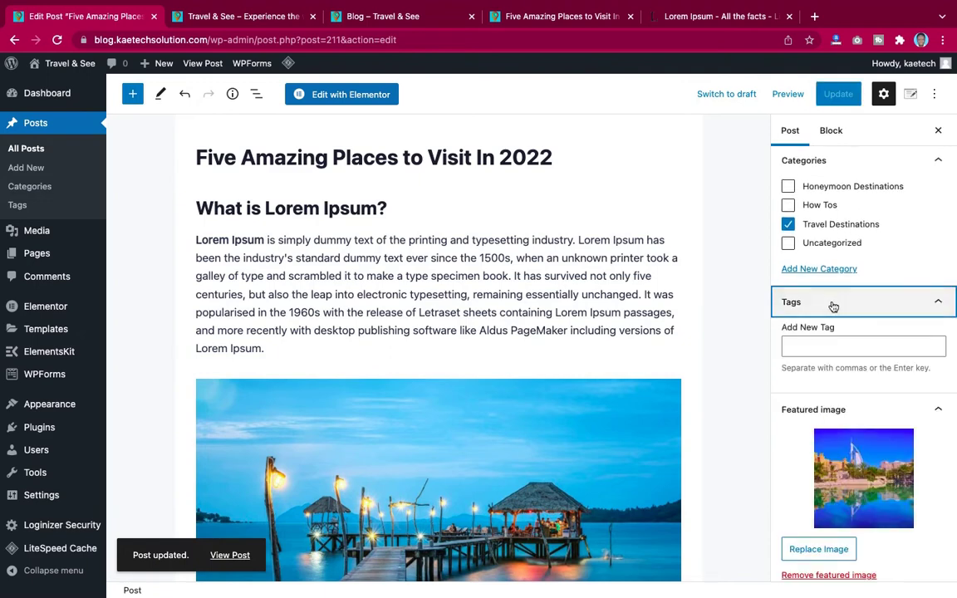
left_click(813, 349)
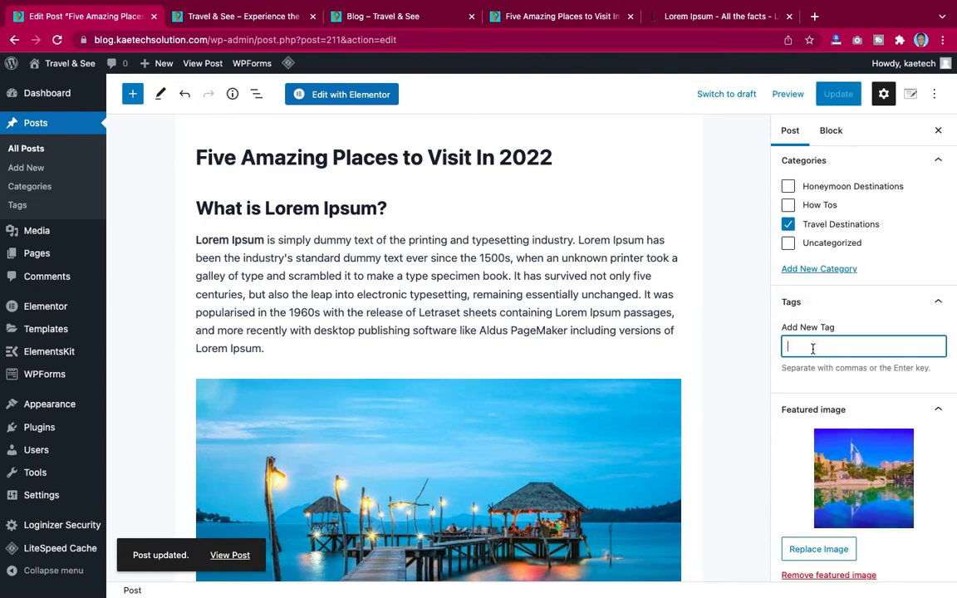
type("Travel")
key("Return")
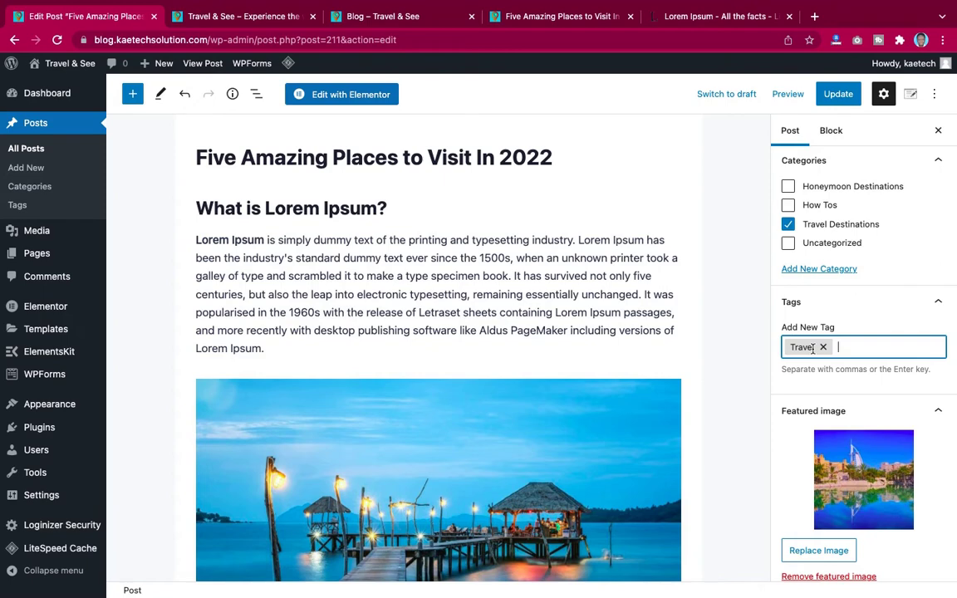
type("Honeymoon")
key("Return")
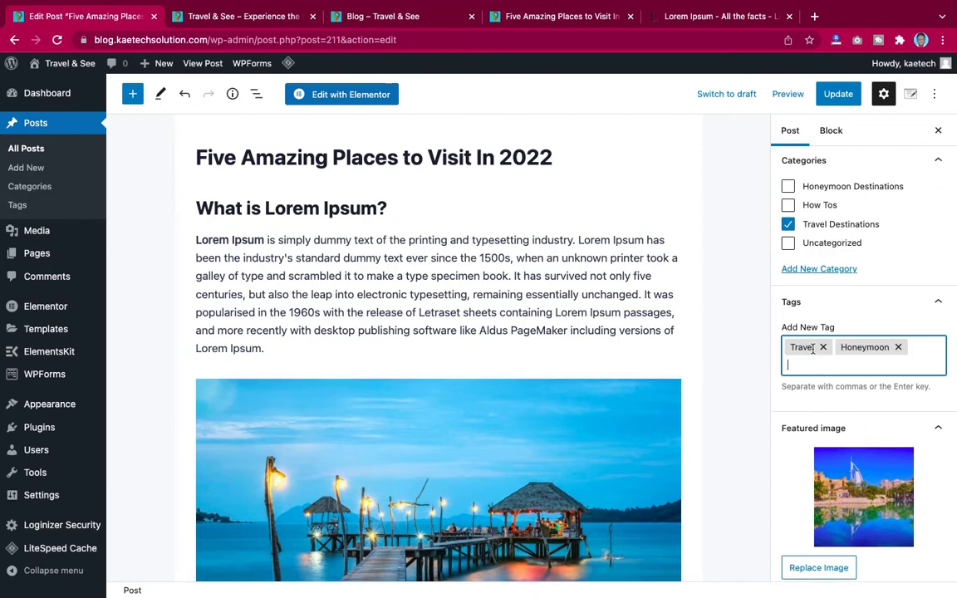
scroll(506, 416, "down", 5)
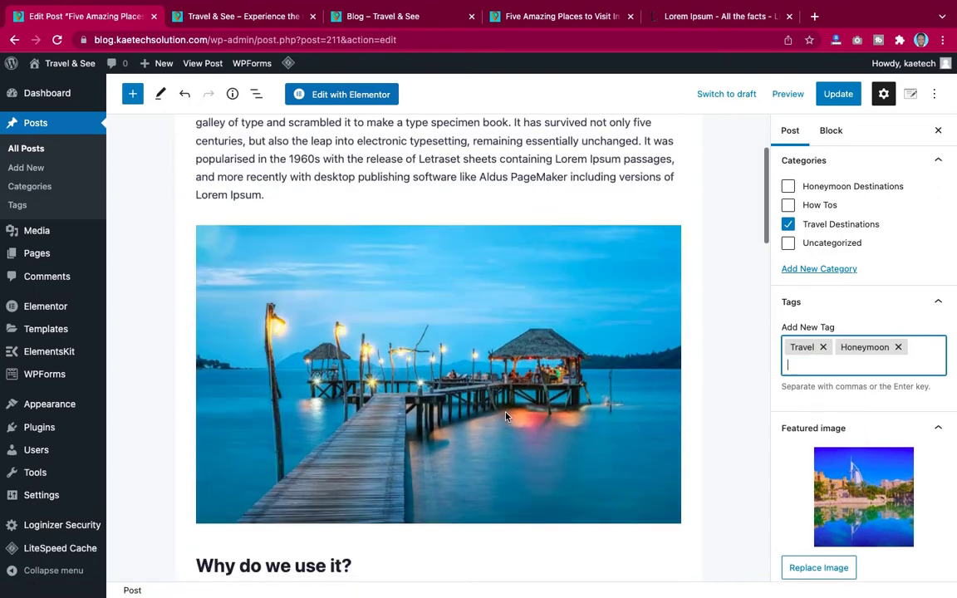
Step: Look over the post's content in the editor and update the post to save its new tags
scroll(506, 414, "down", 5)
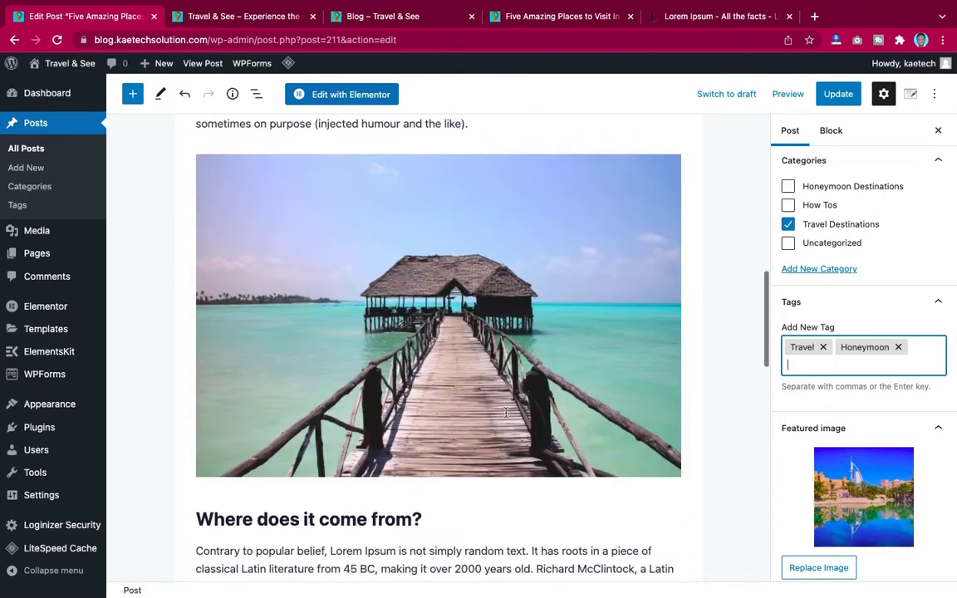
scroll(513, 391, "up", 3)
scroll(538, 281, "up", 2)
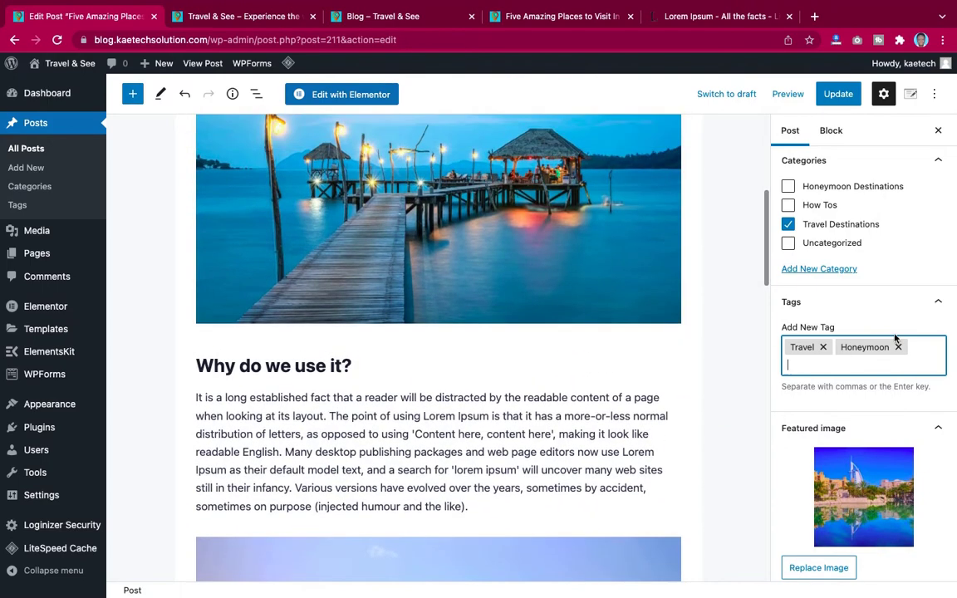
left_click(845, 94)
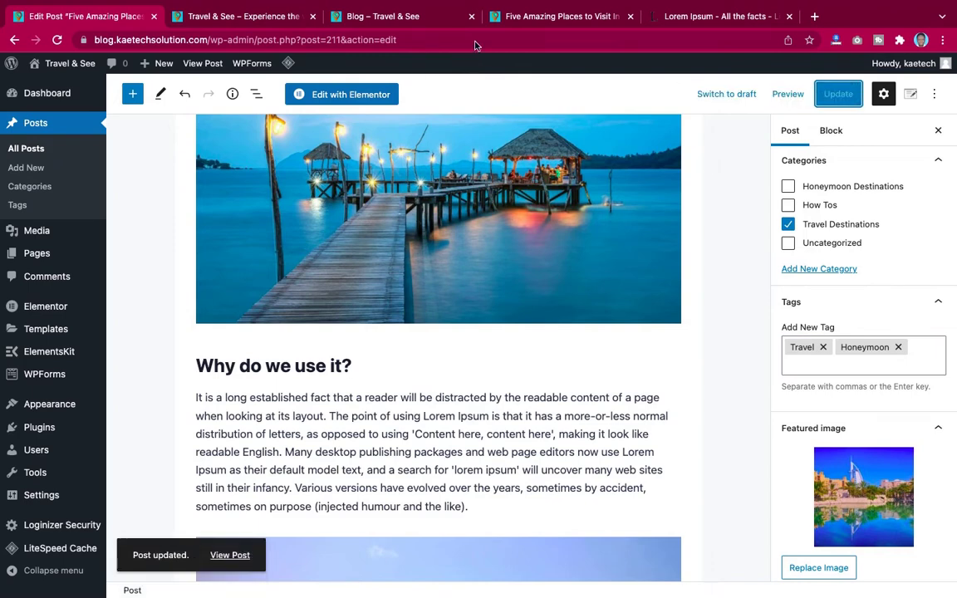
Step: Reload the live "Five Amazing Places to Visit In 2022" post and check its category label and the tags beneath the content
left_click(516, 17)
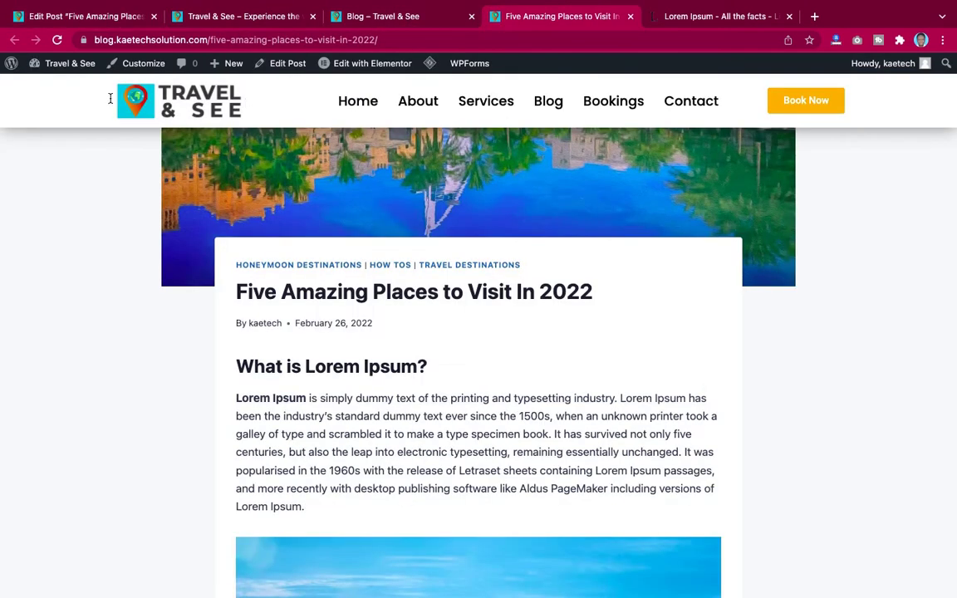
key("super+r")
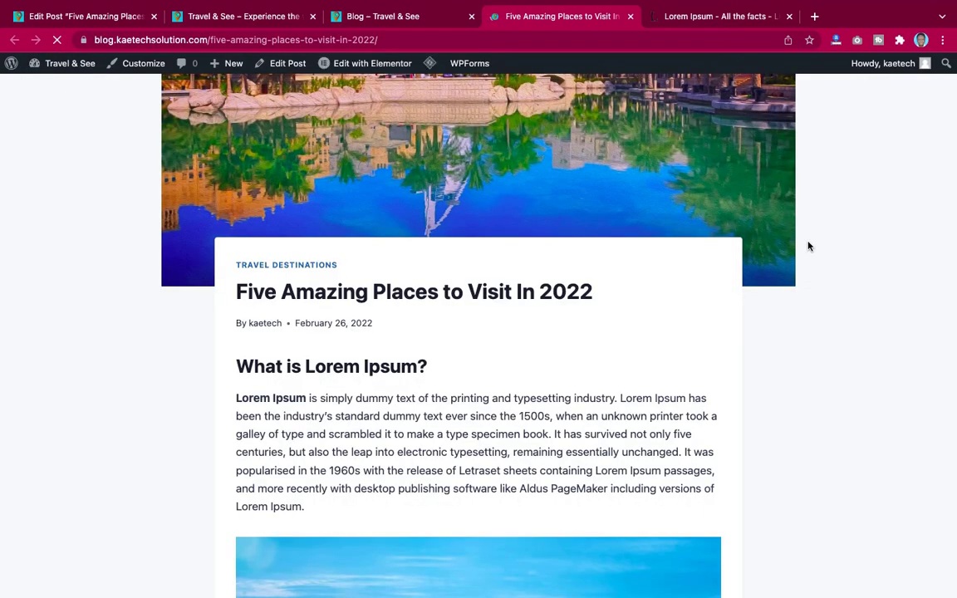
scroll(808, 246, "down", 5)
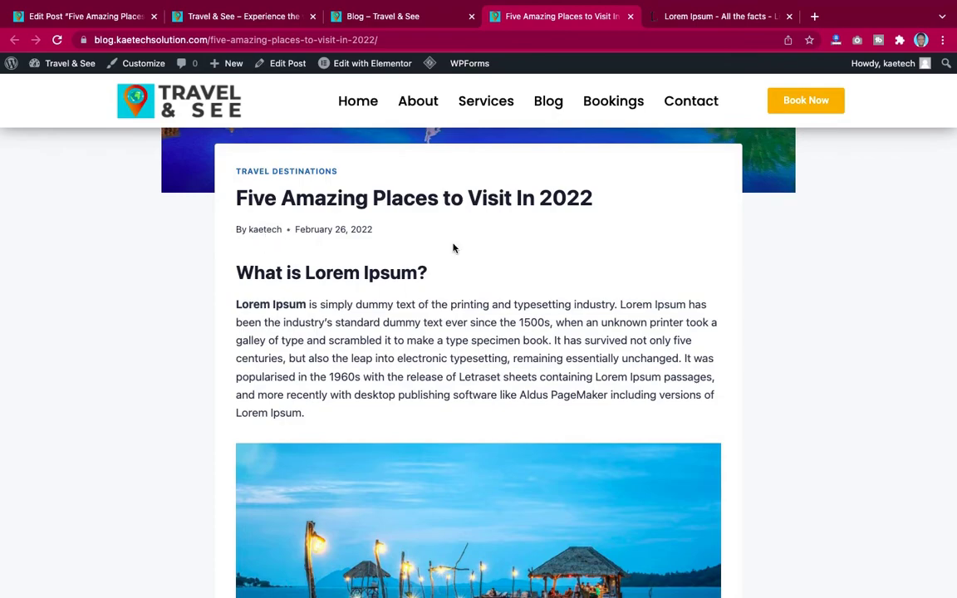
scroll(453, 247, "down", 15)
scroll(453, 247, "down", 1)
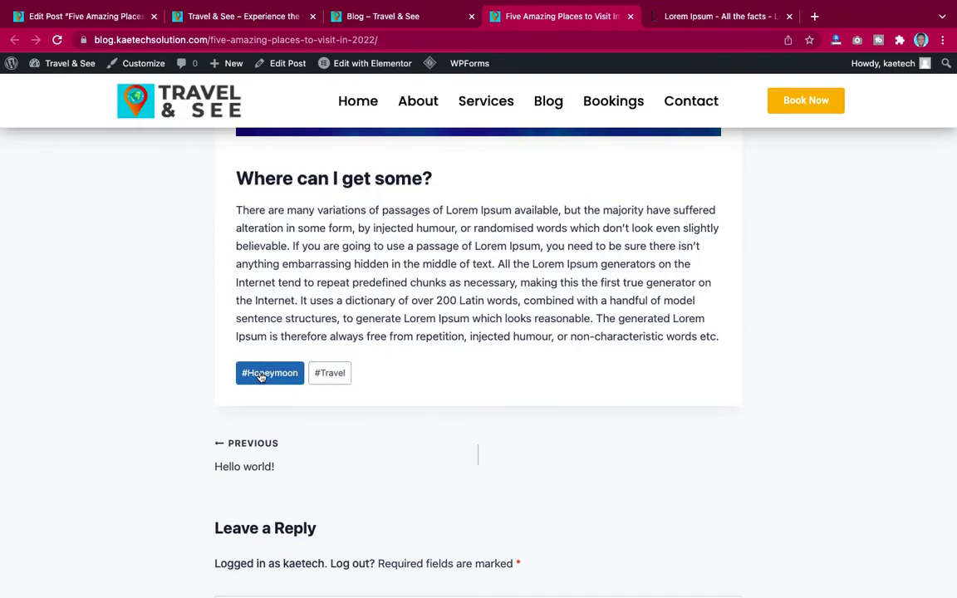
scroll(415, 342, "up", 15)
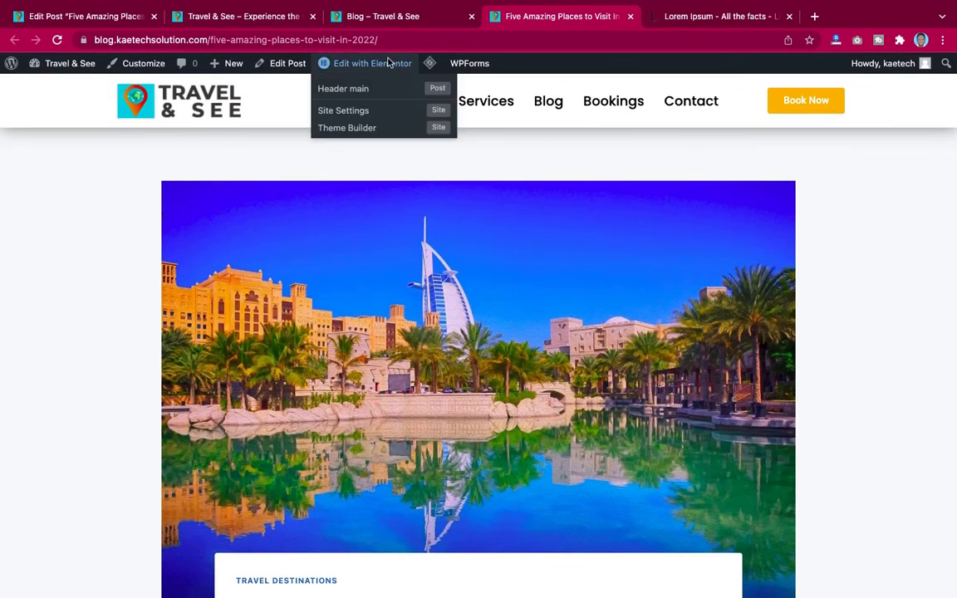
Step: Reload the live Blog page and examine how its posts are listed
left_click(390, 16)
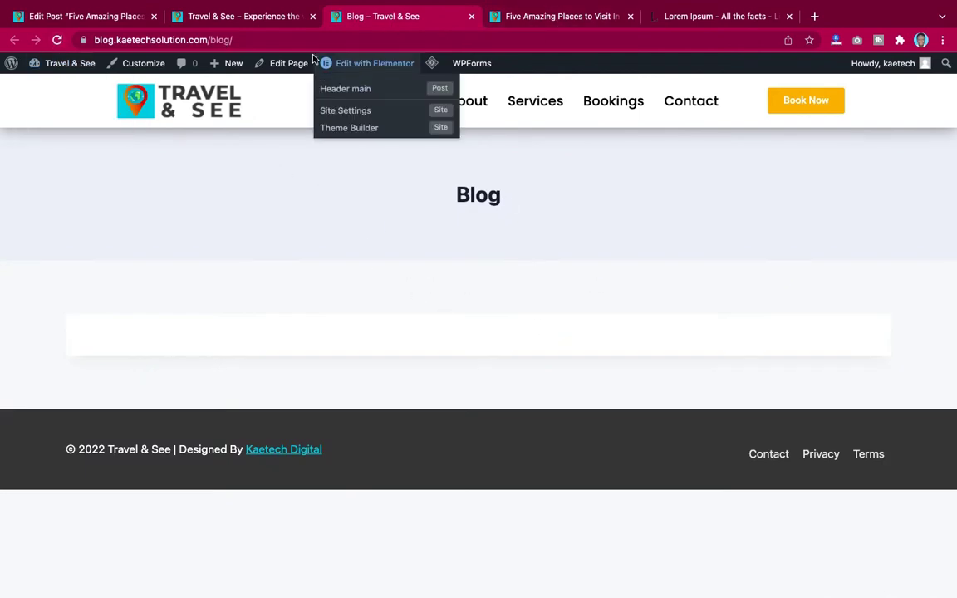
left_click(56, 40)
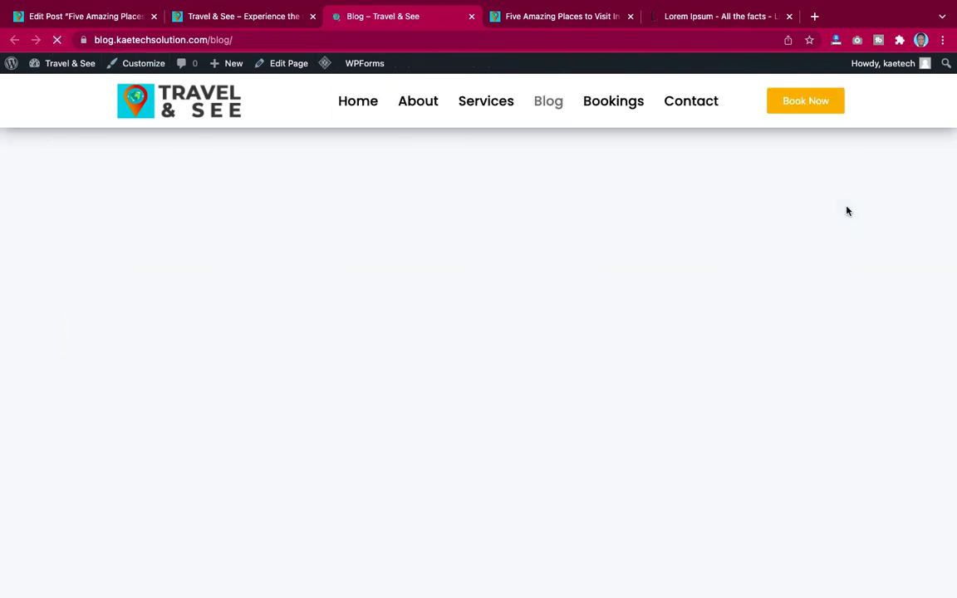
scroll(707, 325, "down", 5)
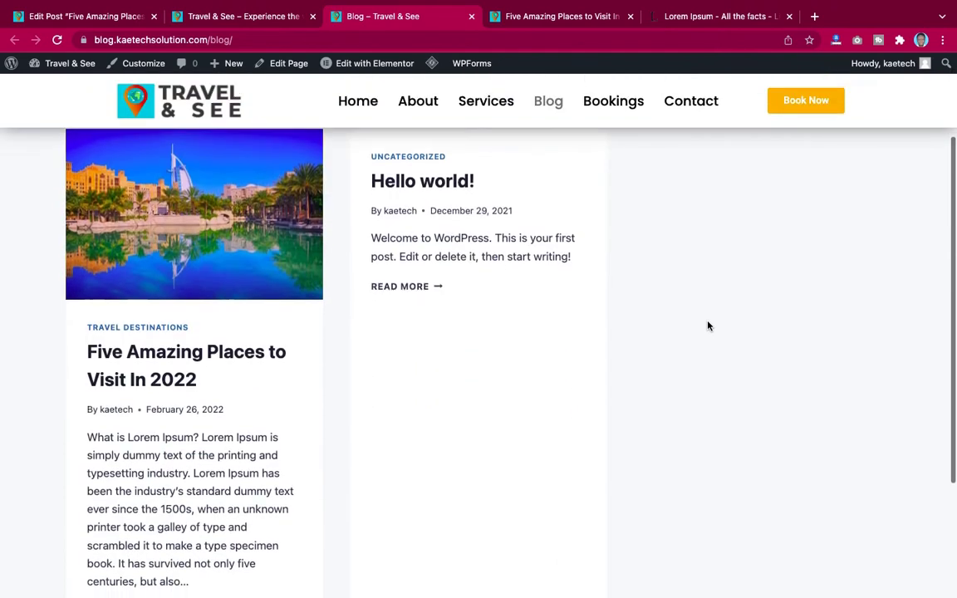
scroll(707, 325, "up", 3)
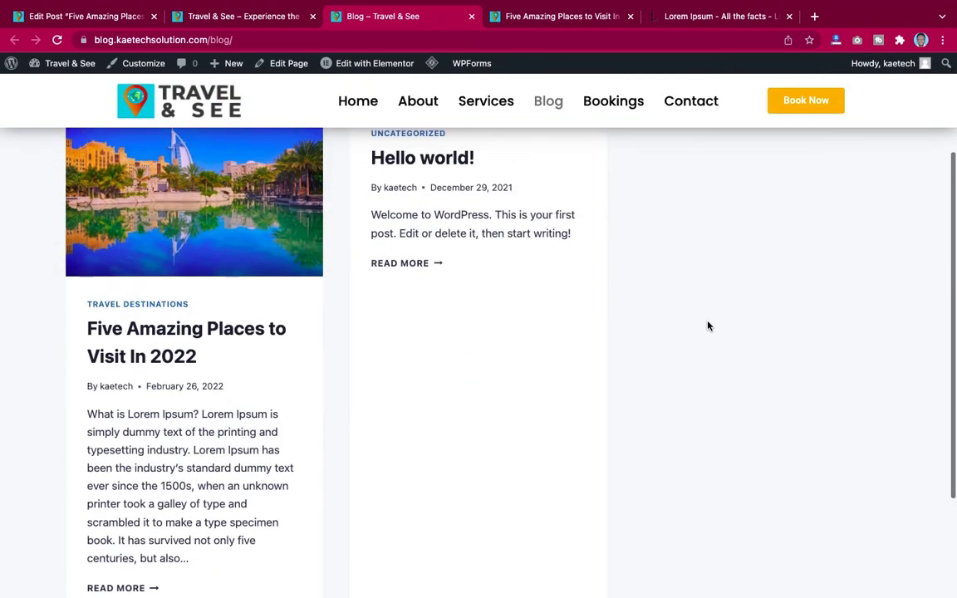
scroll(146, 374, "up", 2)
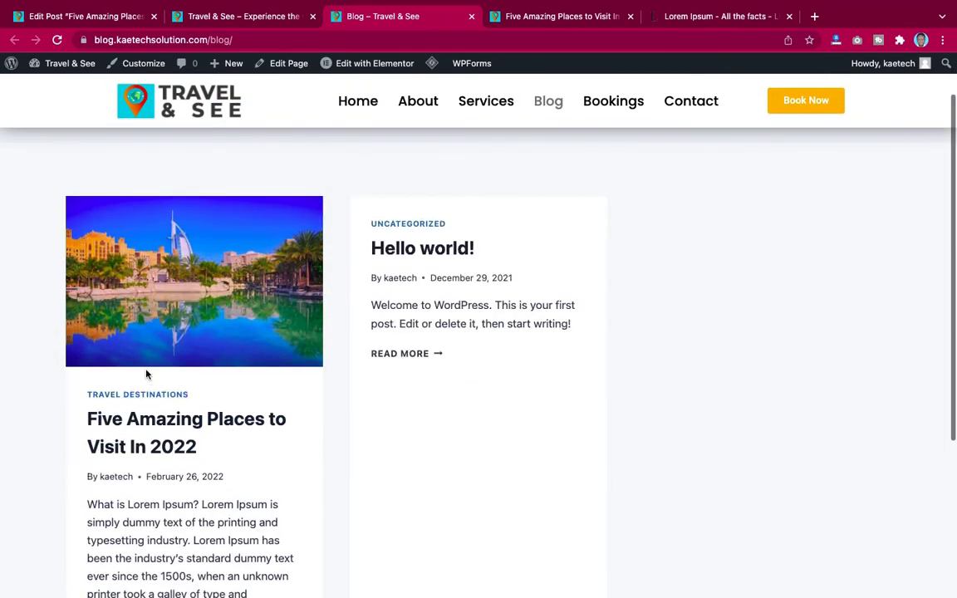
Step: Move the "Hello world!" post to the trash from the posts list and permanently delete it
left_click(92, 17)
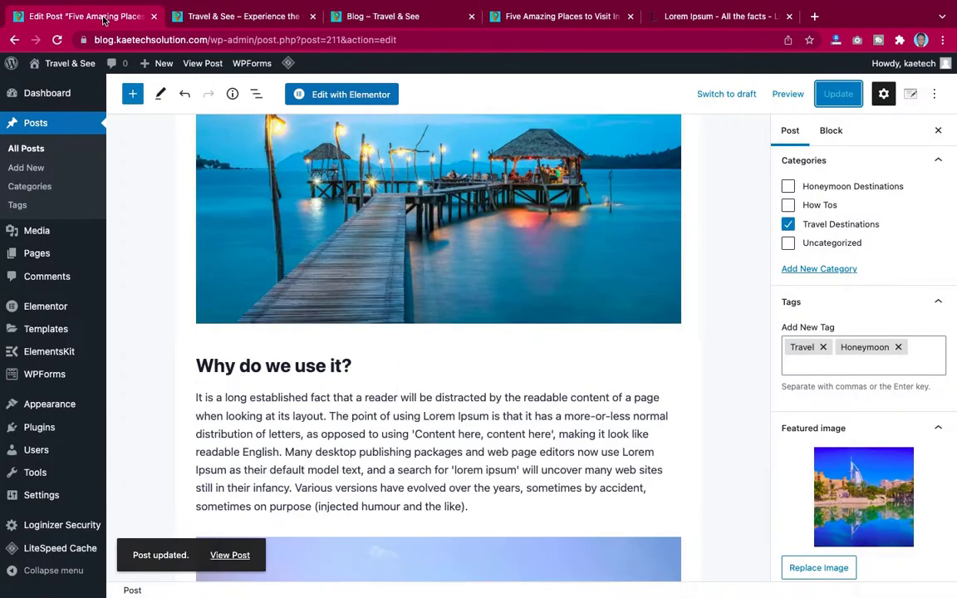
left_click(31, 152)
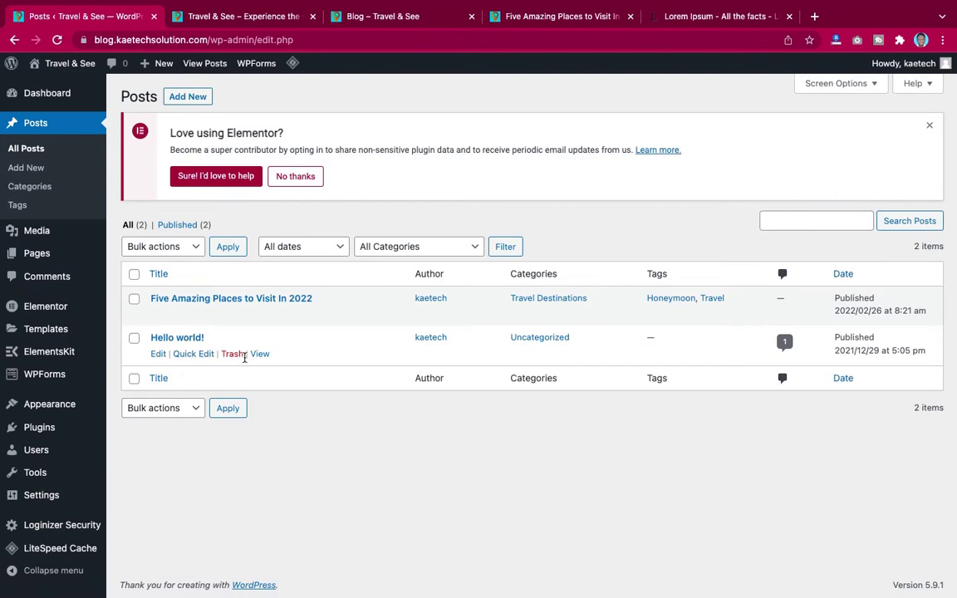
left_click(233, 354)
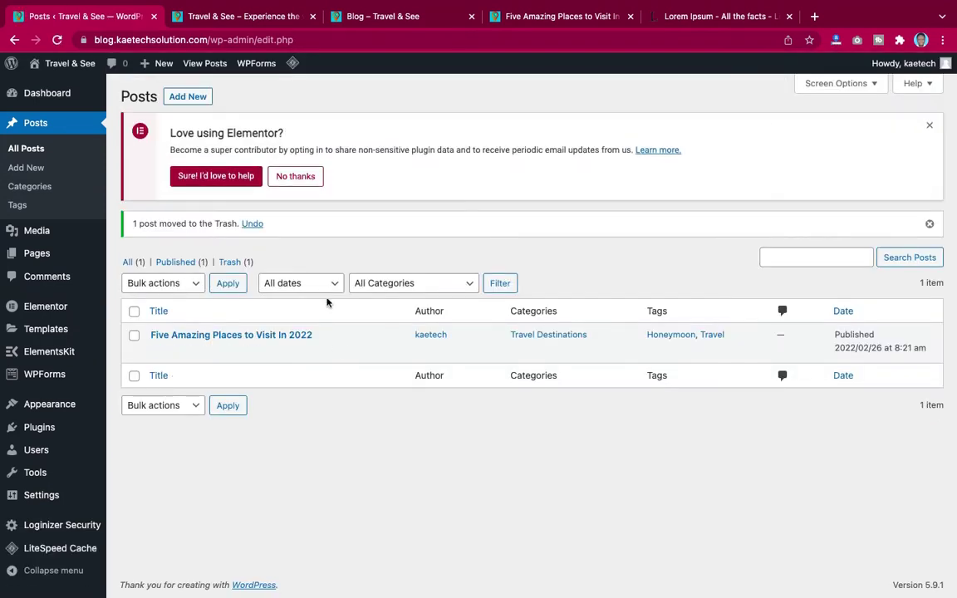
left_click(230, 262)
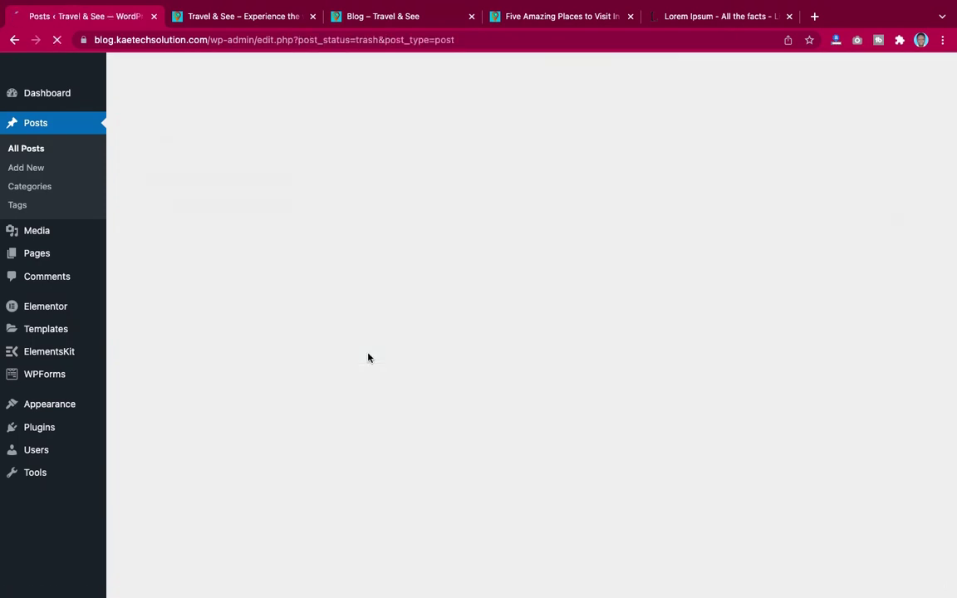
left_click(583, 246)
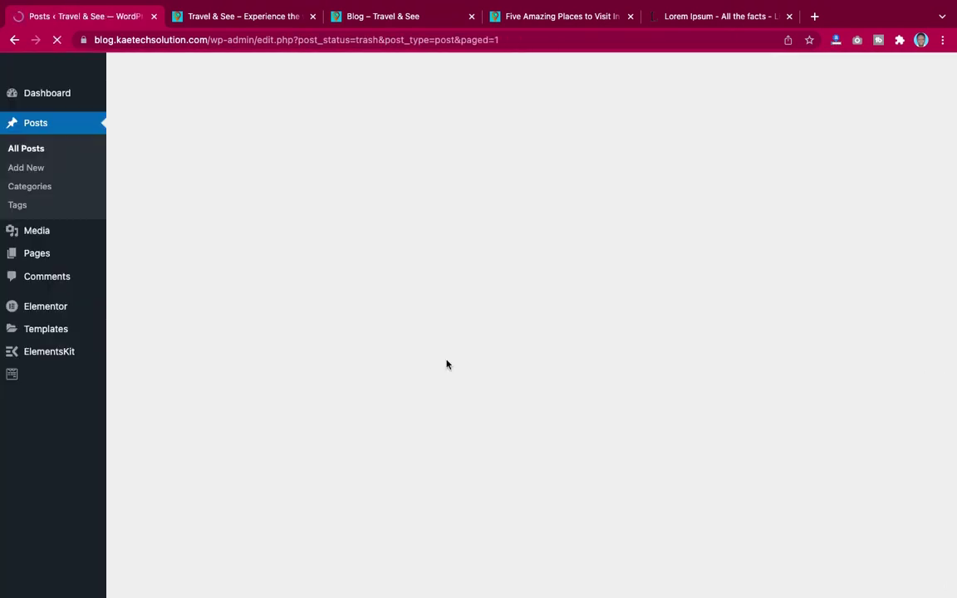
Step: Reload the live Blog page and review its post listing without the deleted post
left_click(402, 19)
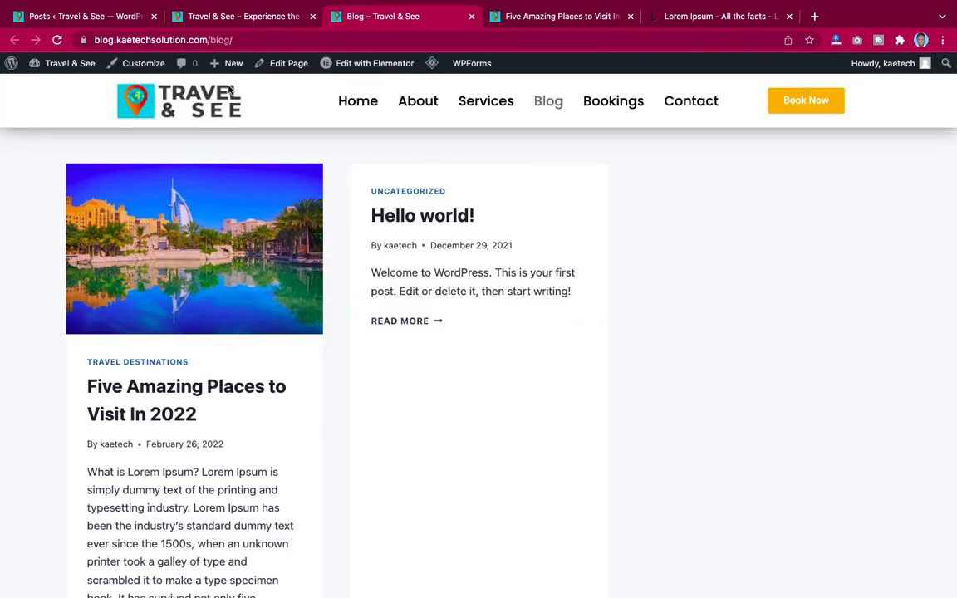
left_click(56, 39)
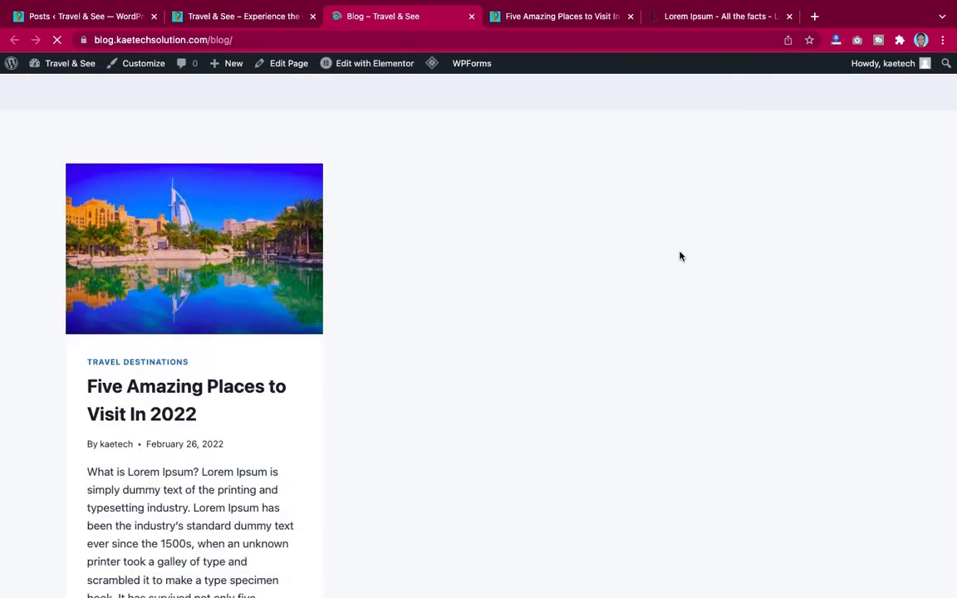
scroll(680, 256, "up", 5)
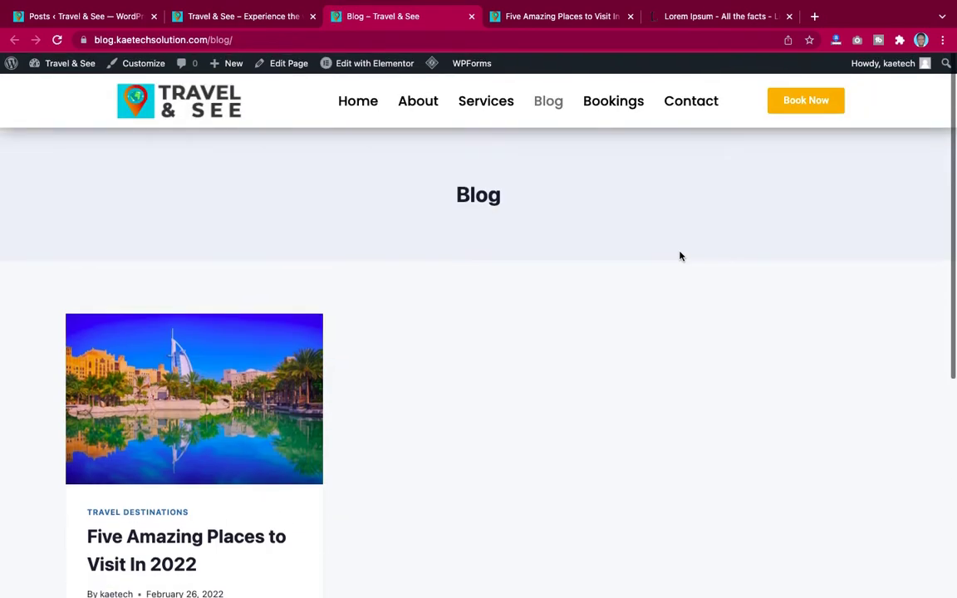
scroll(680, 256, "down", 3)
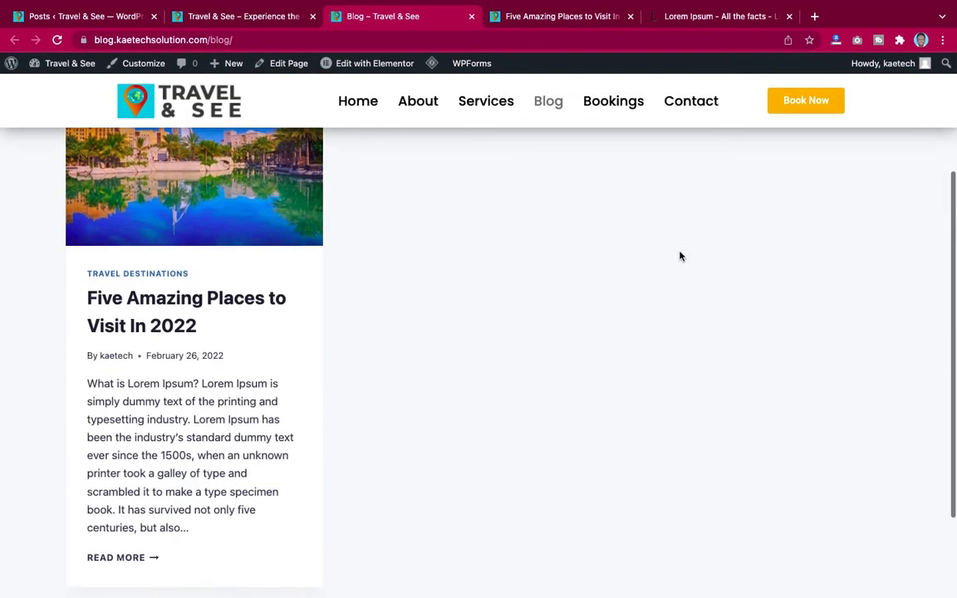
scroll(553, 249, "up", 3)
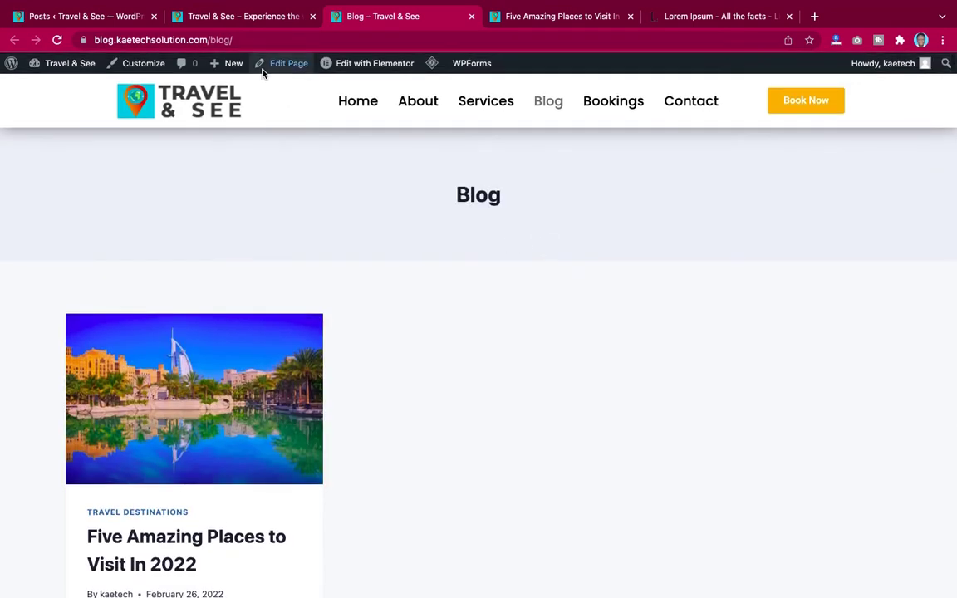
left_click(74, 18)
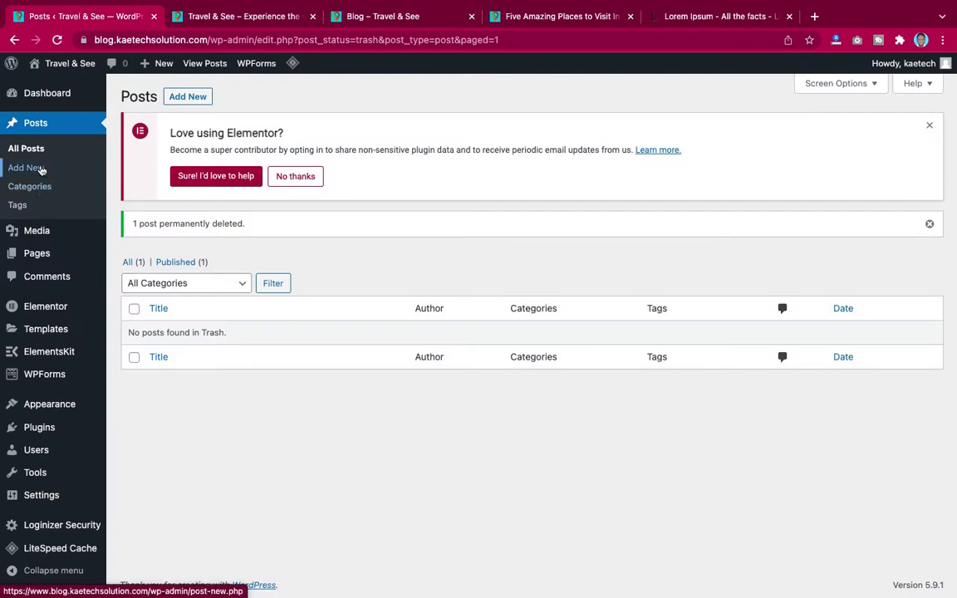
left_click(379, 19)
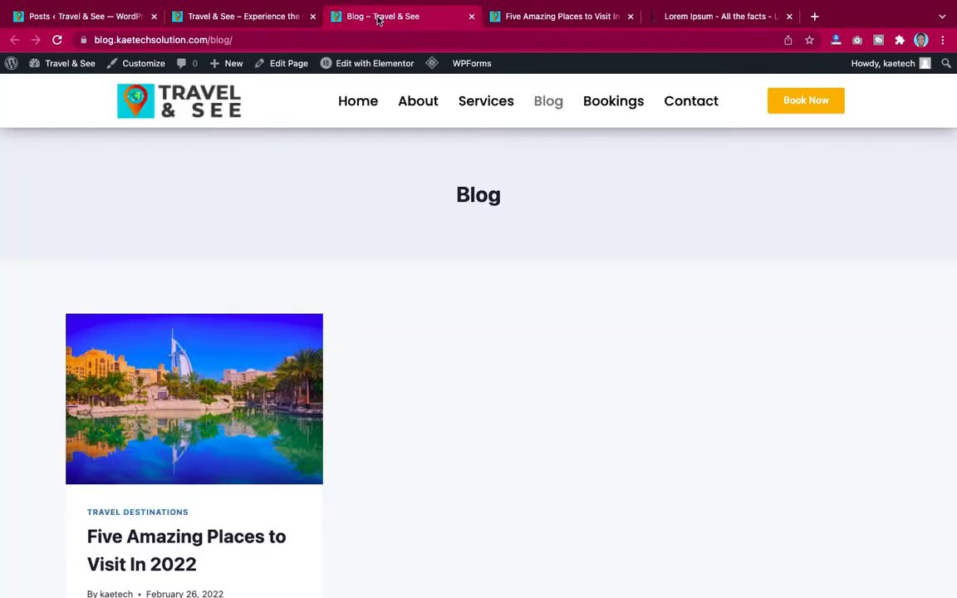
scroll(637, 330, "down", 5)
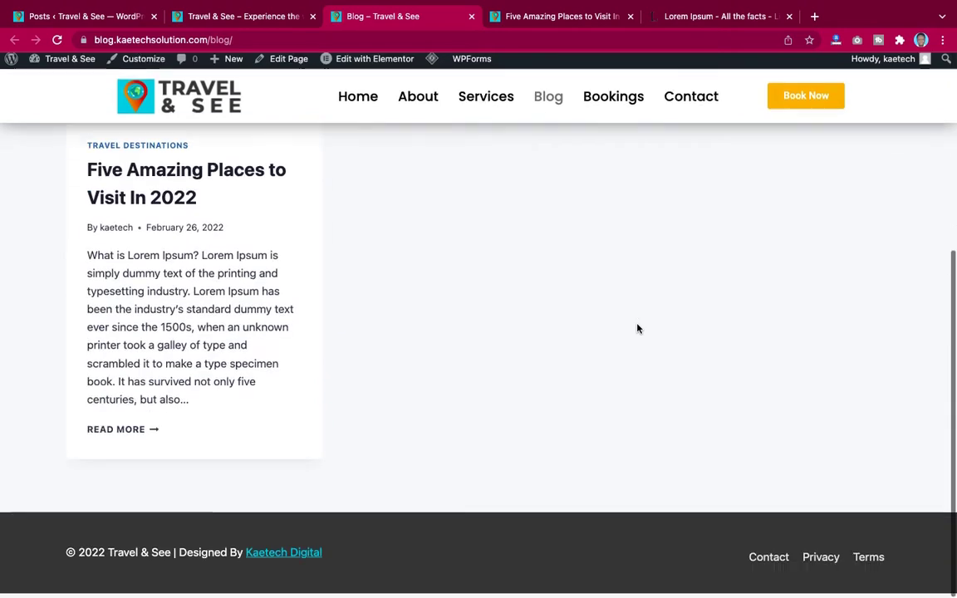
scroll(637, 329, "up", 5)
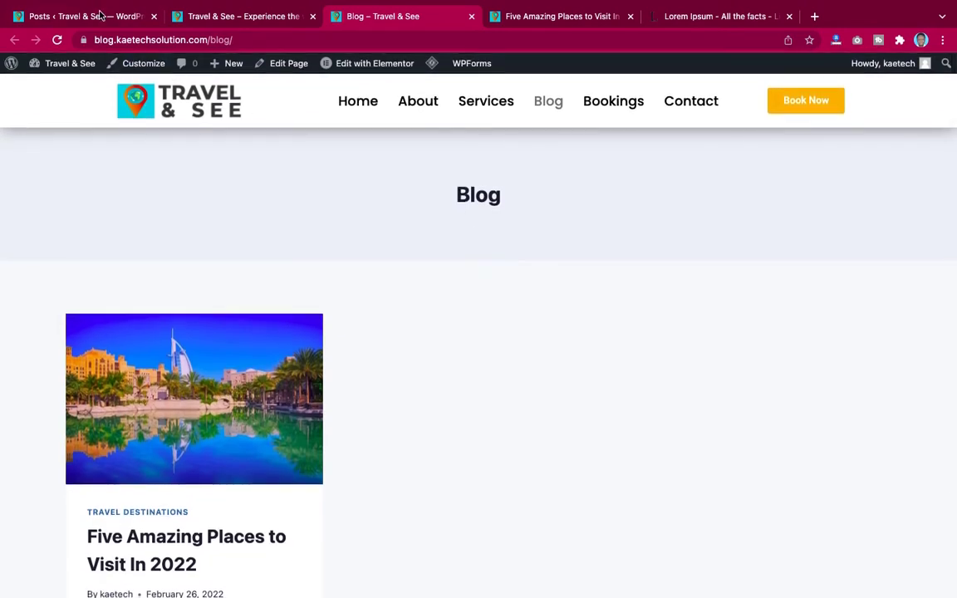
Step: Return to the WordPress admin and open the Blog page from the pages list for editing
left_click(94, 16)
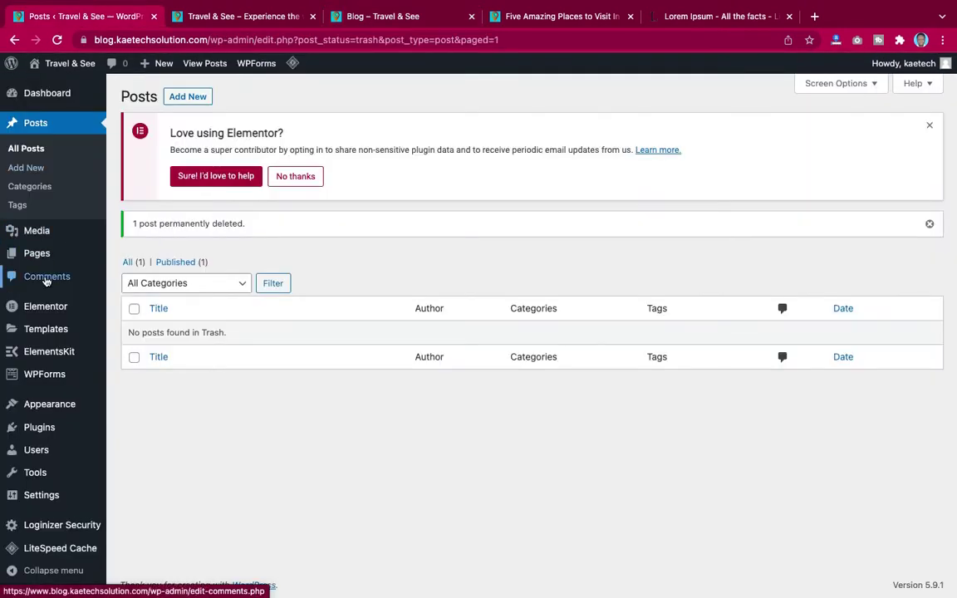
mouse_move(11, 254)
left_click(171, 257)
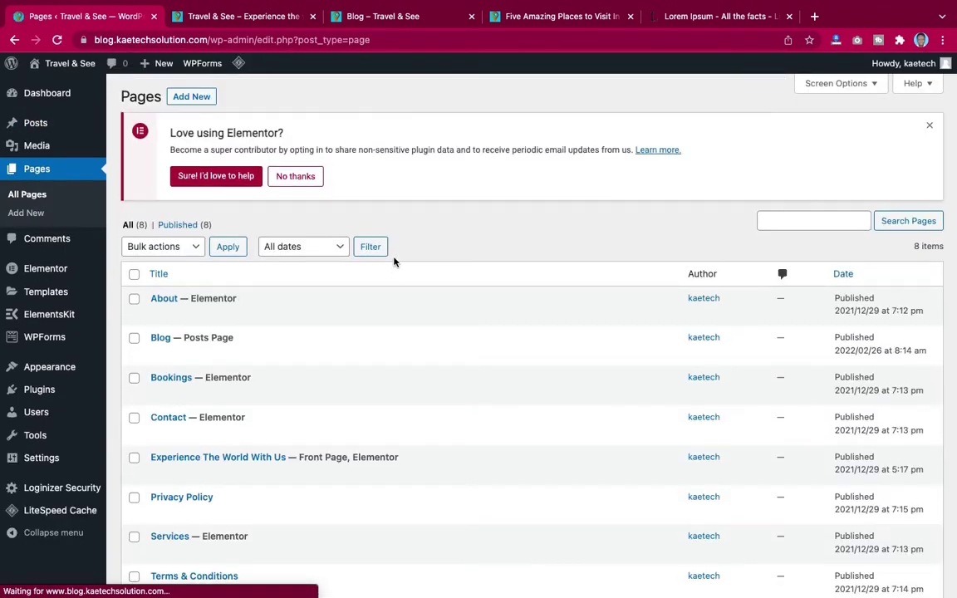
scroll(395, 263, "down", 2)
scroll(394, 263, "down", 1)
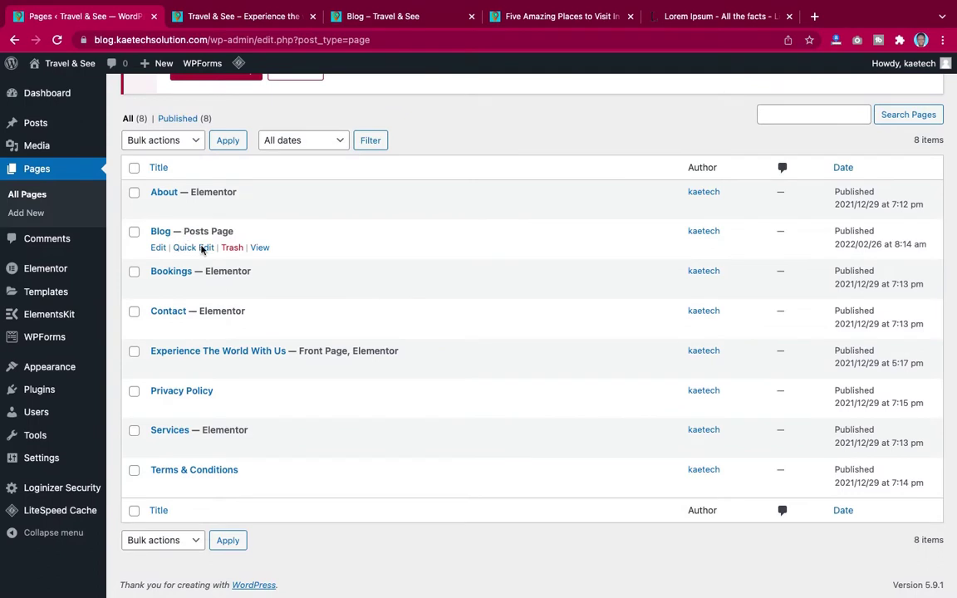
left_click(158, 248)
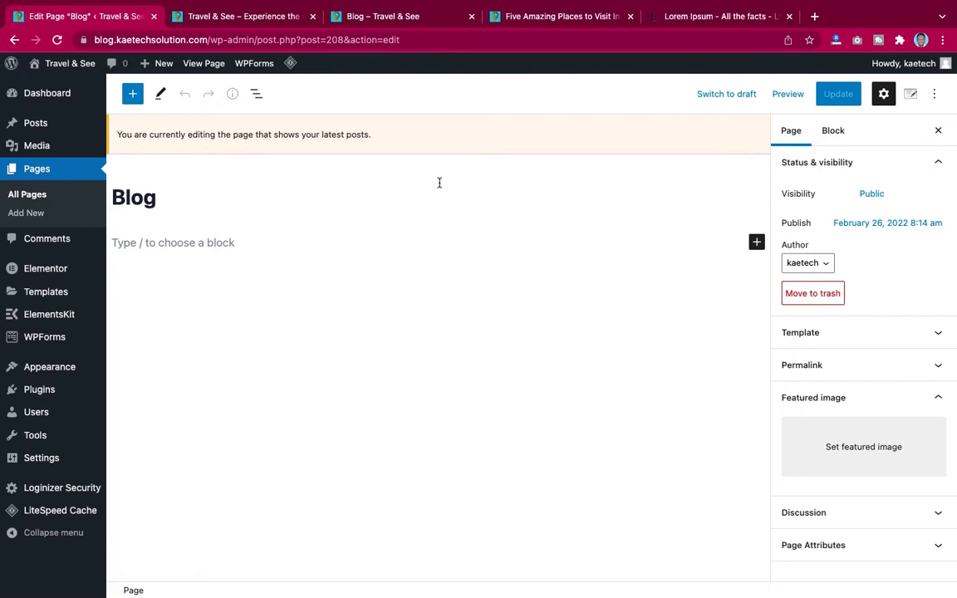
Step: Set the sunset safari image background-5404410_1280.jpg from the media library as the Blog page's featured image
left_click(863, 449)
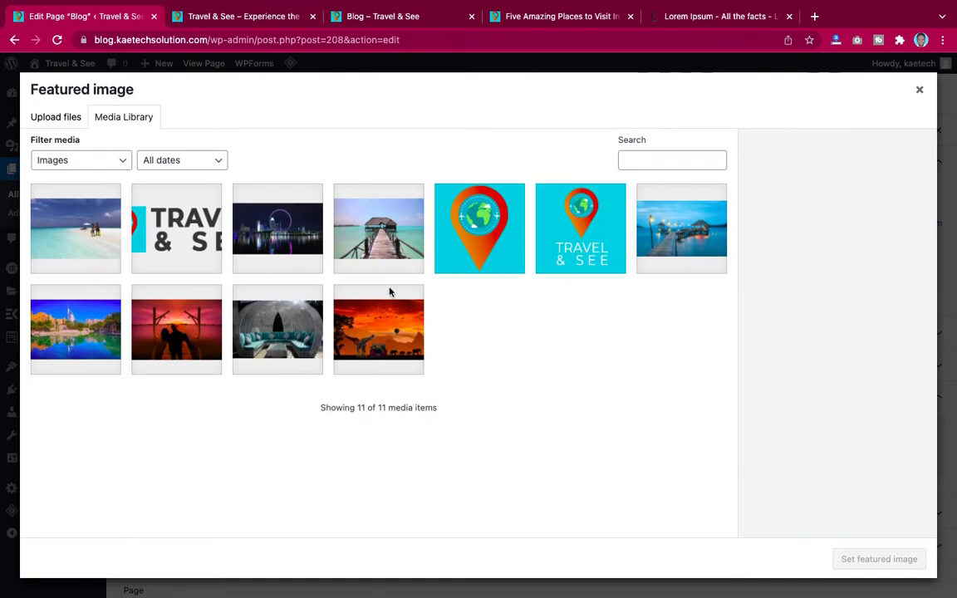
left_click(218, 322)
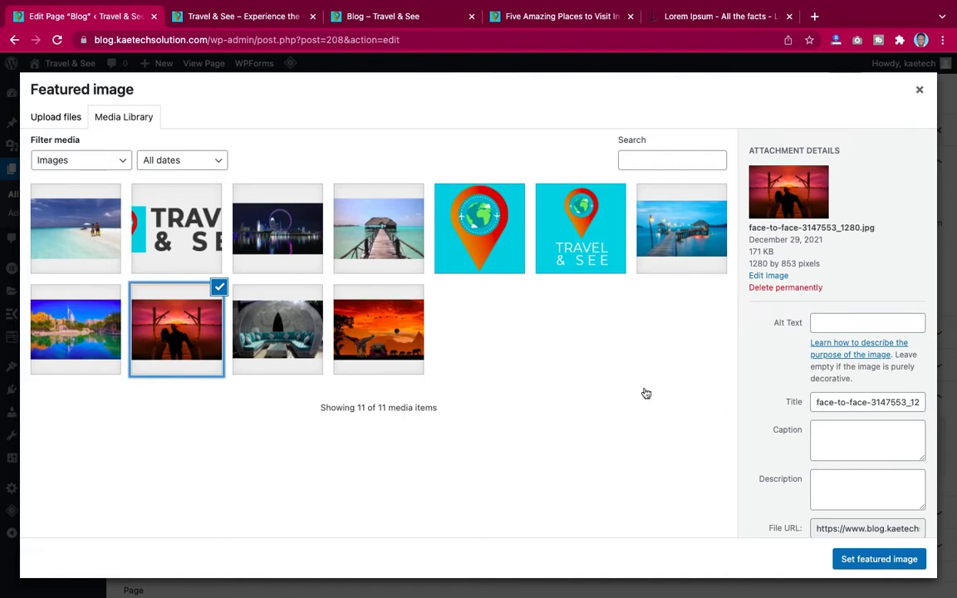
left_click(396, 332)
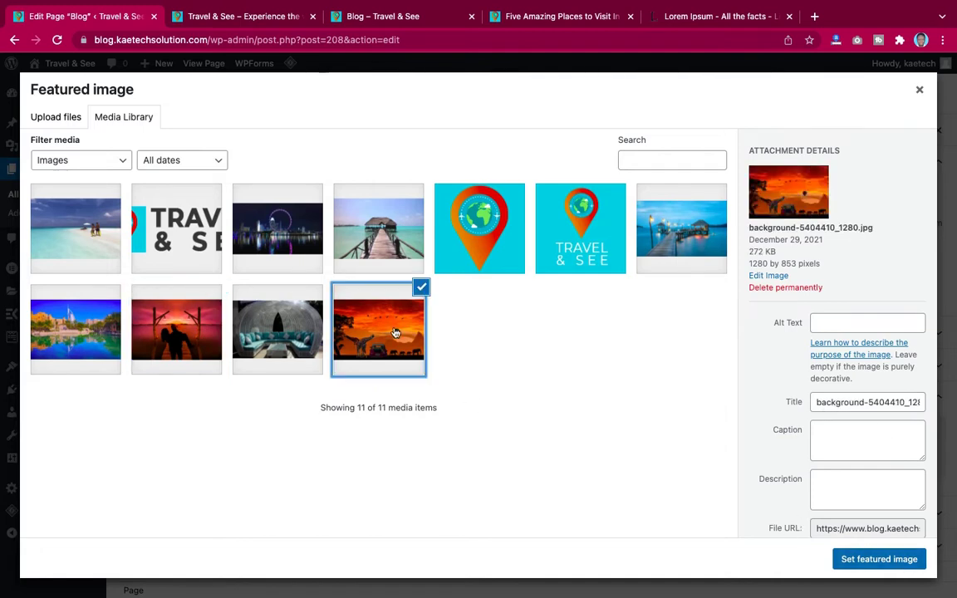
left_click(841, 558)
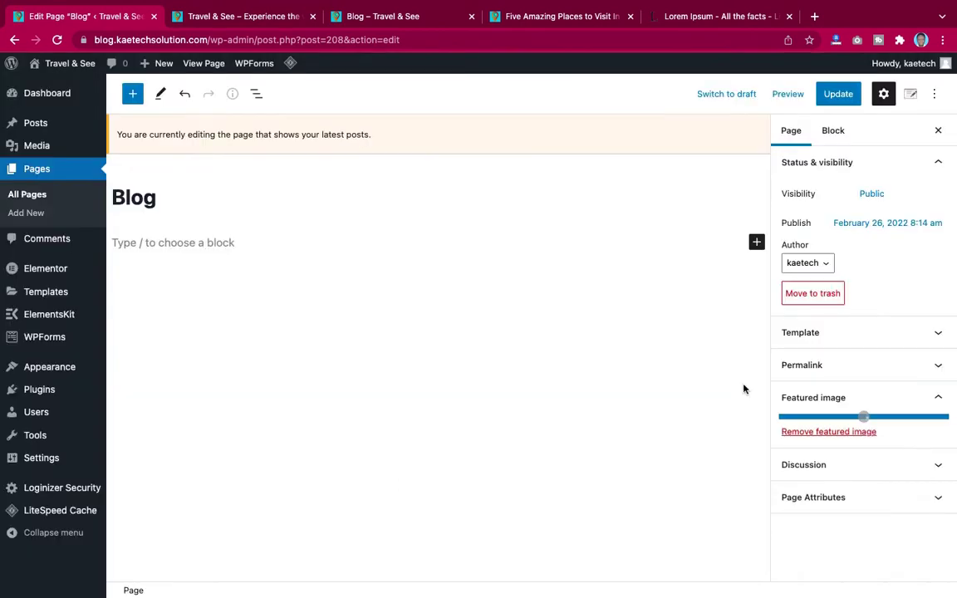
Step: Update the Blog page to save its featured image and open the theme customizer in a new browser tab
left_click(837, 94)
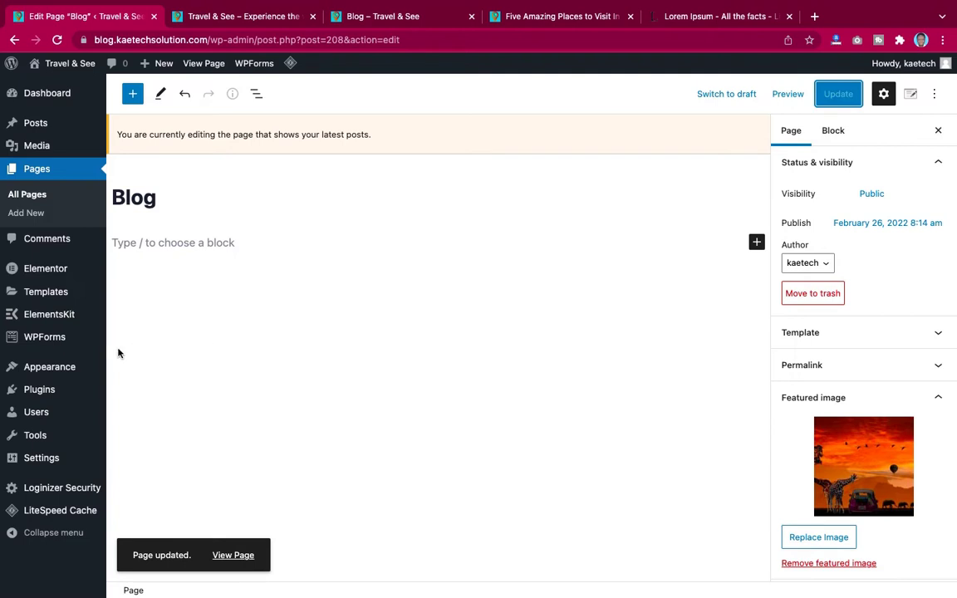
mouse_move(50, 367)
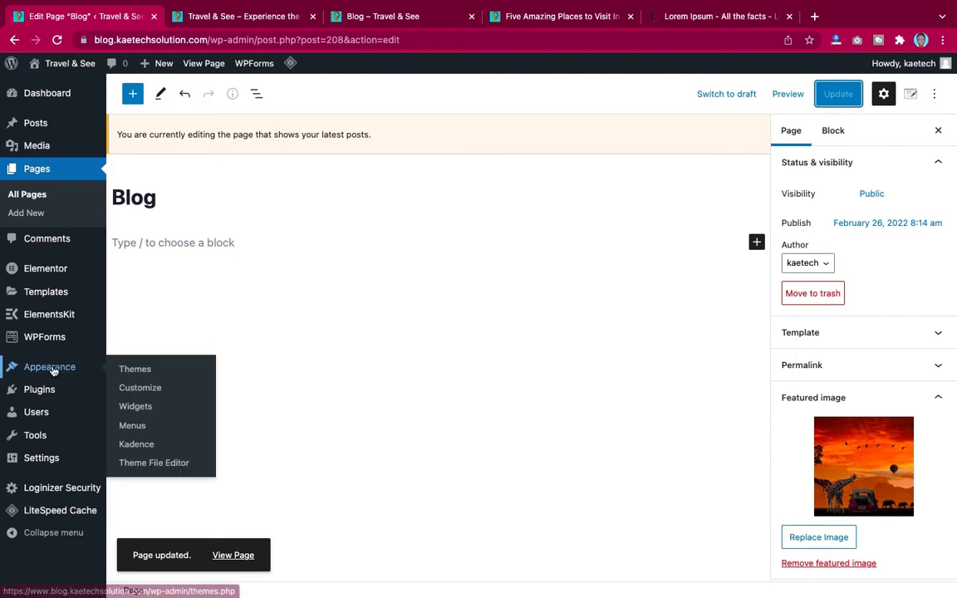
right_click(145, 389)
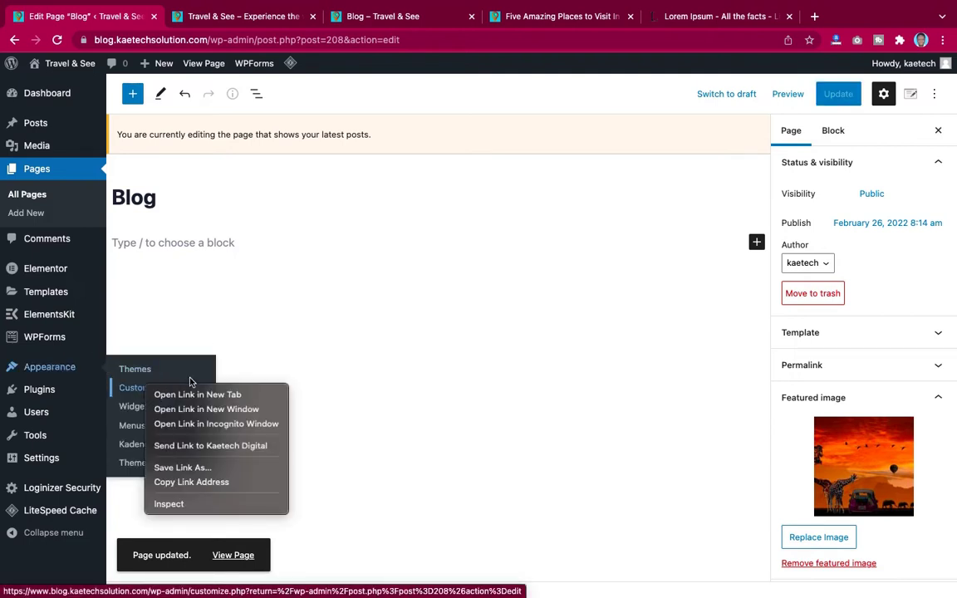
left_click(188, 396)
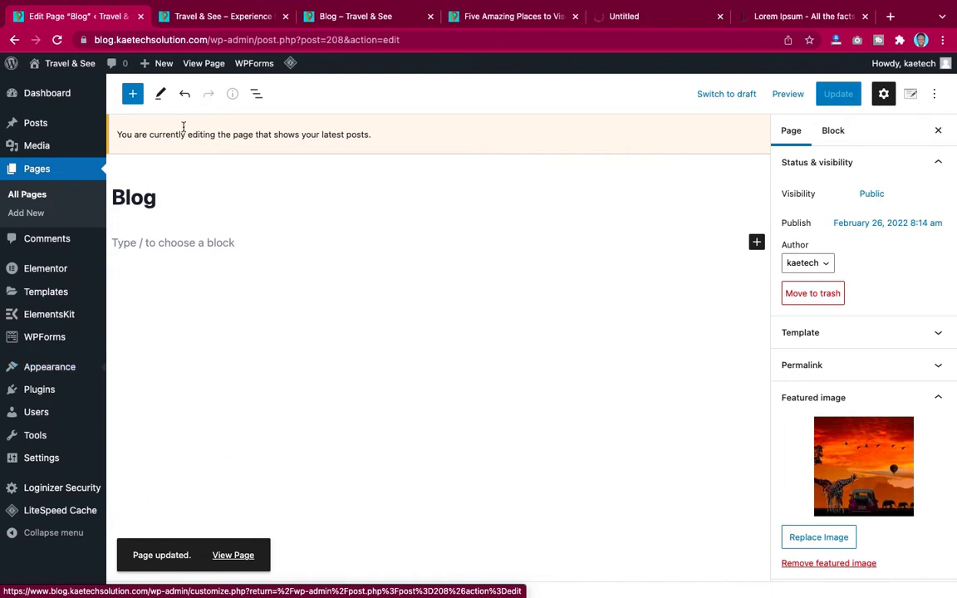
left_click(662, 19)
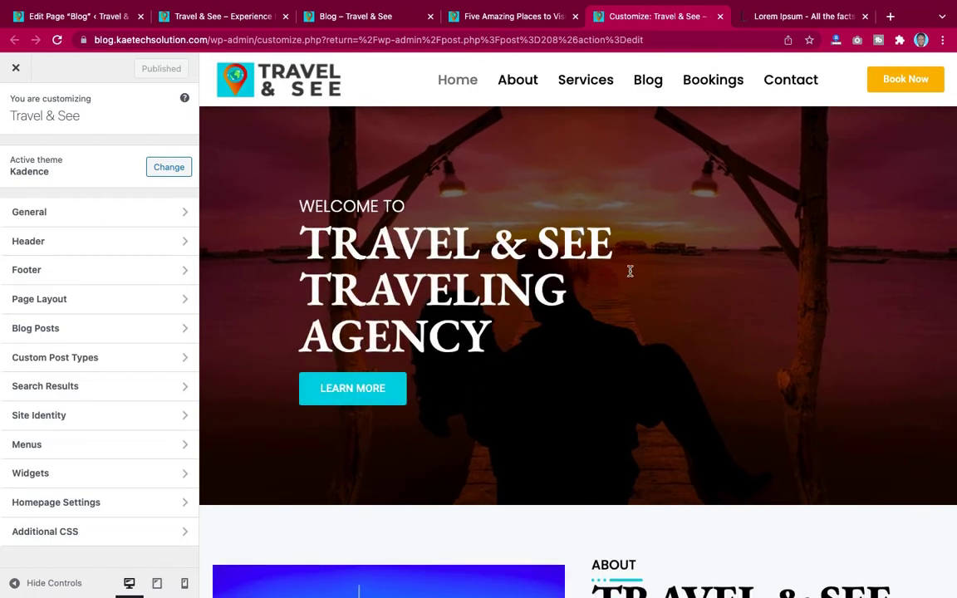
Step: Open the Archive Layout settings under Blog Posts in the customizer, checking the live Blog page and home page on the way
scroll(627, 274, "down", 8)
scroll(630, 276, "up", 8)
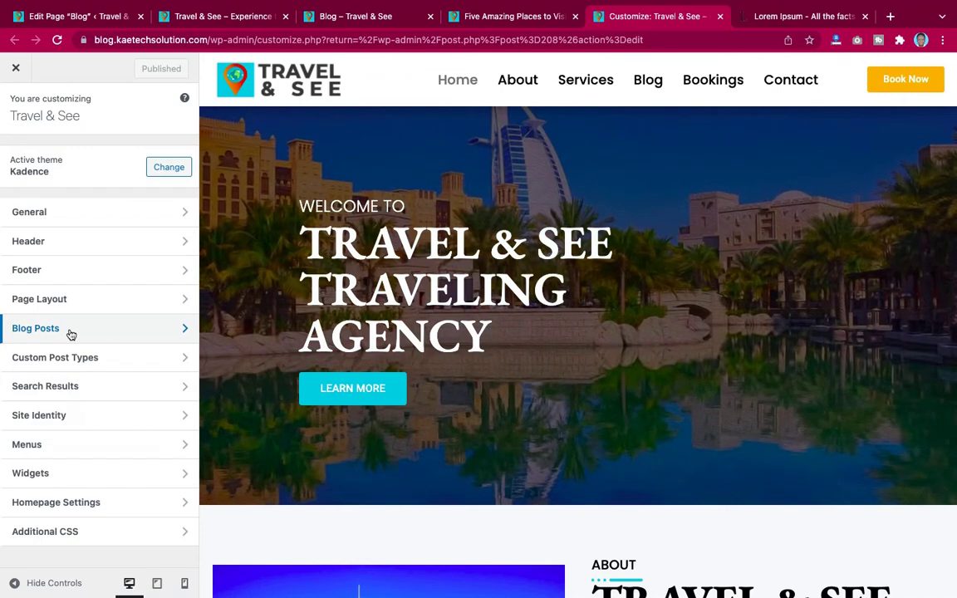
left_click(70, 333)
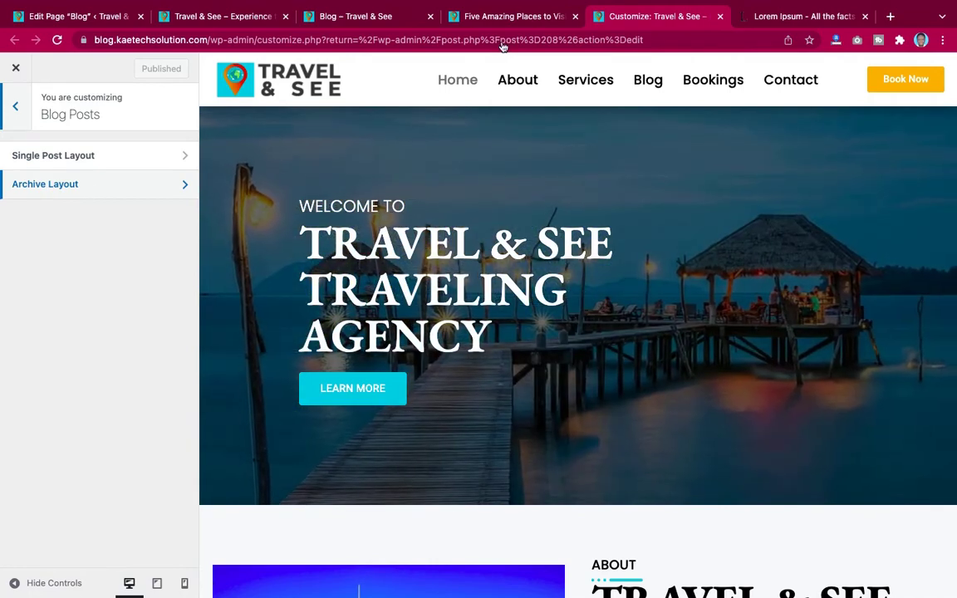
left_click(366, 15)
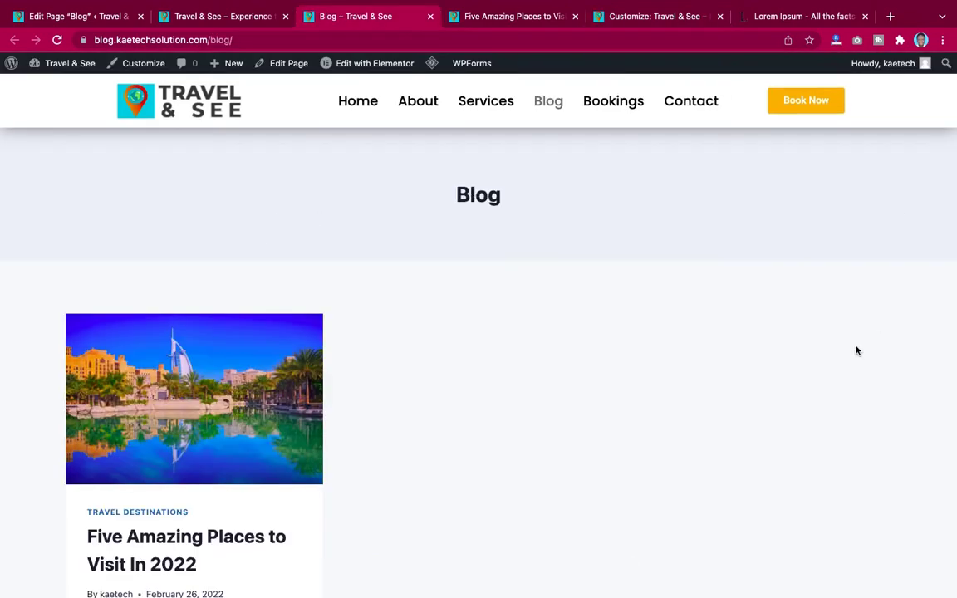
left_click(165, 18)
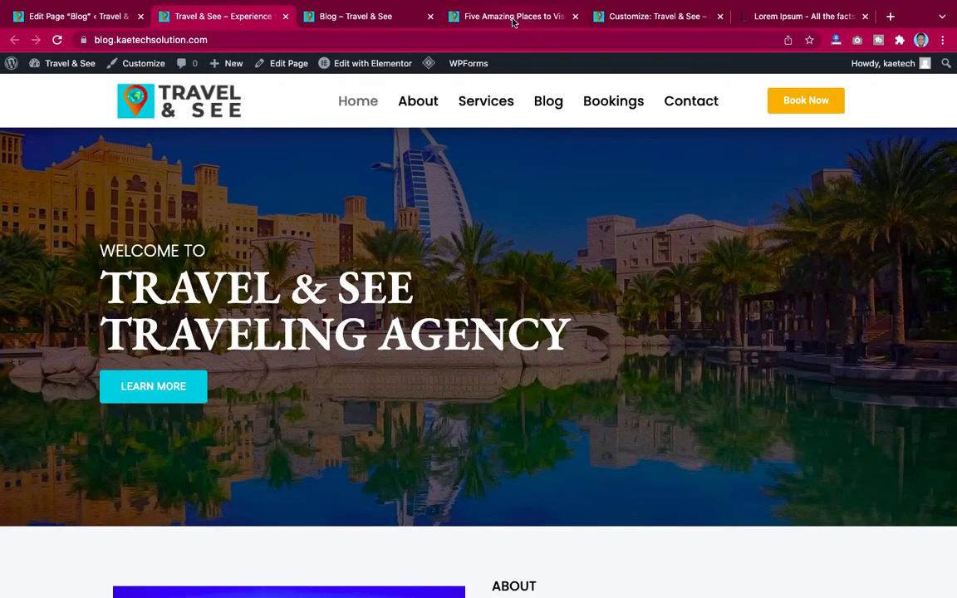
left_click(600, 17)
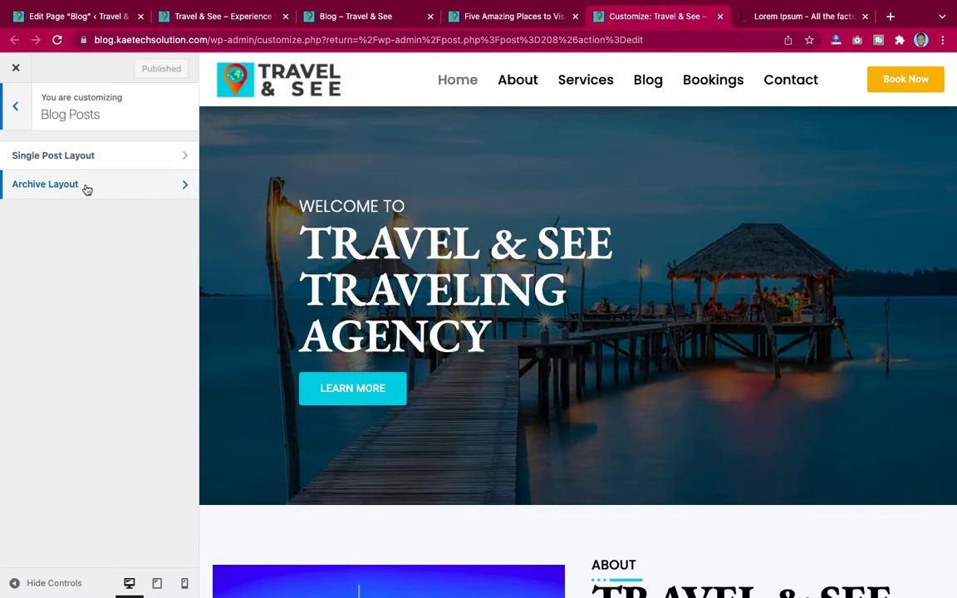
left_click(86, 189)
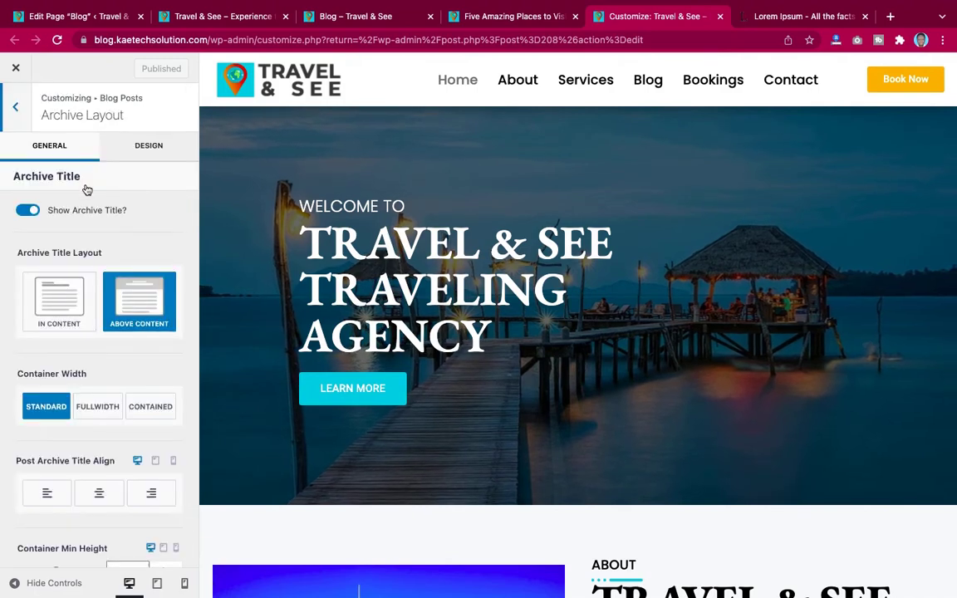
Step: Examine the Archive Layout options for the title, page layout, content style, columns and post item elements
scroll(143, 246, "down", 5)
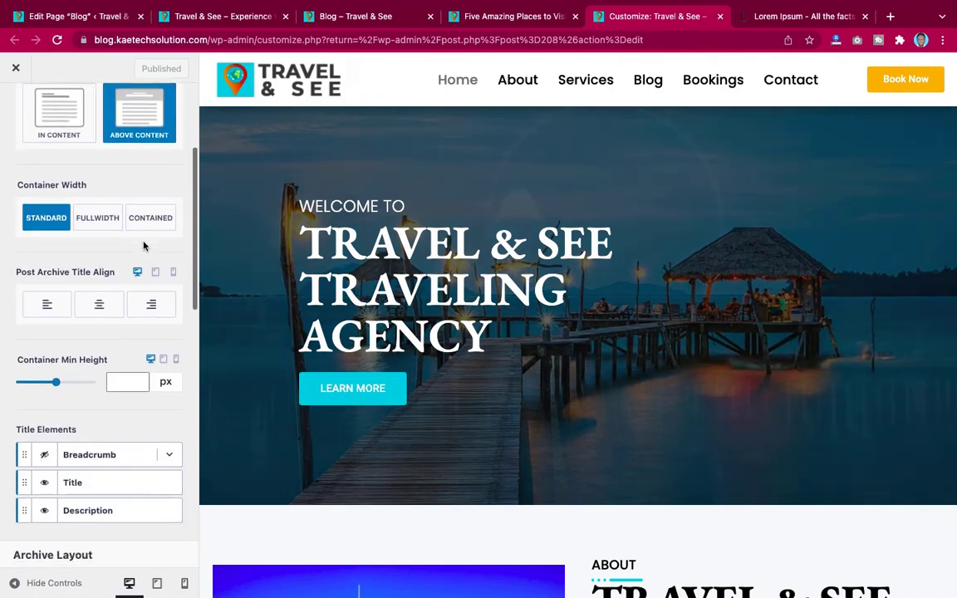
scroll(143, 246, "up", 4)
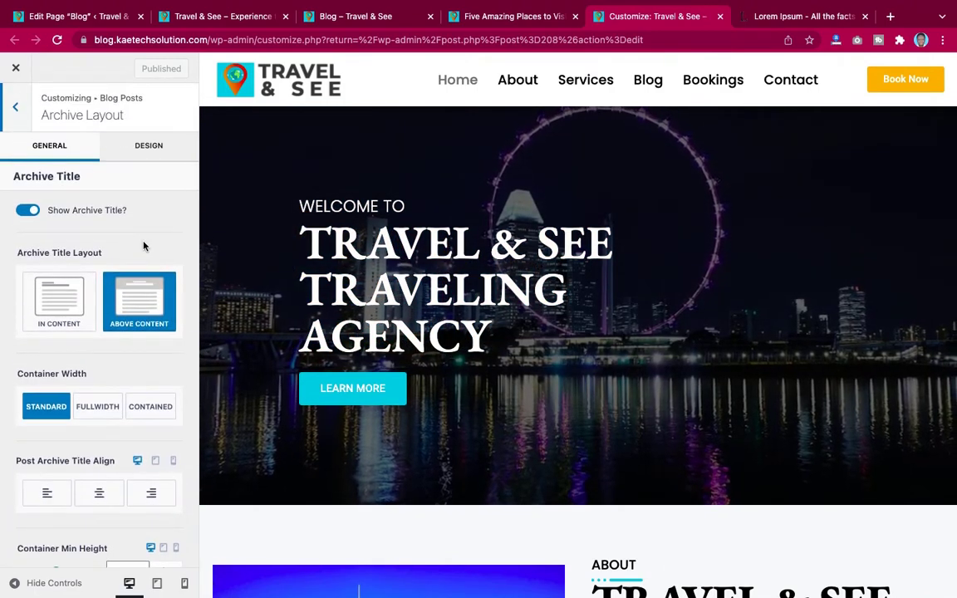
scroll(143, 246, "down", 4)
scroll(143, 246, "down", 1)
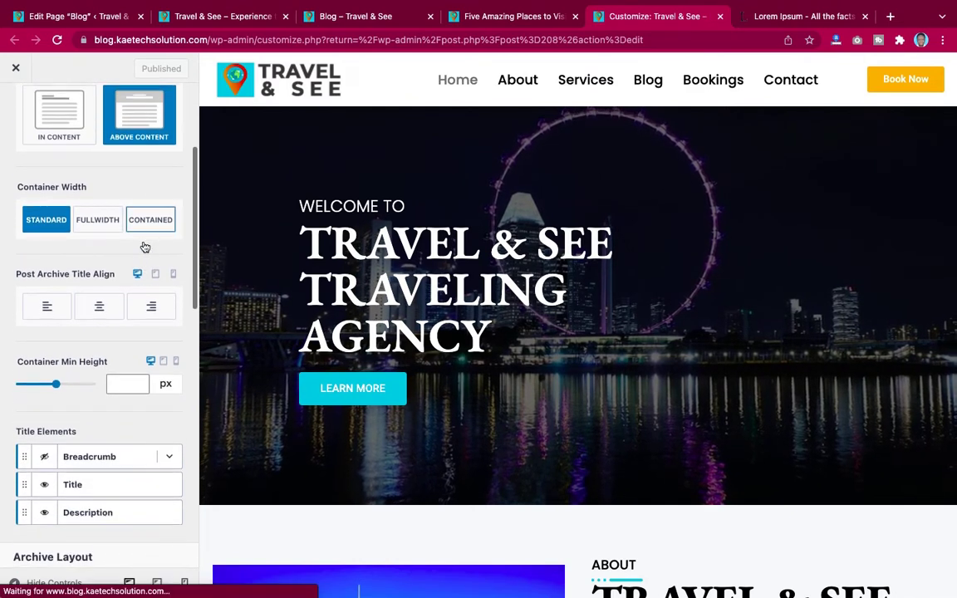
scroll(143, 246, "up", 2)
scroll(94, 218, "up", 1)
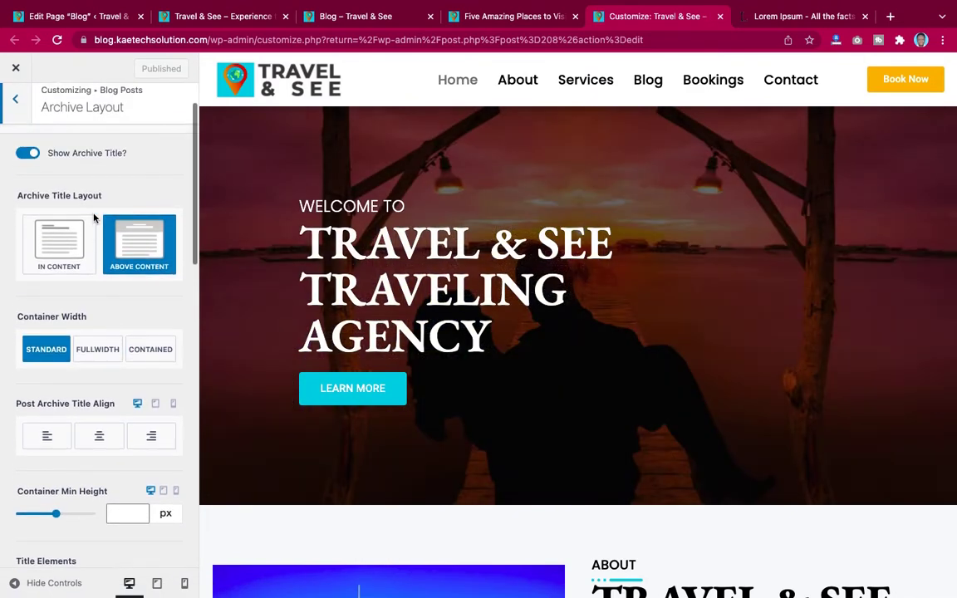
scroll(94, 218, "down", 2)
scroll(94, 218, "down", 10)
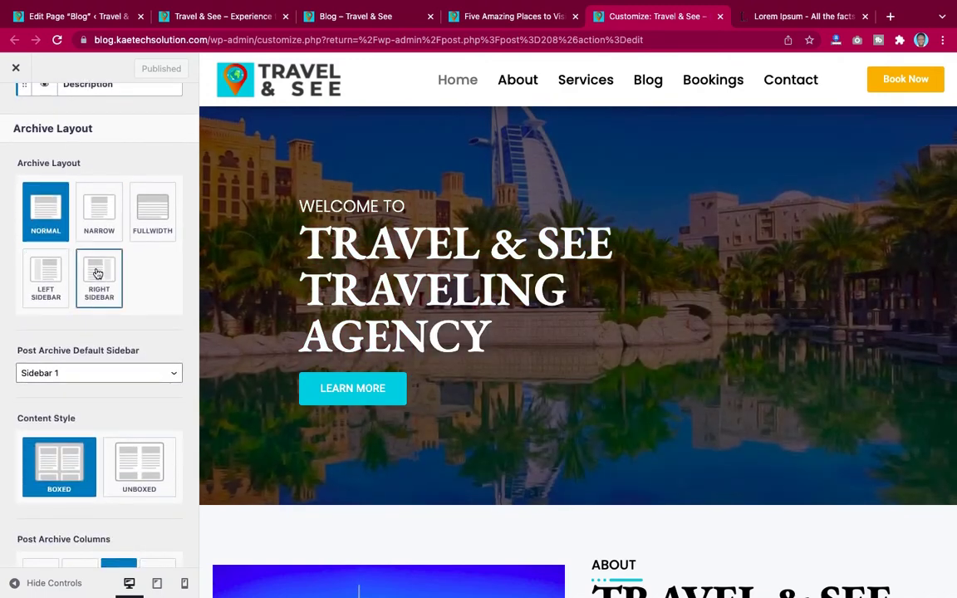
scroll(91, 279, "down", 7)
scroll(77, 284, "up", 2)
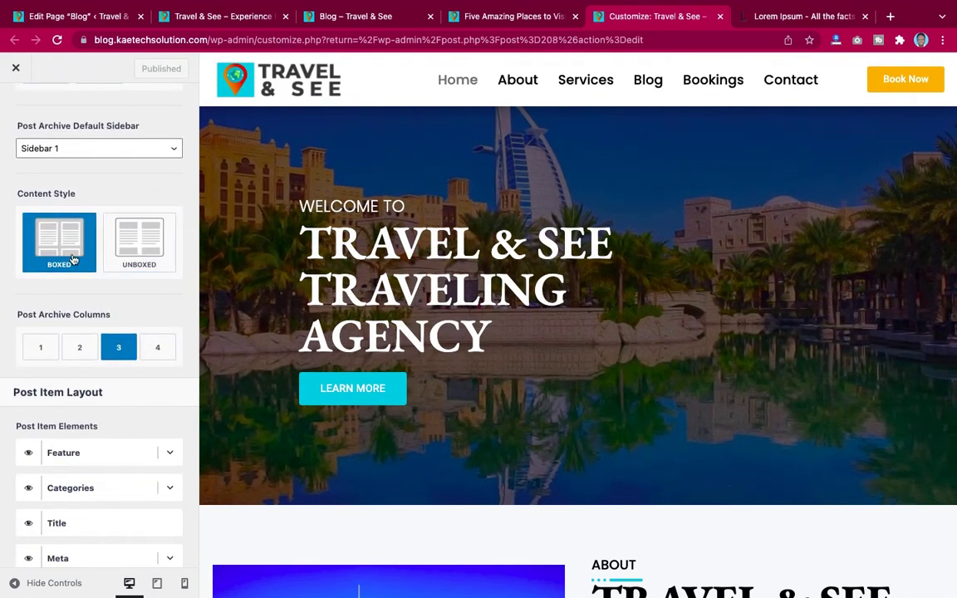
scroll(124, 295, "down", 3)
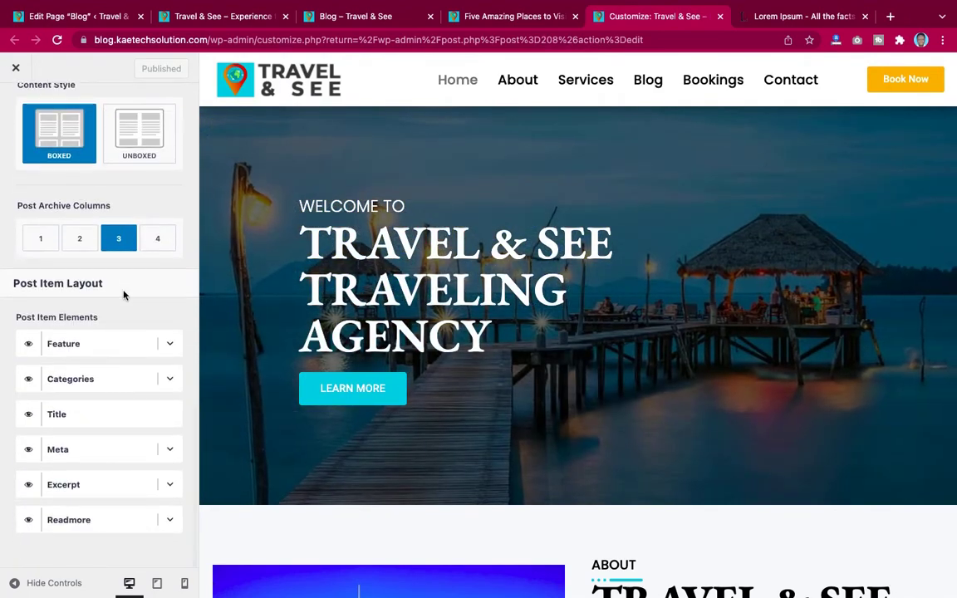
Step: Set the blog archive layout to Right Sidebar
scroll(124, 295, "up", 2)
scroll(124, 295, "up", 5)
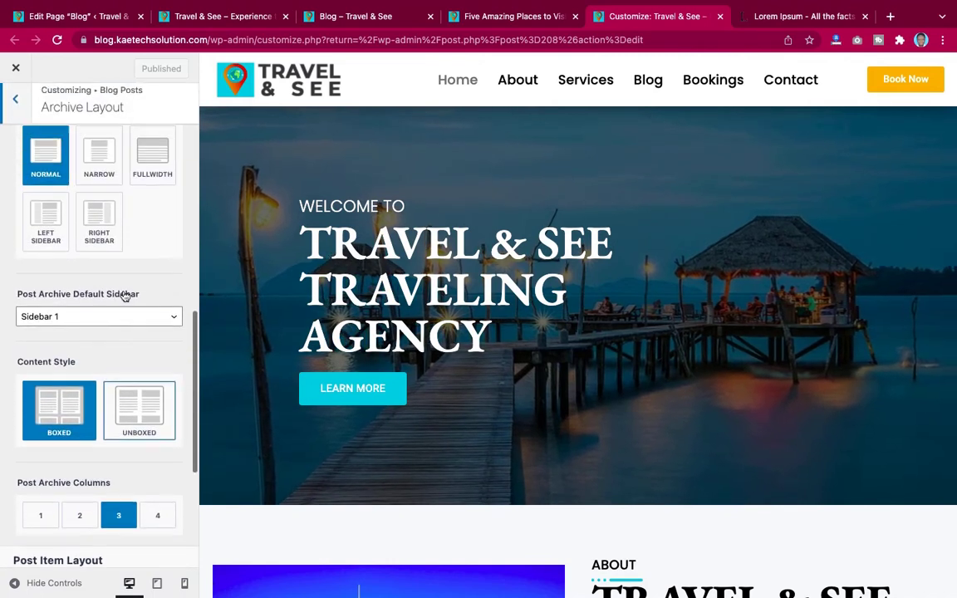
scroll(123, 290, "up", 3)
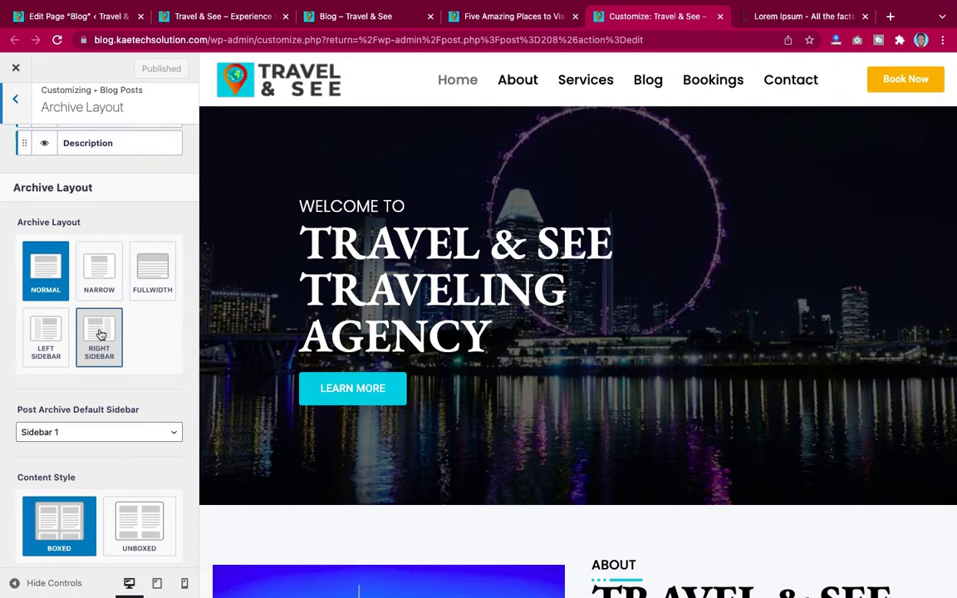
left_click(101, 336)
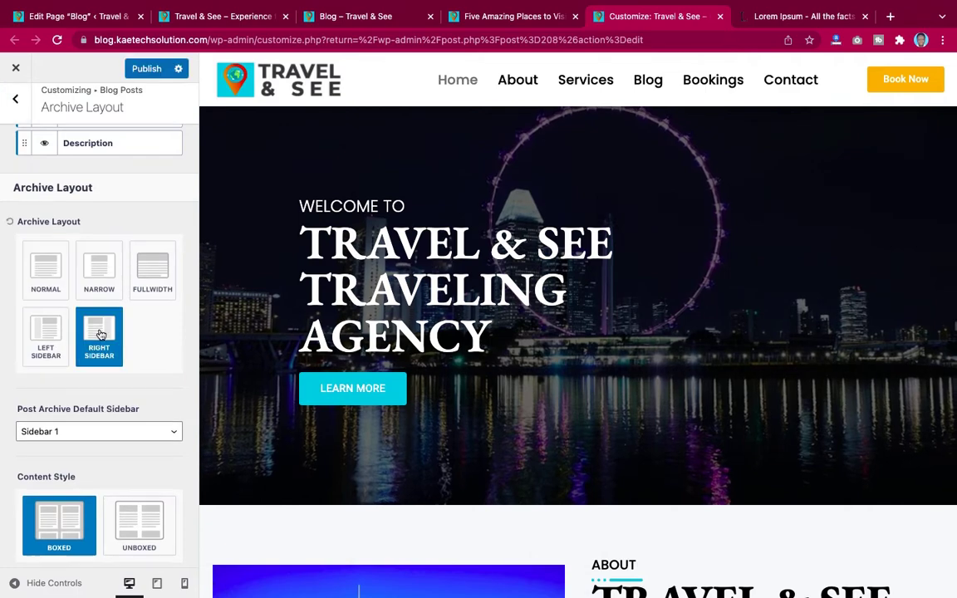
Step: Review the archive title layout, title elements, default sidebar, content style and post column settings in the customizer
scroll(131, 307, "up", 3)
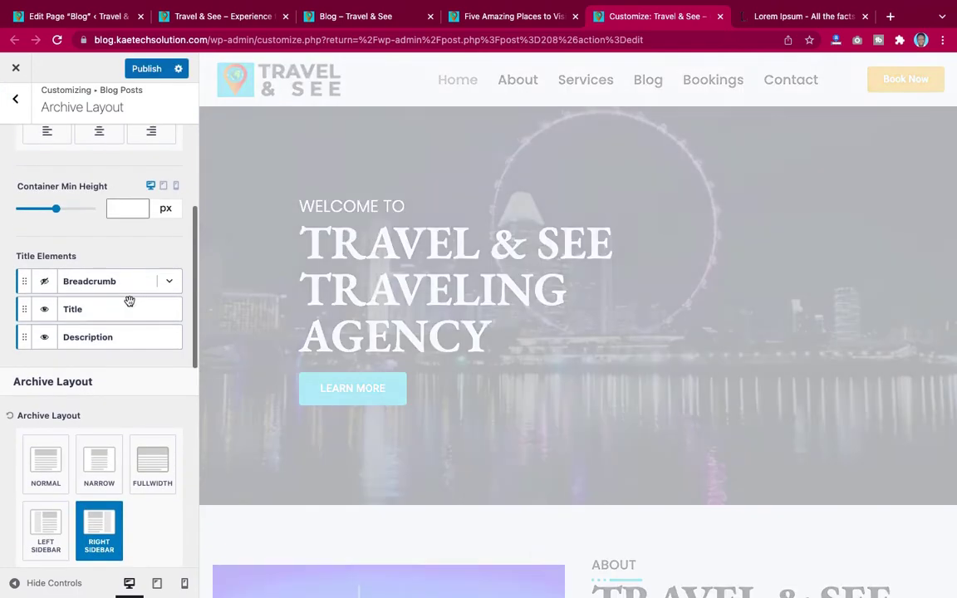
scroll(130, 302, "up", 5)
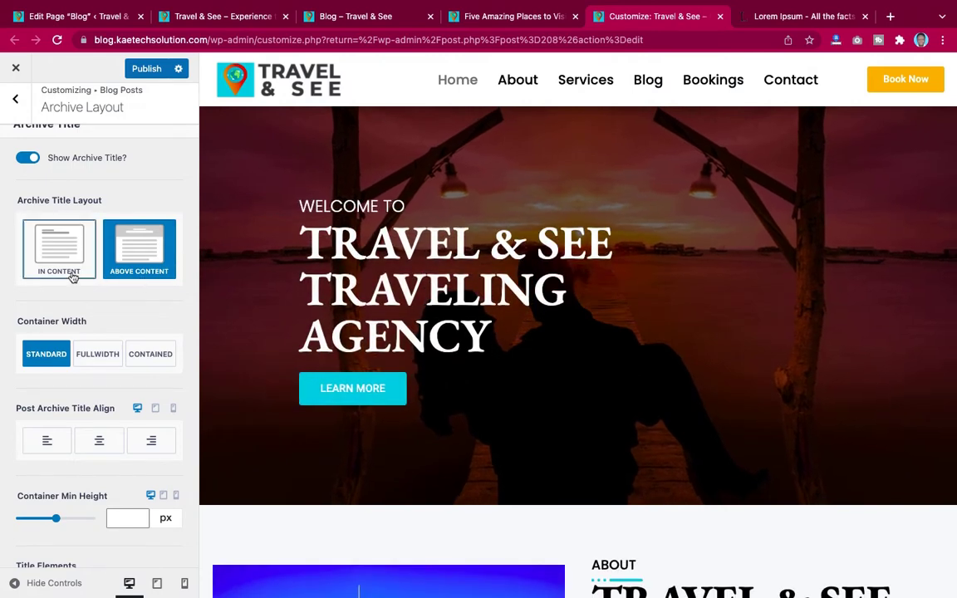
scroll(137, 281, "up", 1)
scroll(91, 297, "down", 4)
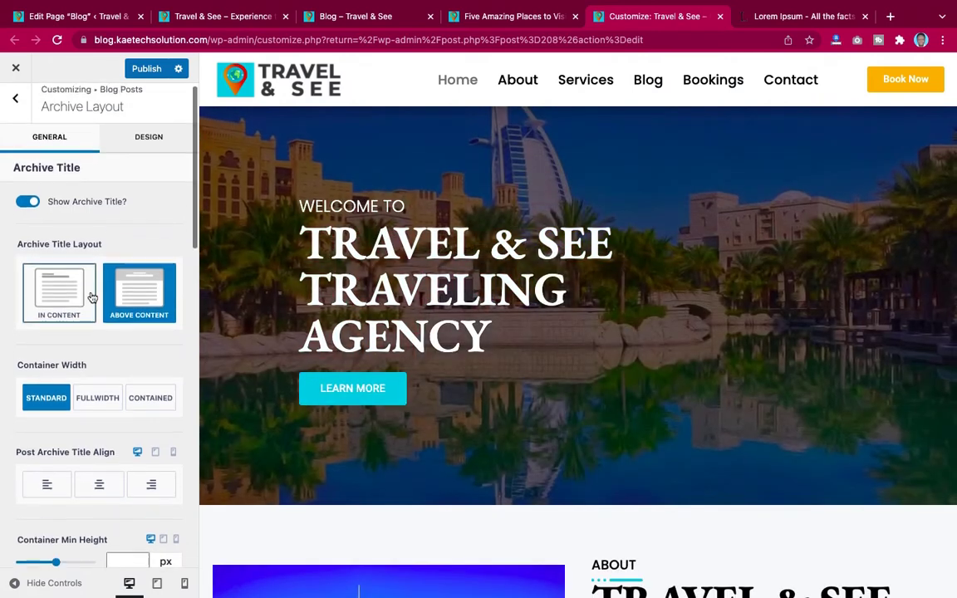
scroll(91, 295, "down", 5)
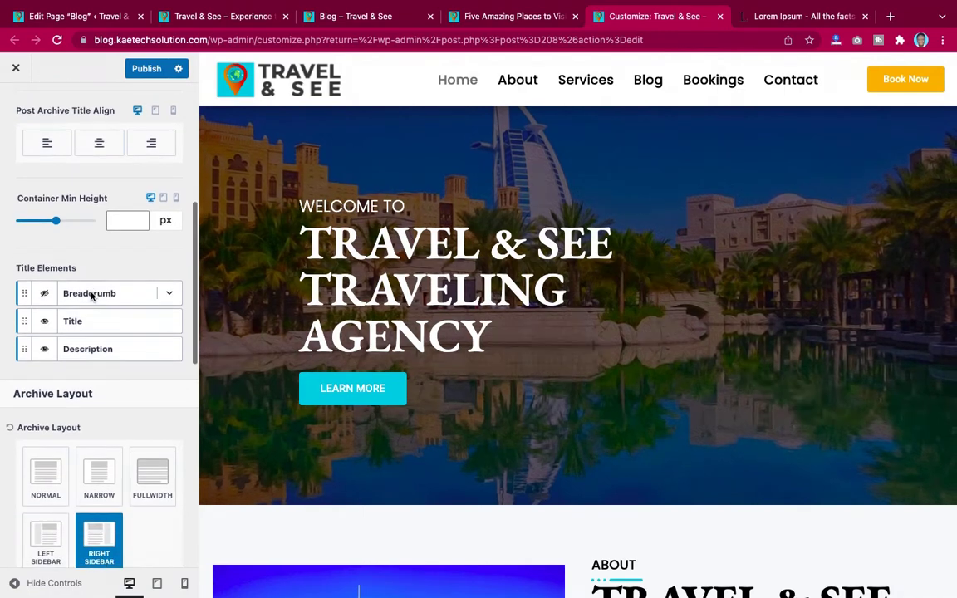
scroll(91, 291, "down", 2)
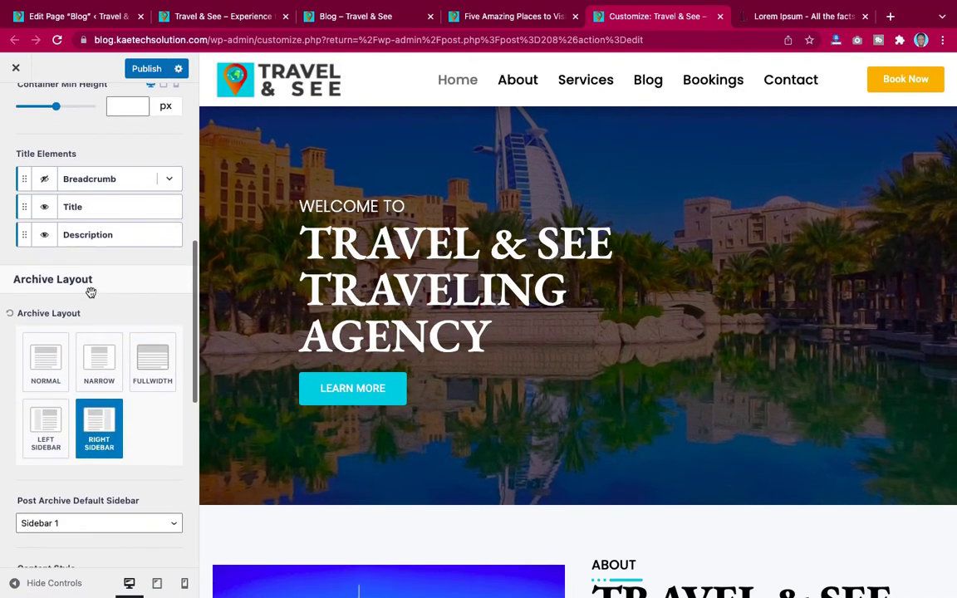
left_click(44, 207)
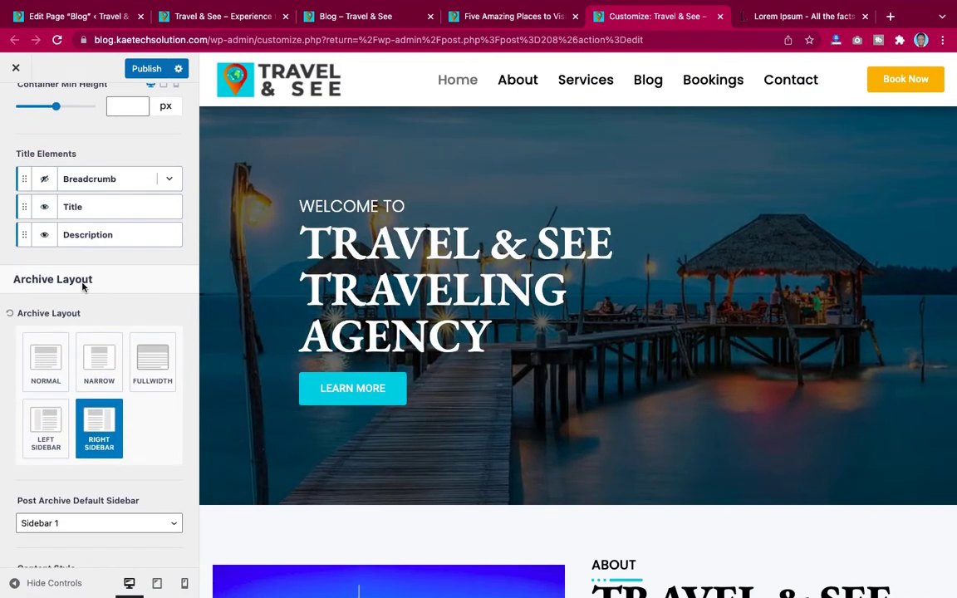
scroll(82, 285, "down", 3)
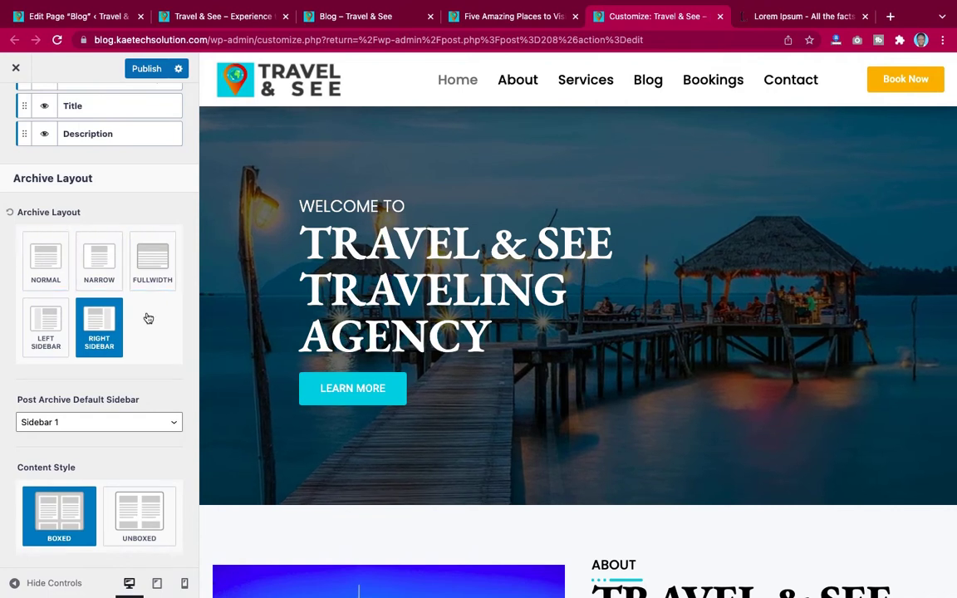
scroll(148, 318, "down", 3)
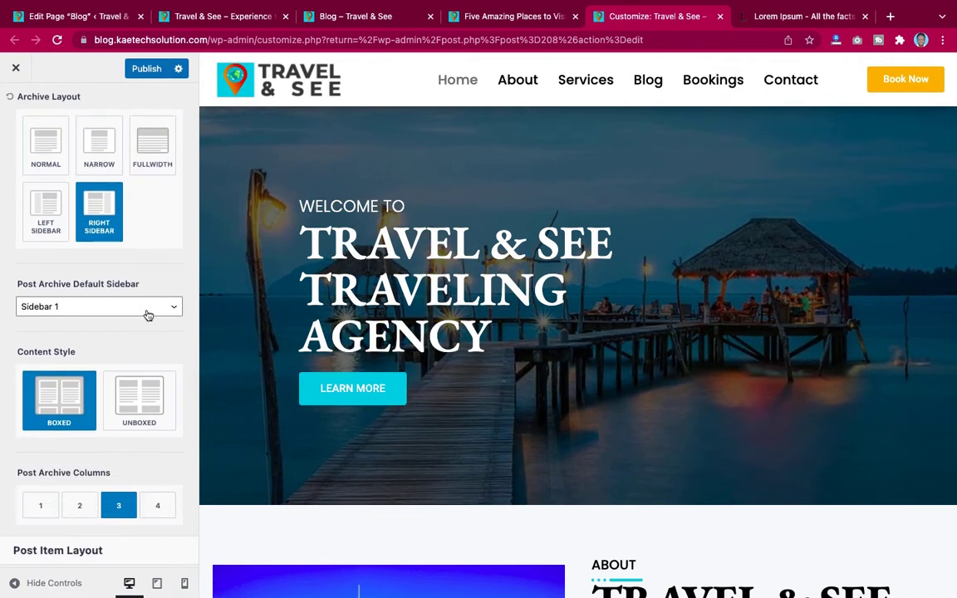
scroll(146, 317, "down", 4)
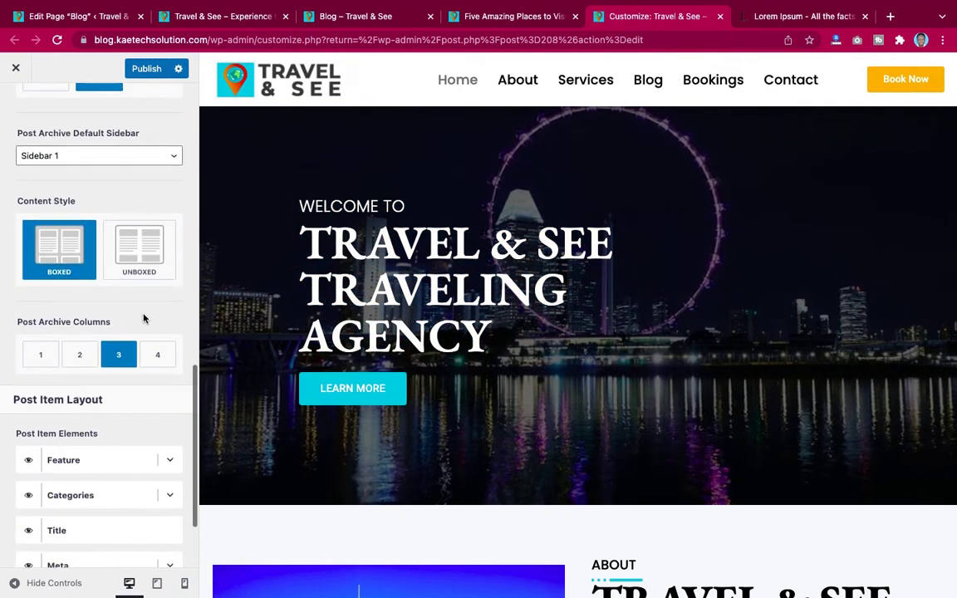
scroll(144, 317, "down", 1)
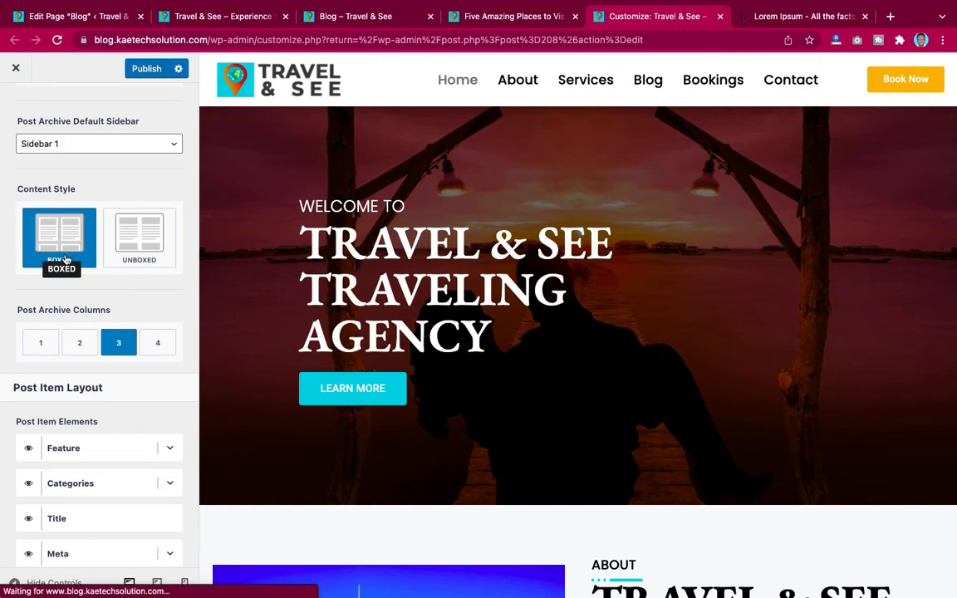
Step: Check the post listing on the live Blog page and view the published "Five Amazing Places to Visit In 2022" post
left_click(368, 16)
scroll(442, 361, "down", 5)
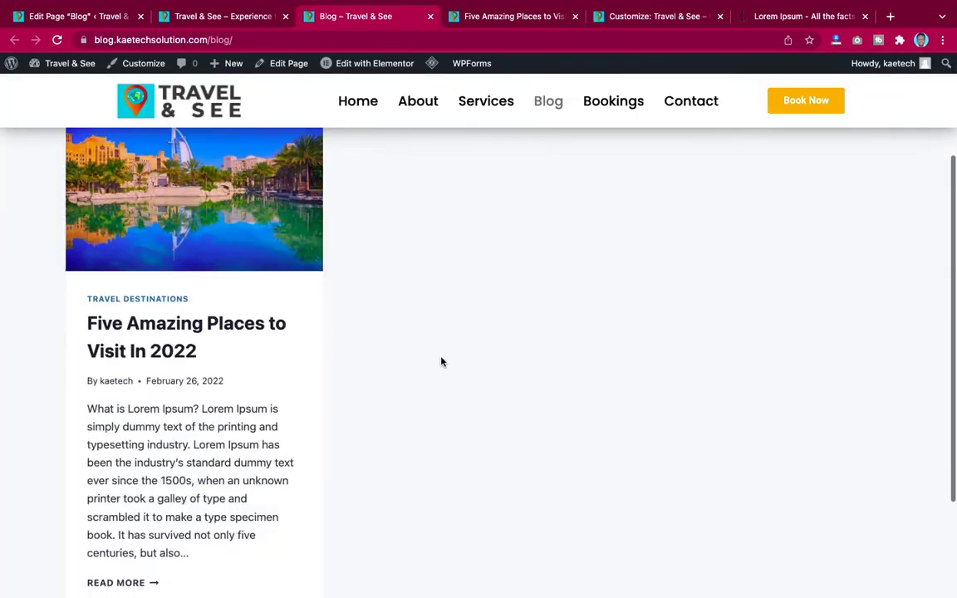
scroll(443, 361, "up", 4)
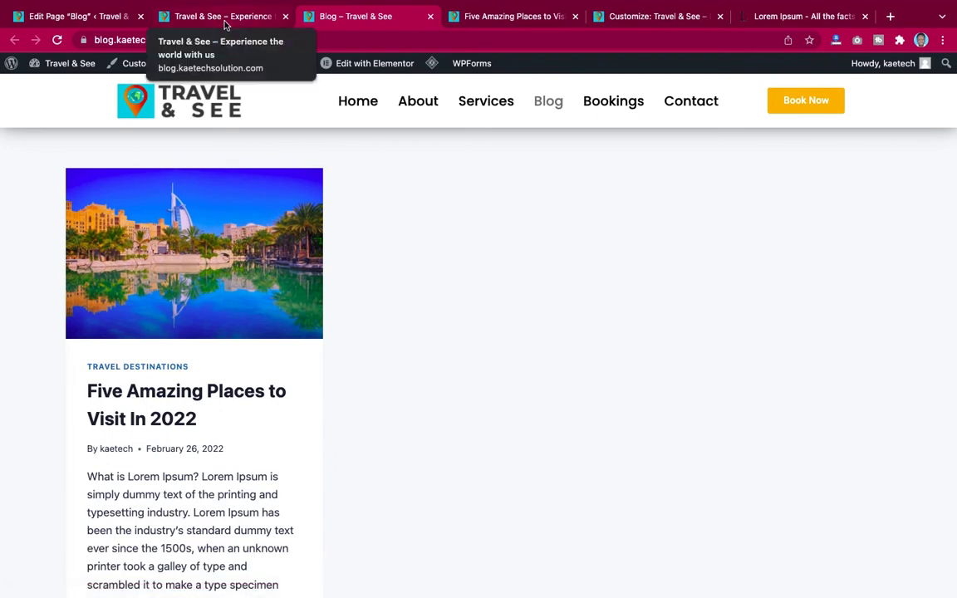
left_click(103, 18)
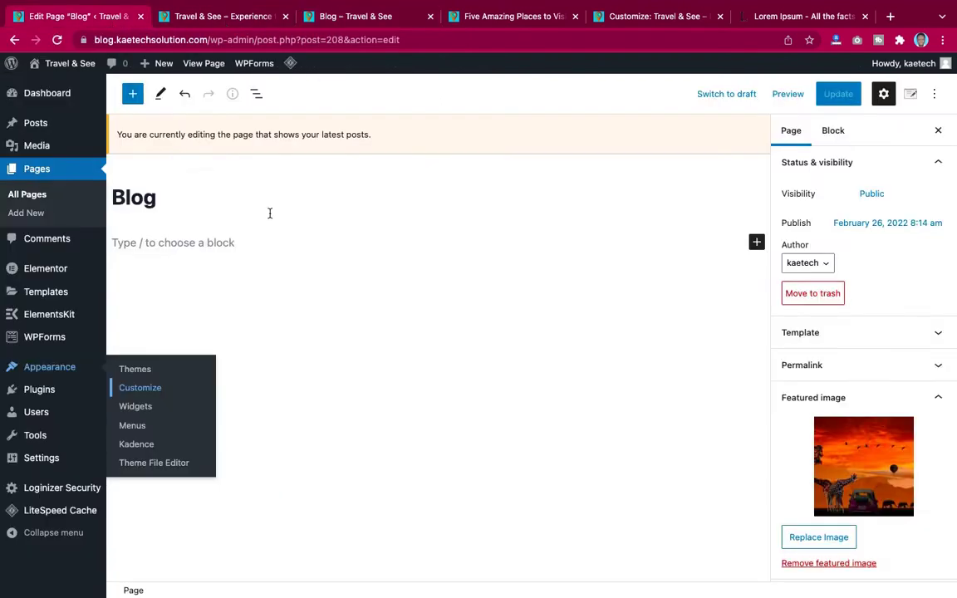
left_click(536, 19)
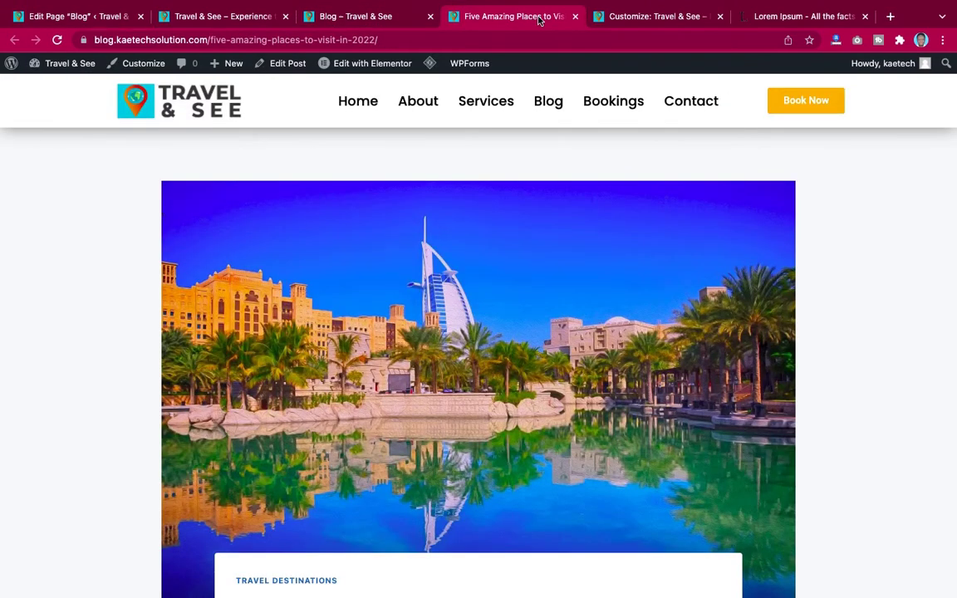
Step: Compare the archive layout settings with the live post listing, then hide the Meta and Categories post item elements and publish
left_click(631, 19)
scroll(107, 354, "down", 3)
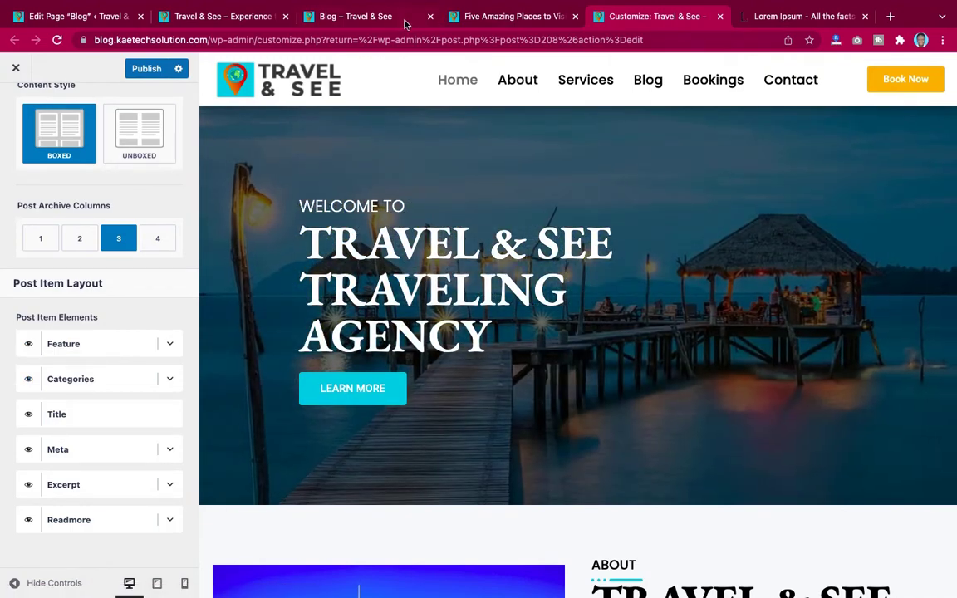
left_click(402, 18)
scroll(416, 331, "down", 3)
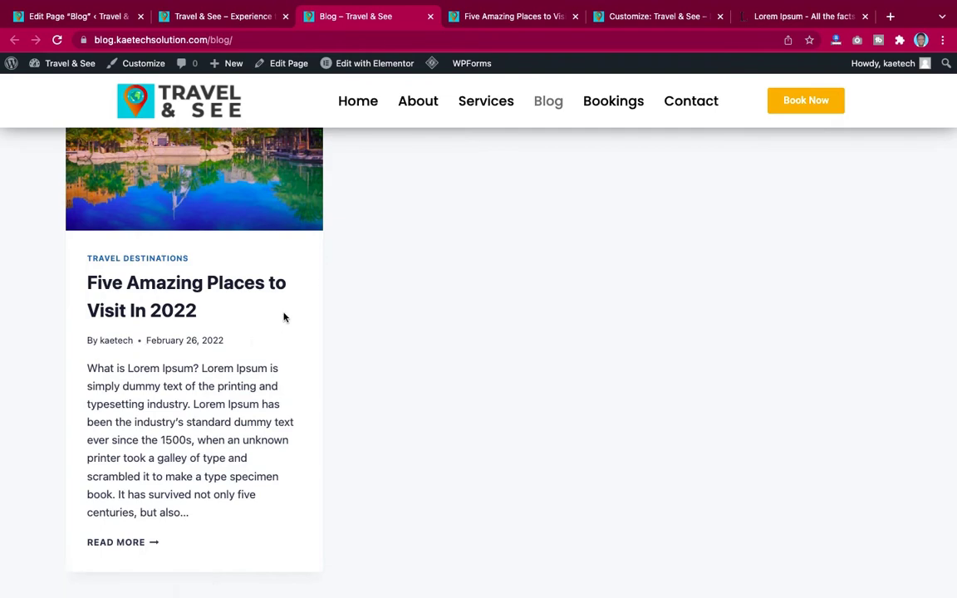
left_click(629, 22)
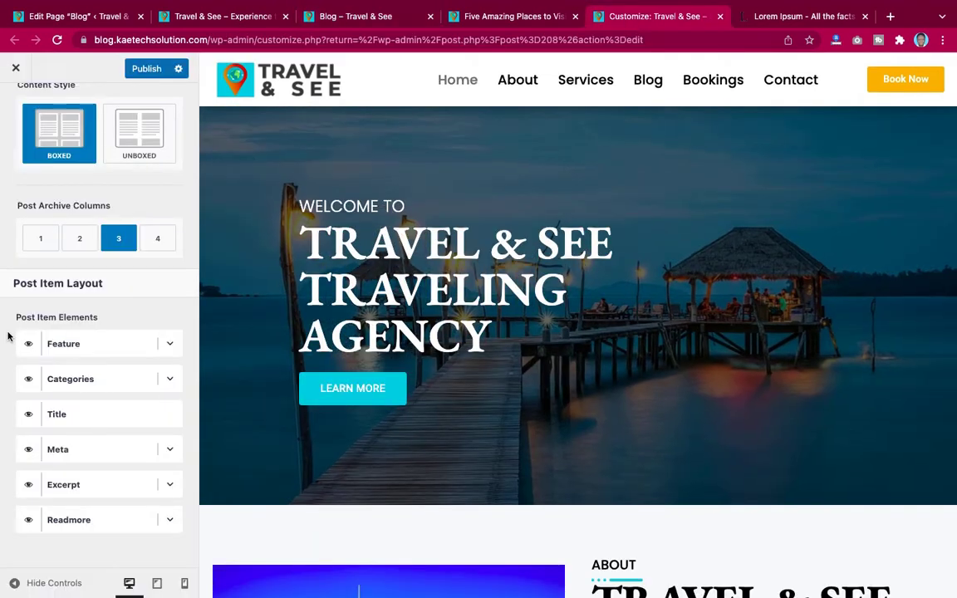
left_click(28, 450)
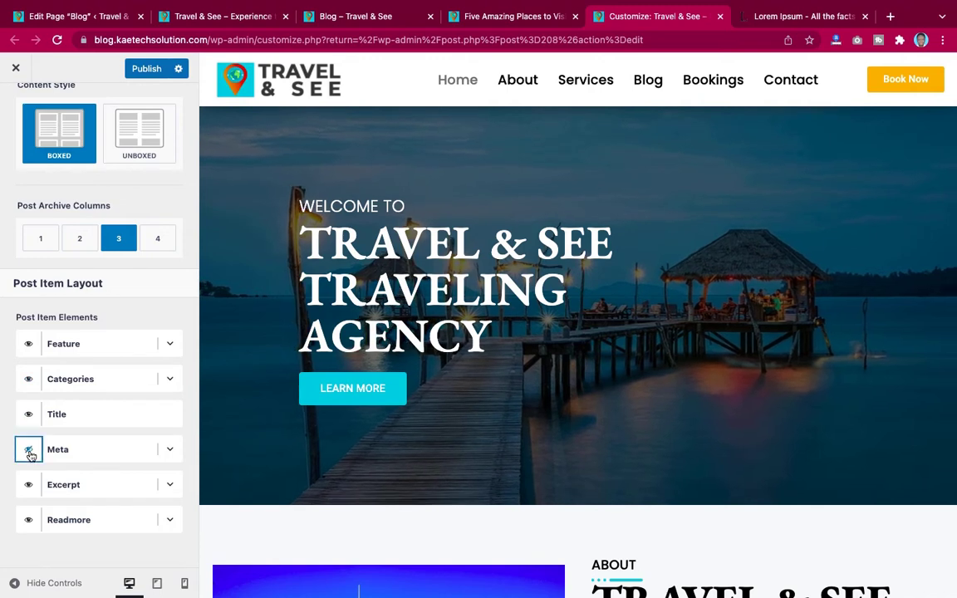
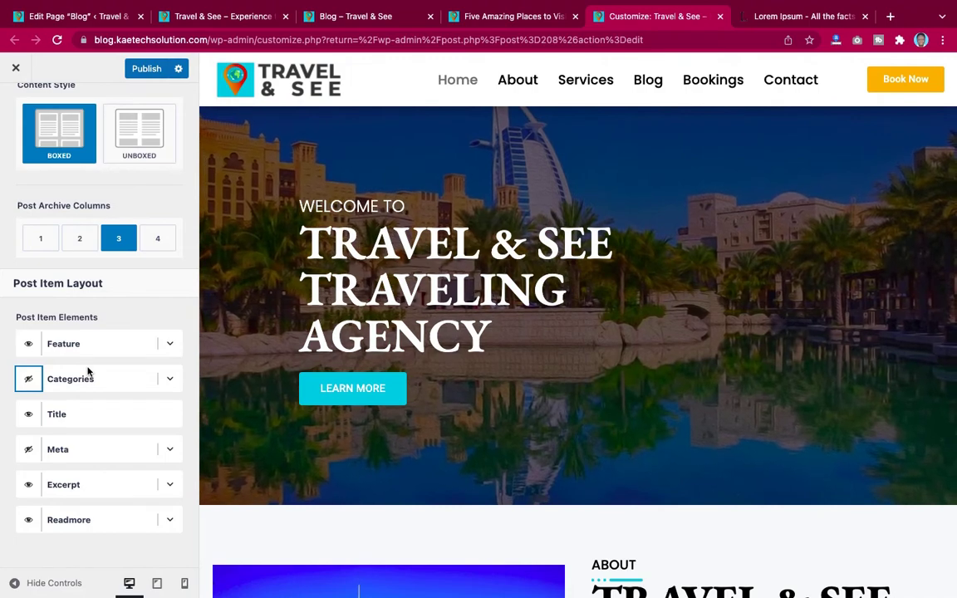
left_click(140, 70)
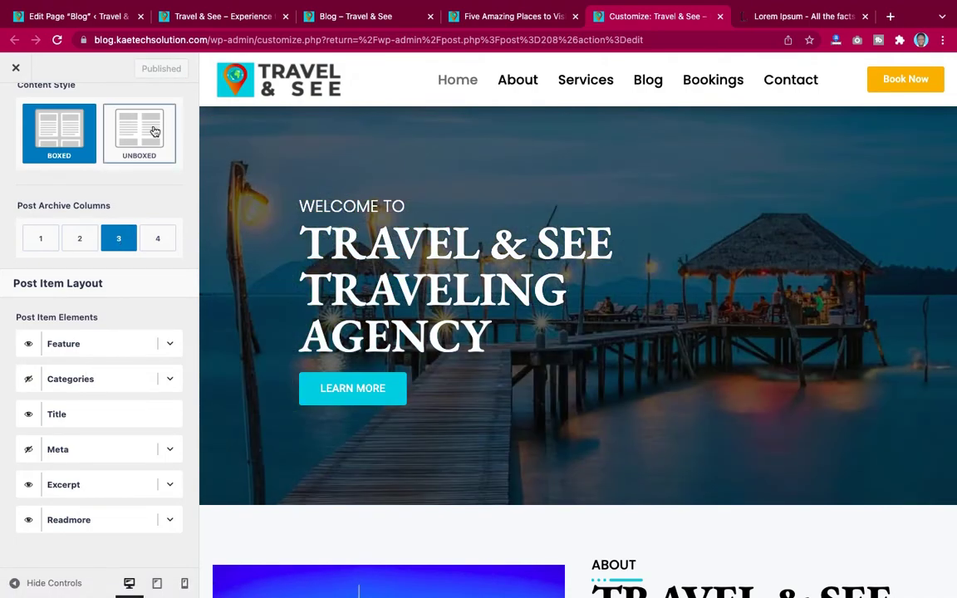
Step: Set the desktop Archive Title Background in the archive layout's design settings to the blue palette colour 2B6CB0
scroll(125, 287, "up", 5)
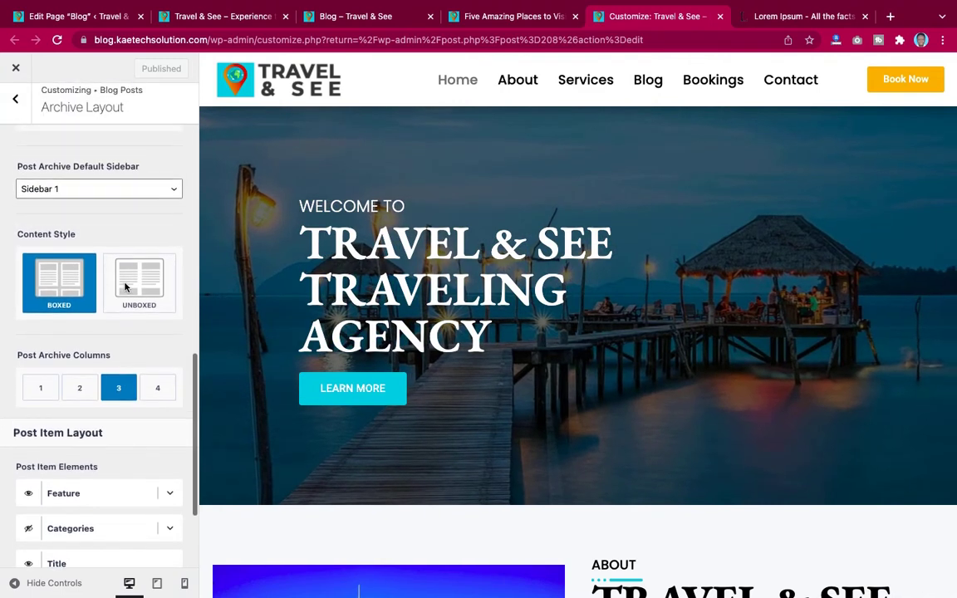
scroll(126, 289, "up", 6)
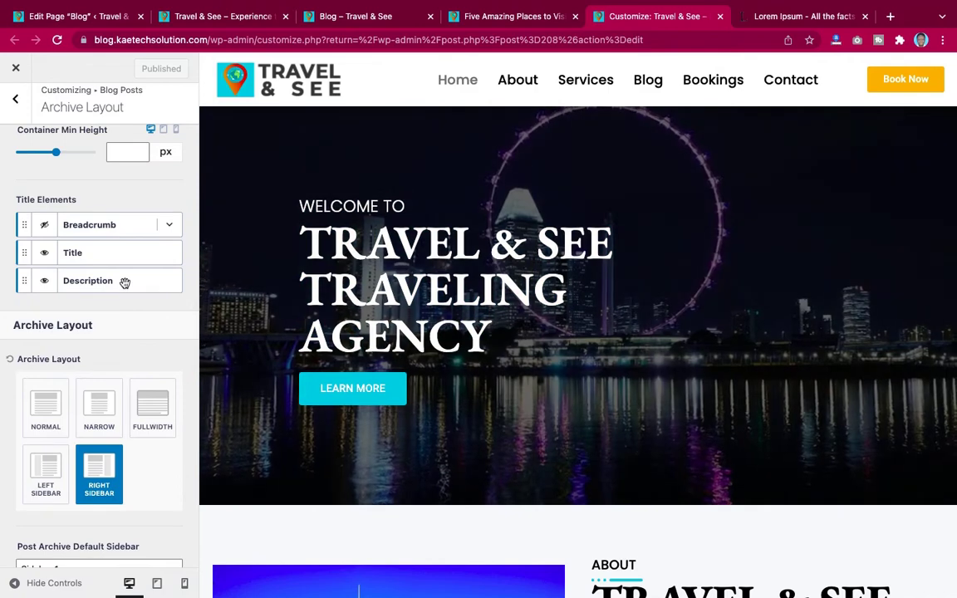
scroll(124, 285, "up", 2)
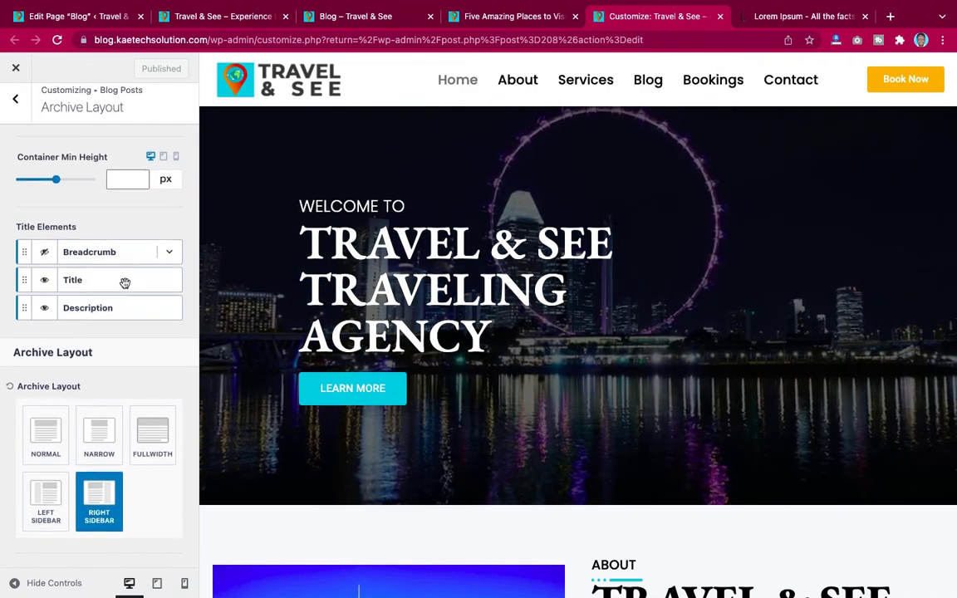
scroll(125, 283, "up", 4)
scroll(124, 284, "up", 10)
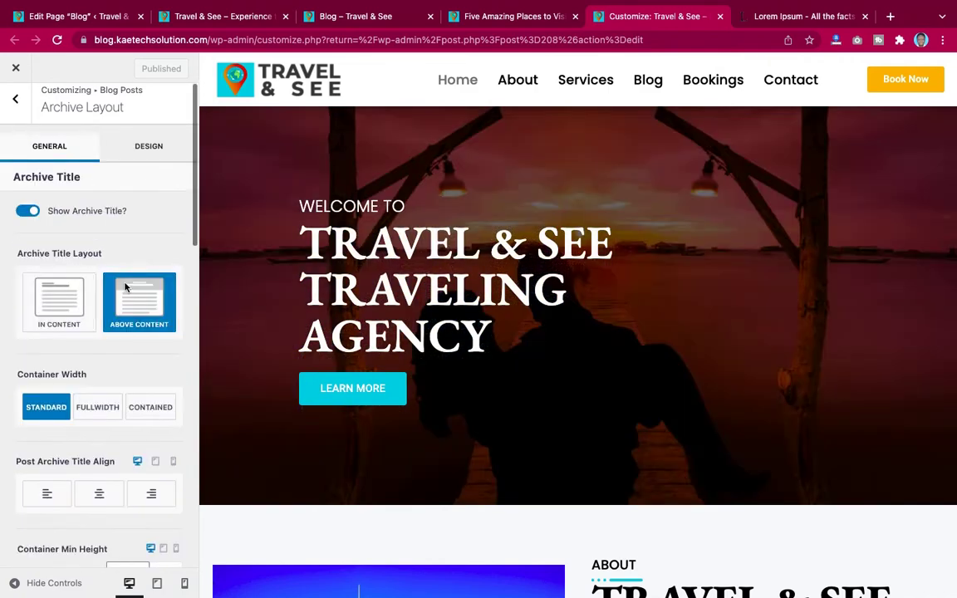
left_click(143, 149)
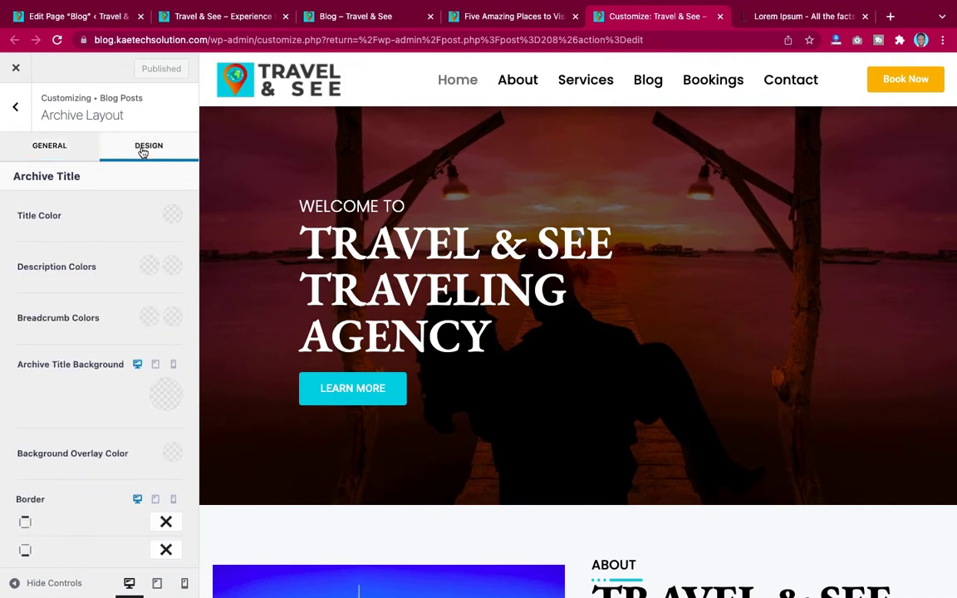
scroll(103, 269, "down", 8)
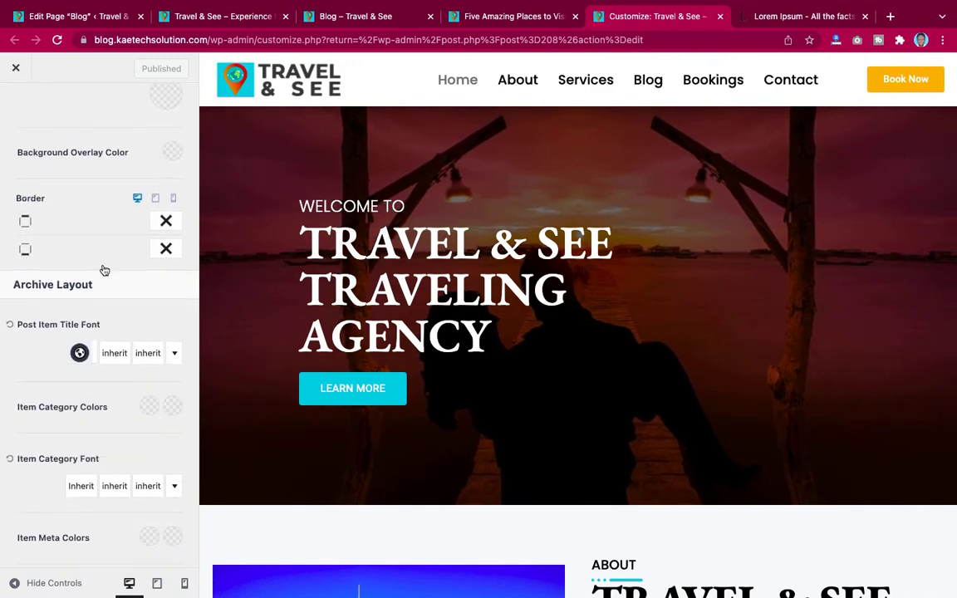
scroll(102, 267, "up", 8)
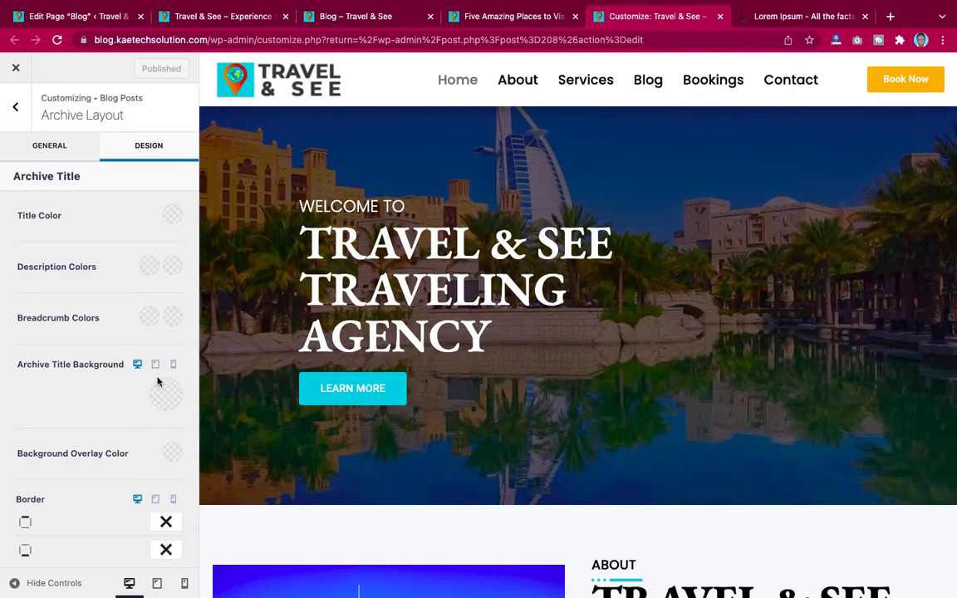
scroll(158, 382, "down", 3)
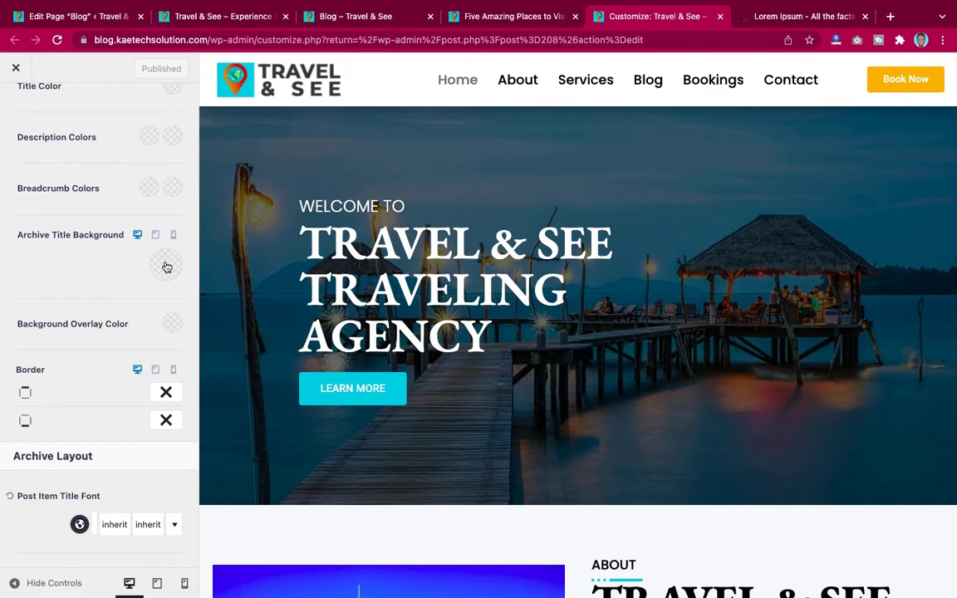
left_click(167, 267)
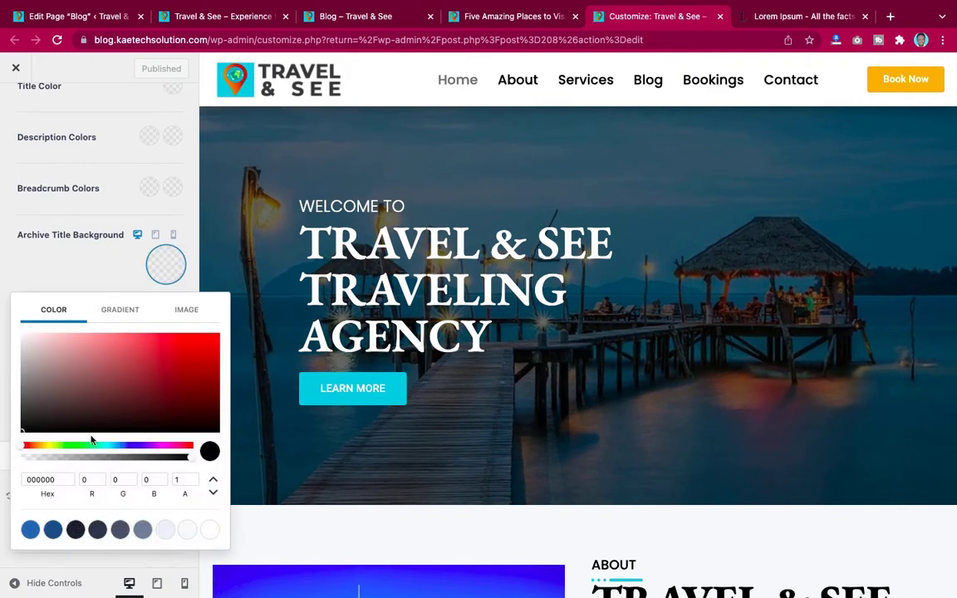
left_click(31, 530)
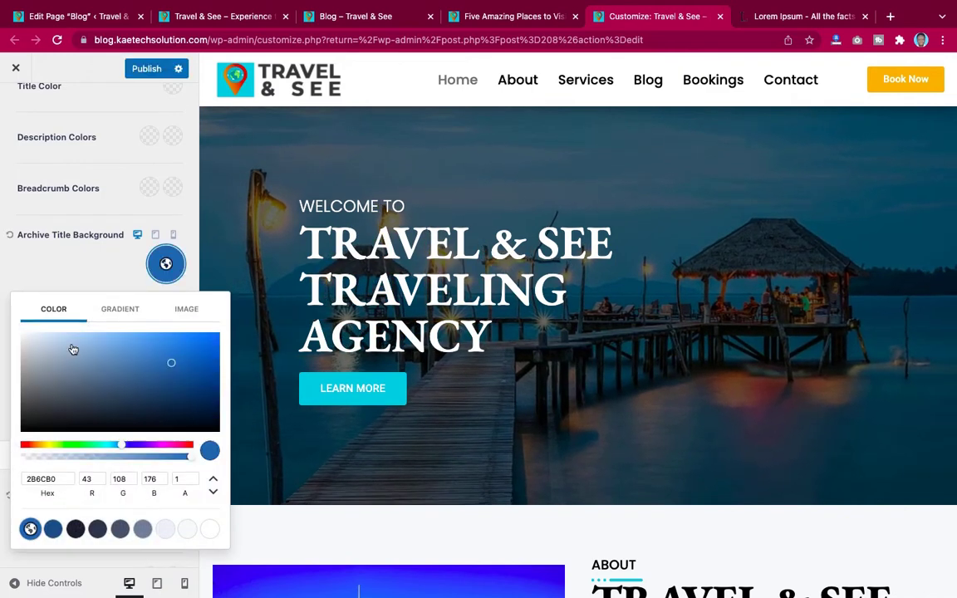
left_click(78, 275)
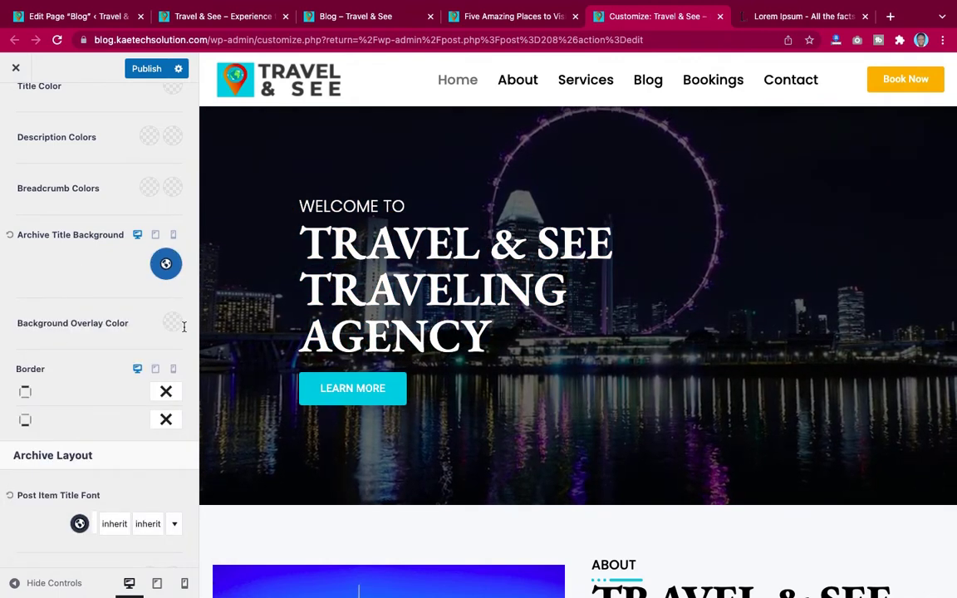
Step: Set the archive Title Color to the white palette colour FFFFFF and publish the design changes
scroll(95, 326, "down", 5)
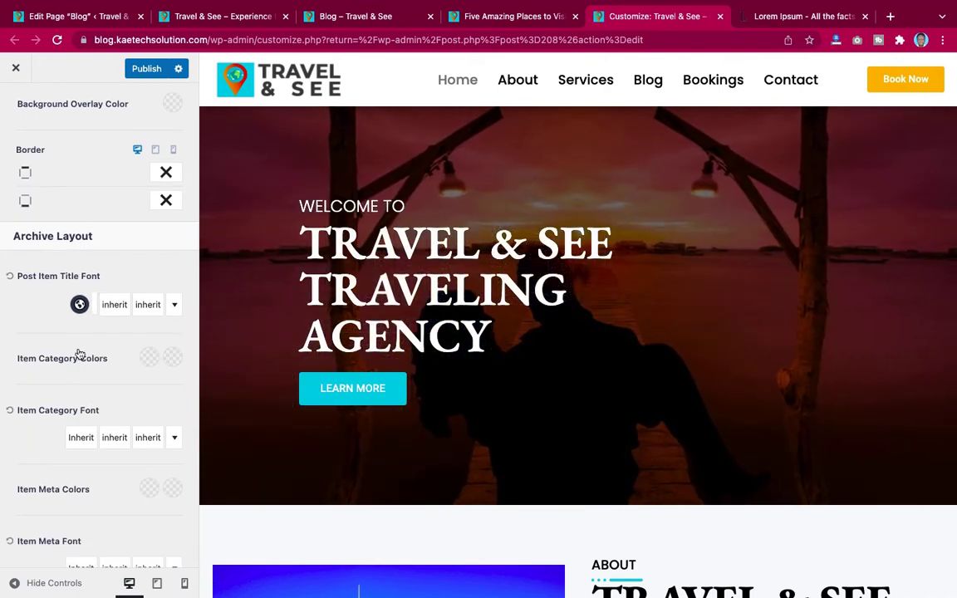
scroll(79, 353, "down", 3)
scroll(79, 353, "down", 2)
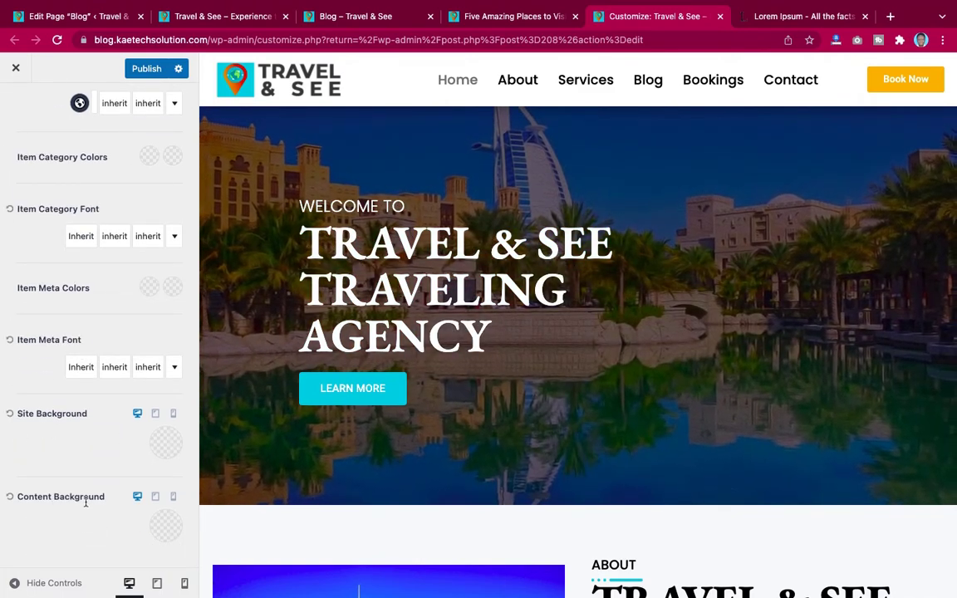
scroll(128, 494, "up", 7)
scroll(128, 493, "up", 7)
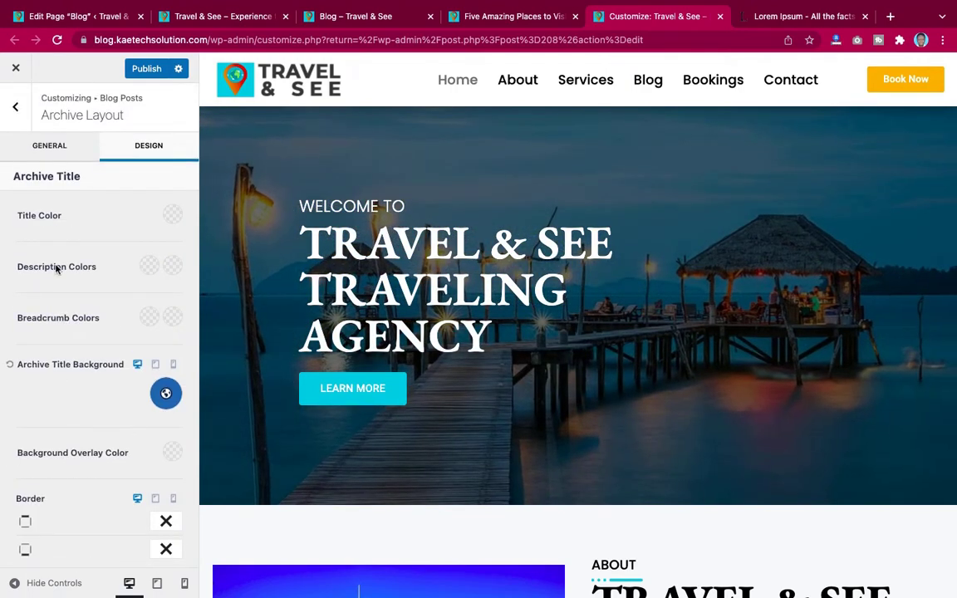
left_click(173, 216)
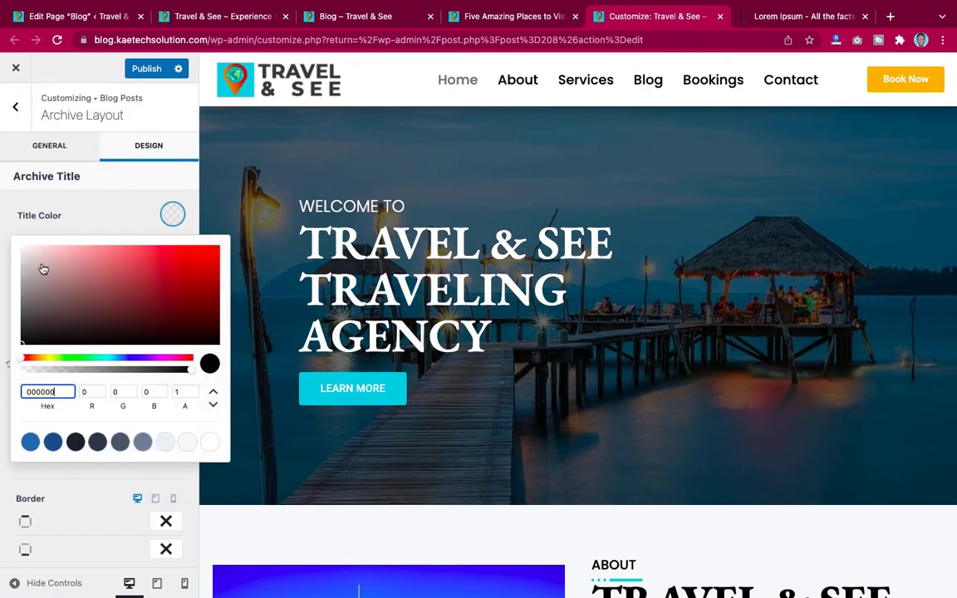
left_click(210, 442)
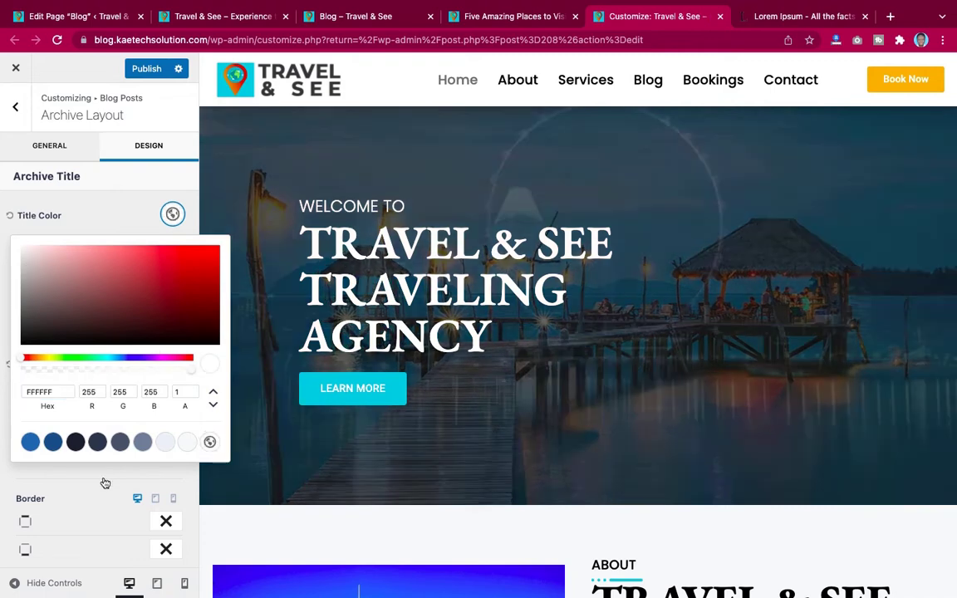
left_click(105, 483)
left_click(143, 70)
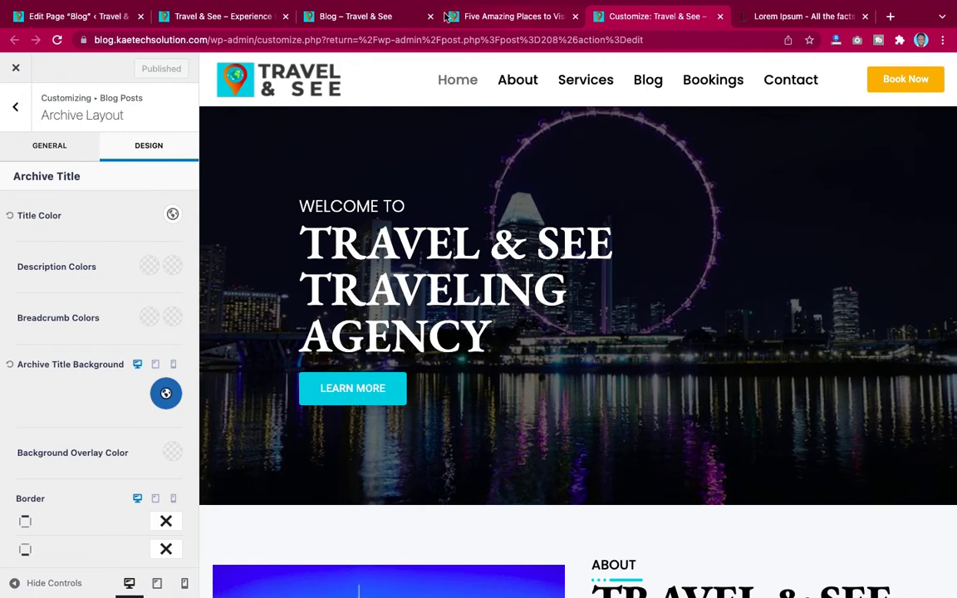
Step: Check the title banner, post listing and sidebar widgets on the live Blog page
left_click(381, 16)
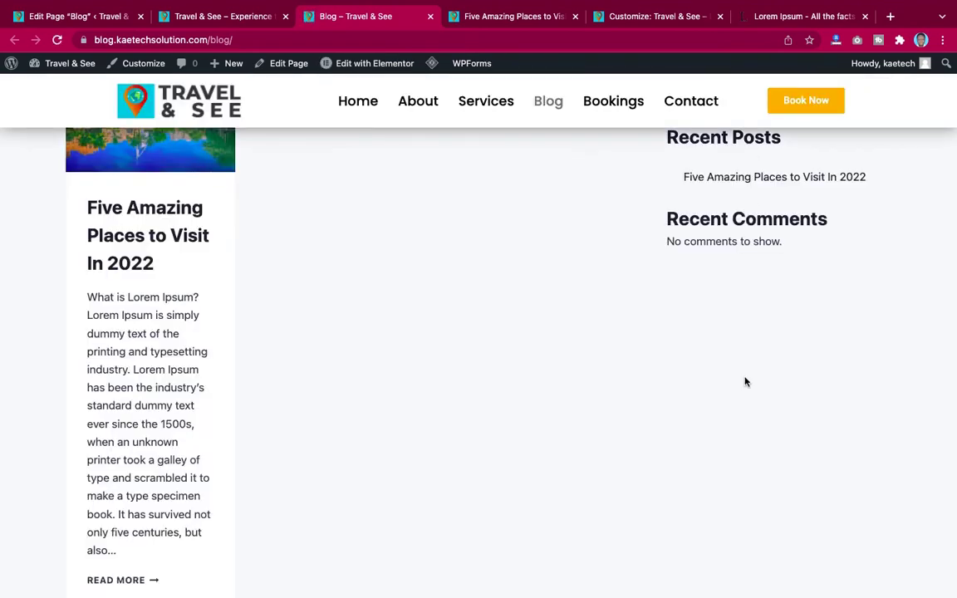
scroll(746, 381, "up", 2)
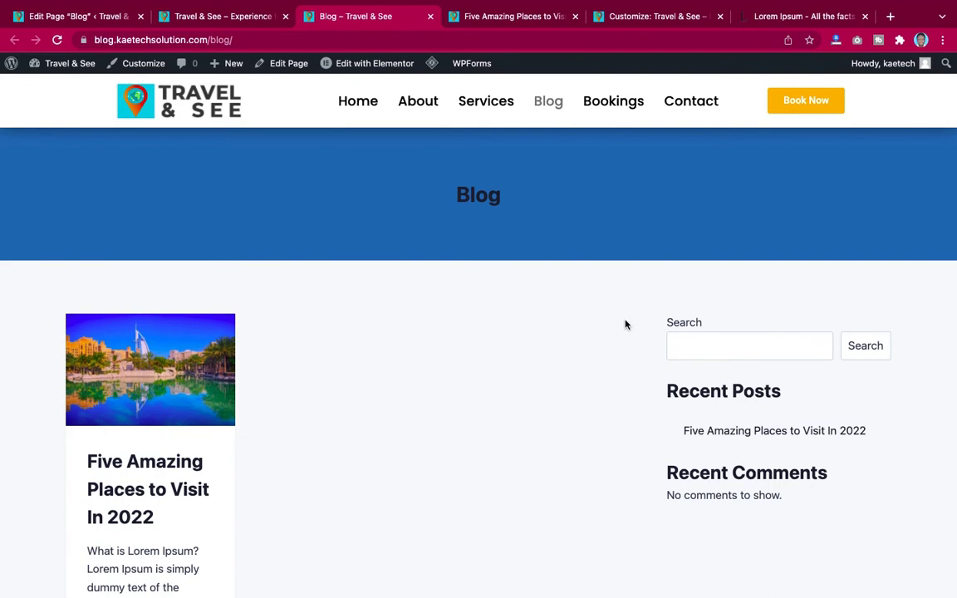
scroll(626, 324, "down", 4)
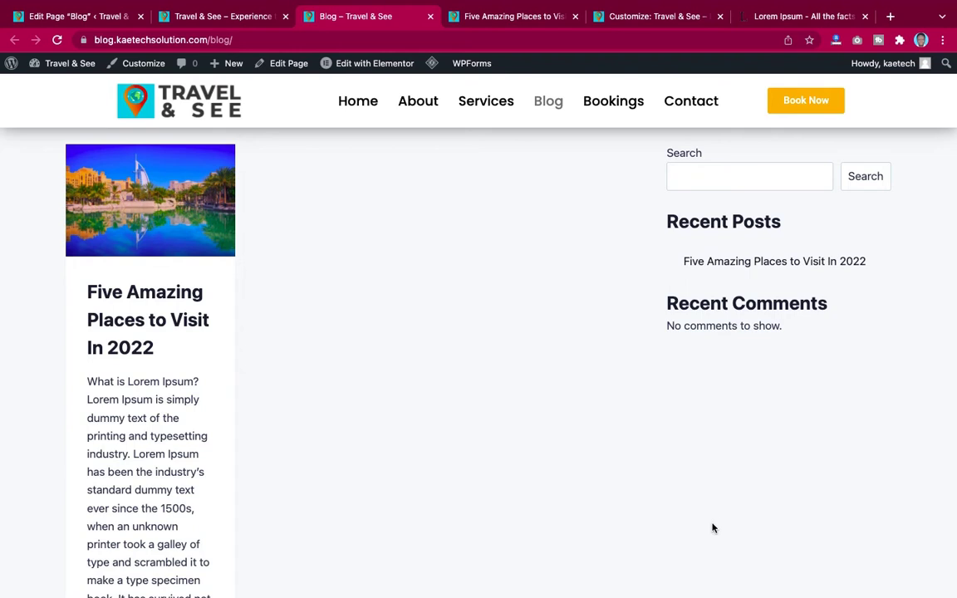
scroll(712, 528, "up", 2)
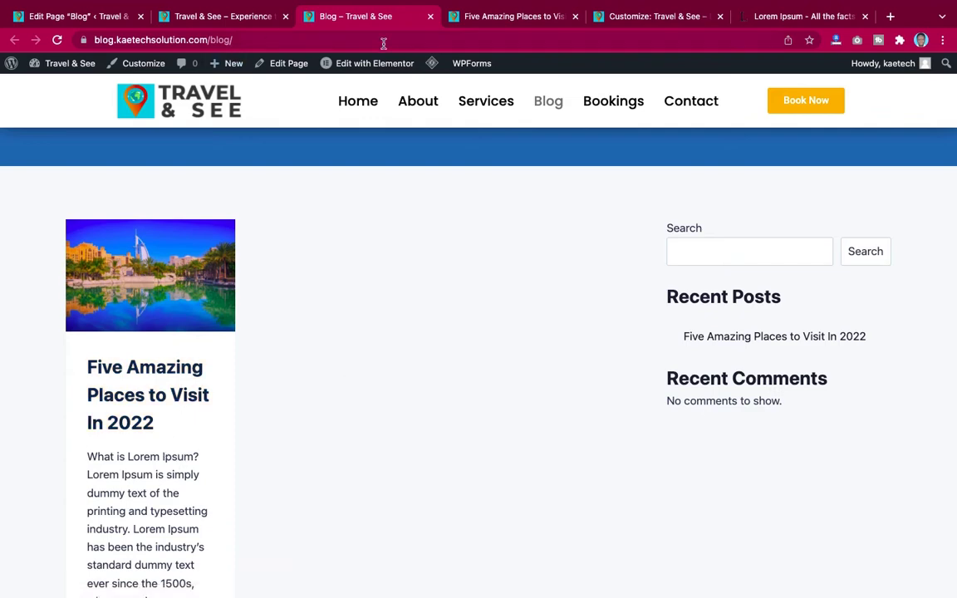
Step: Set the number of Post Archive Columns to 2 in the archive layout's general settings
left_click(654, 18)
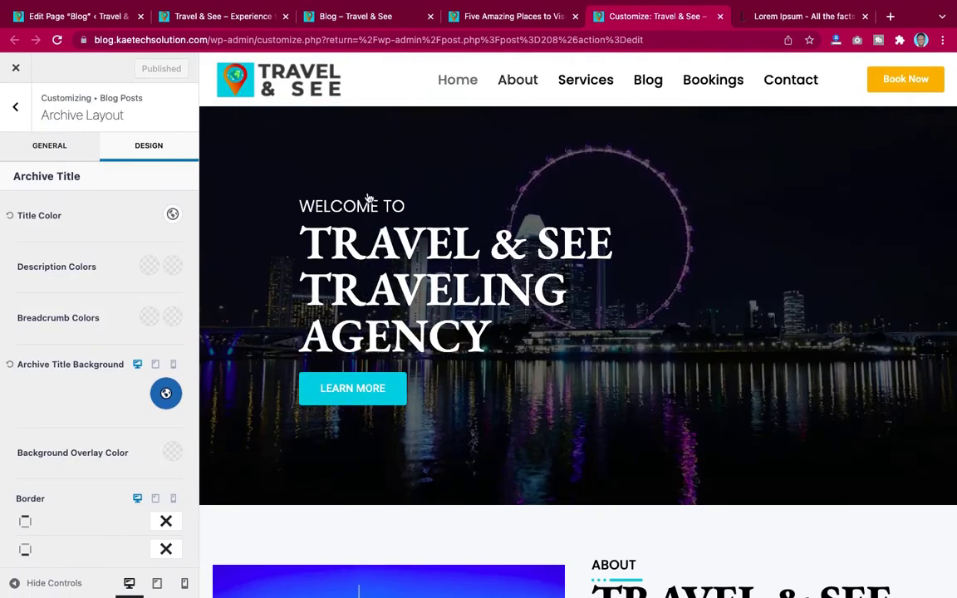
left_click(50, 143)
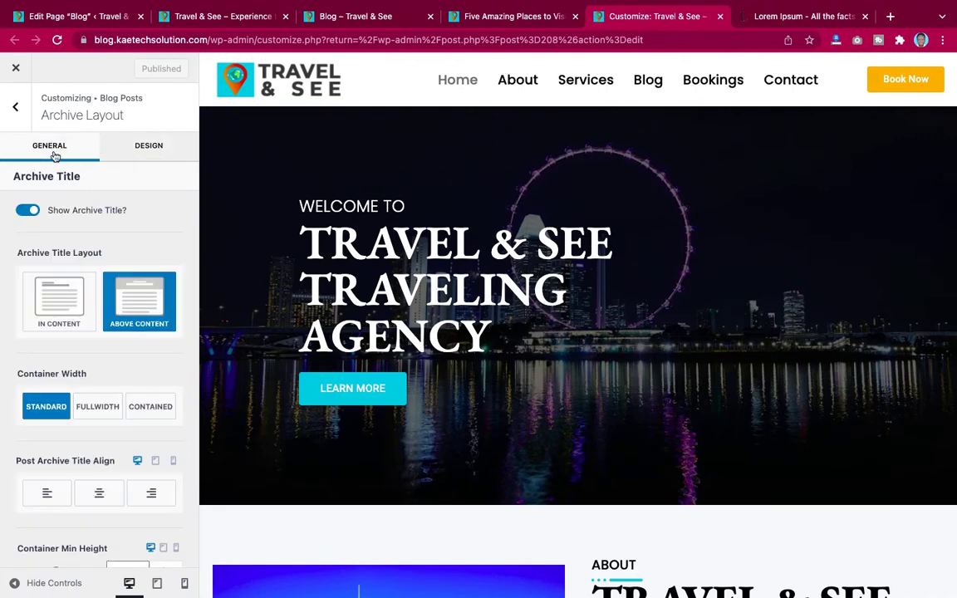
scroll(77, 336, "down", 5)
scroll(78, 336, "down", 8)
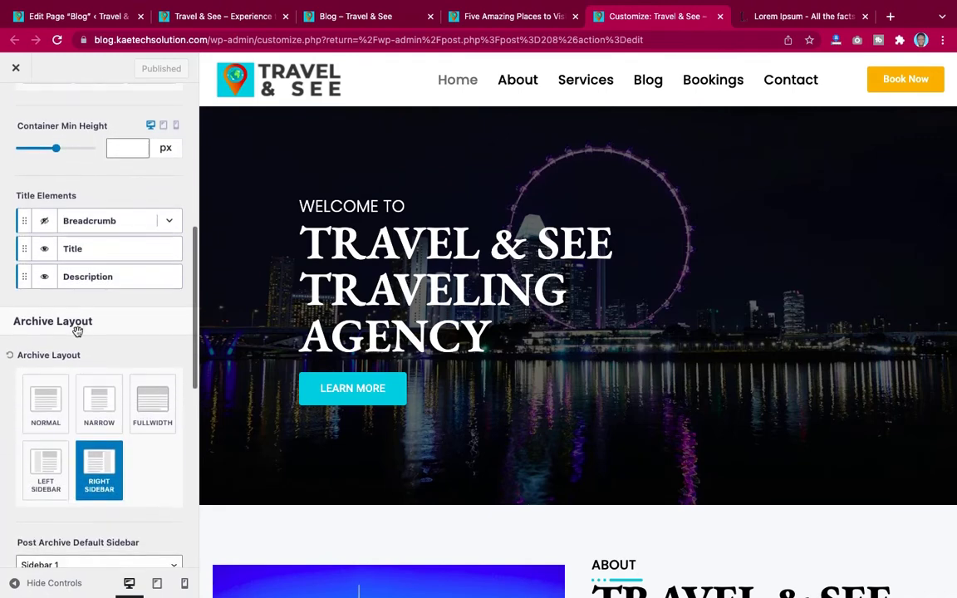
scroll(77, 336, "down", 5)
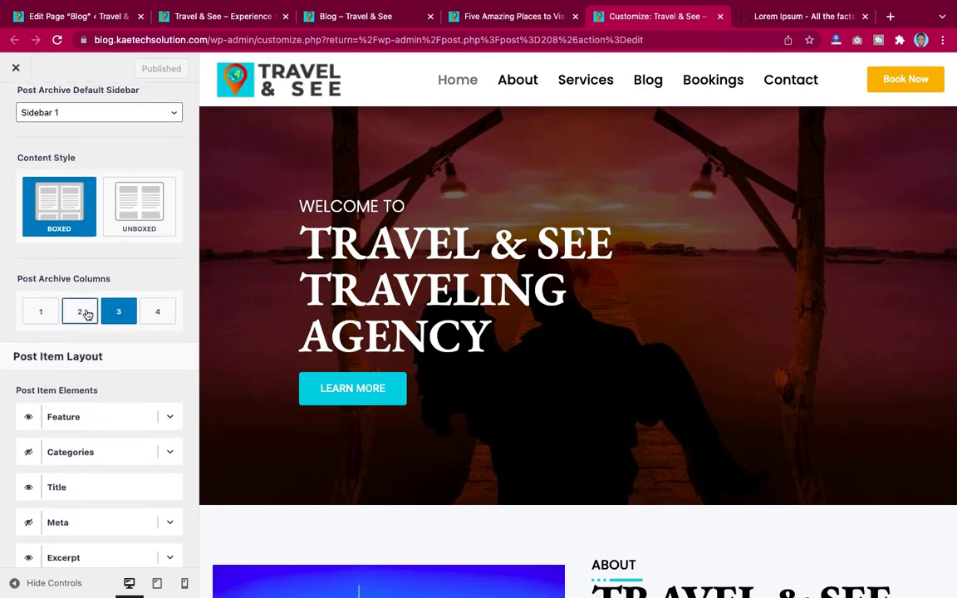
left_click(81, 311)
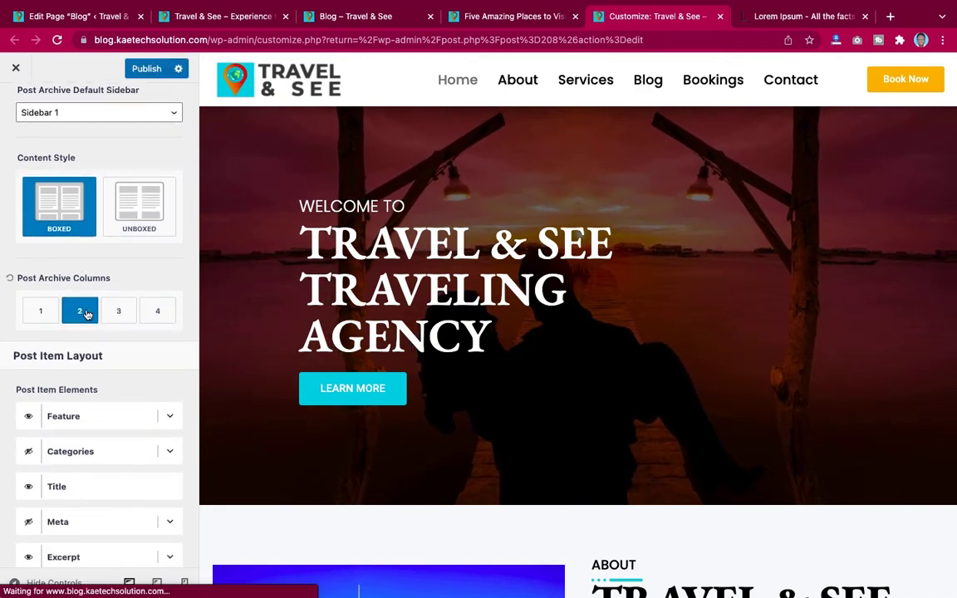
Step: Review the archive title layout, container width and title alignment options, then publish the column change
scroll(87, 314, "up", 8)
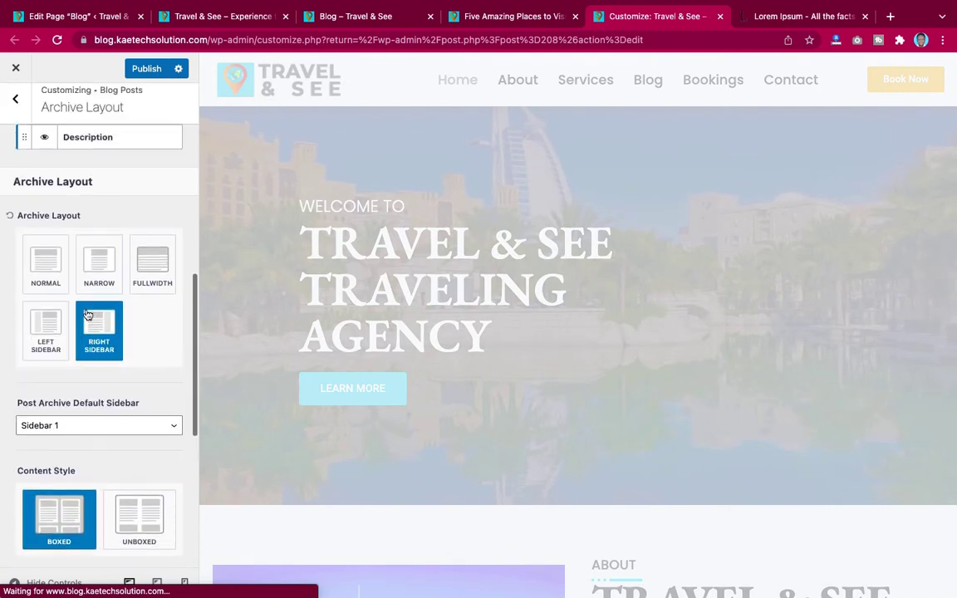
scroll(86, 314, "up", 4)
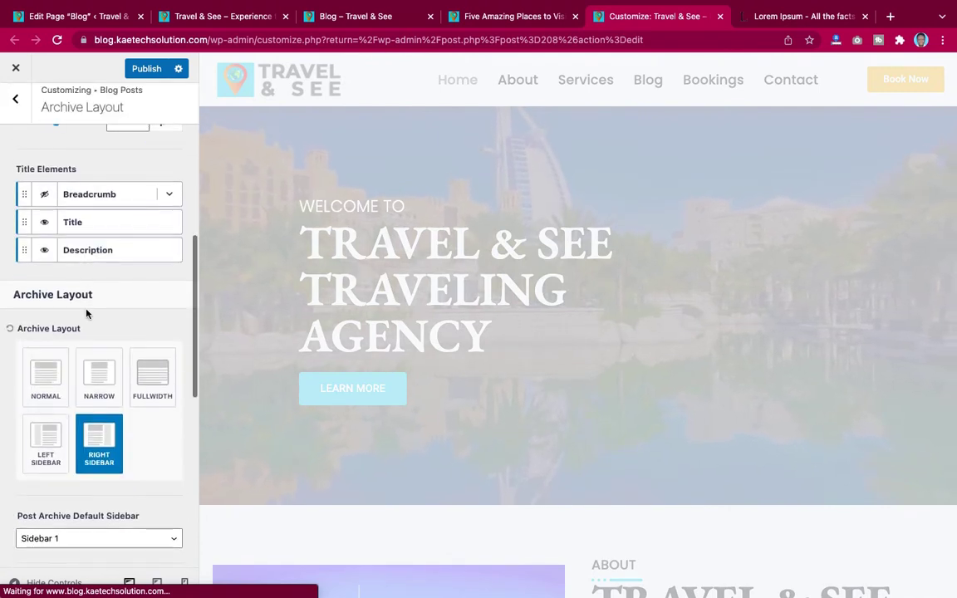
scroll(87, 314, "up", 5)
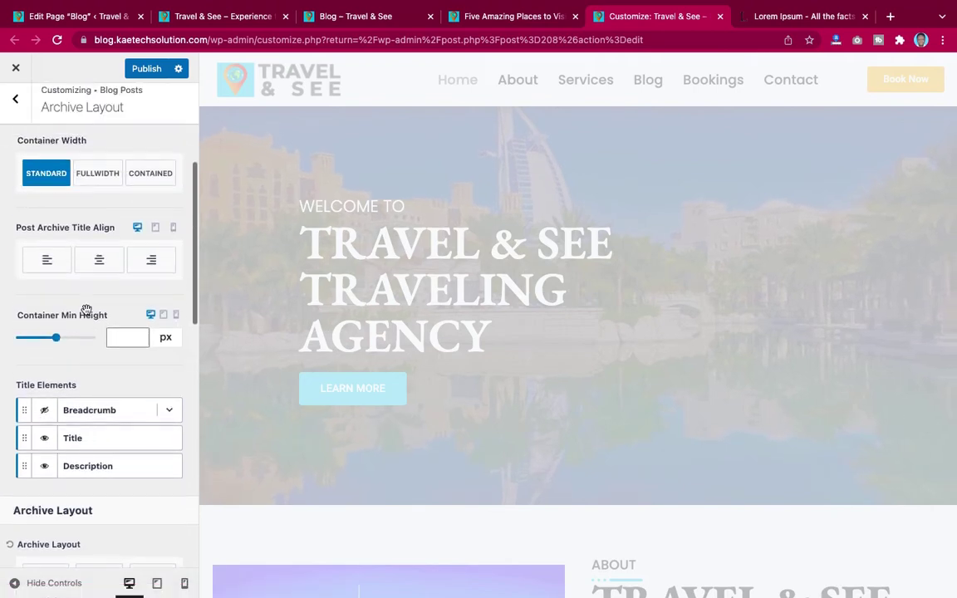
scroll(87, 313, "up", 3)
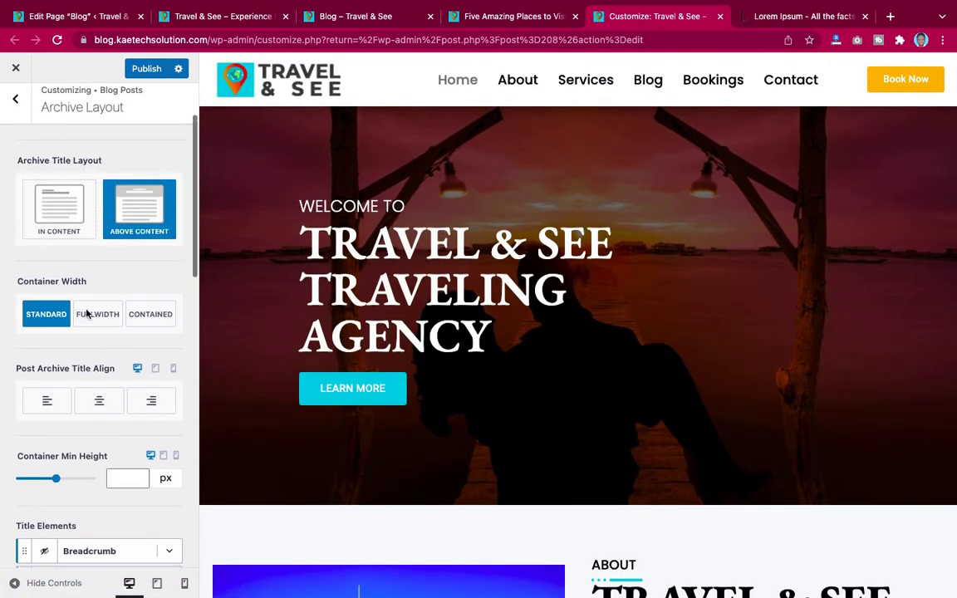
scroll(87, 314, "up", 3)
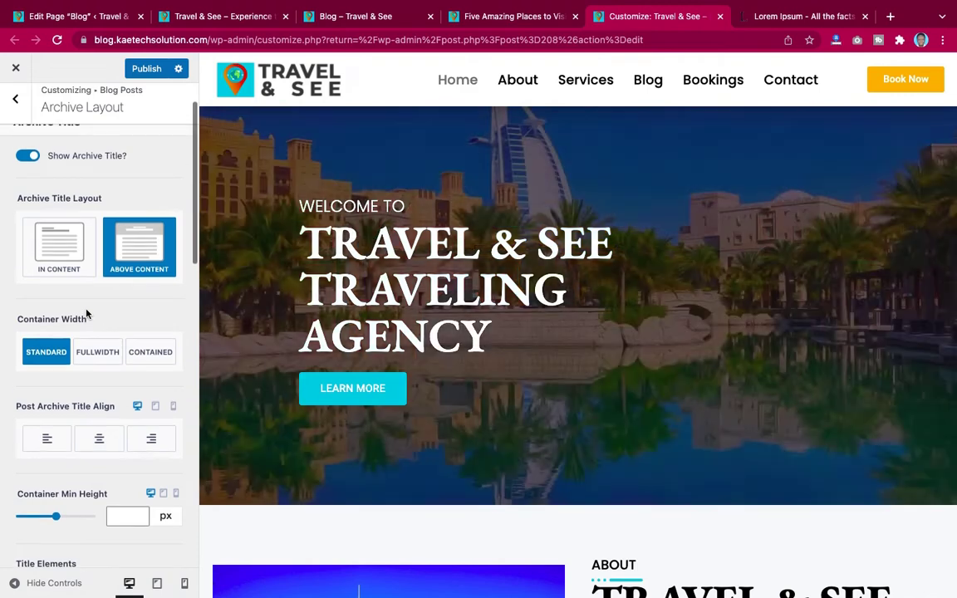
scroll(87, 314, "down", 1)
left_click(106, 333)
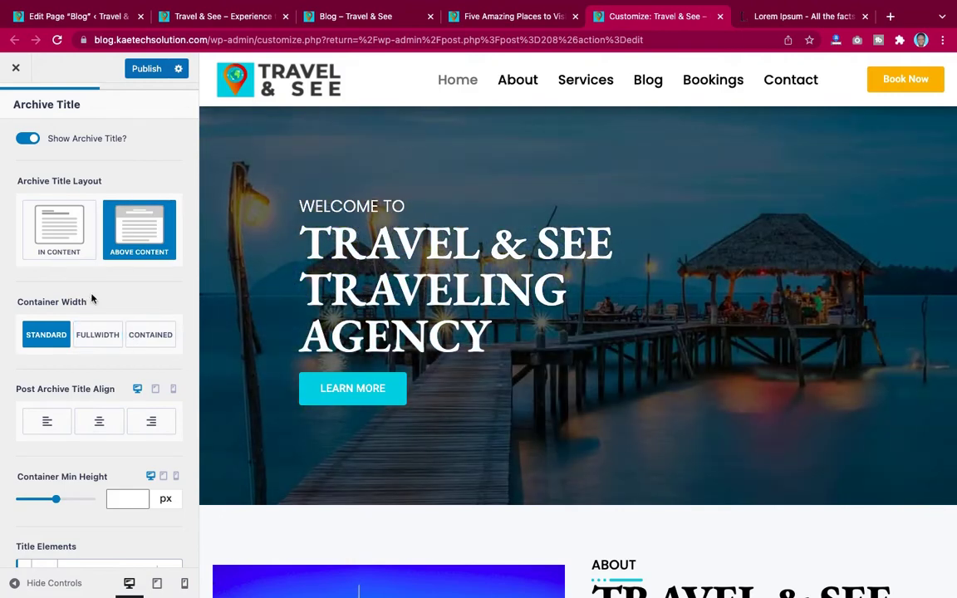
scroll(91, 299, "up", 2)
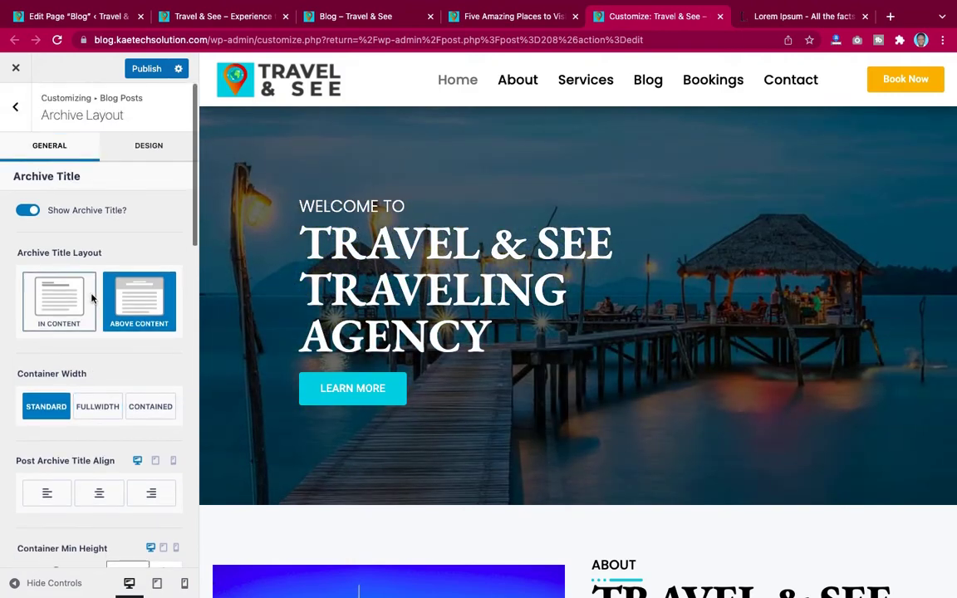
left_click(147, 70)
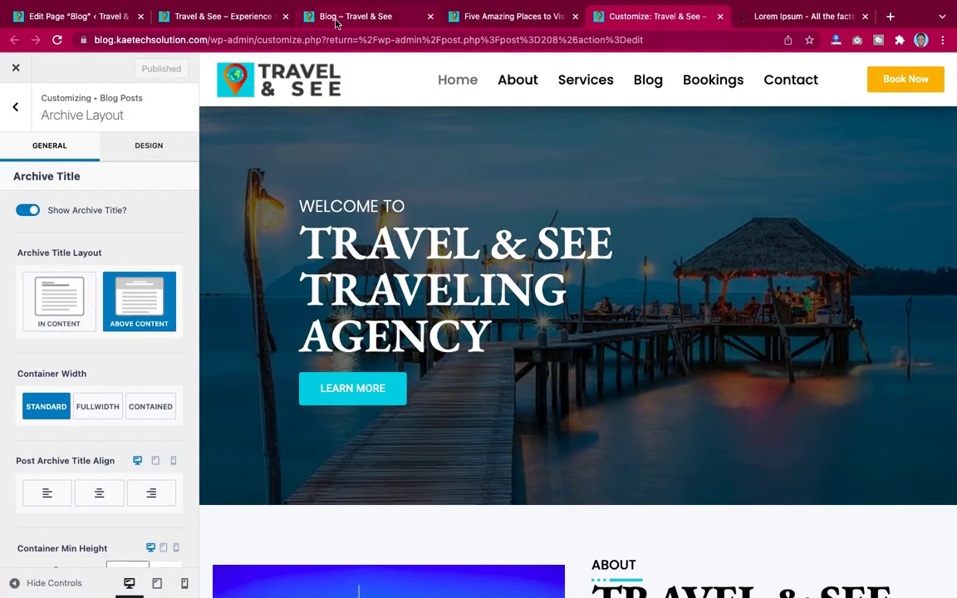
Step: Reload the live Blog page and examine its header, post listing, sidebar and footer
left_click(336, 23)
left_click(56, 39)
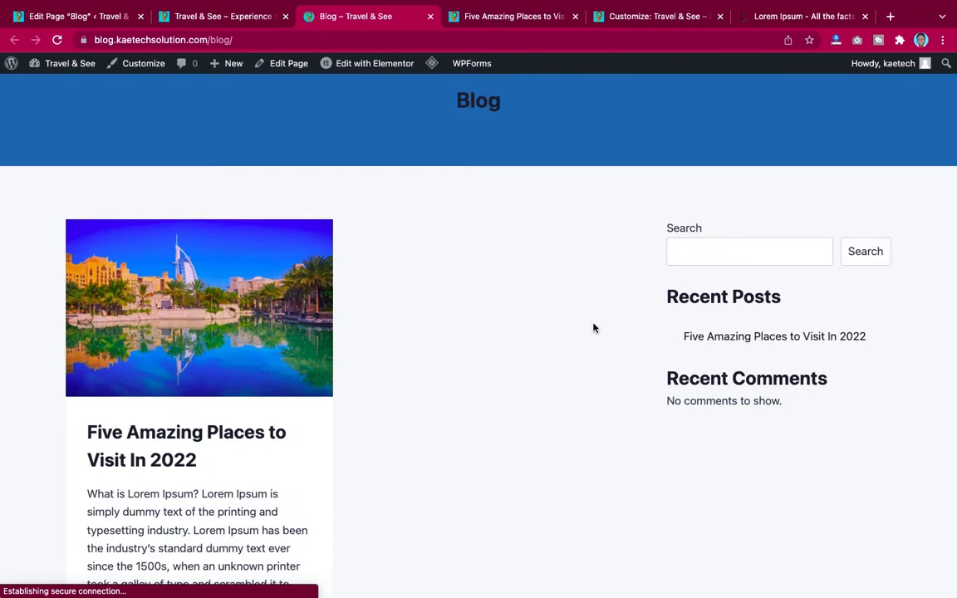
scroll(611, 338, "down", 3)
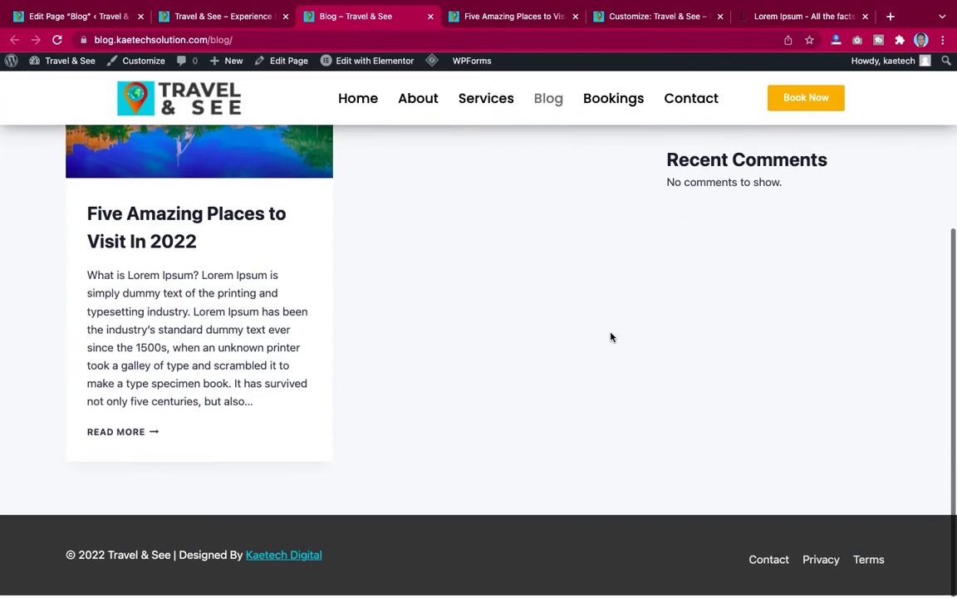
scroll(611, 337, "up", 5)
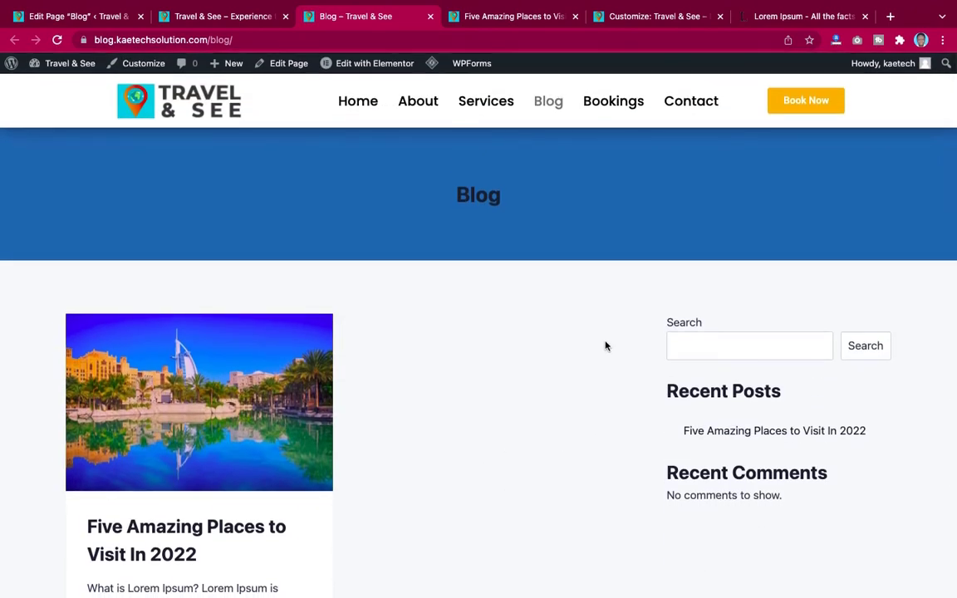
scroll(606, 346, "down", 4)
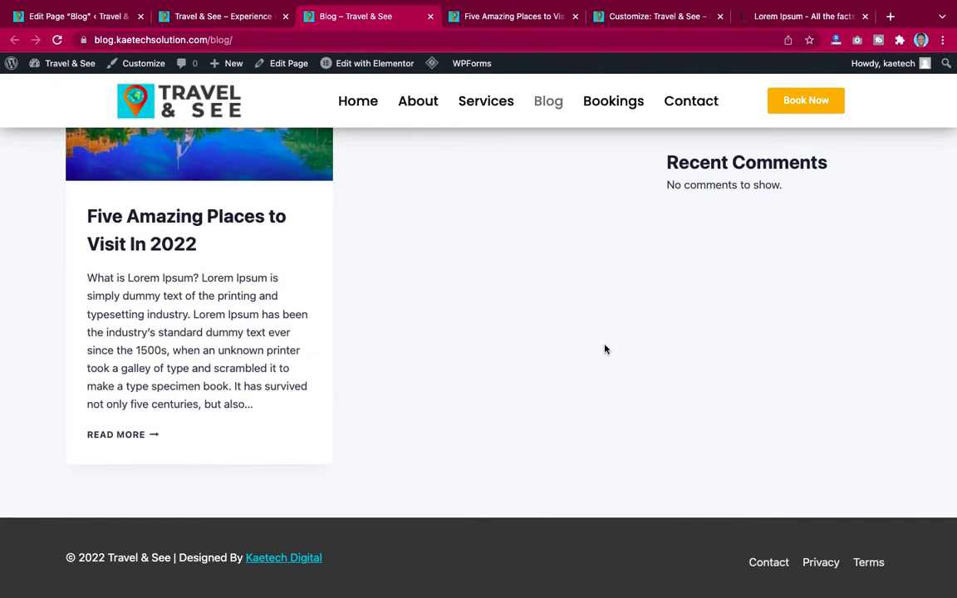
scroll(605, 349, "up", 5)
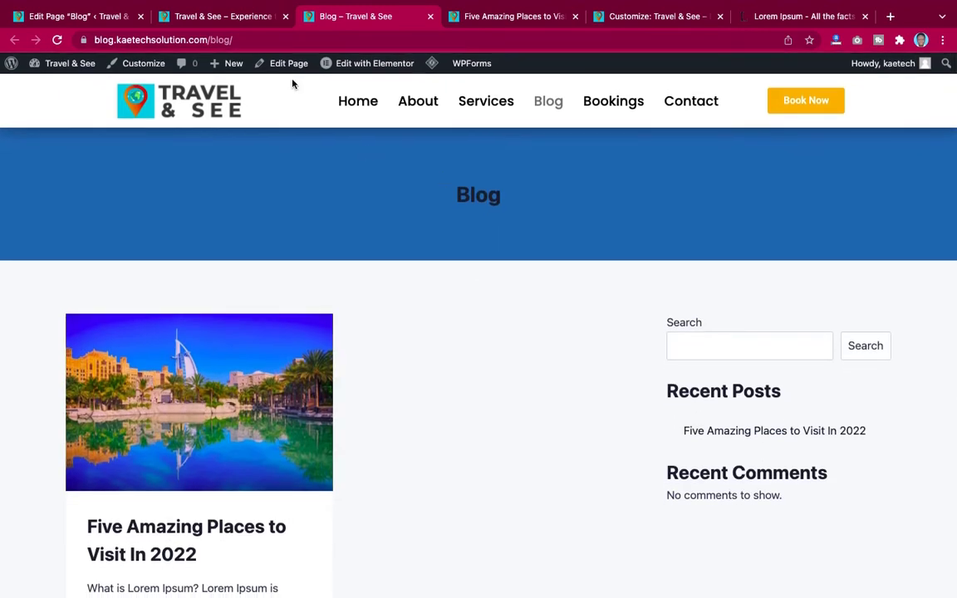
Step: Create a new blog post titled "Honeymoon Destinations Around The World"
left_click(81, 17)
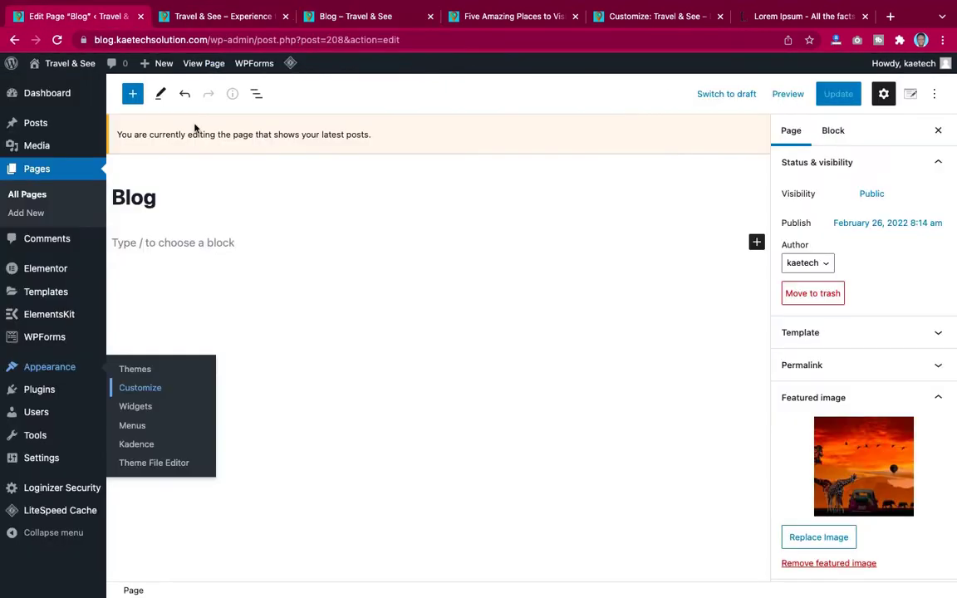
mouse_move(35, 123)
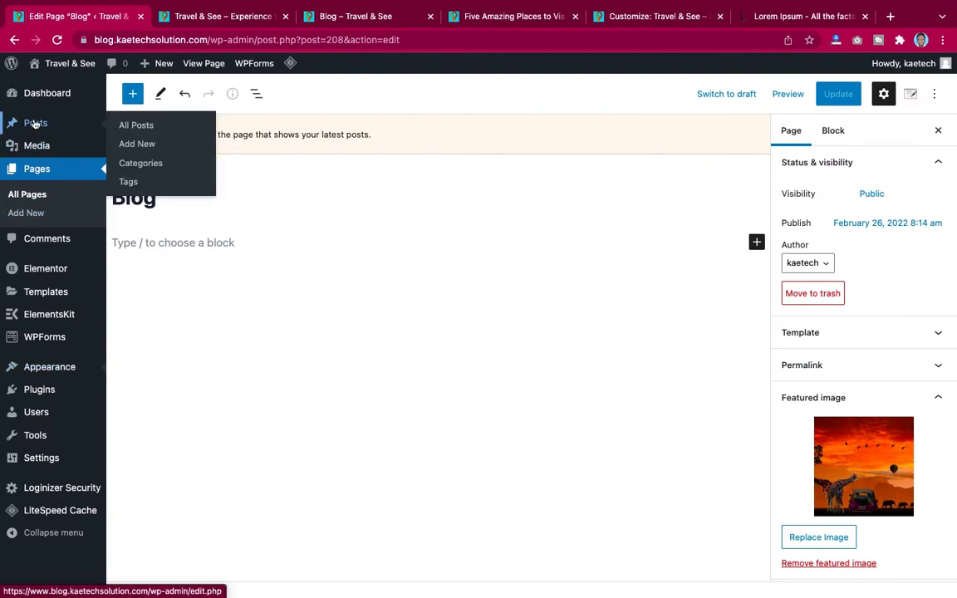
left_click(138, 147)
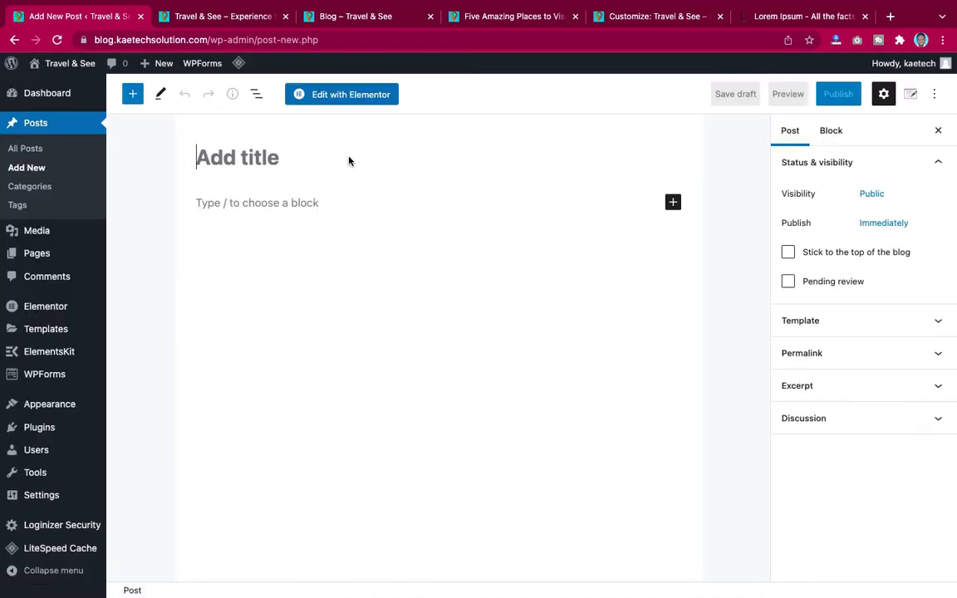
type("Hoeny")
key("BackSpace")
key("BackSpace")
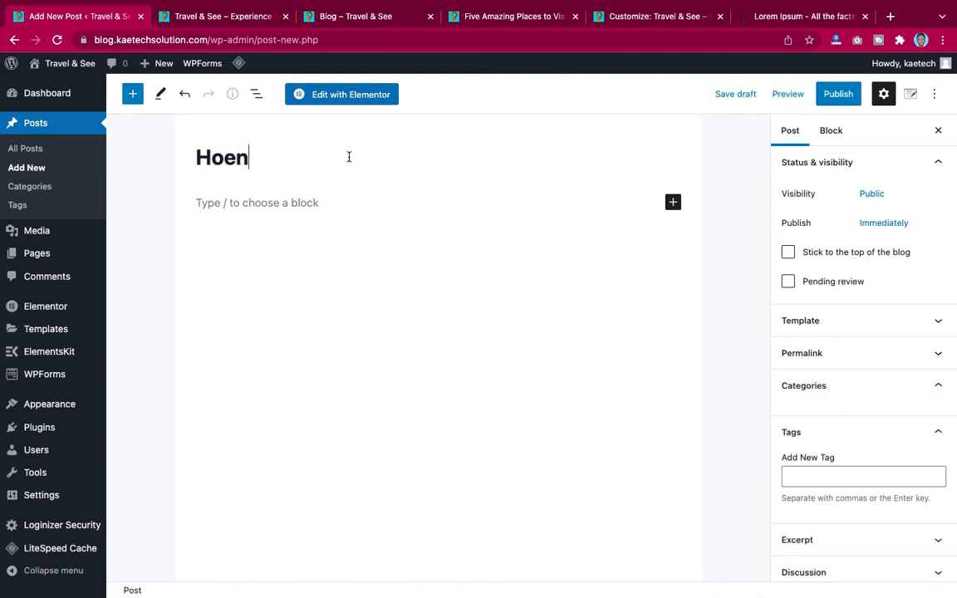
key("BackSpace")
key("BackSpace")
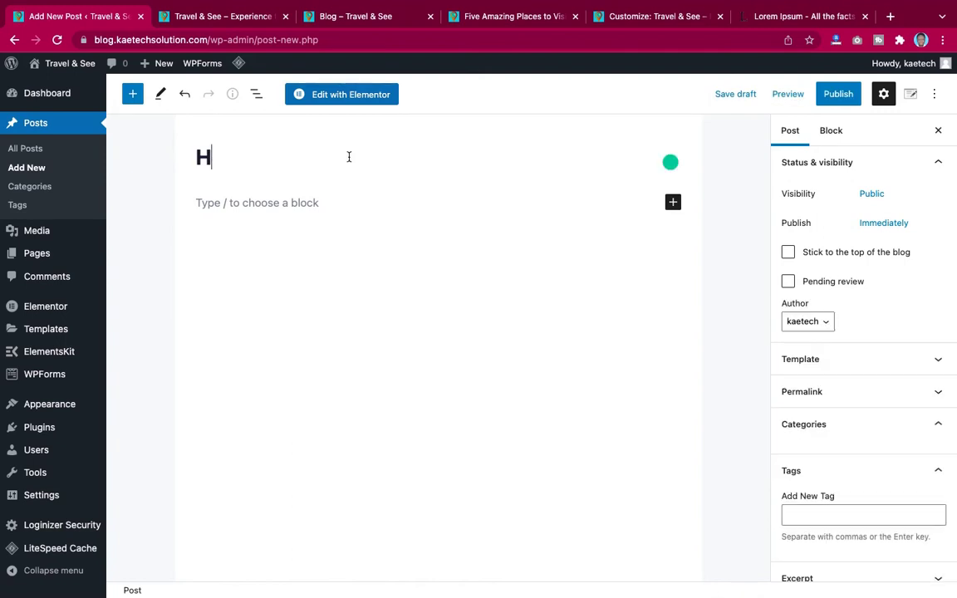
type("oneymoon")
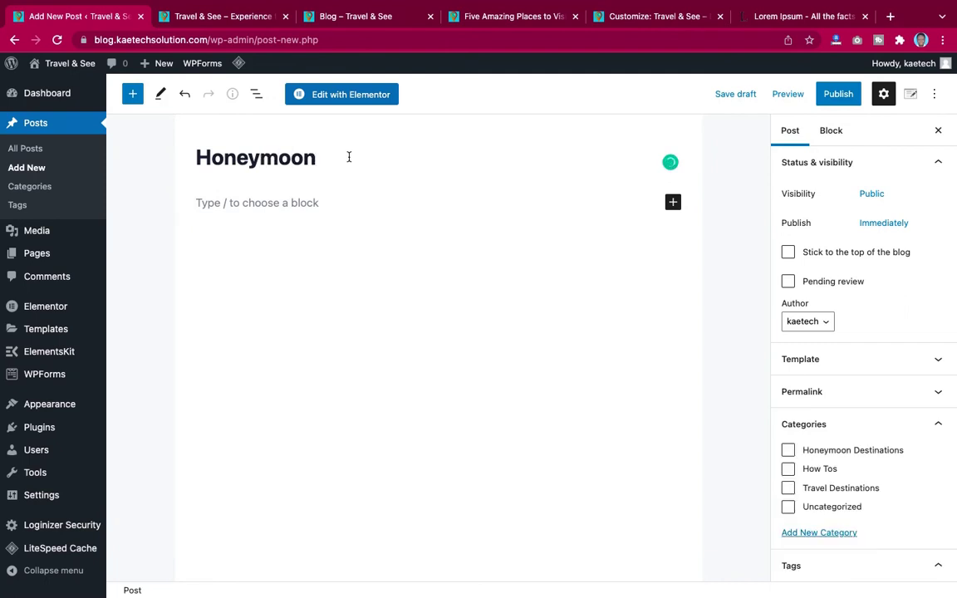
type(" Destinati")
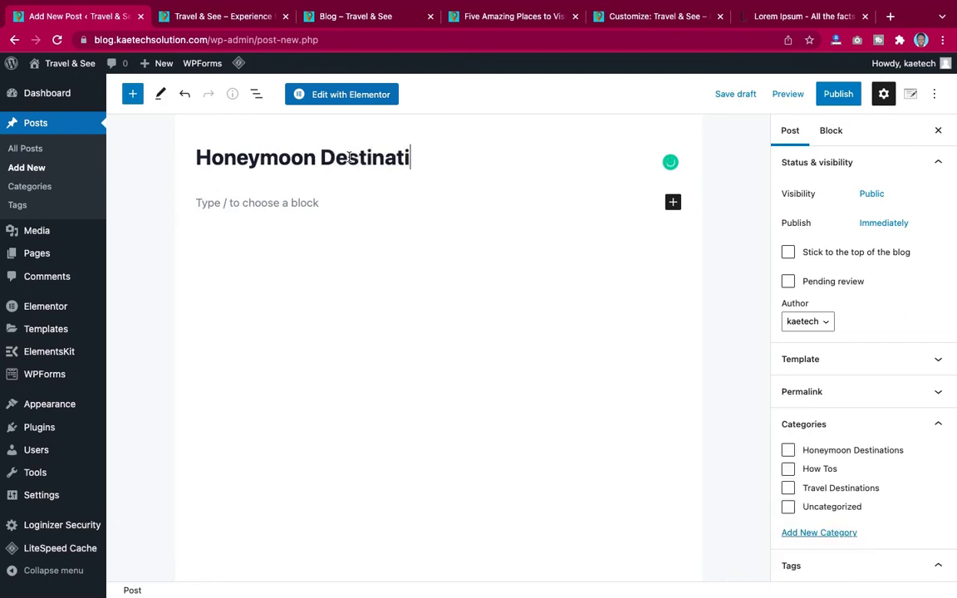
type("ons A")
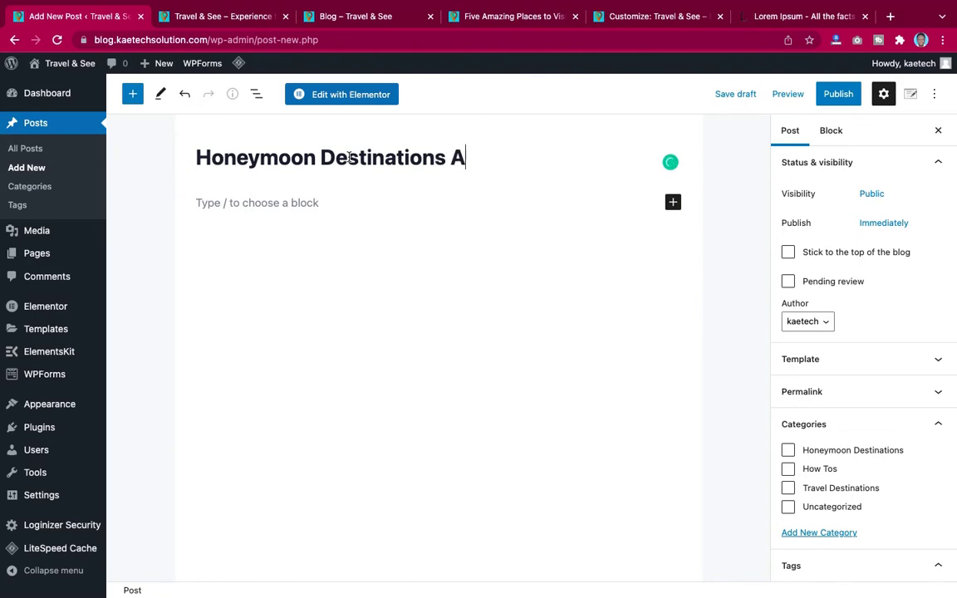
type("rr")
type("o")
type("und ")
type("The")
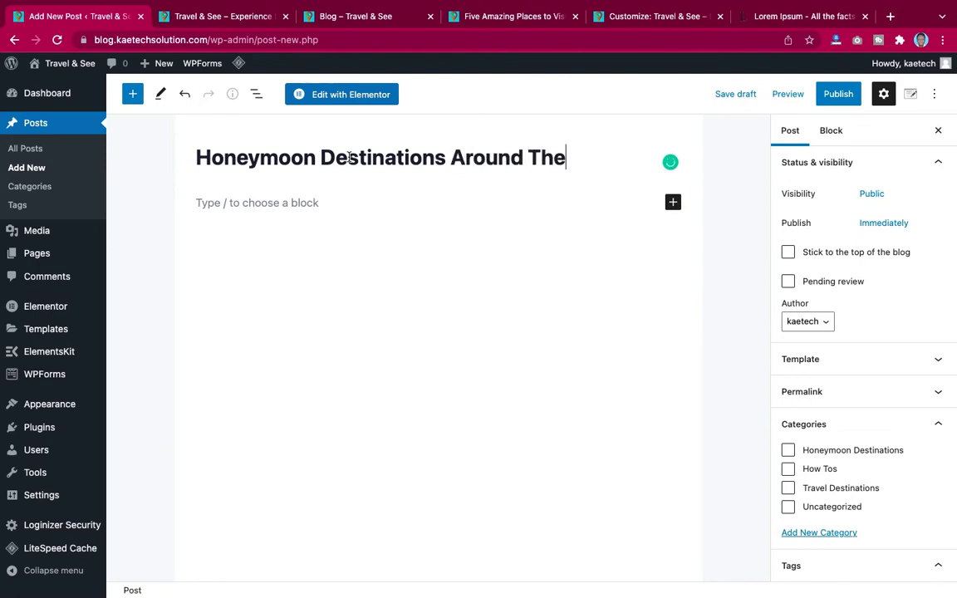
type(" World")
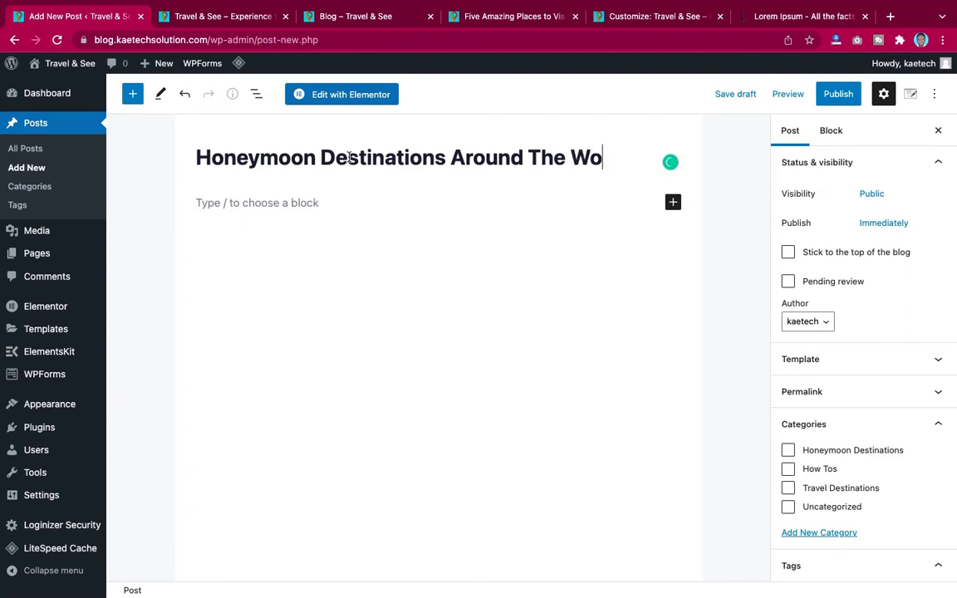
Step: Paste the copied Lorem Ipsum sections into the post body below the title
left_click(307, 205)
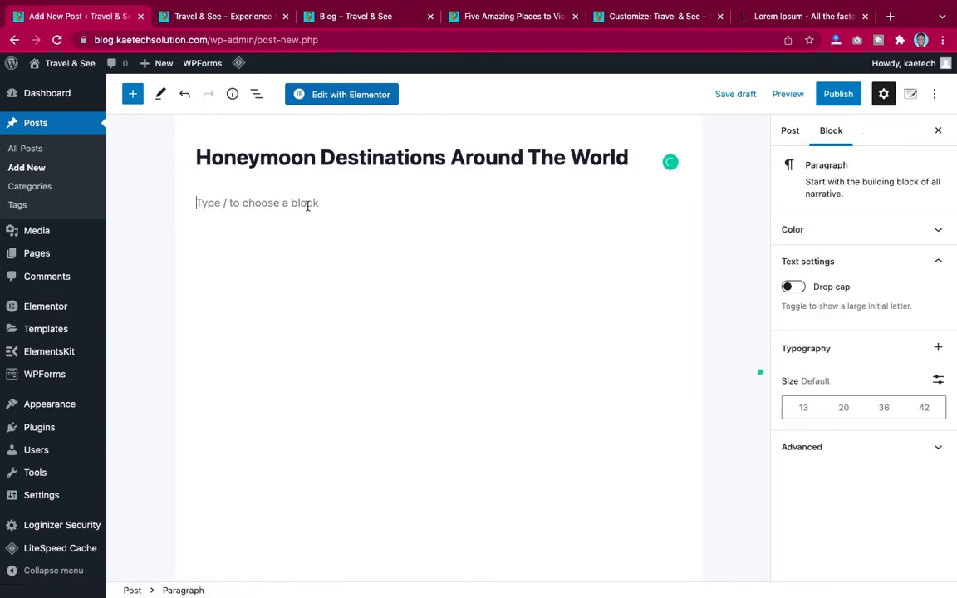
key("ctrl+v")
scroll(422, 252, "up", 15)
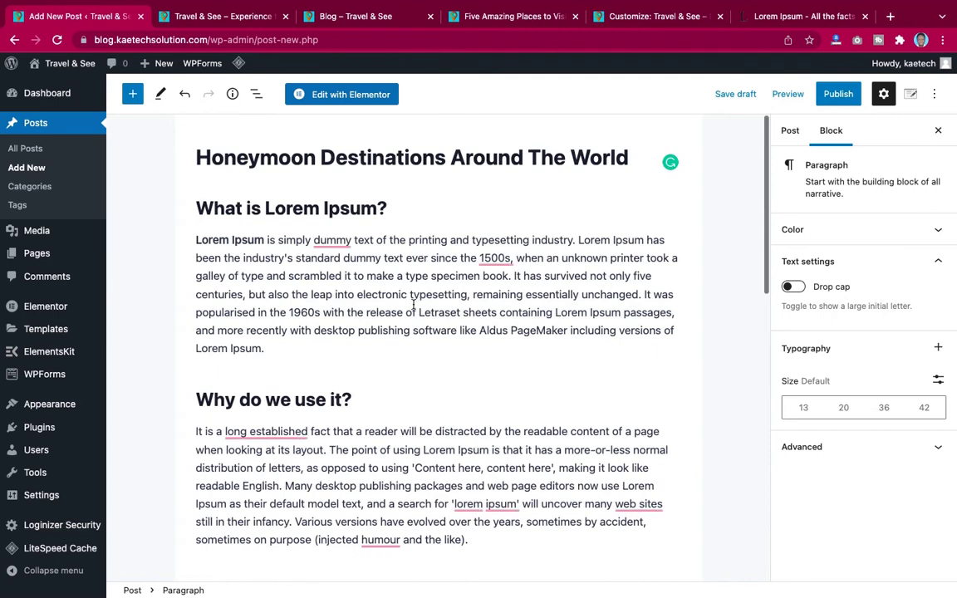
Step: Insert singapore-431421_1280.jpg from the media library as an image block above the "Why do we use it?" heading
left_click(438, 372)
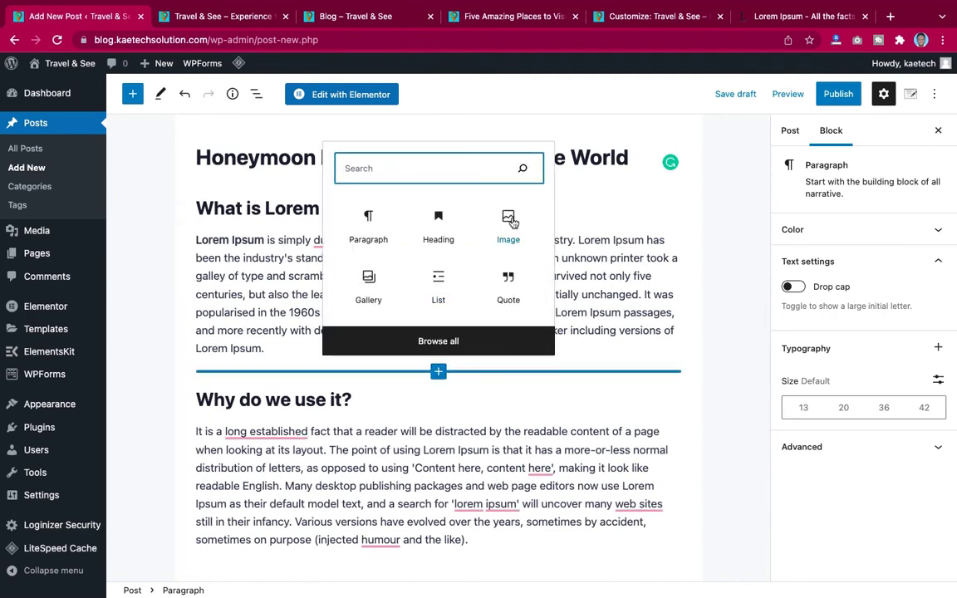
left_click(509, 223)
left_click(509, 223)
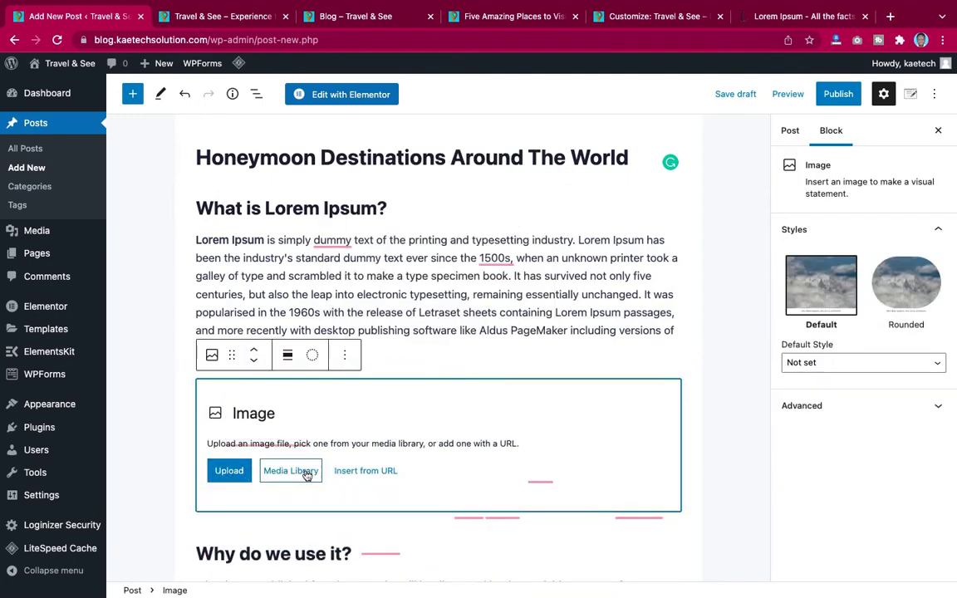
scroll(316, 435, "down", 3)
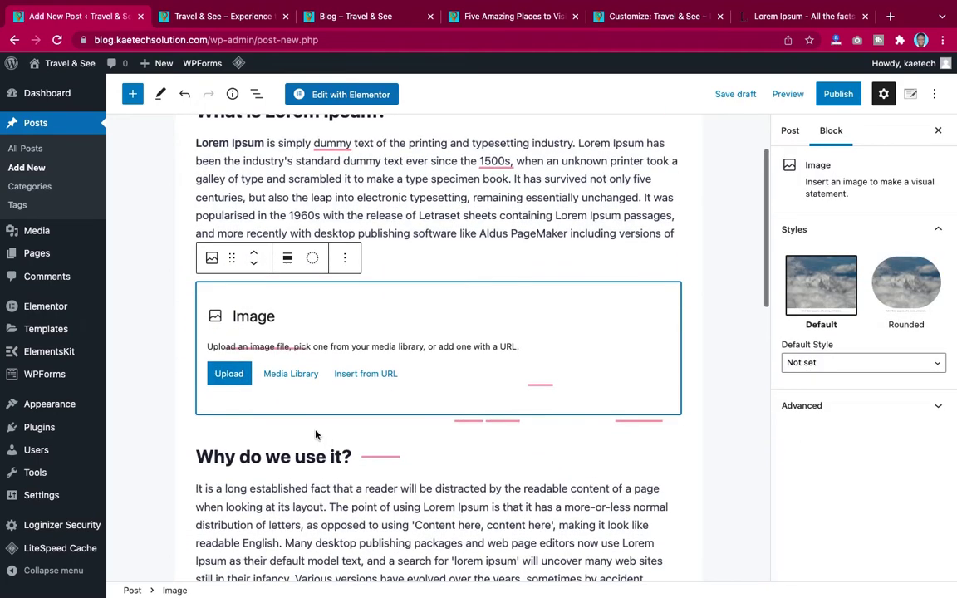
left_click(285, 378)
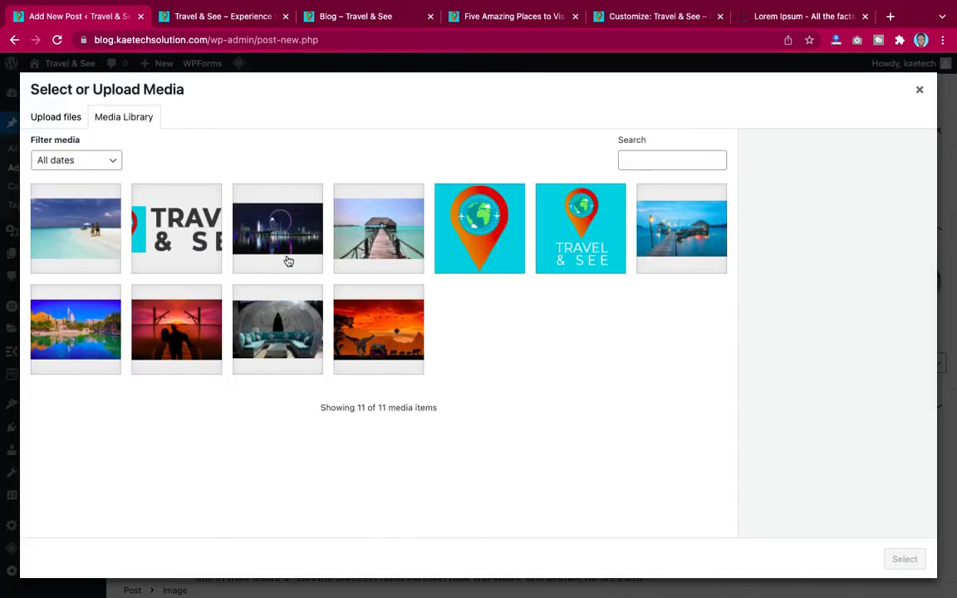
left_click(259, 228)
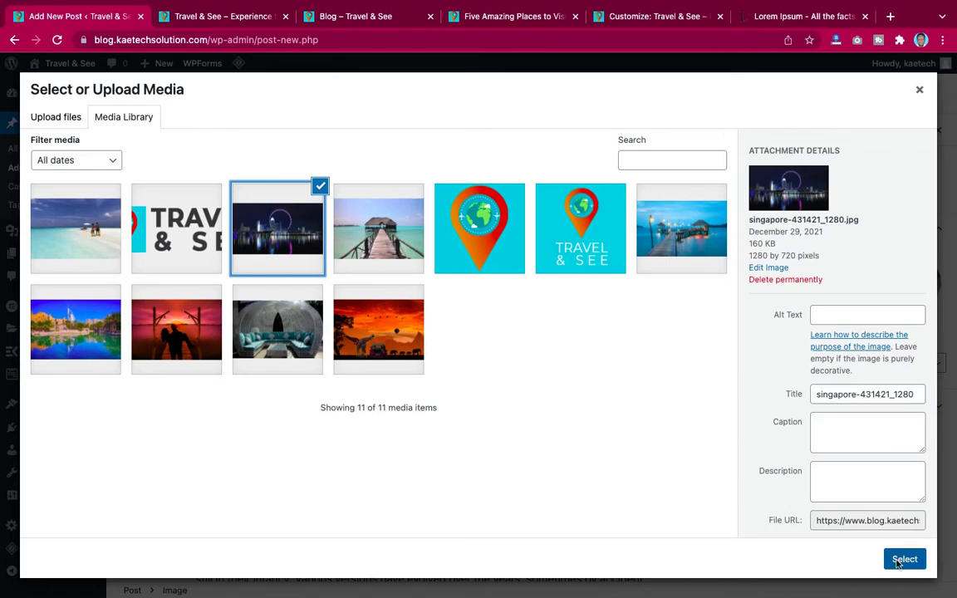
key("Return")
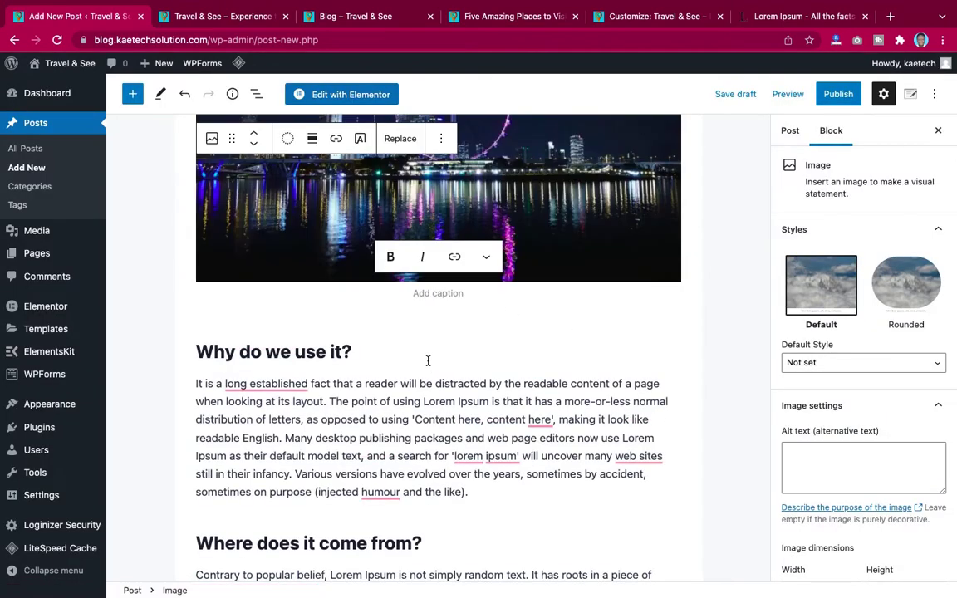
Step: Insert bar-4927817_1280.jpg from the media library as an image block above the "Where does it come from?" heading
scroll(428, 361, "down", 5)
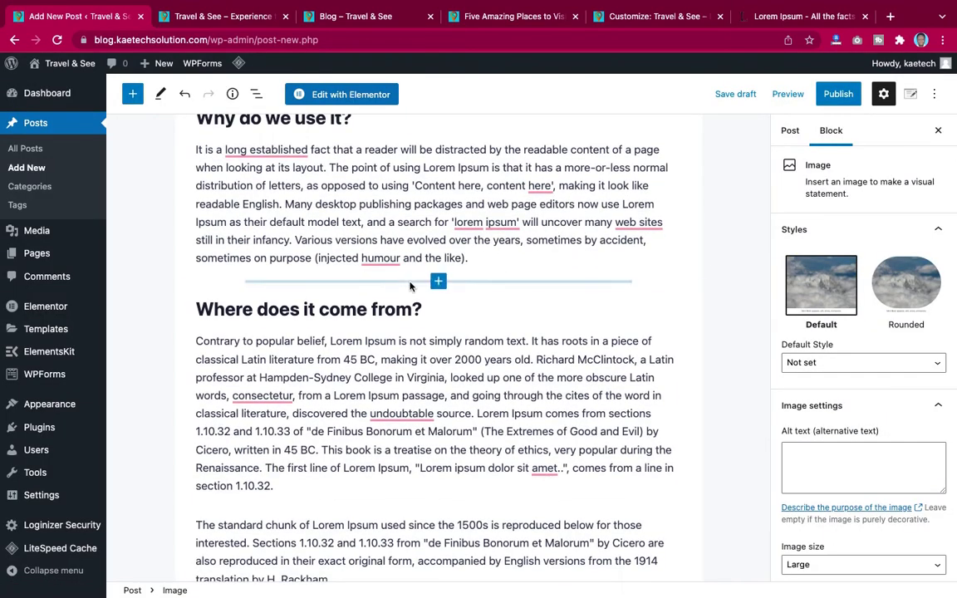
left_click(438, 281)
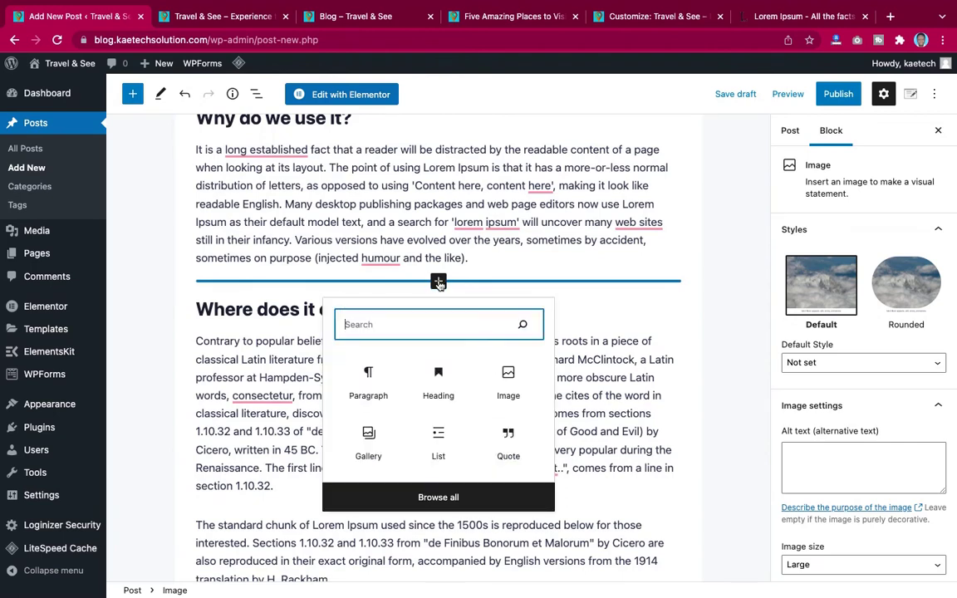
left_click(509, 380)
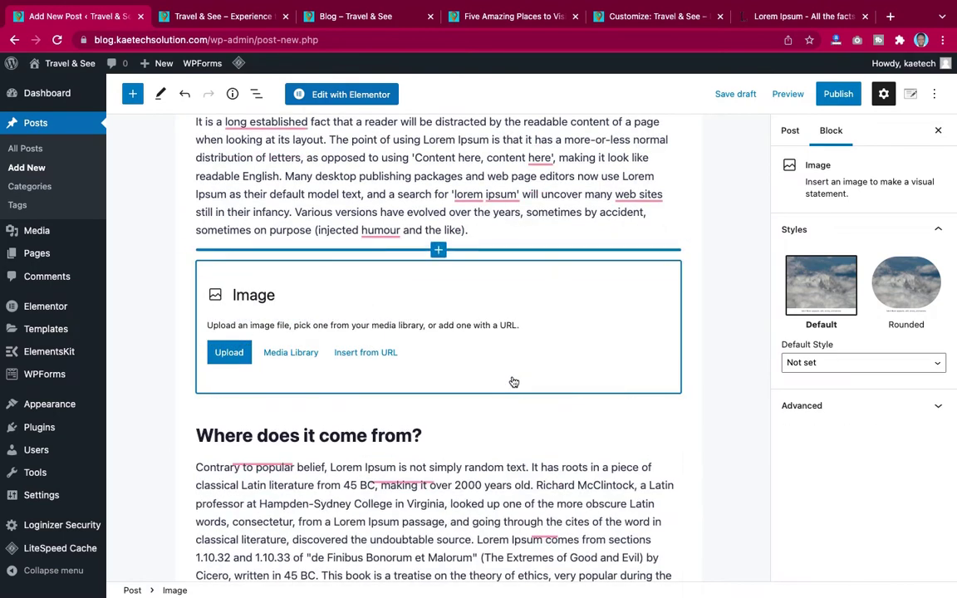
left_click(291, 352)
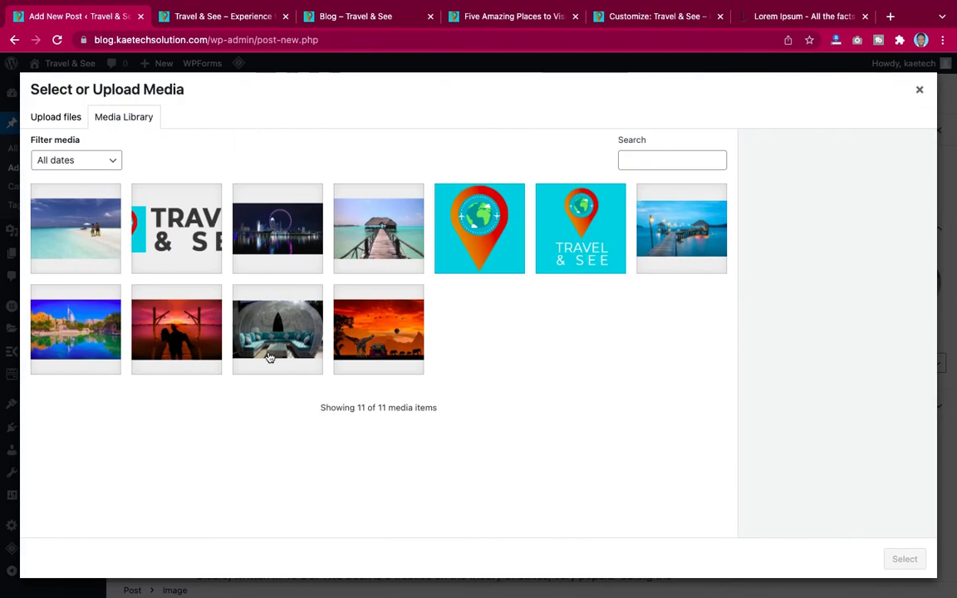
left_click(281, 337)
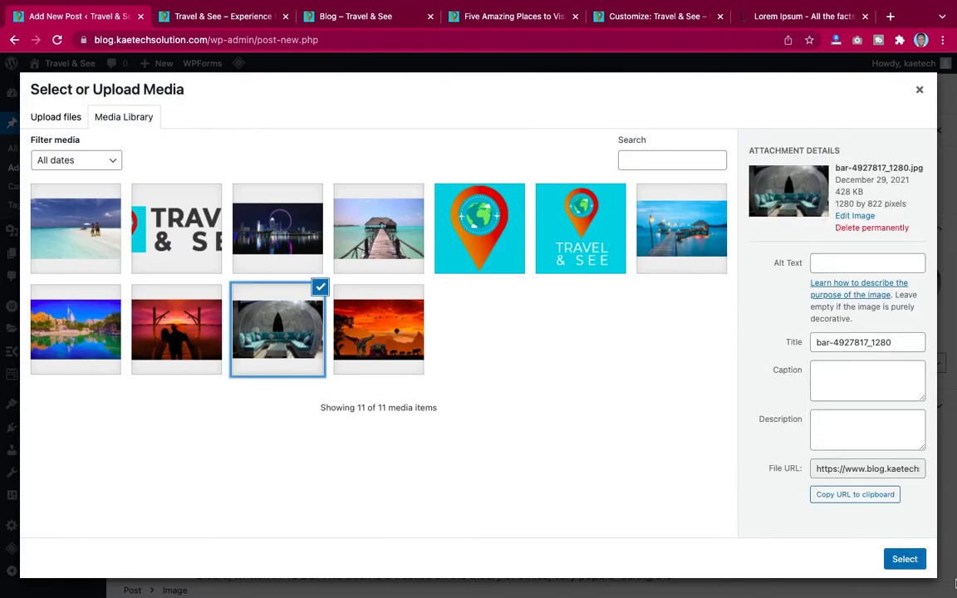
left_click(905, 559)
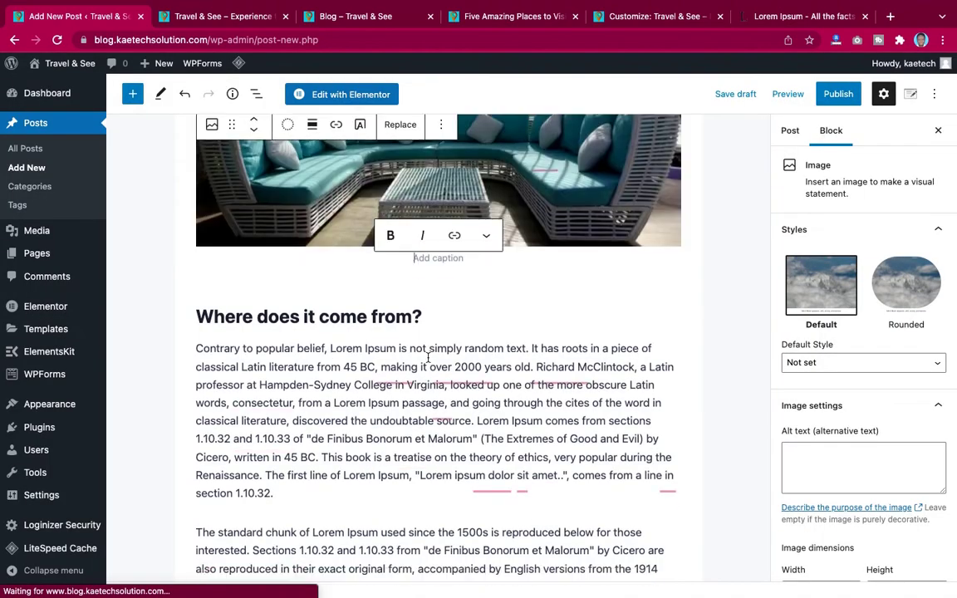
Step: Insert hotel-6565940_1280.jpg from the media library as an image block above the "Where can I get some?" heading
scroll(428, 358, "down", 4)
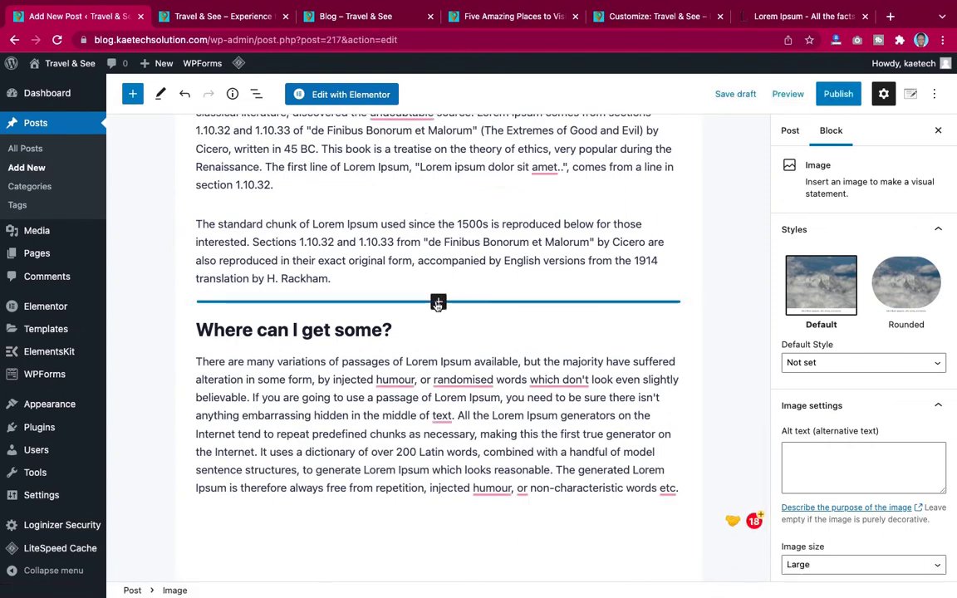
left_click(438, 304)
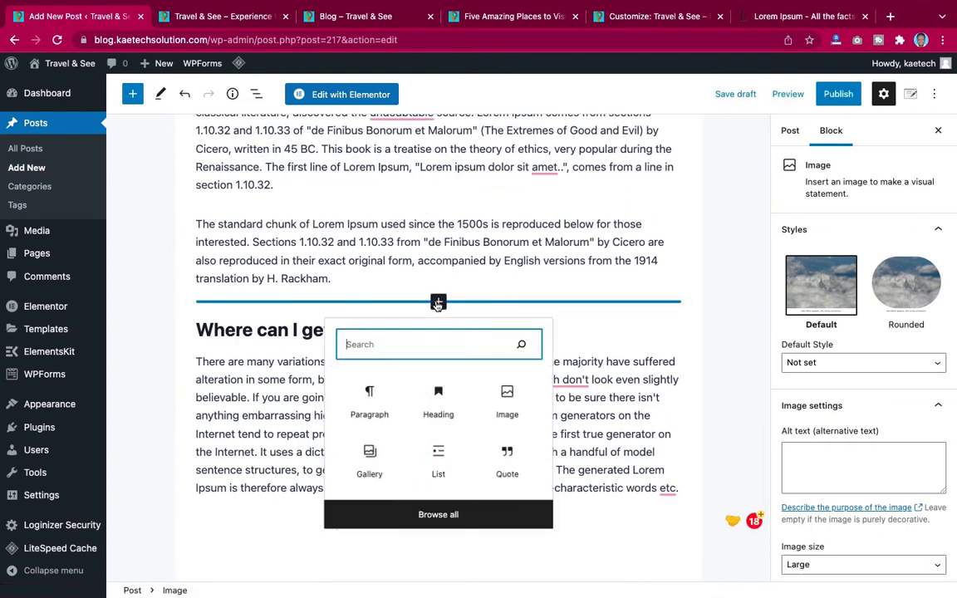
left_click(508, 403)
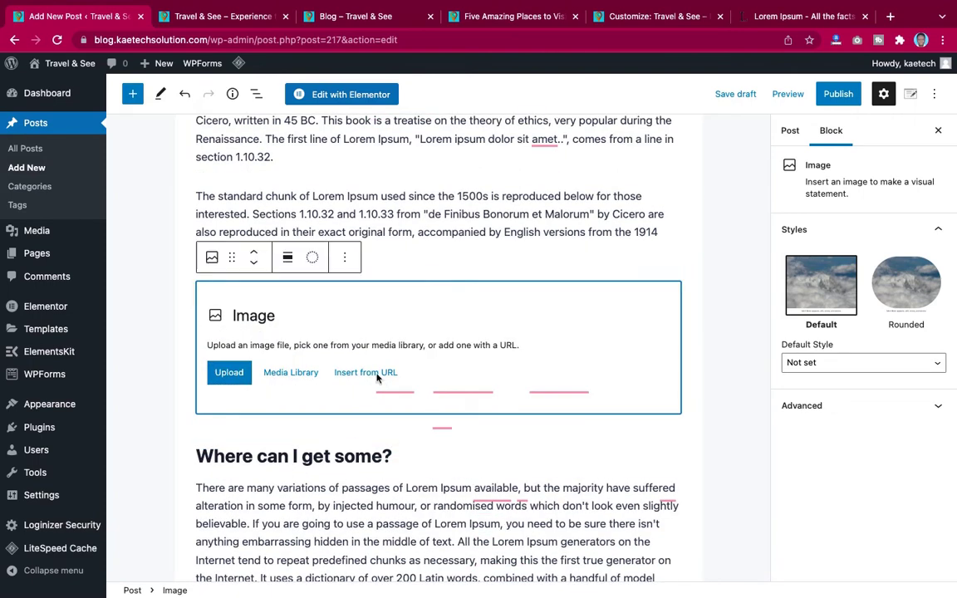
left_click(291, 372)
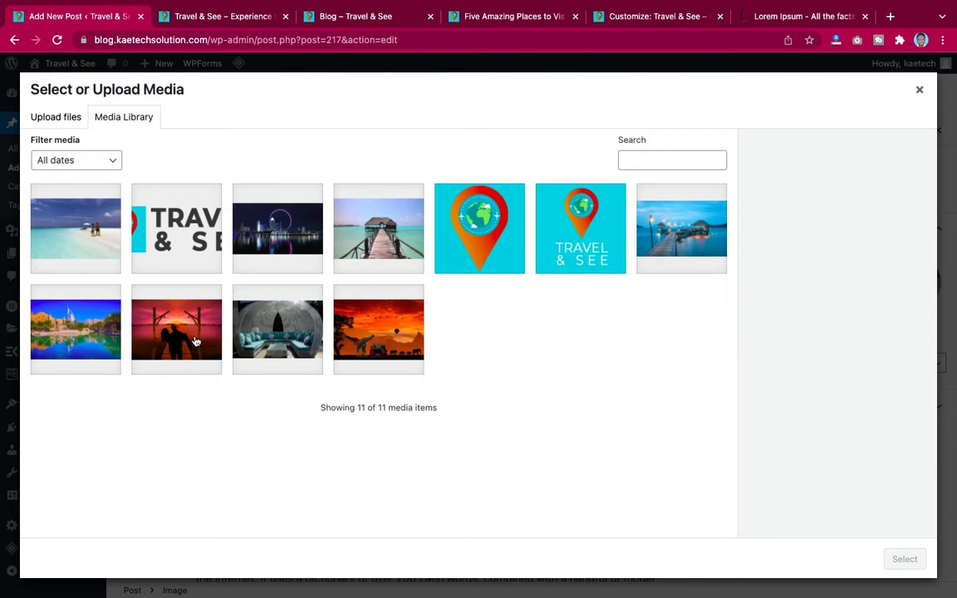
left_click(88, 340)
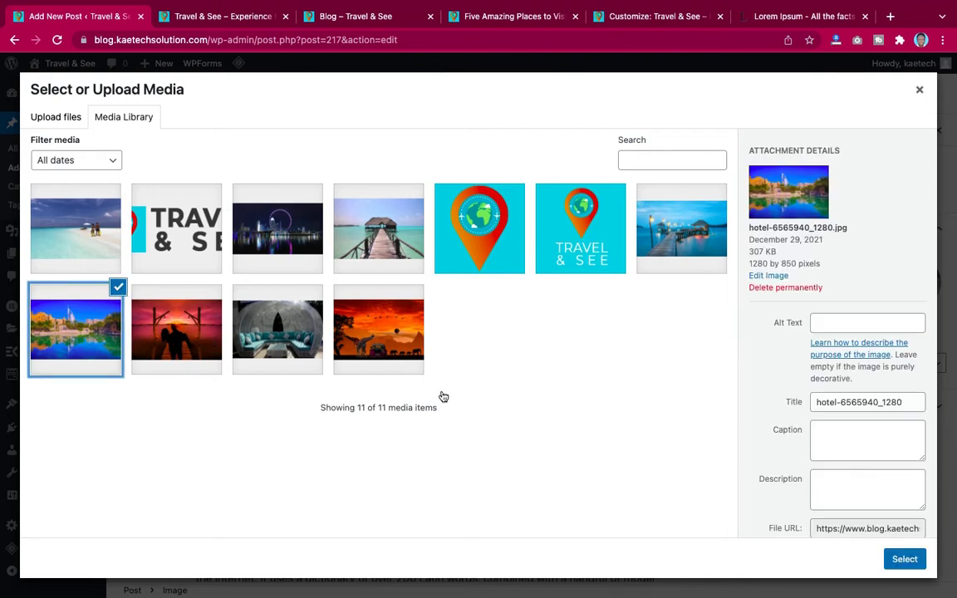
left_click(905, 560)
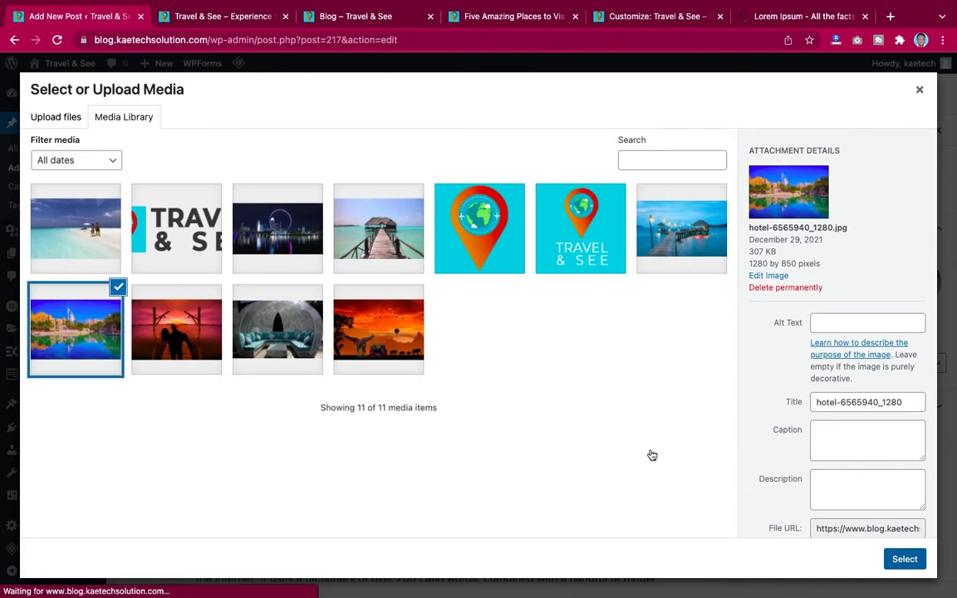
Step: Assign the post to the Honeymoon Destinations and Travel Destinations categories
scroll(551, 362, "up", 10)
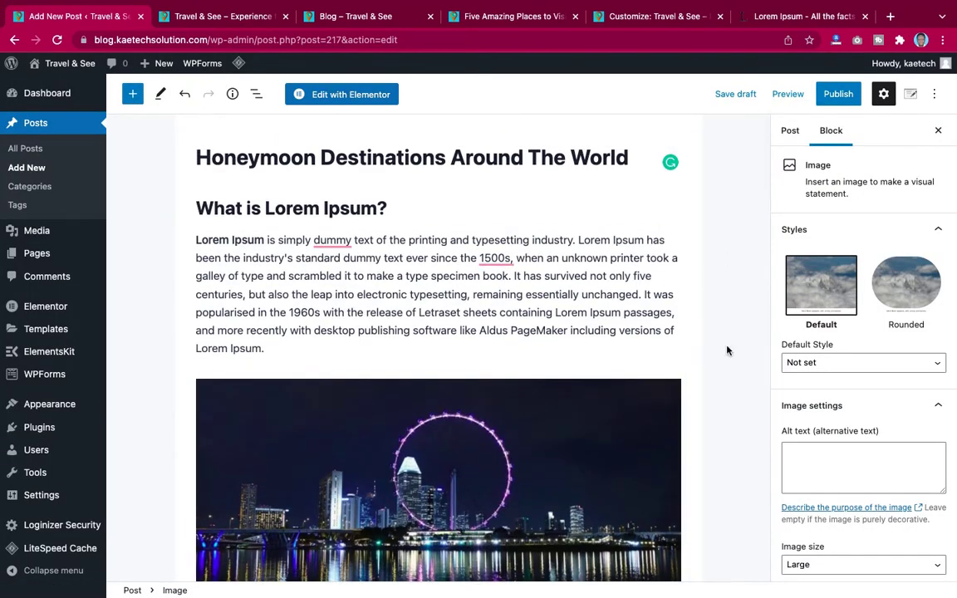
left_click(793, 131)
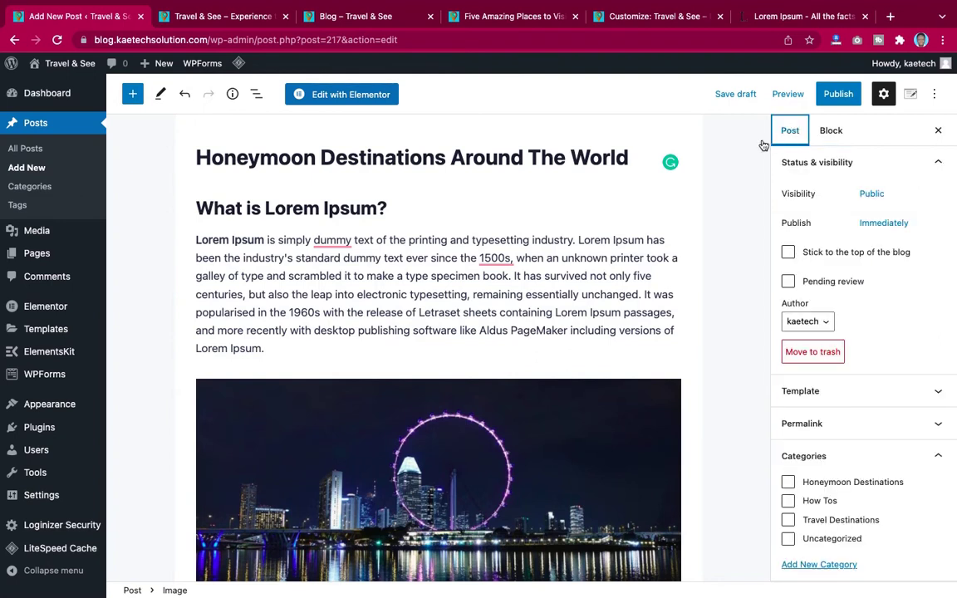
scroll(837, 301, "down", 3)
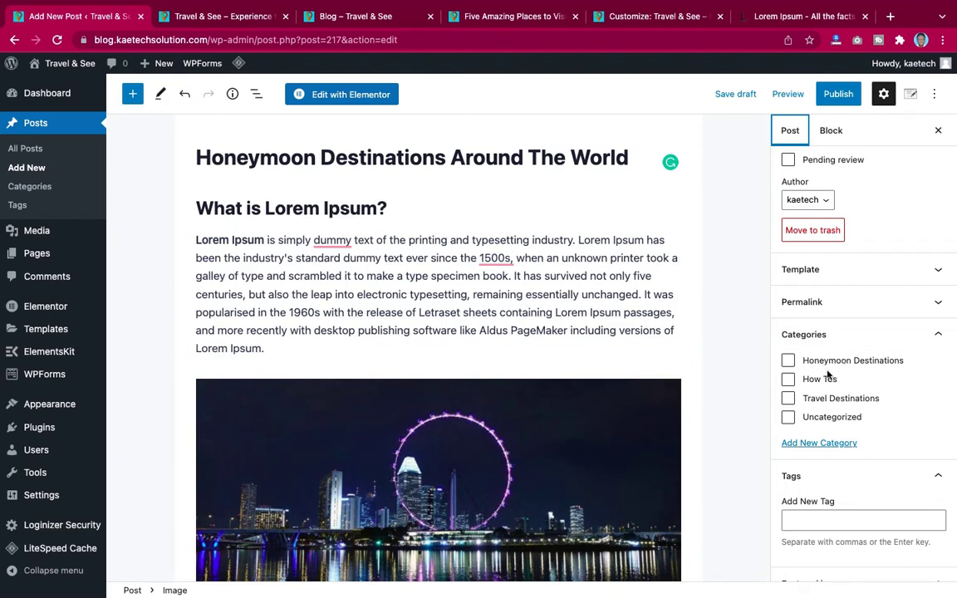
left_click(789, 361)
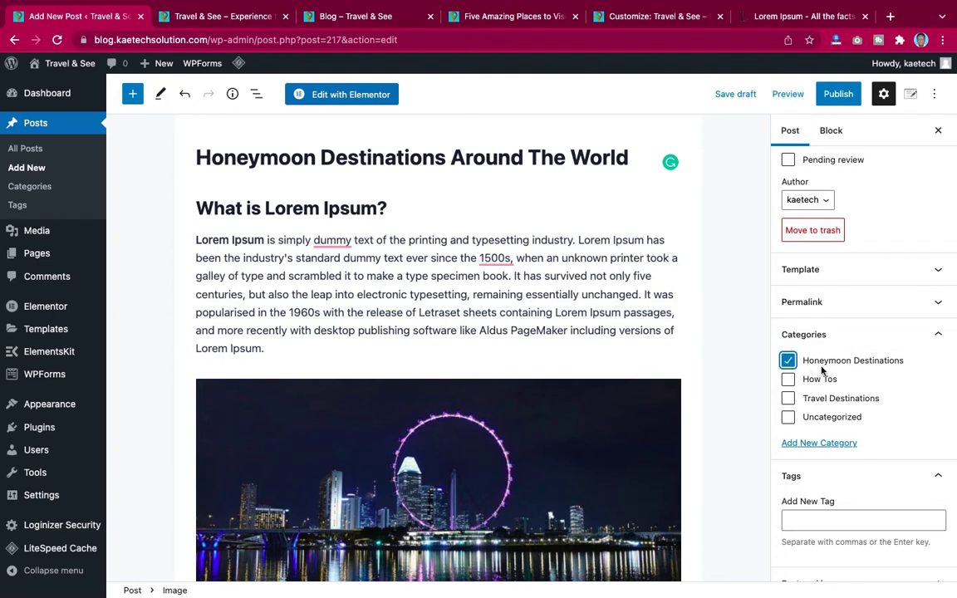
left_click(788, 400)
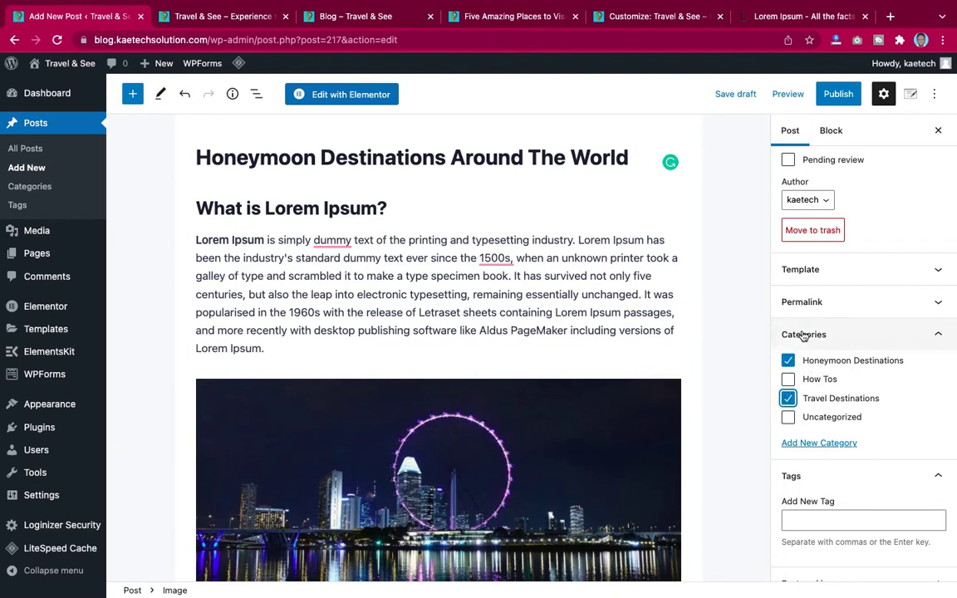
Step: Add the tags Honeymoon, Travel and Singapore to the post
scroll(912, 458, "down", 1)
scroll(911, 457, "down", 1)
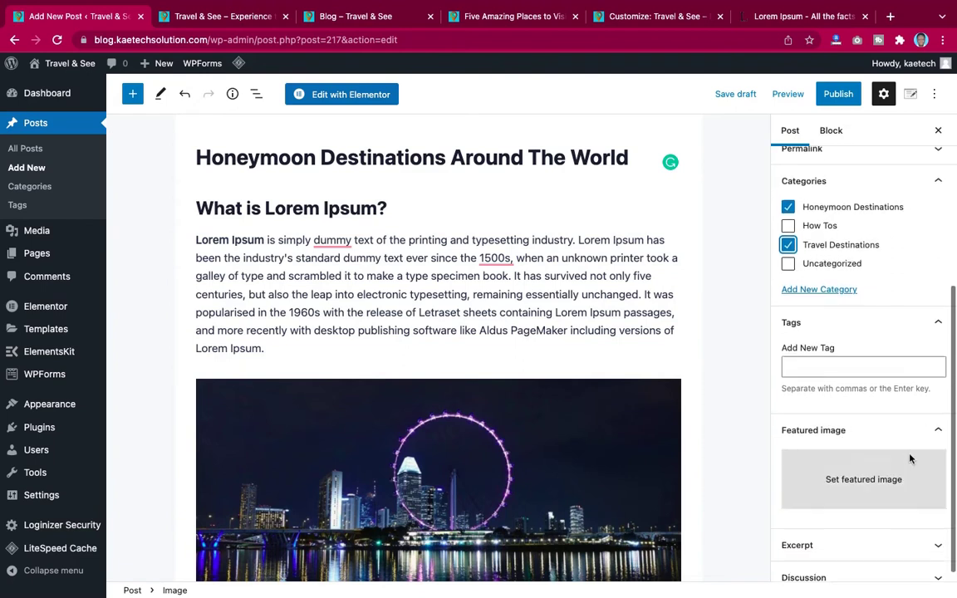
left_click(854, 368)
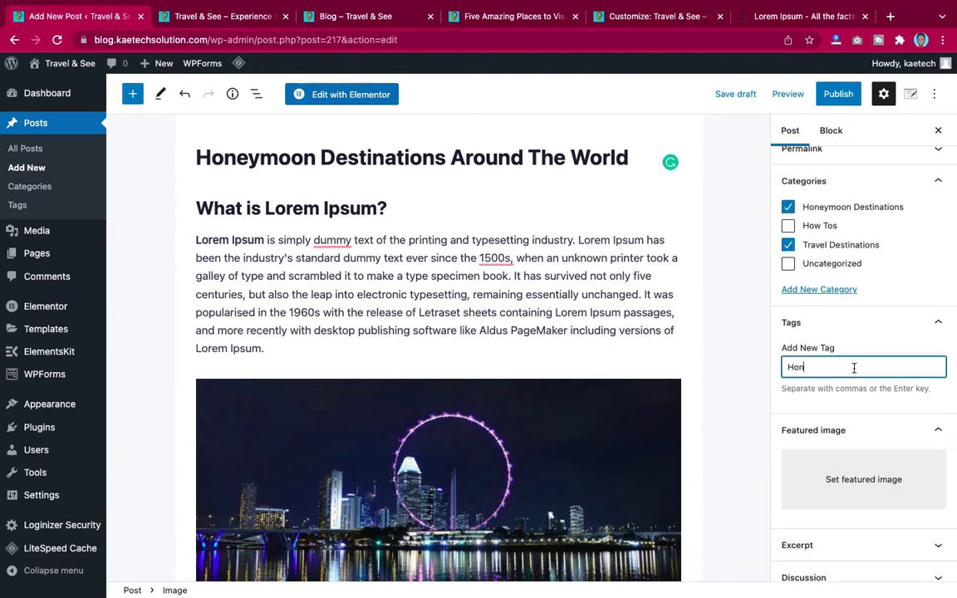
type("Honeymoon")
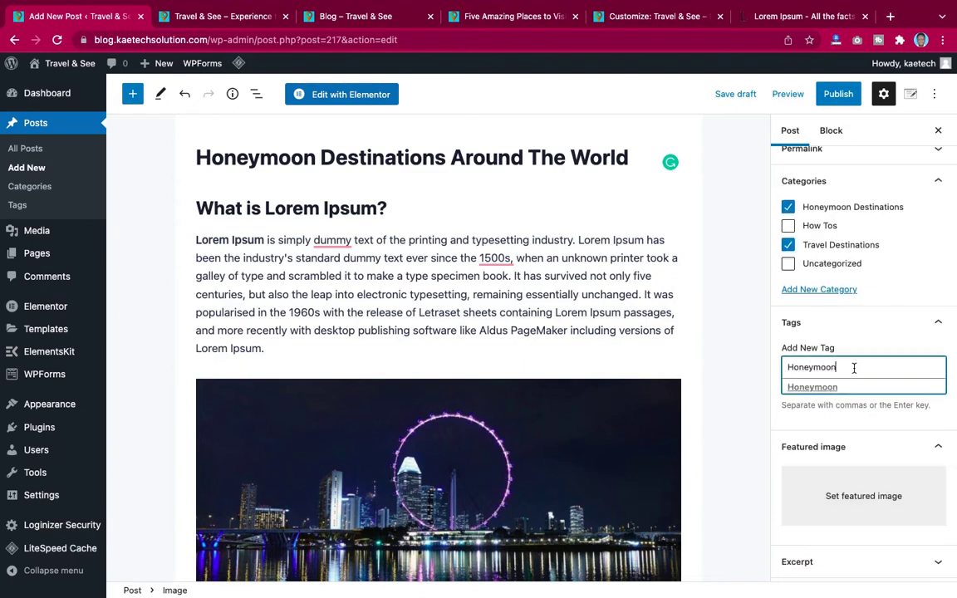
key("Return")
type("Trv")
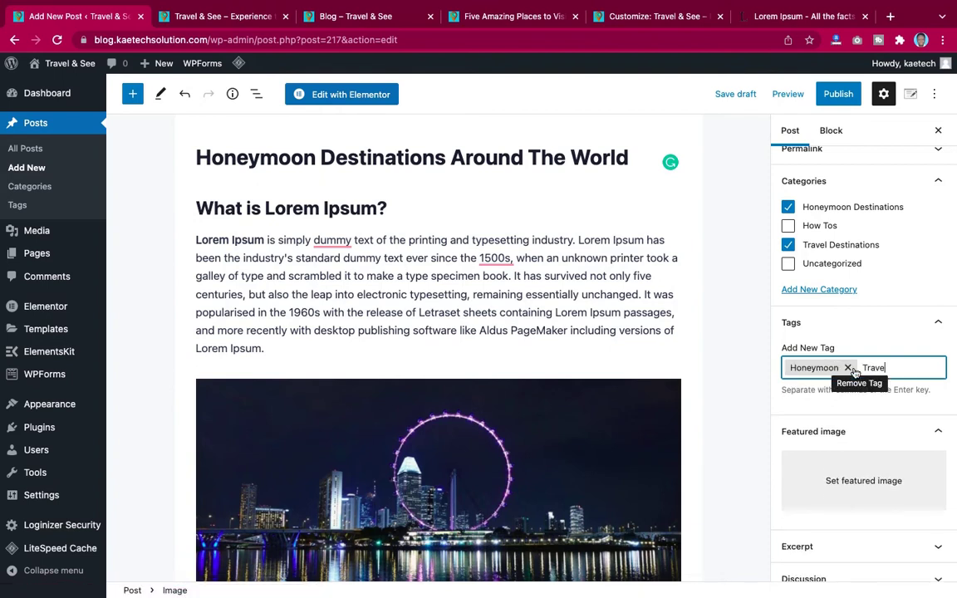
key("Return")
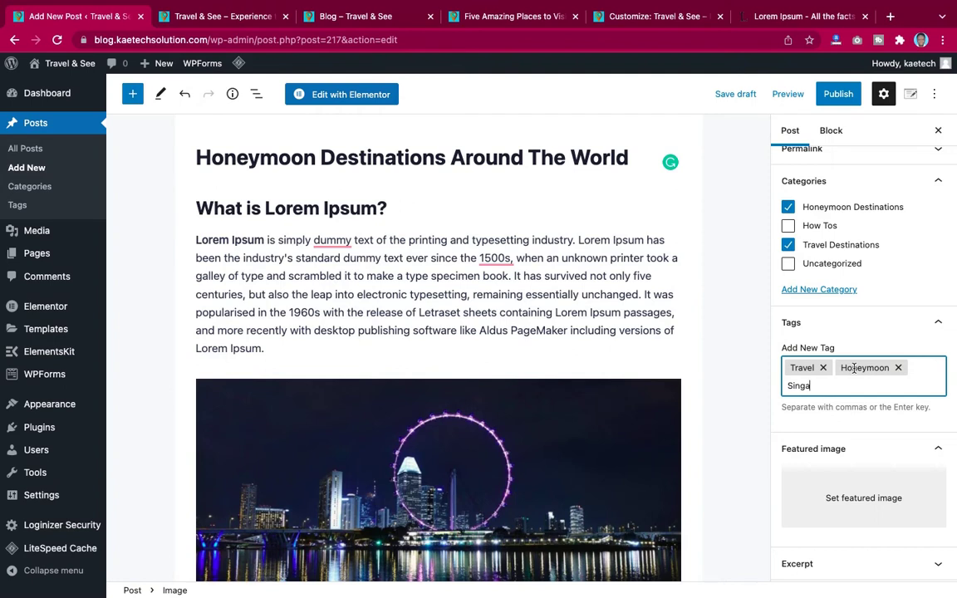
key("Return")
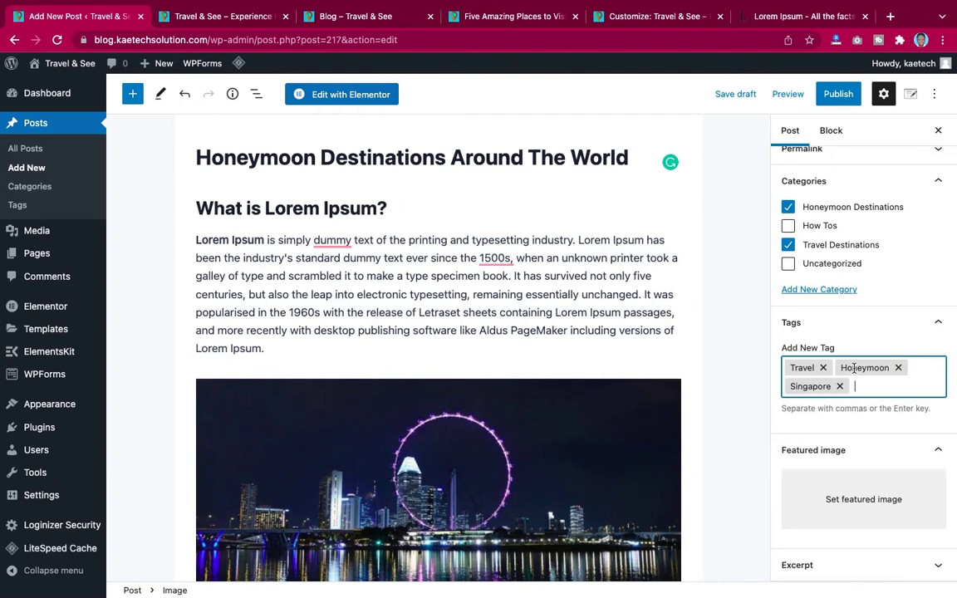
Step: Set jetty-1807471_1280.jpg from the media library as the post's featured image and publish the post
scroll(886, 395, "down", 2)
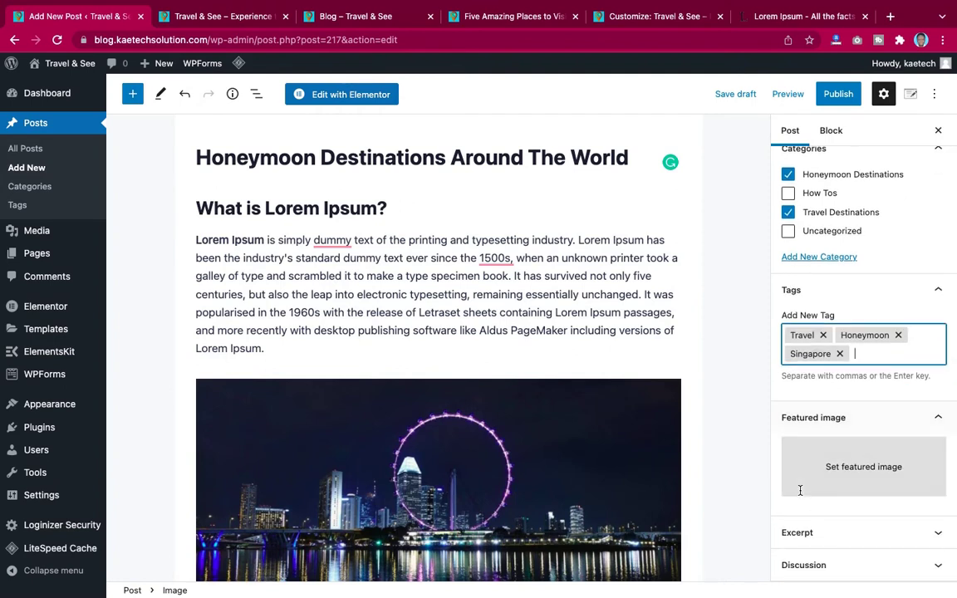
left_click(849, 476)
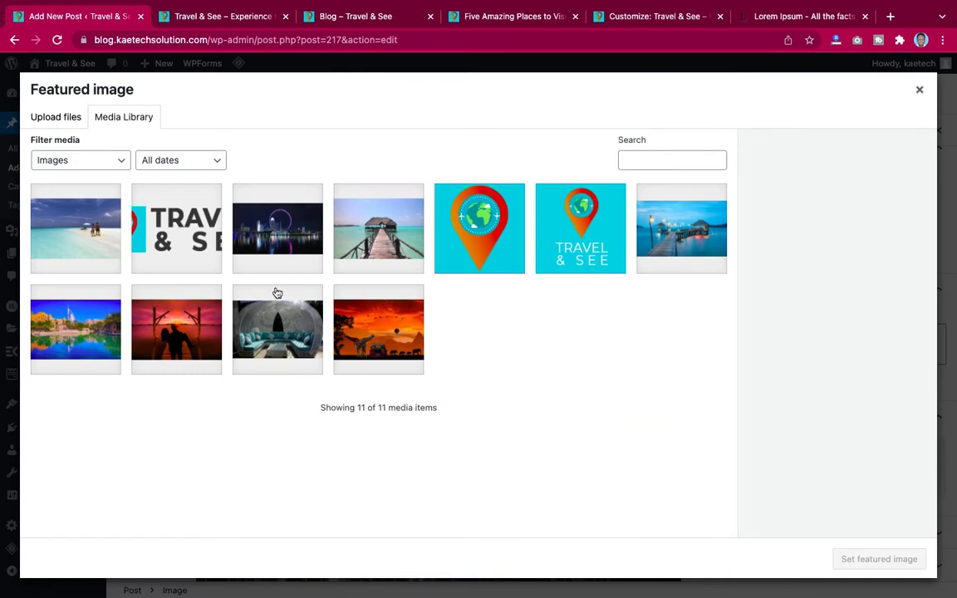
left_click(285, 239)
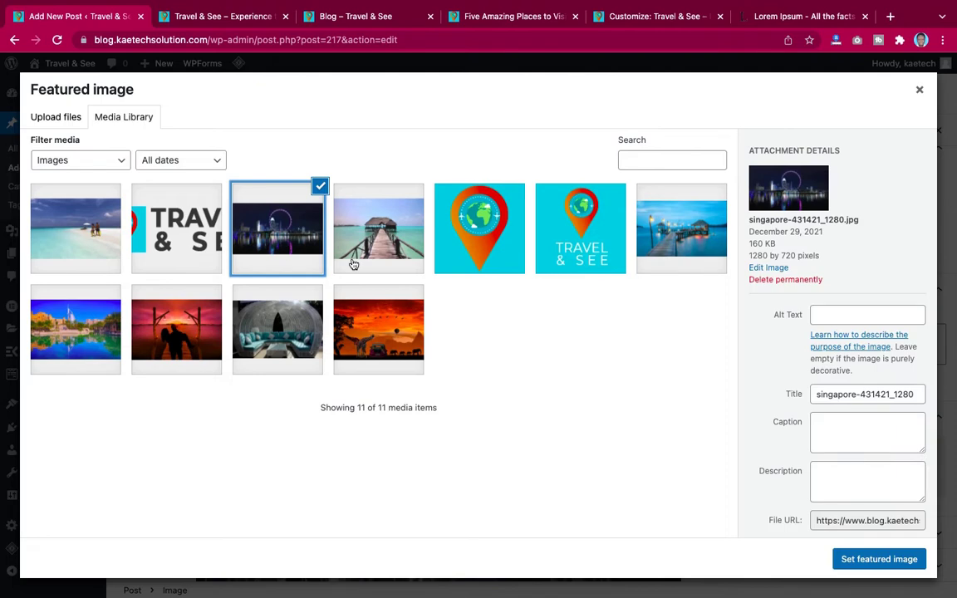
left_click(293, 328)
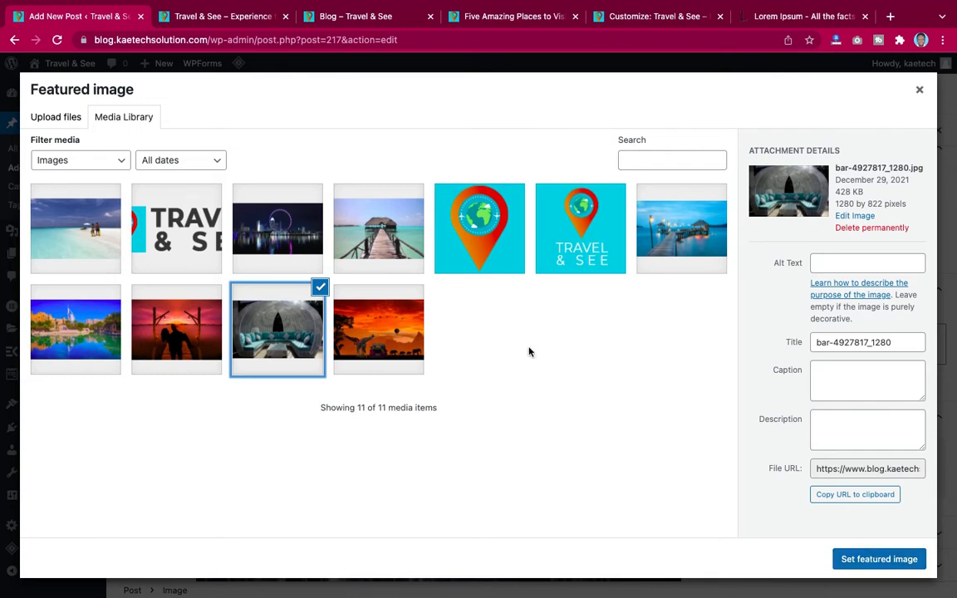
left_click(52, 193)
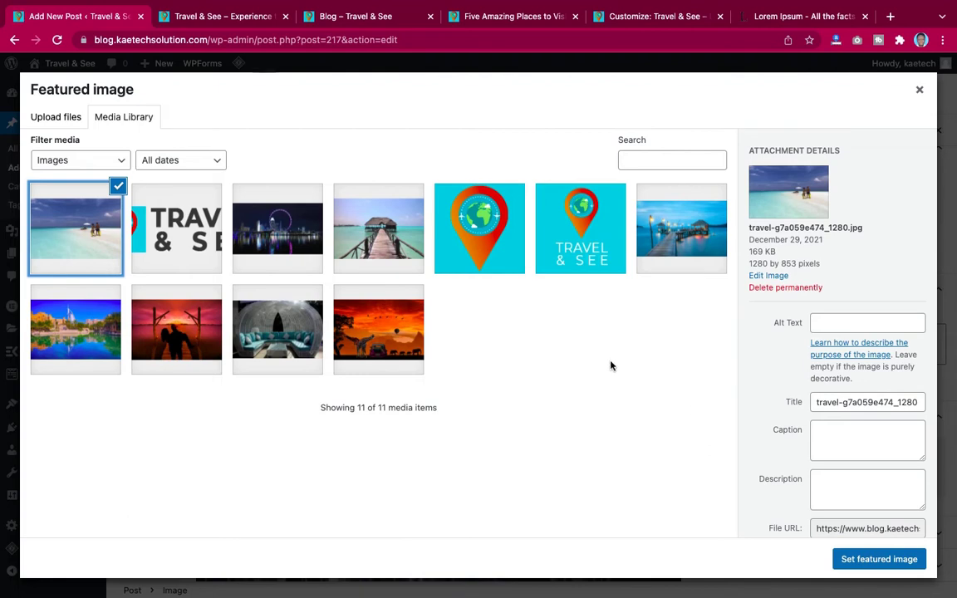
left_click(686, 228)
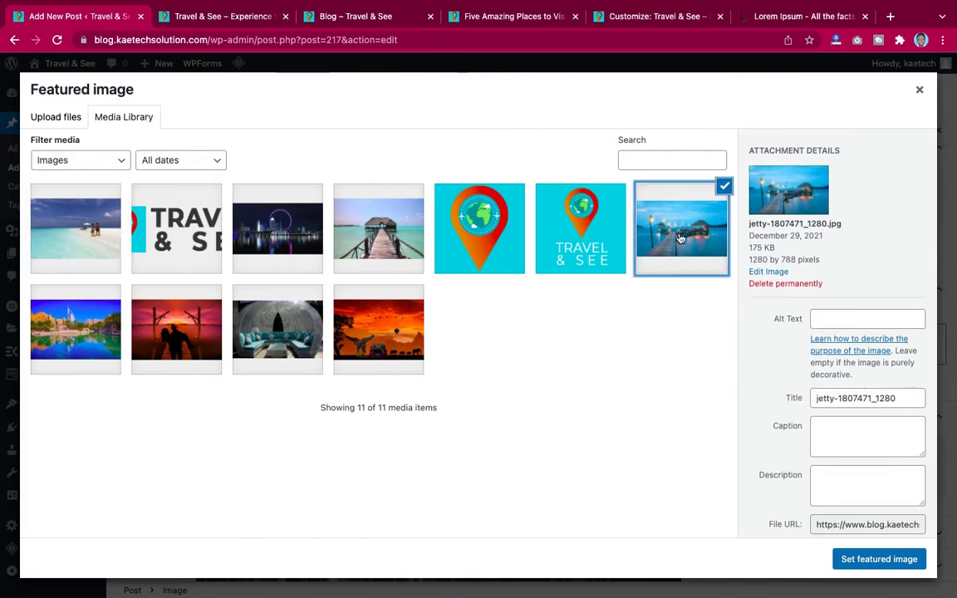
left_click(865, 559)
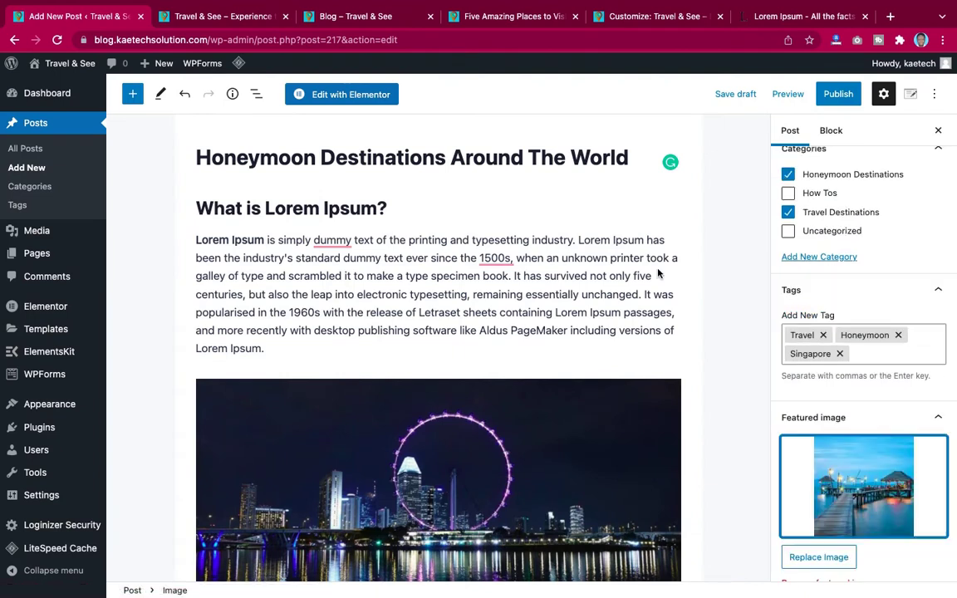
left_click(838, 94)
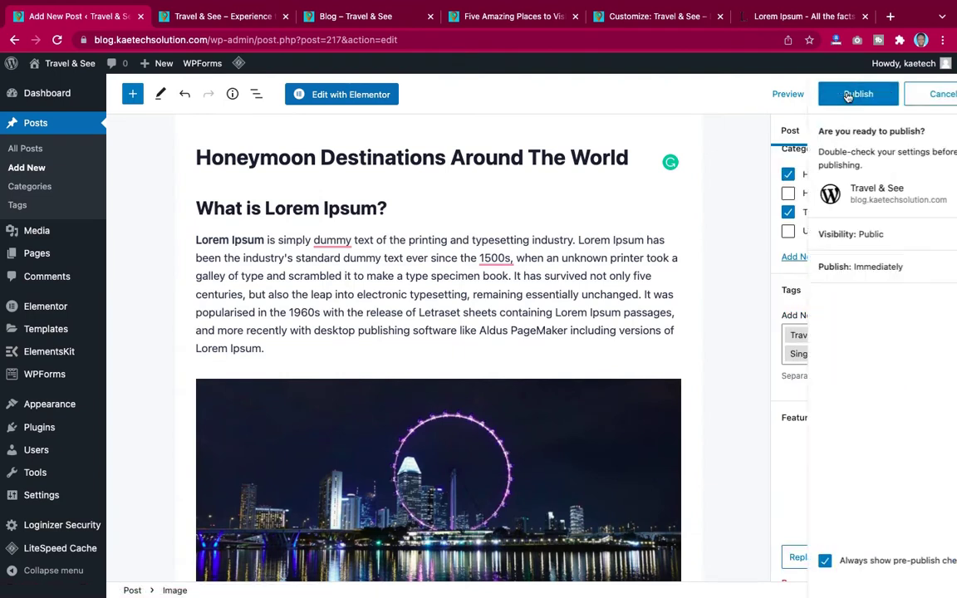
left_click(822, 95)
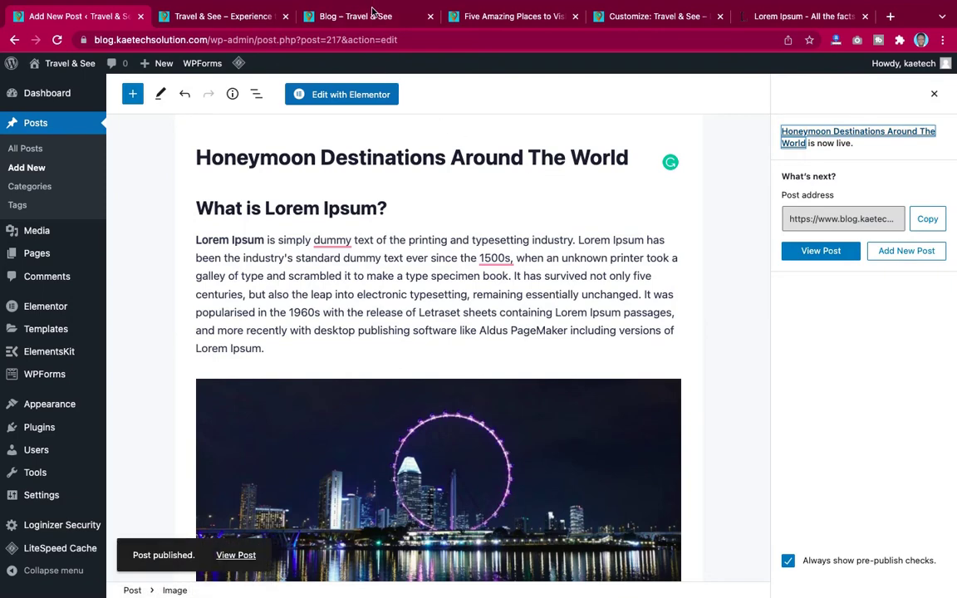
Step: Reload the live Blog page and check how the two post cards and the Recent Posts list are displayed
left_click(373, 16)
left_click(58, 40)
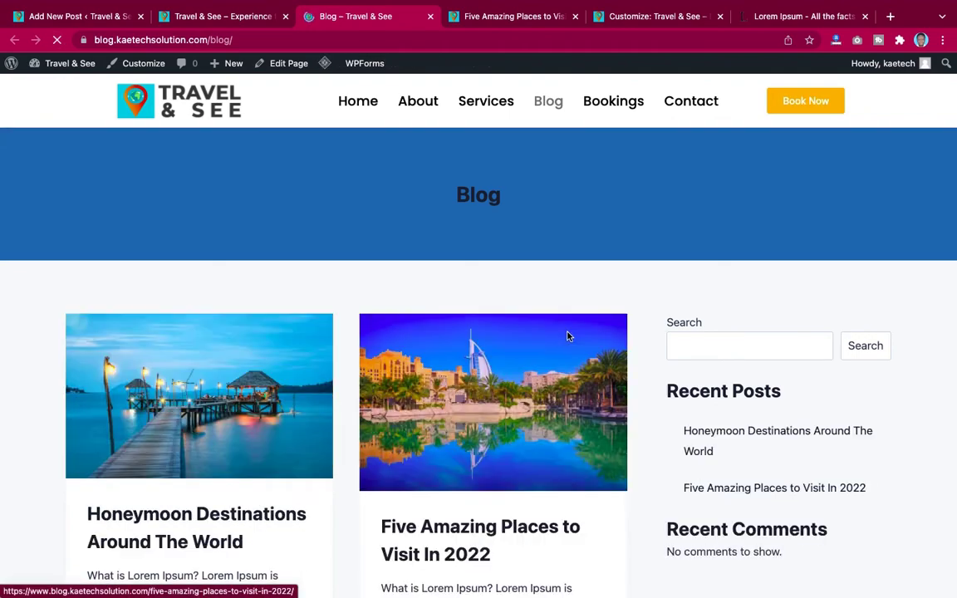
scroll(582, 341, "down", 3)
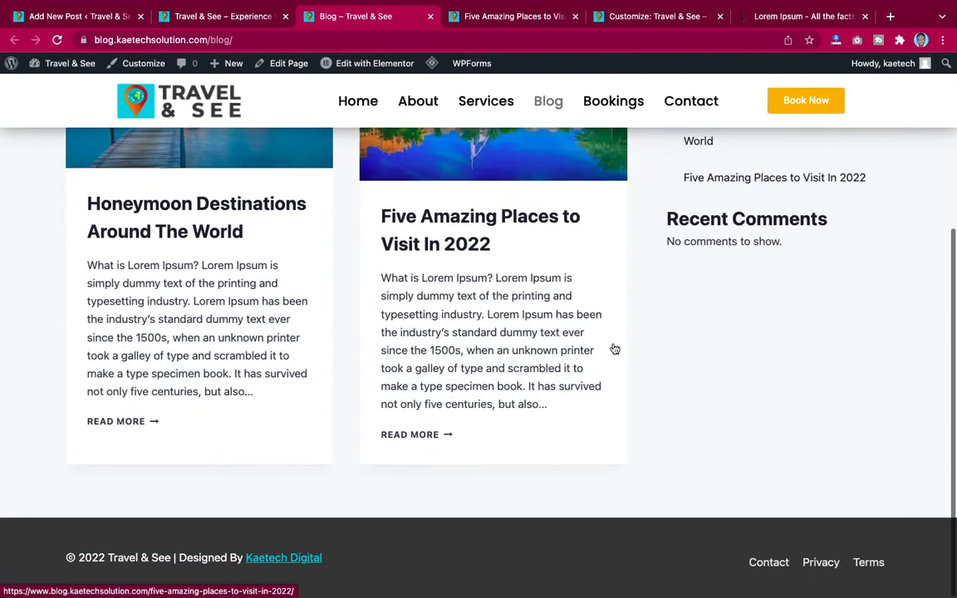
scroll(613, 347, "up", 4)
scroll(552, 406, "down", 3)
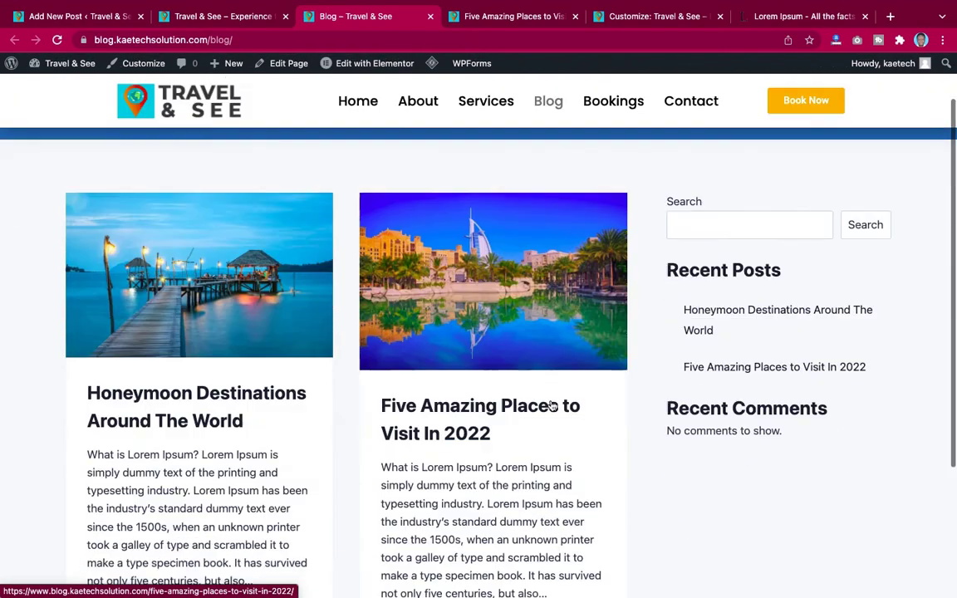
scroll(551, 391, "up", 3)
scroll(551, 403, "down", 3)
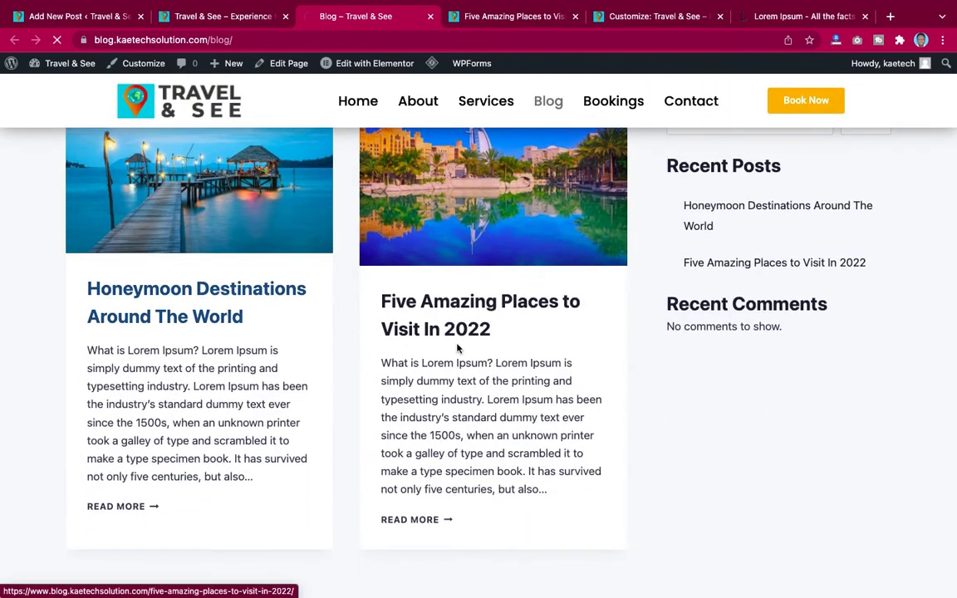
Step: Open the live Honeymoon Destinations Around The World post and review its featured image, categories, text, inline images and similar posts
left_click(456, 345)
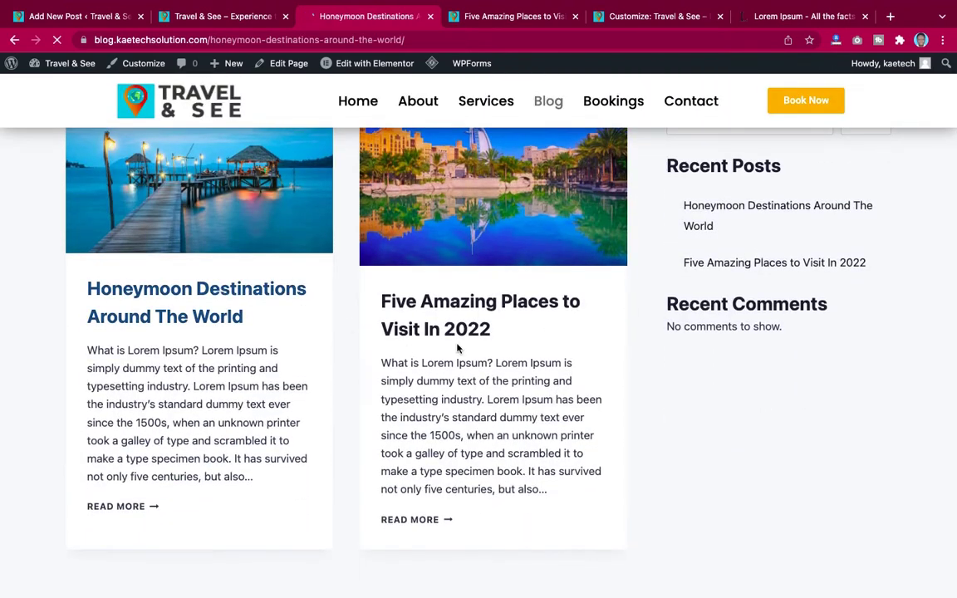
scroll(456, 347, "down", 6)
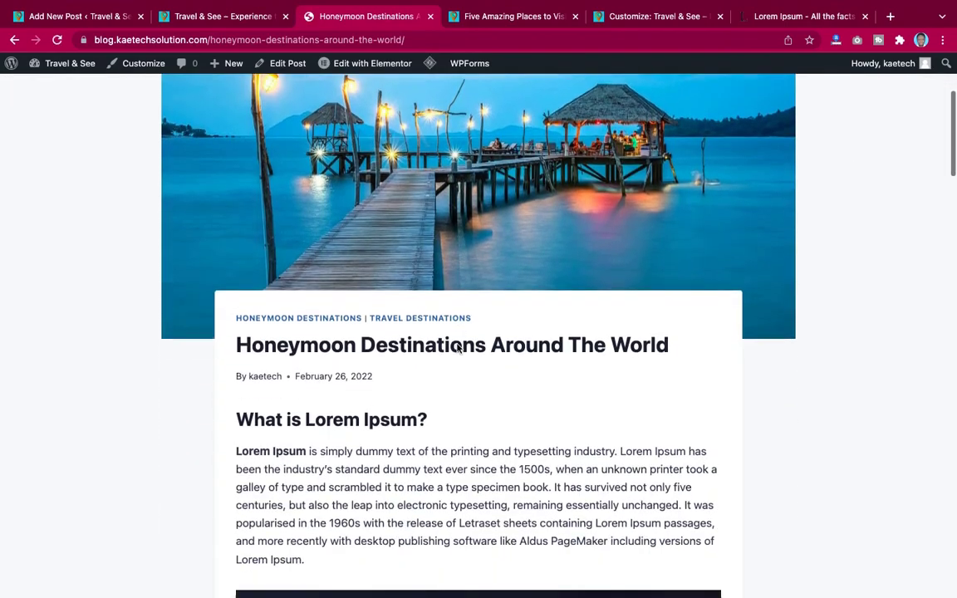
scroll(456, 348, "down", 15)
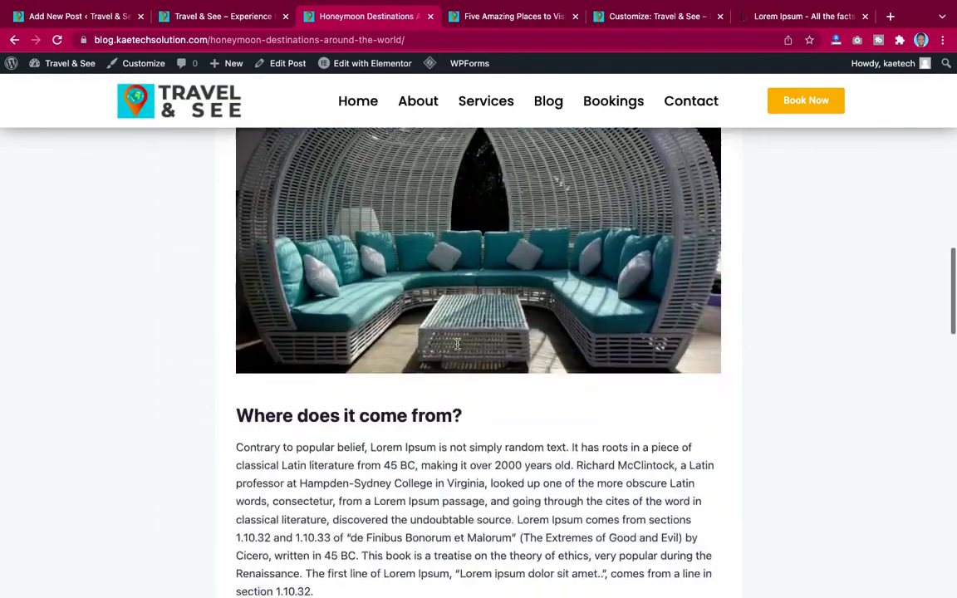
scroll(456, 347, "down", 8)
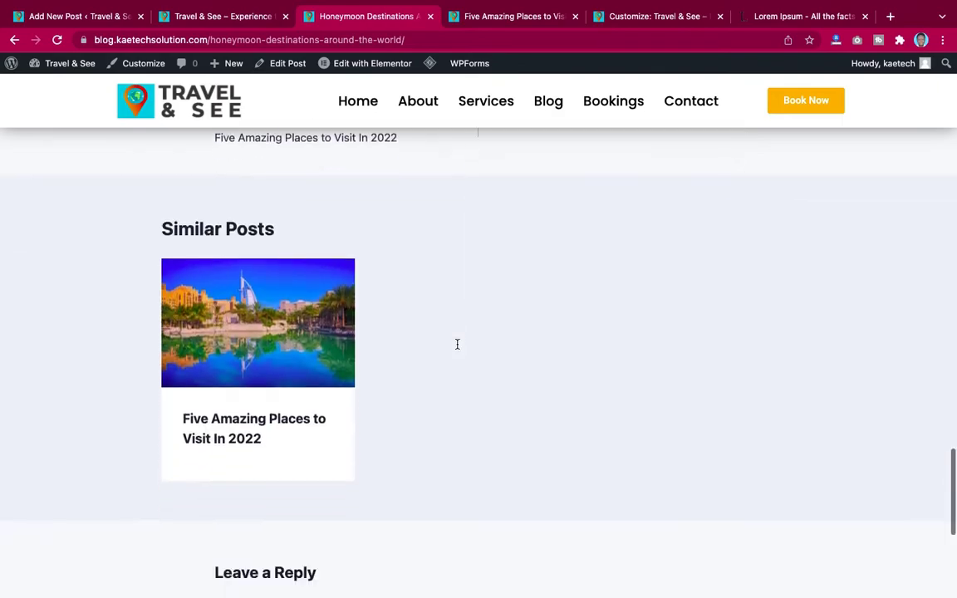
scroll(456, 348, "up", 12)
scroll(457, 345, "up", 18)
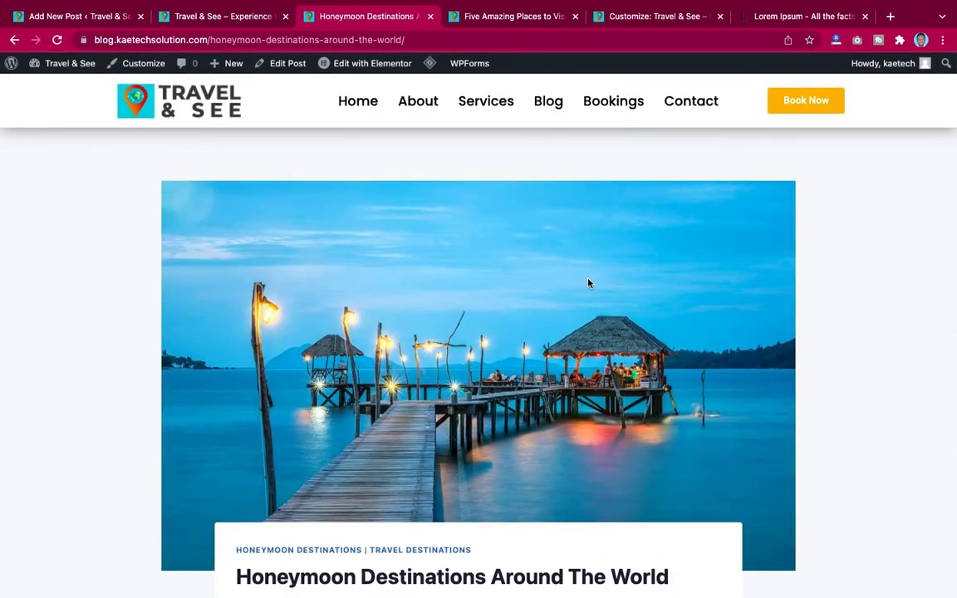
scroll(709, 290, "down", 11)
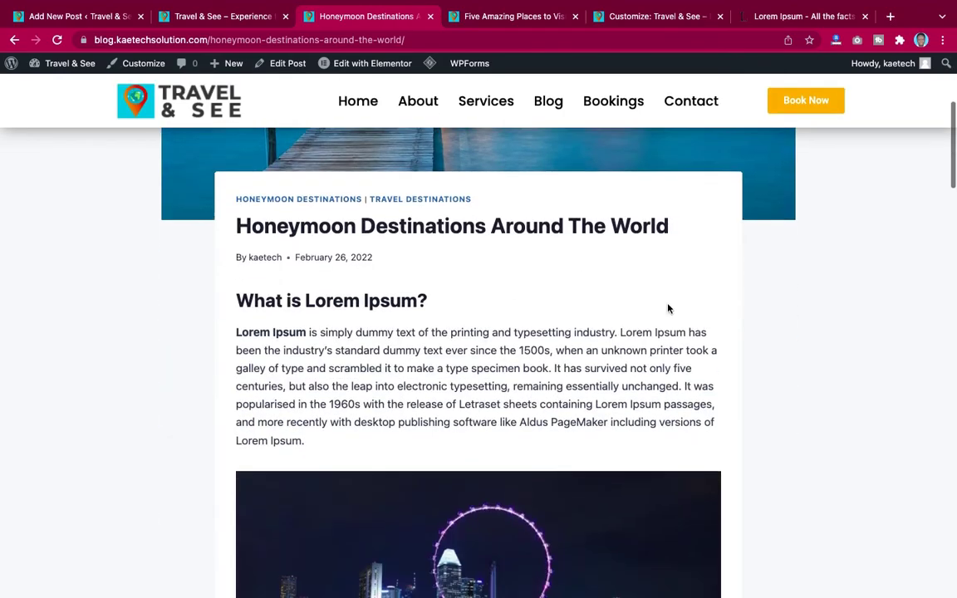
scroll(667, 304, "down", 12)
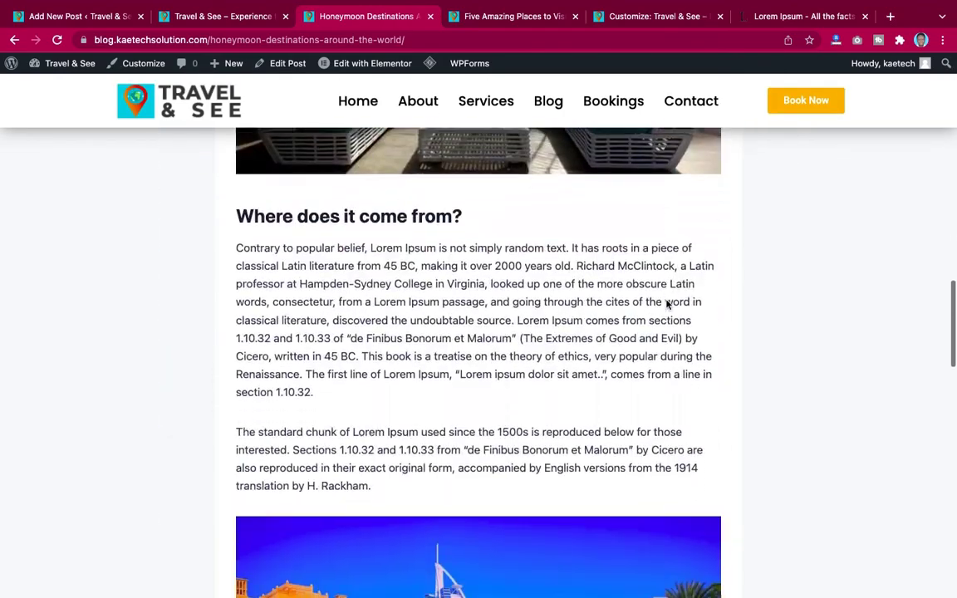
scroll(667, 300, "up", 20)
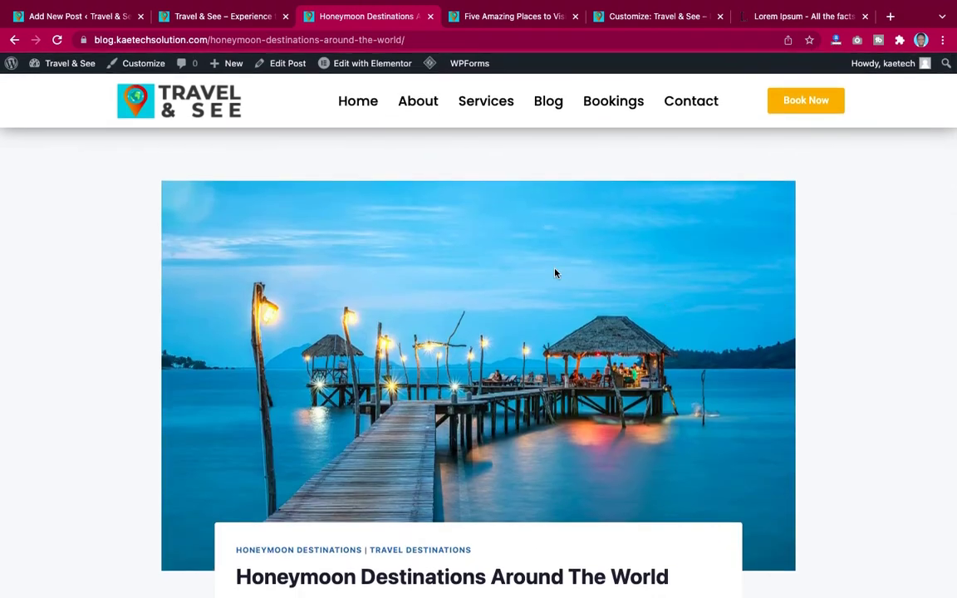
Step: Return to the live Blog page to view its header and listing, and switch back to the post editor
left_click(16, 44)
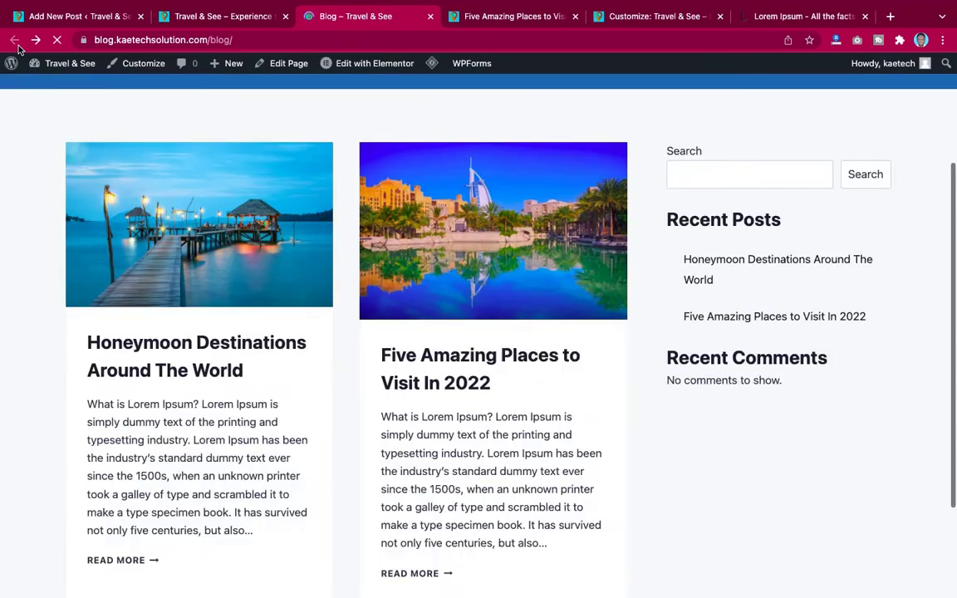
scroll(406, 261, "up", 3)
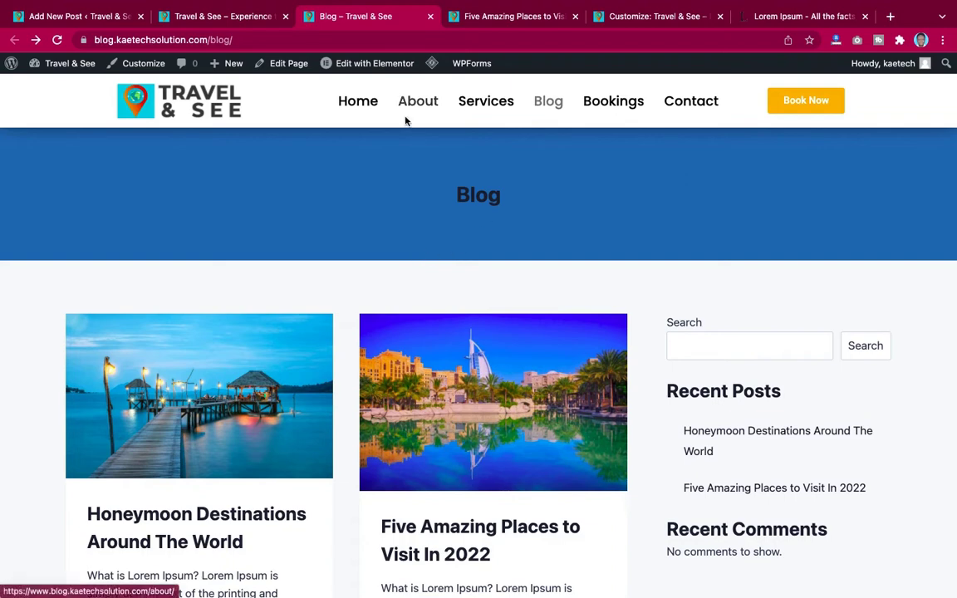
left_click(83, 17)
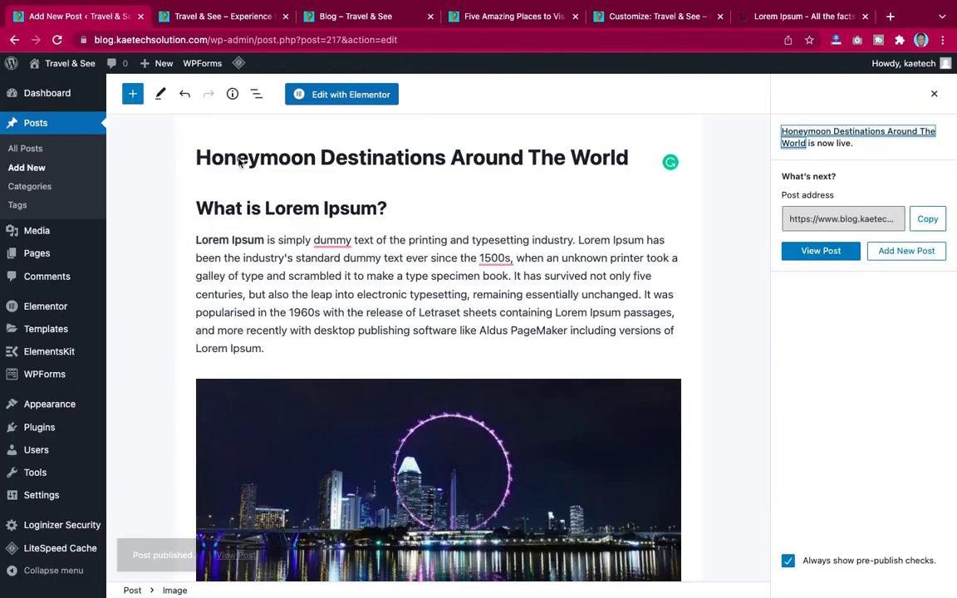
Step: Create a new post titled "How to Search for Cheap Flights online"
right_click(31, 174)
left_click(27, 167)
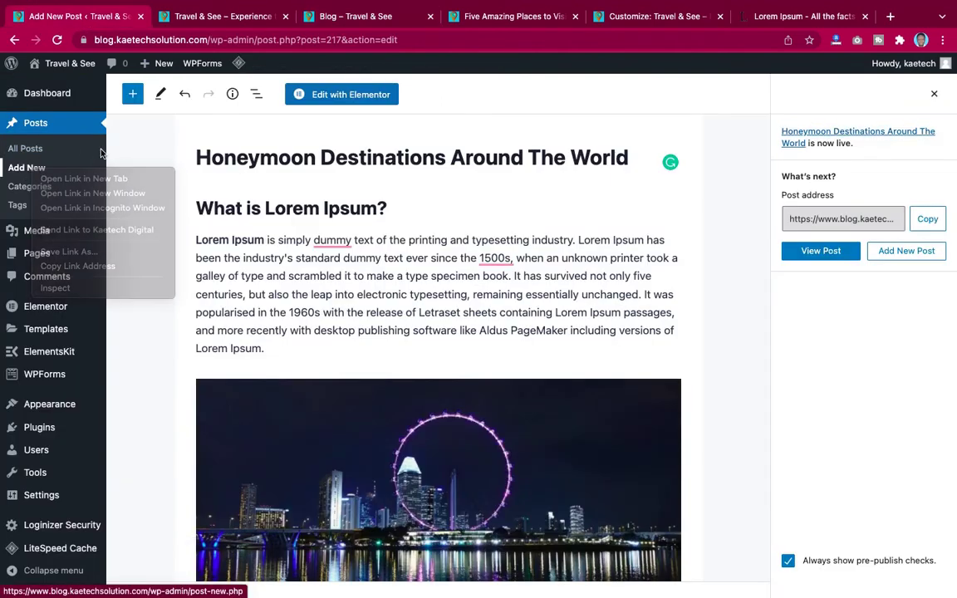
left_click(26, 167)
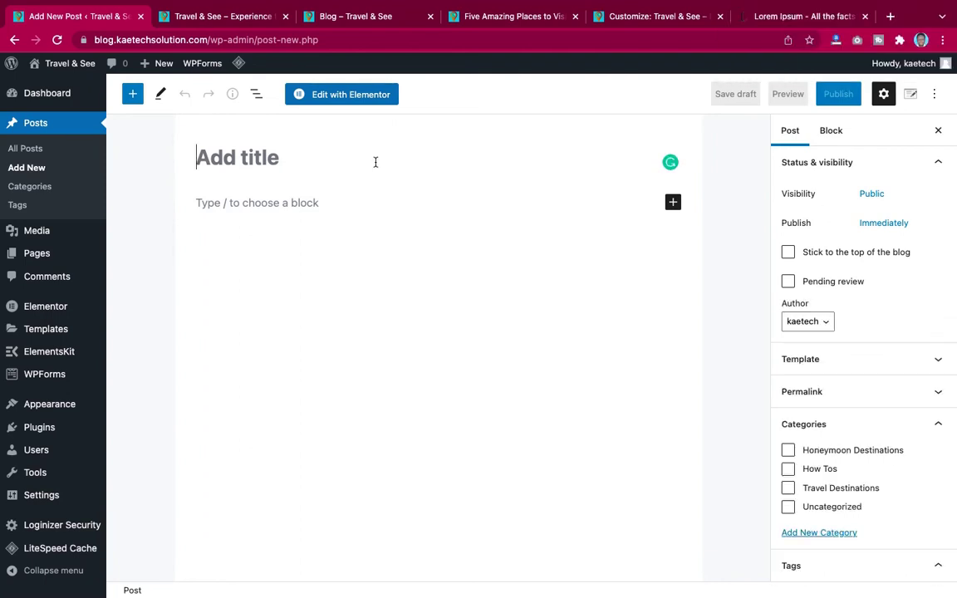
type("How t")
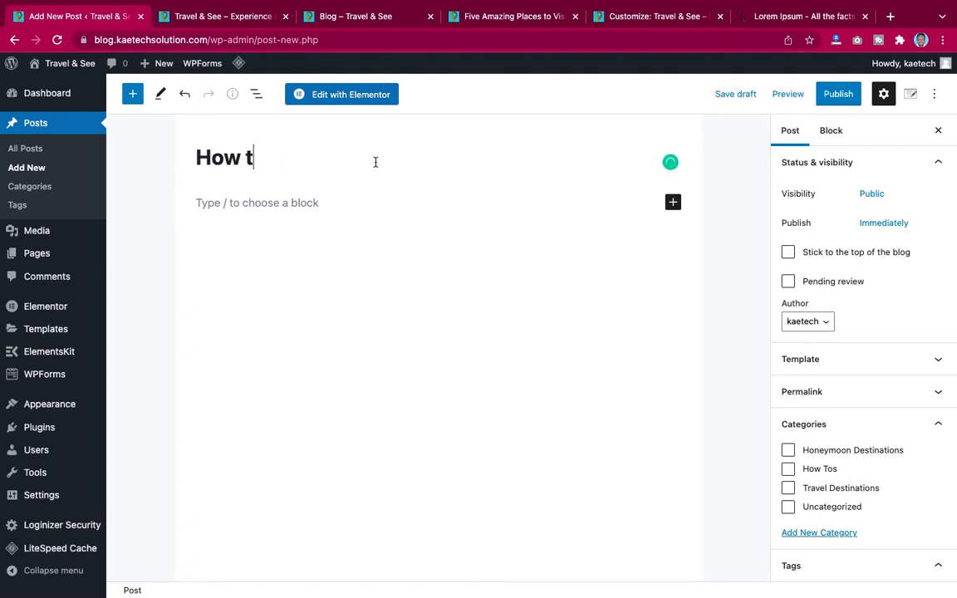
type("o Search ")
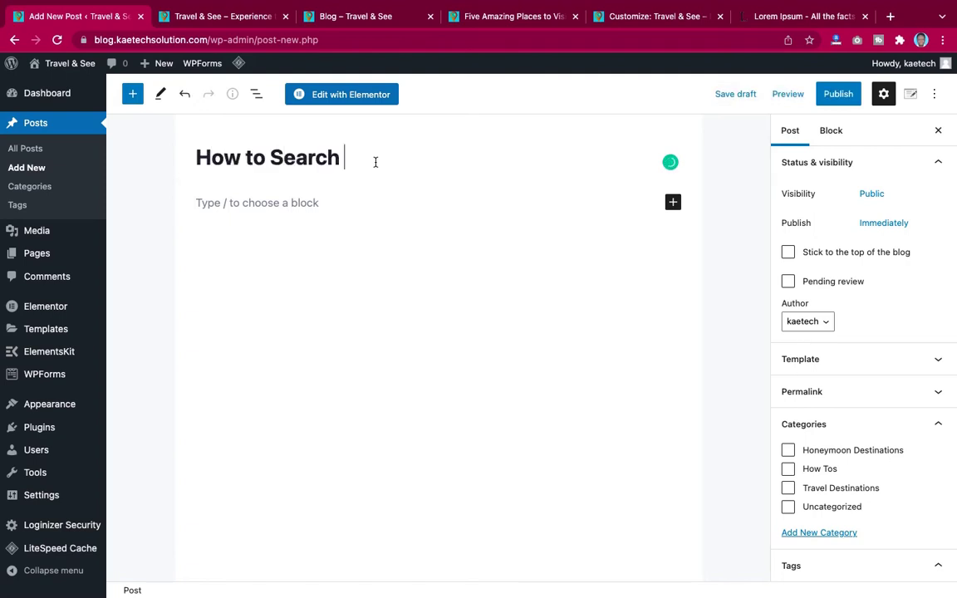
type("for Chea")
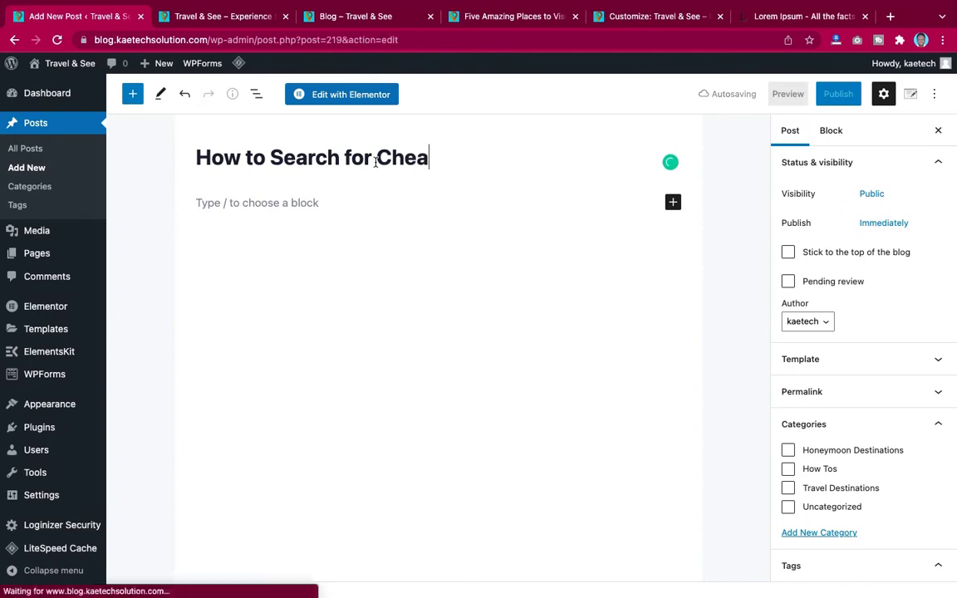
type("p Flights")
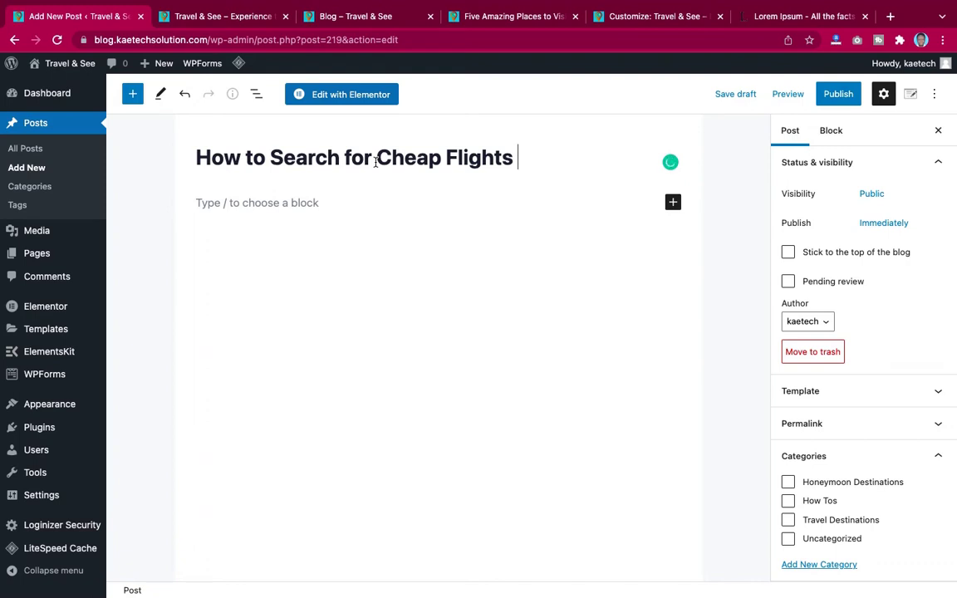
type(" online")
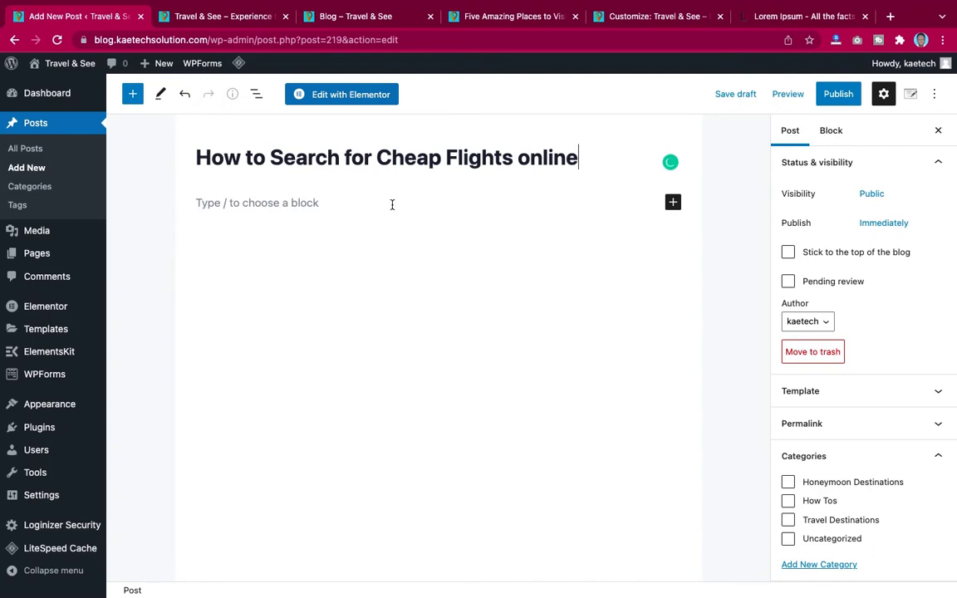
Step: Paste the copied Lorem Ipsum sections into the post body below the title
left_click(349, 202)
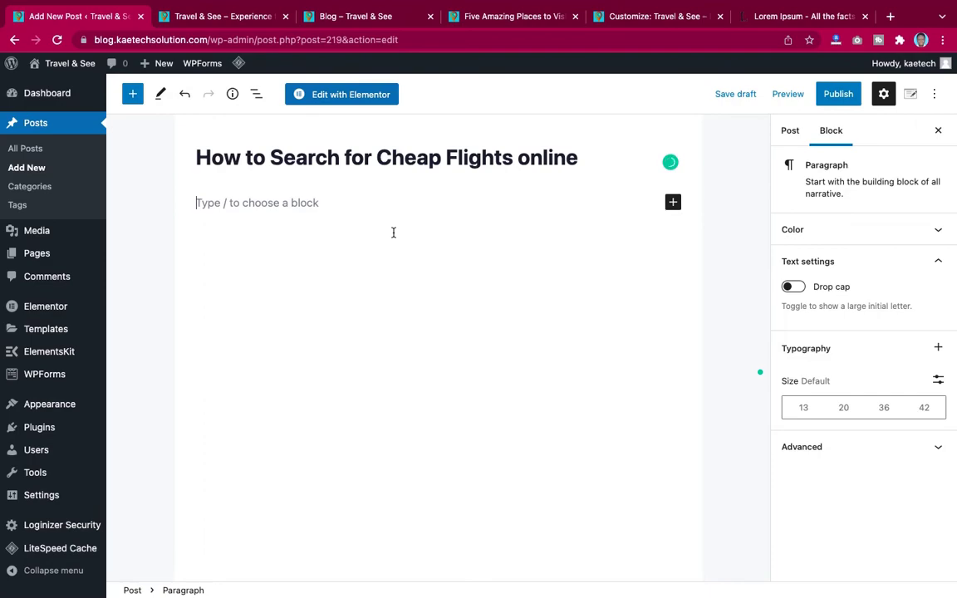
key("super+v")
scroll(394, 232, "up", 10)
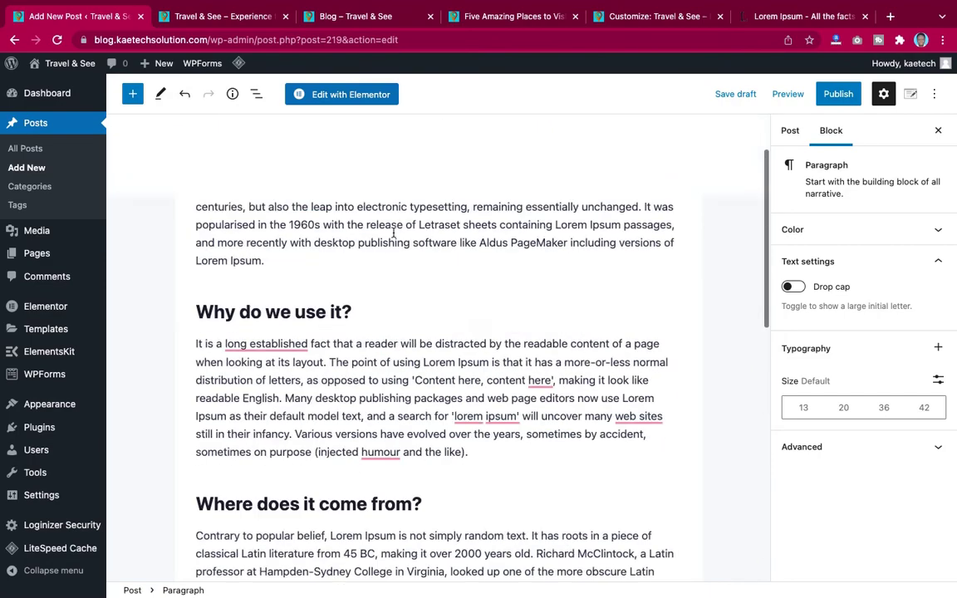
Step: Insert background-5404410_1280.jpg from the media library as an image block above the "Where does it come from?" heading
scroll(394, 233, "down", 5)
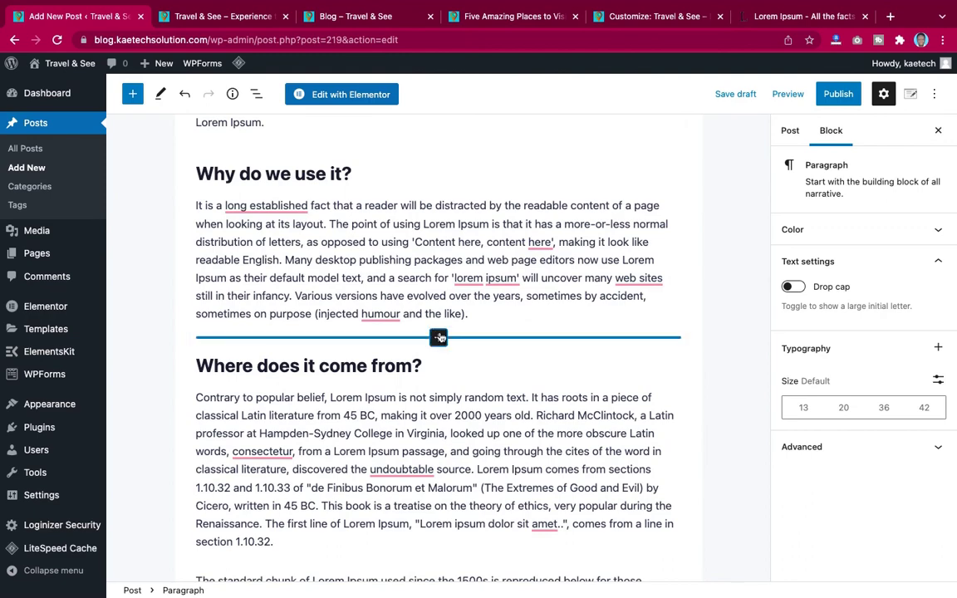
left_click(438, 338)
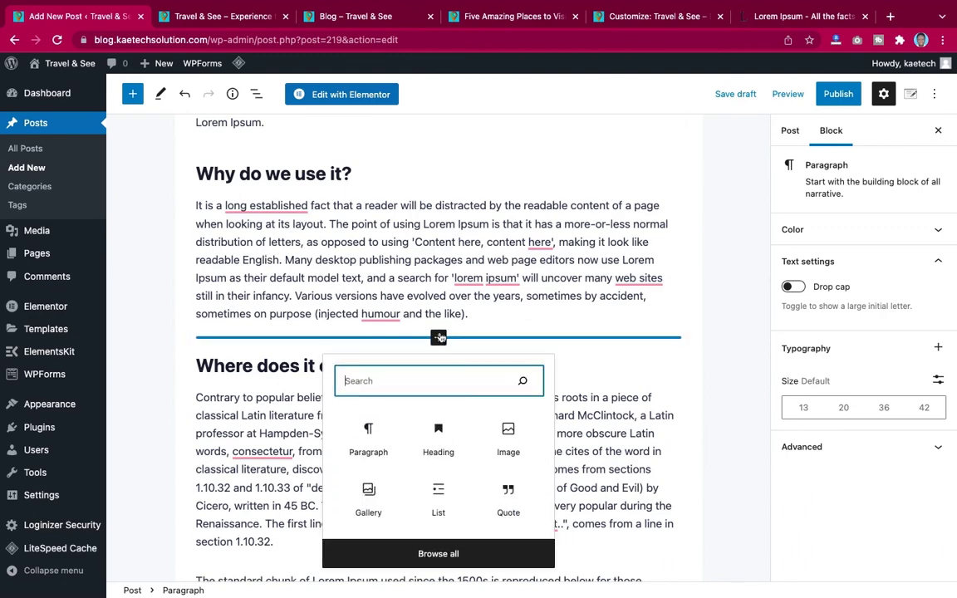
left_click(517, 429)
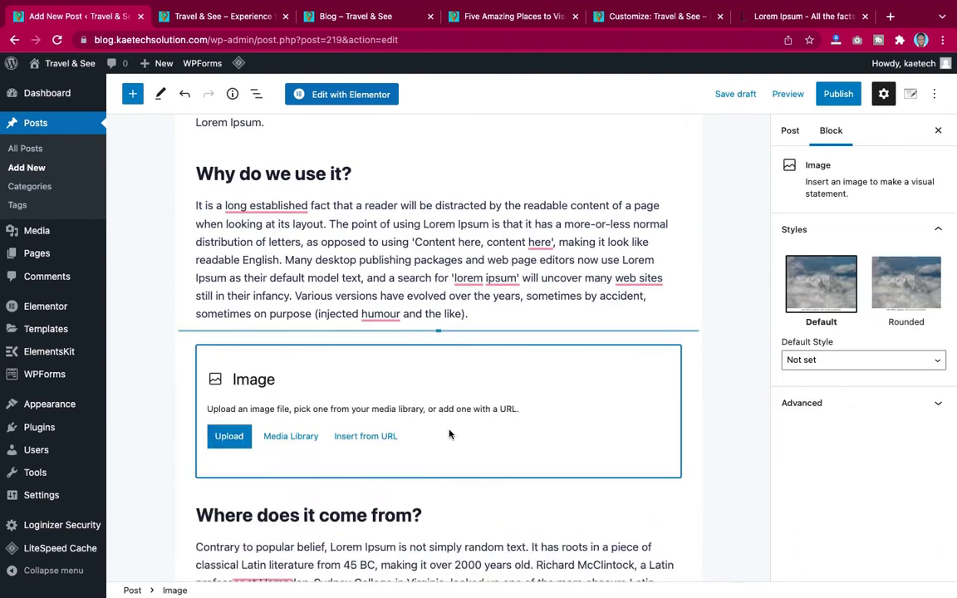
left_click(291, 437)
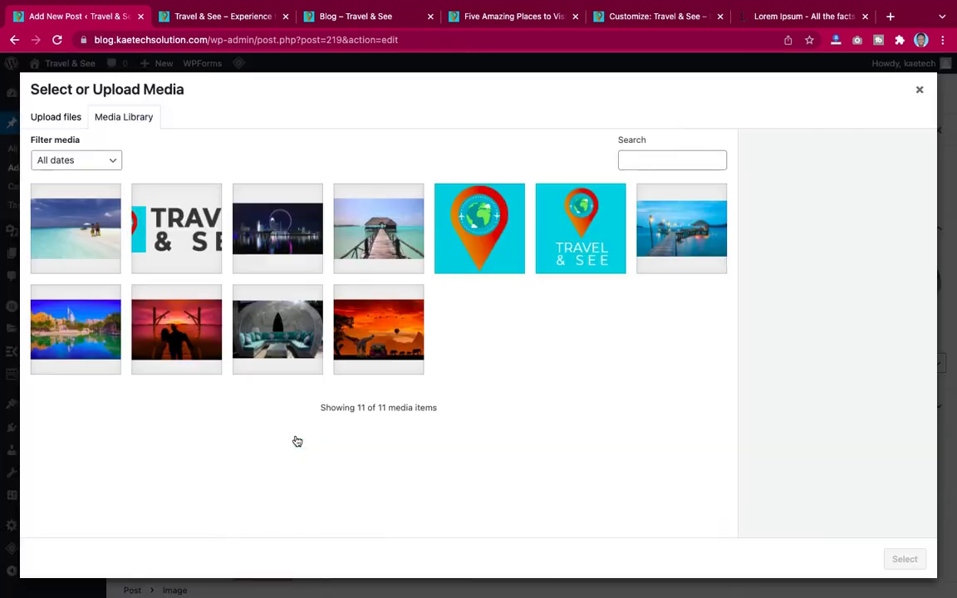
left_click(381, 355)
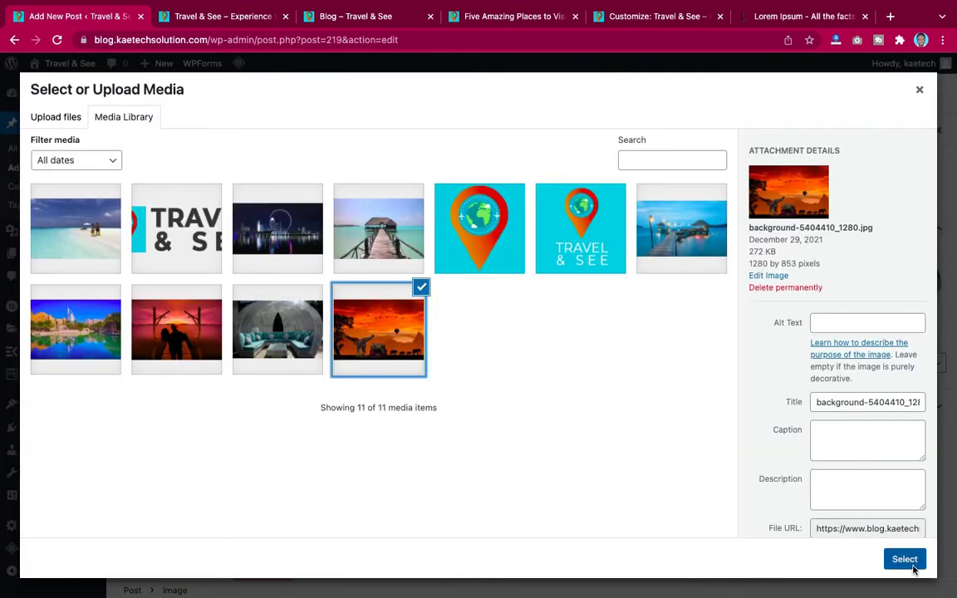
left_click(914, 568)
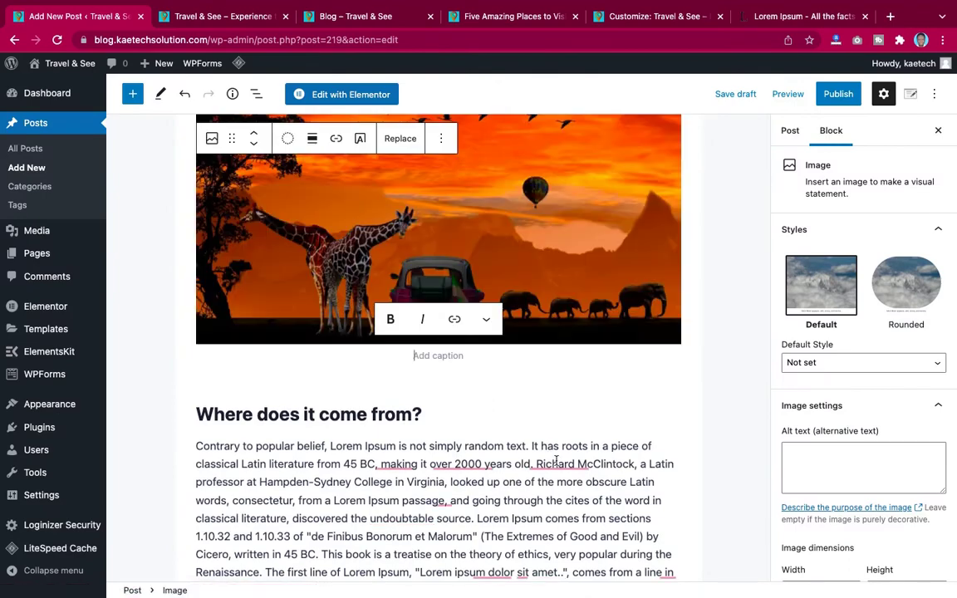
Step: Insert hotel-6565940_1280.jpg from the media library as an image block above the "Where can I get some?" heading
scroll(474, 438, "down", 3)
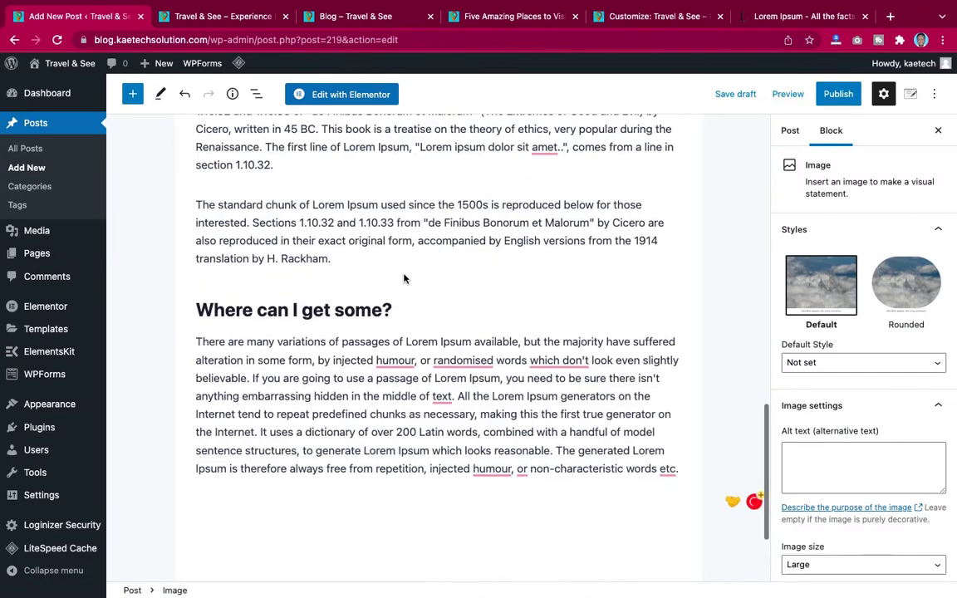
left_click(438, 283)
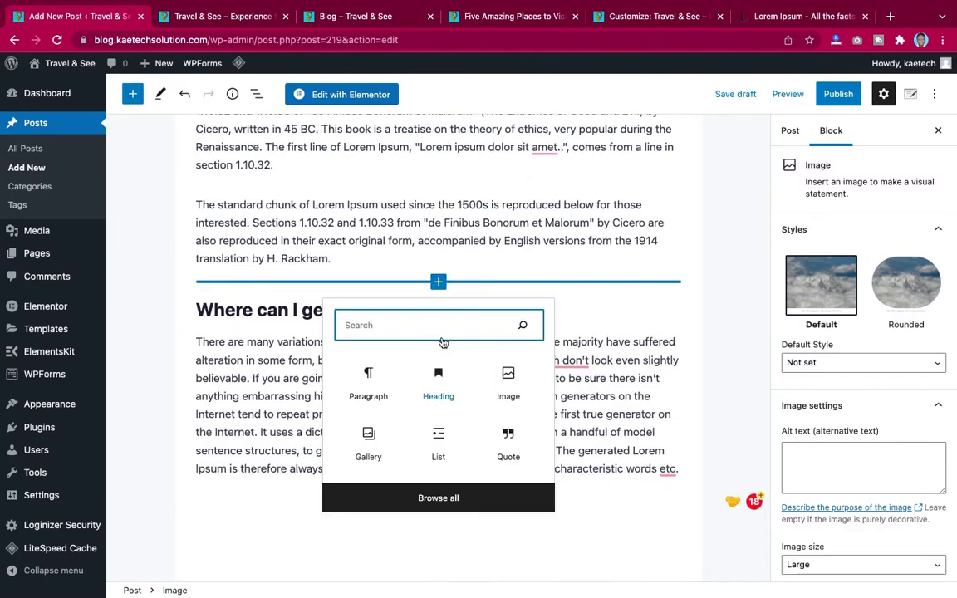
left_click(508, 381)
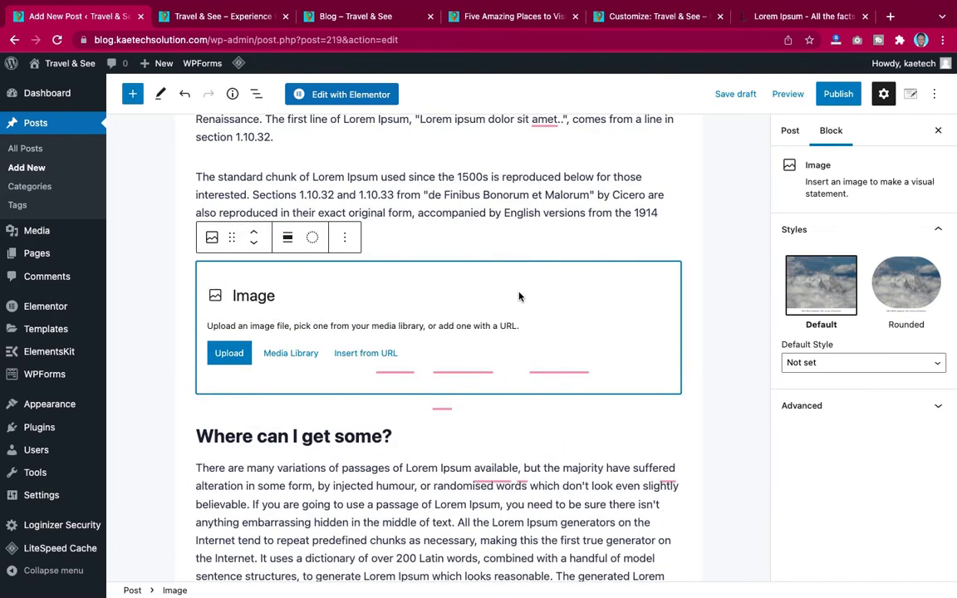
left_click(295, 353)
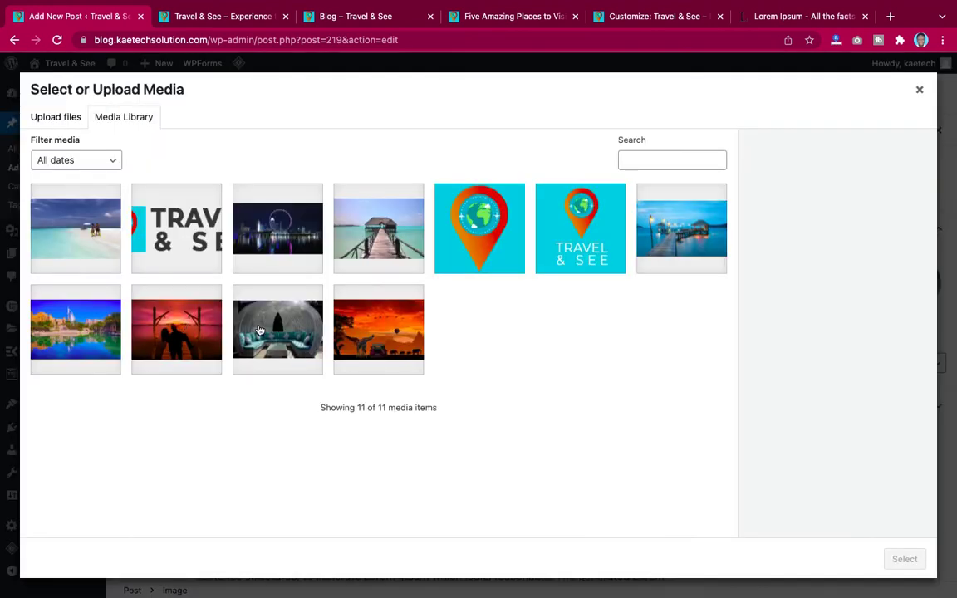
left_click(80, 301)
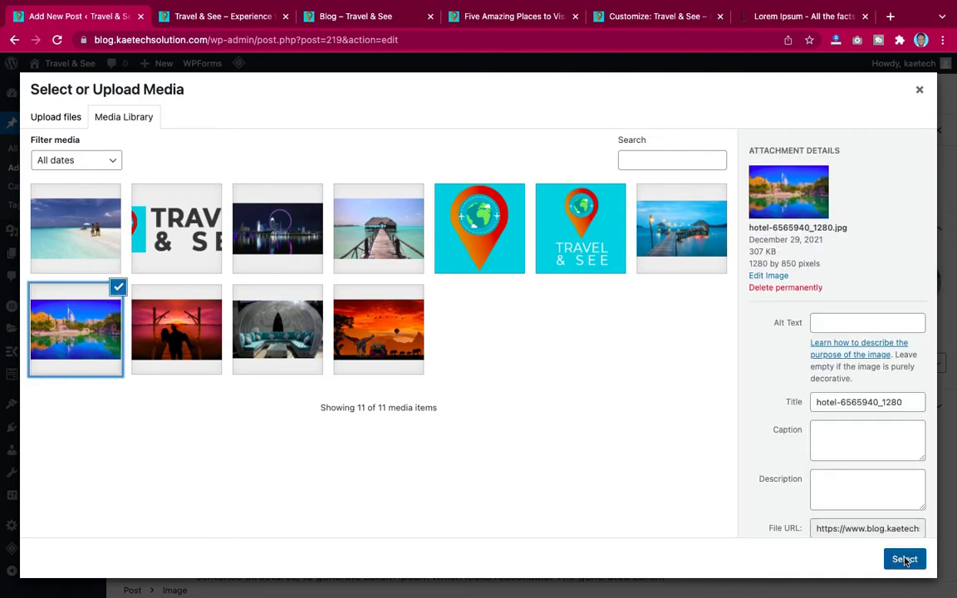
left_click(905, 559)
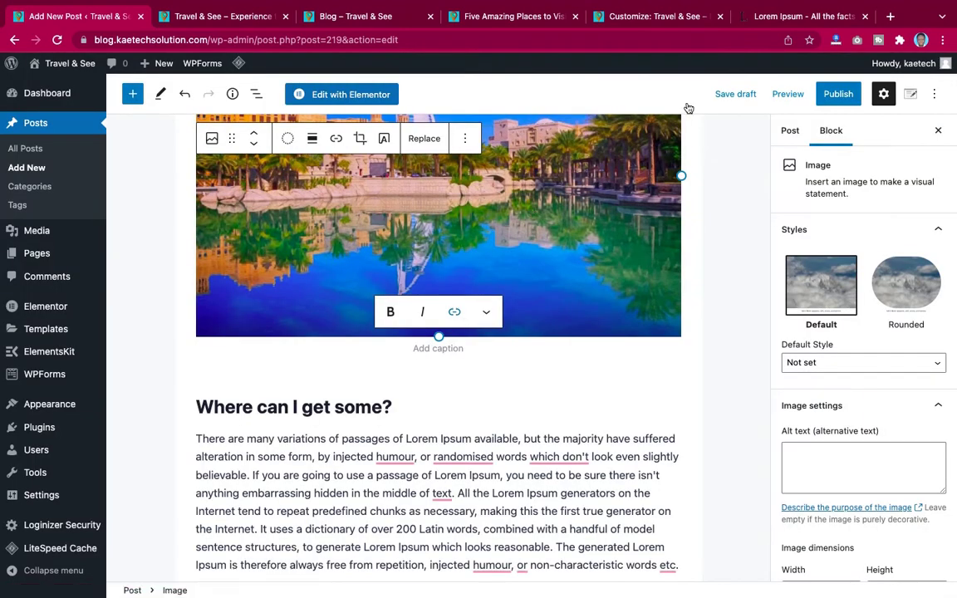
Step: Open pixabay.com in a new browser tab and search its images for "flights"
scroll(587, 236, "up", 15)
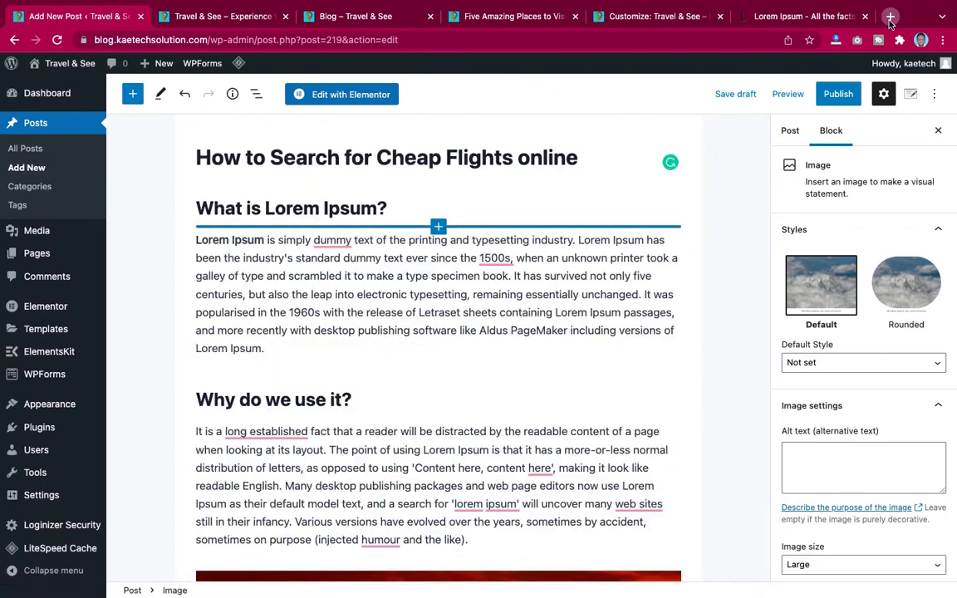
left_click(890, 17)
type("pixabay.com")
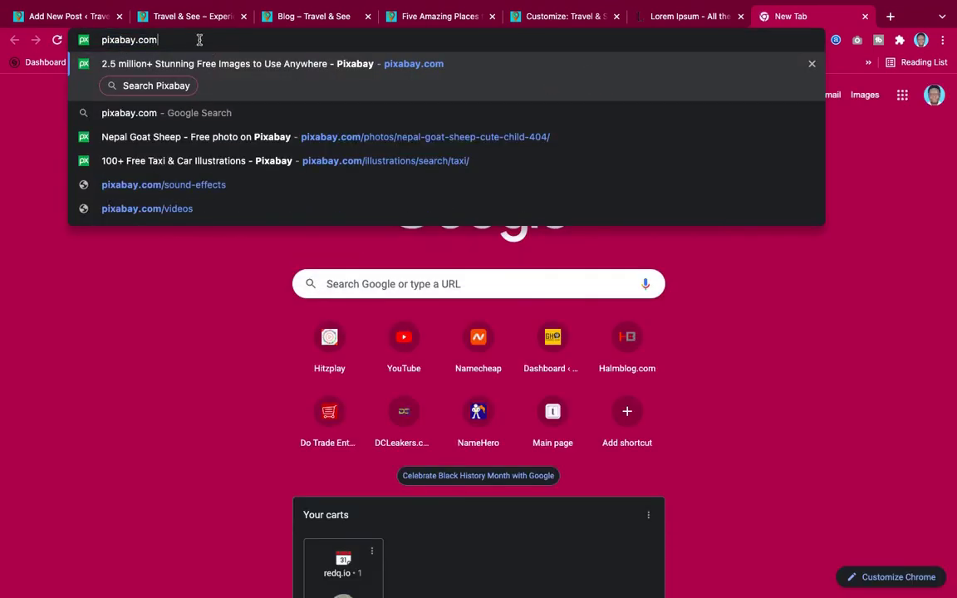
key("Return")
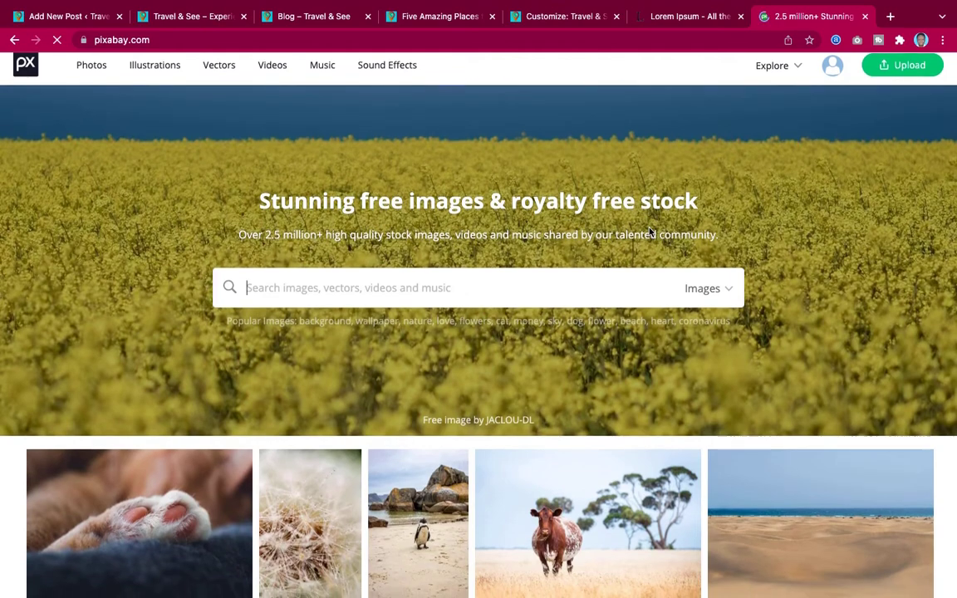
scroll(584, 204, "down", 4)
scroll(649, 226, "up", 4)
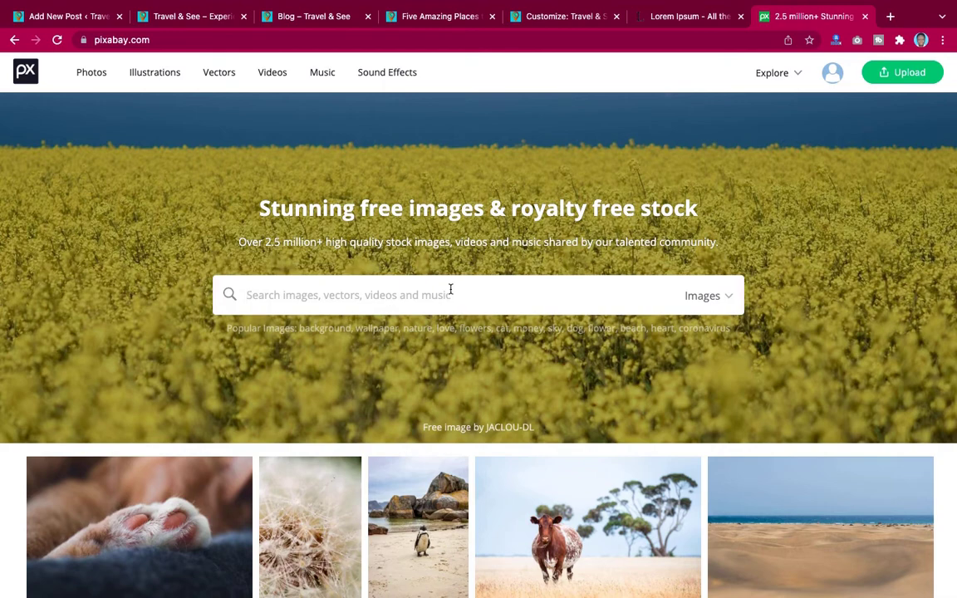
type("flights")
key("Return")
Step: Browse the flights results and download the photo of the airplane landing over a city and river as a JPG
scroll(417, 202, "down", 5)
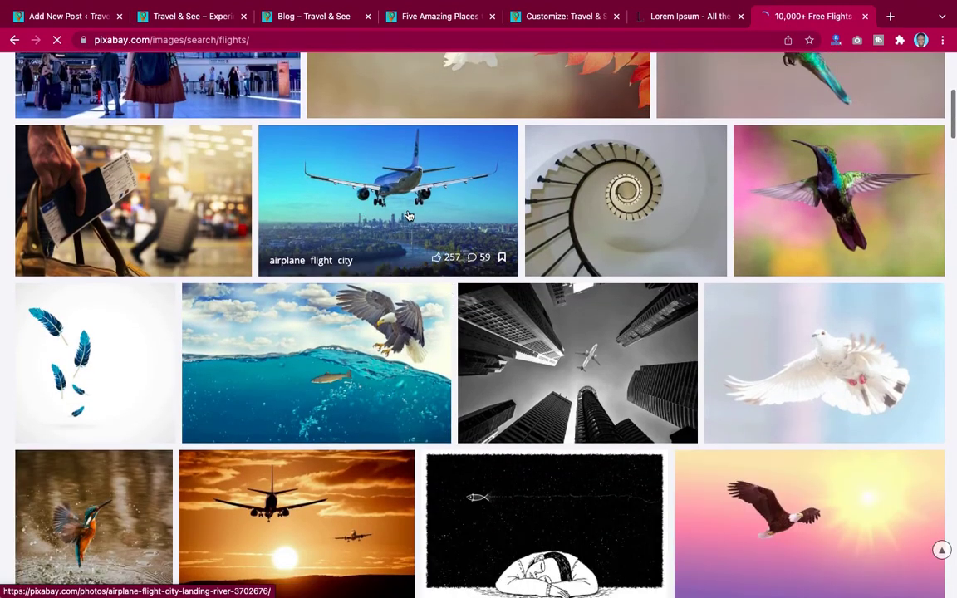
scroll(407, 228, "down", 3)
scroll(397, 257, "down", 7)
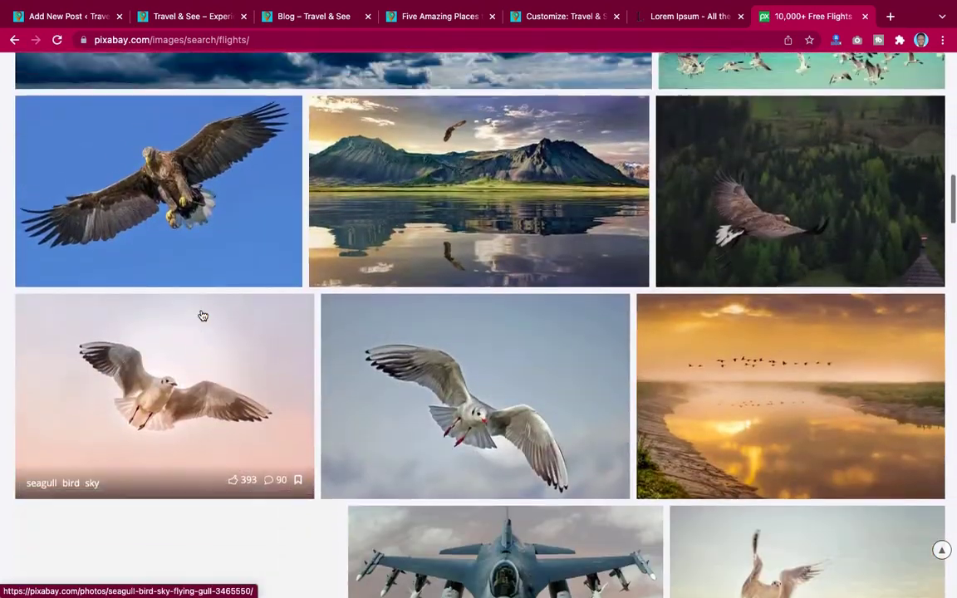
scroll(203, 315, "down", 4)
scroll(202, 316, "up", 5)
scroll(201, 313, "up", 10)
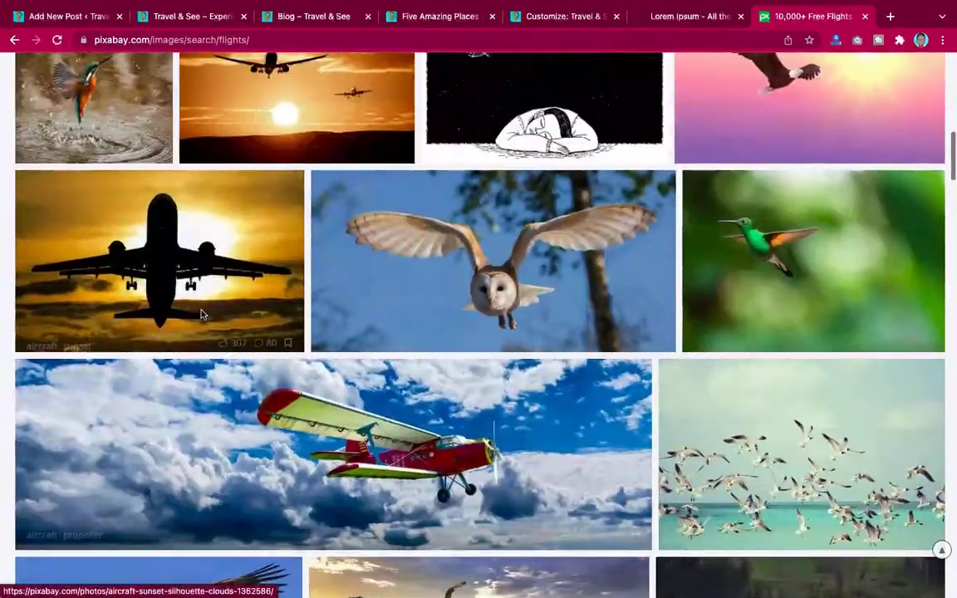
scroll(201, 316, "up", 1)
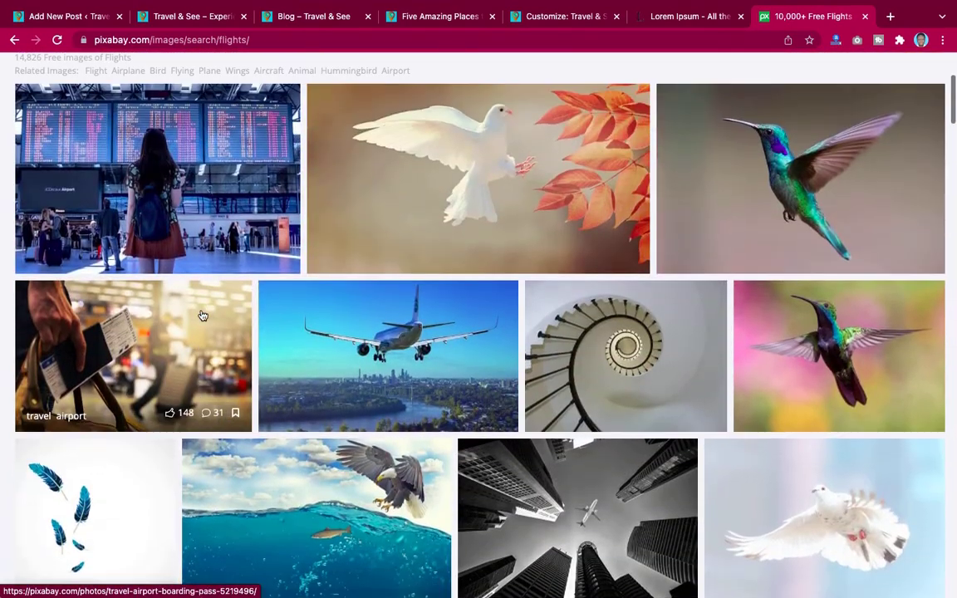
left_click(375, 333)
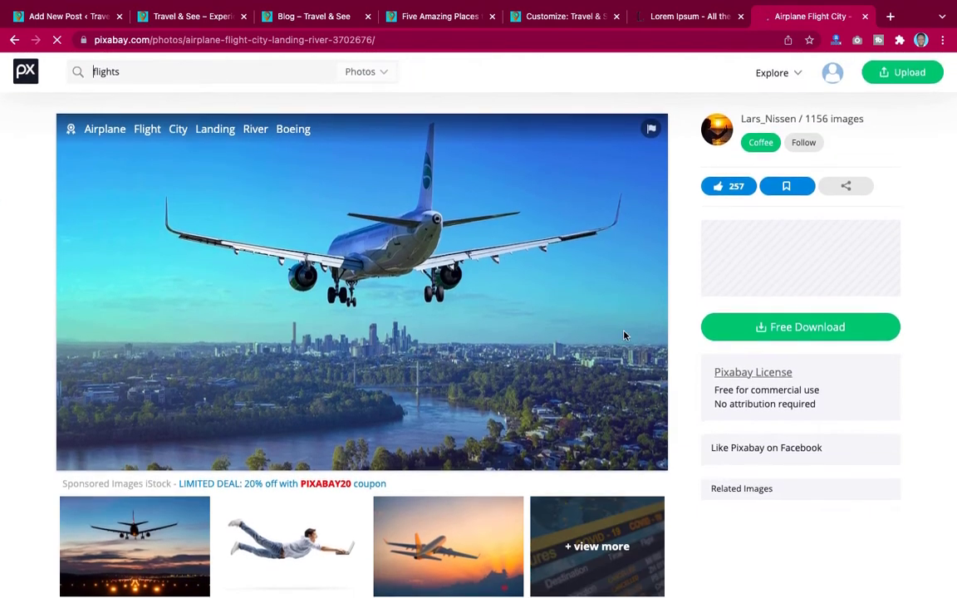
left_click(814, 333)
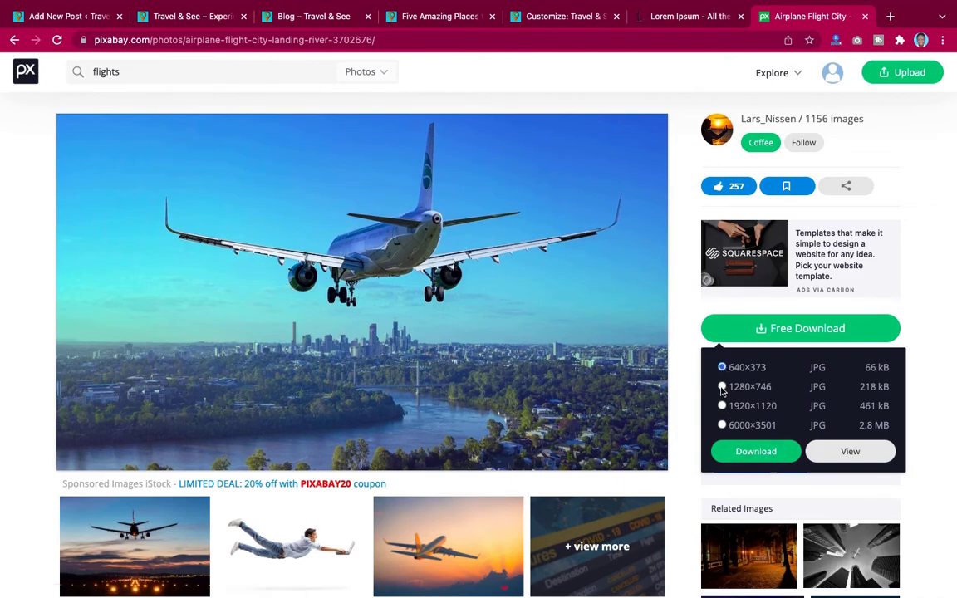
left_click(752, 451)
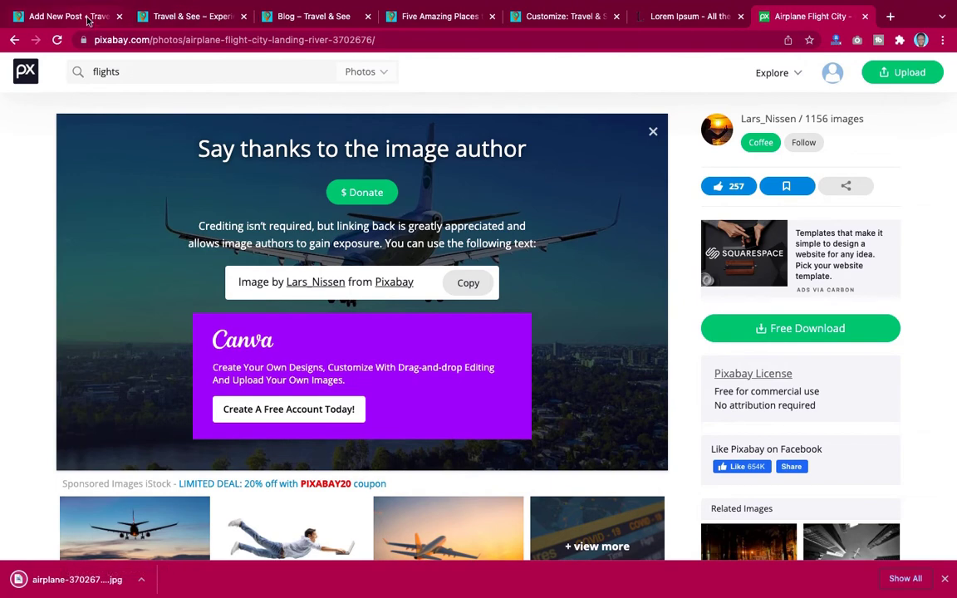
Step: Return to the post being edited and assign it the How Tos and Travel Destinations categories
left_click(83, 17)
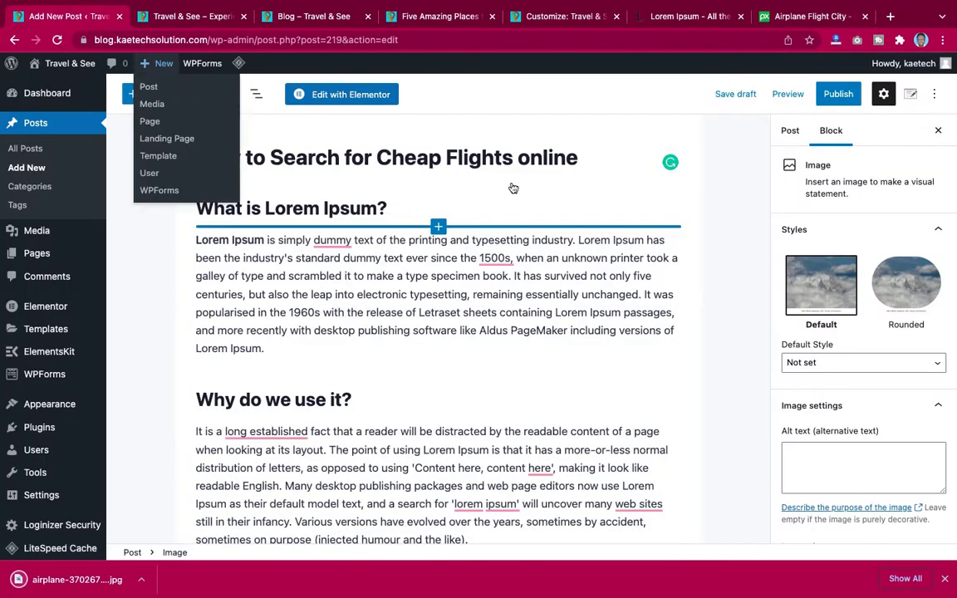
left_click(794, 133)
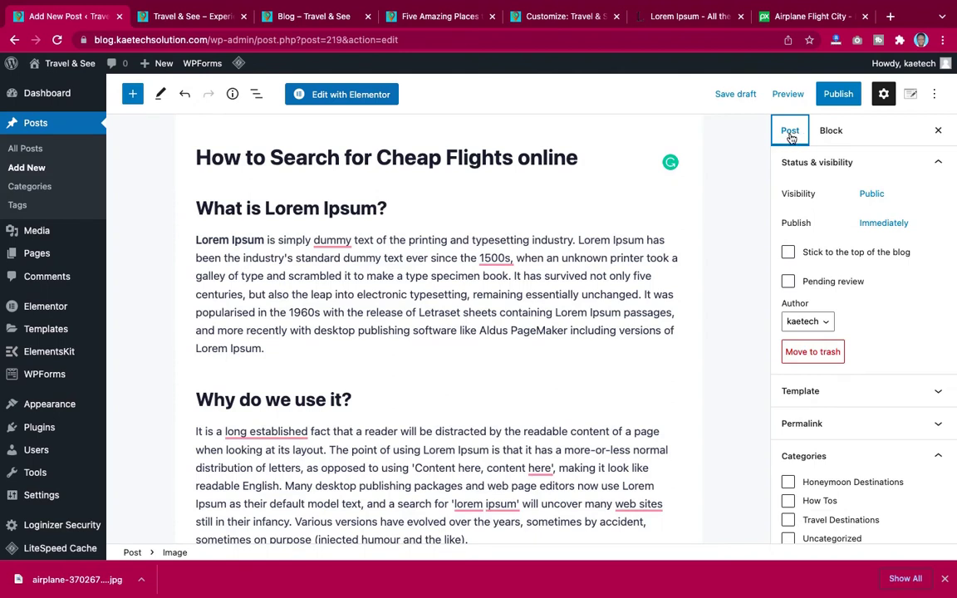
scroll(831, 347, "down", 3)
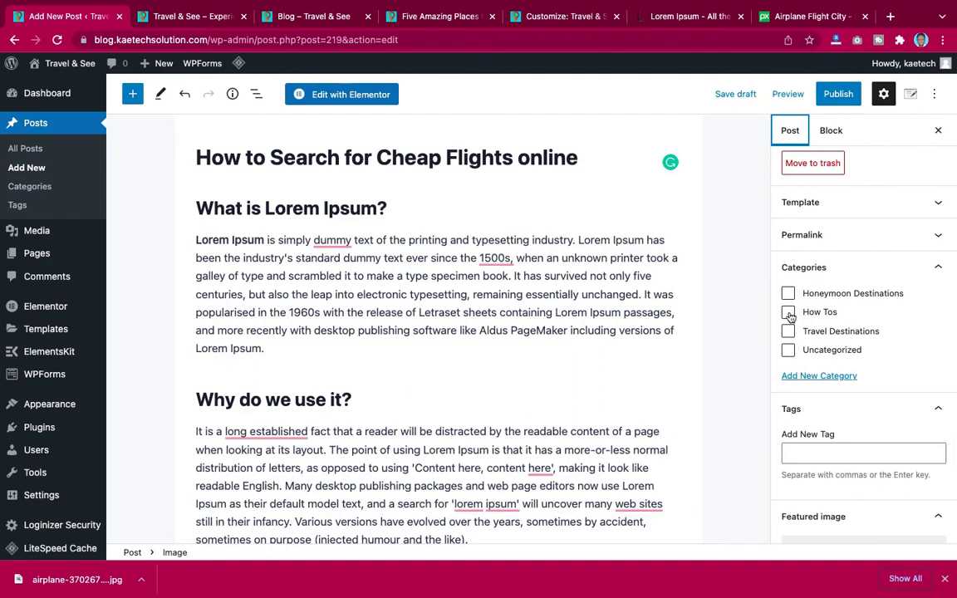
left_click(789, 313)
scroll(818, 436, "down", 2)
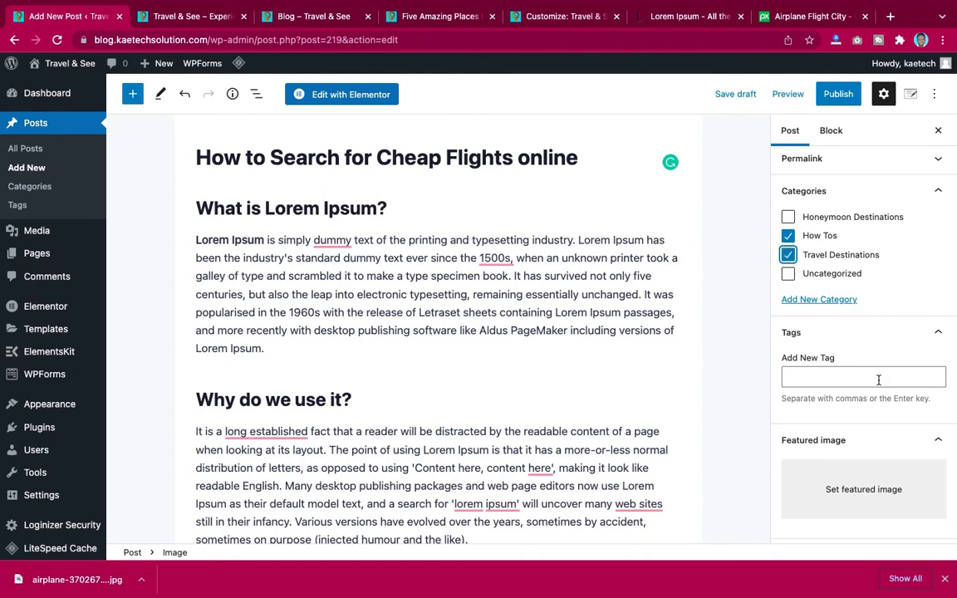
Step: Add the tags Flights and Cheap Flights to the post
scroll(827, 439, "down", 1)
left_click(820, 309)
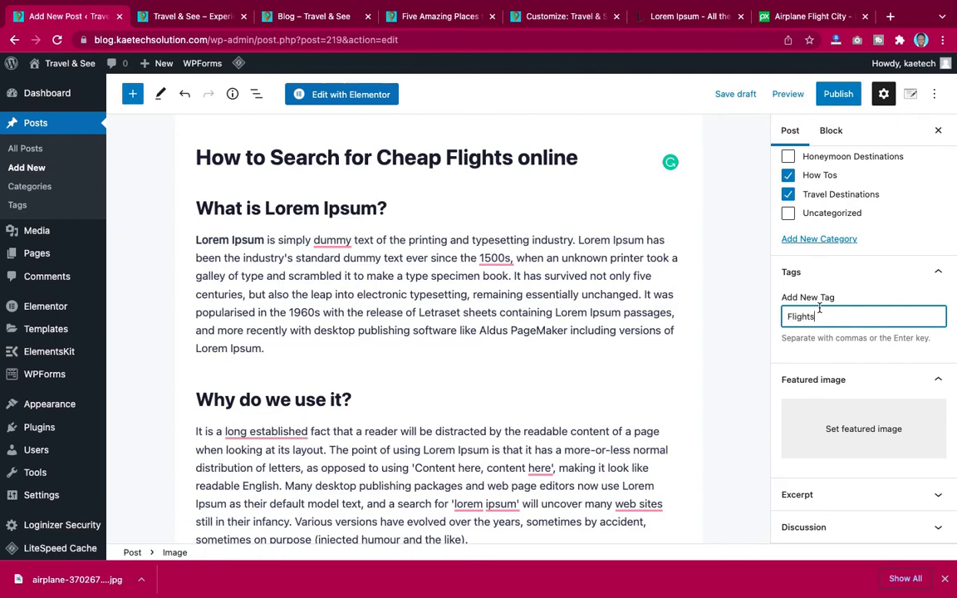
type("Flights")
key("Return")
type("Chea")
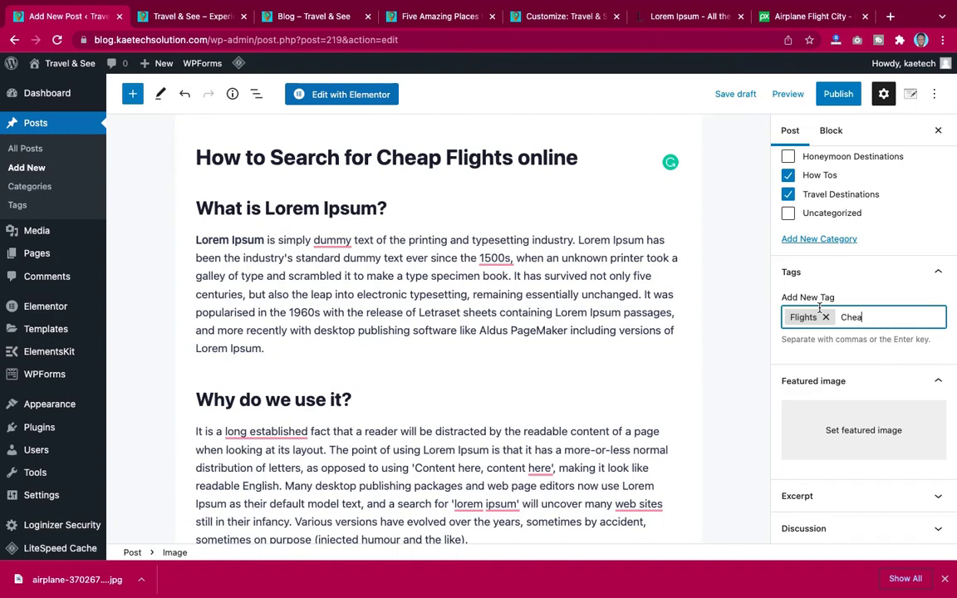
type("p Flights")
key("Return")
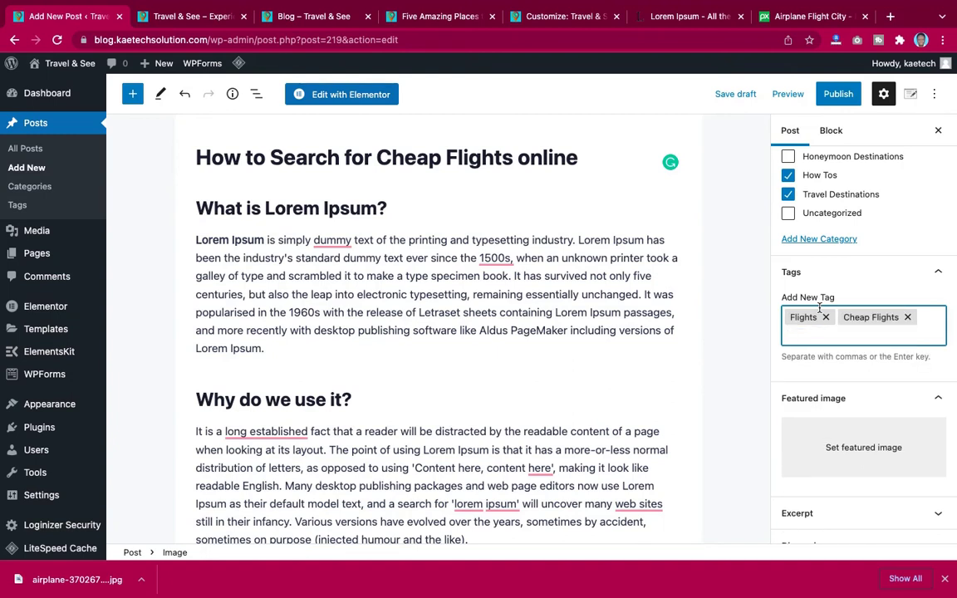
Step: Upload airplane-3702676_1280.jpg as the post's featured image and publish the post
left_click(864, 447)
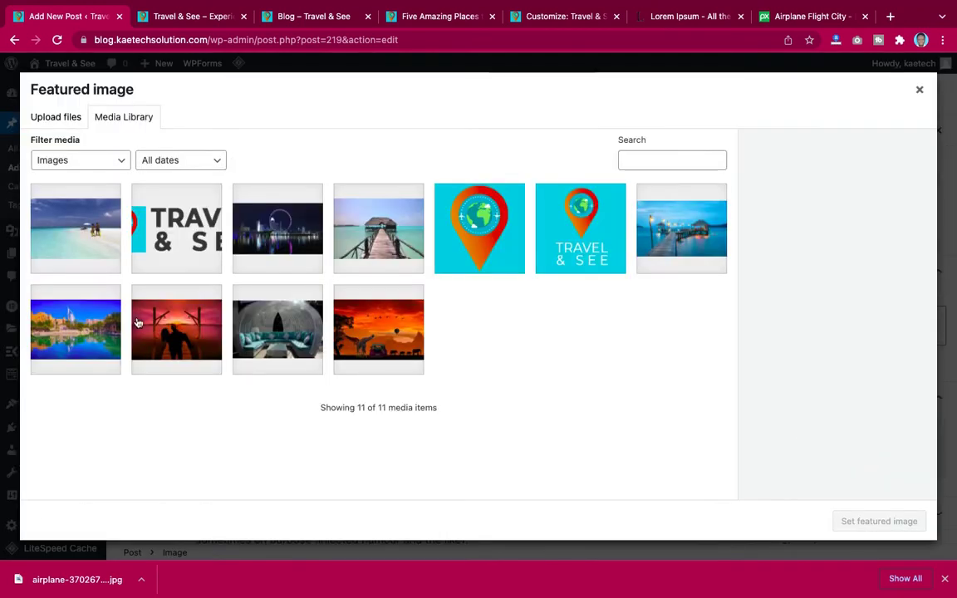
left_click_drag(52, 583, 321, 277)
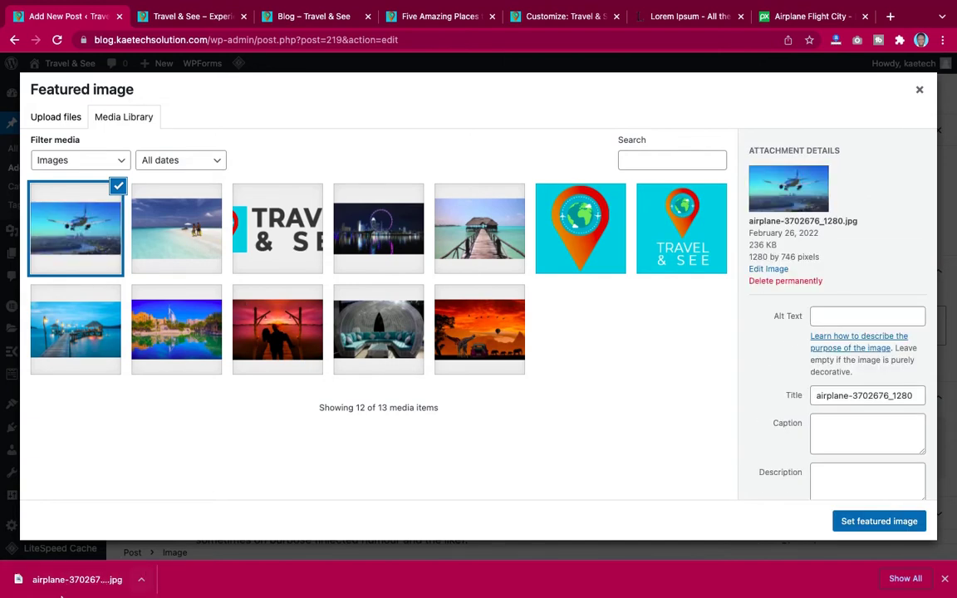
left_click(68, 122)
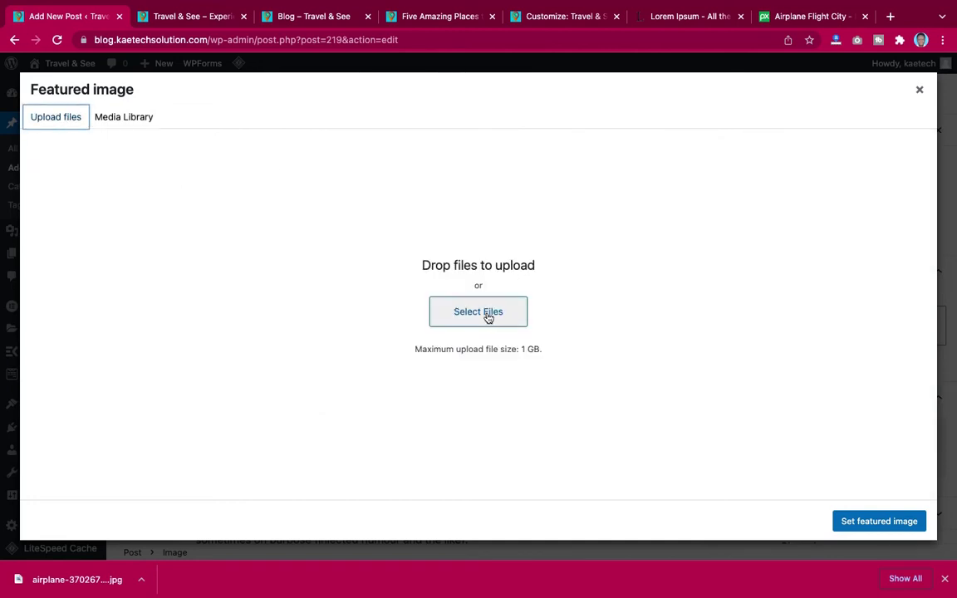
left_click(128, 117)
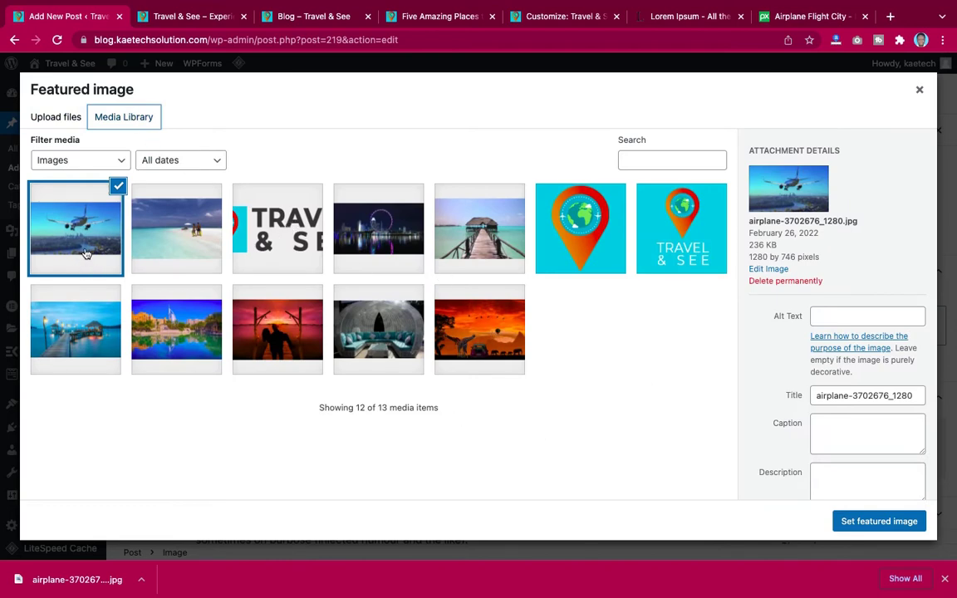
left_click(880, 525)
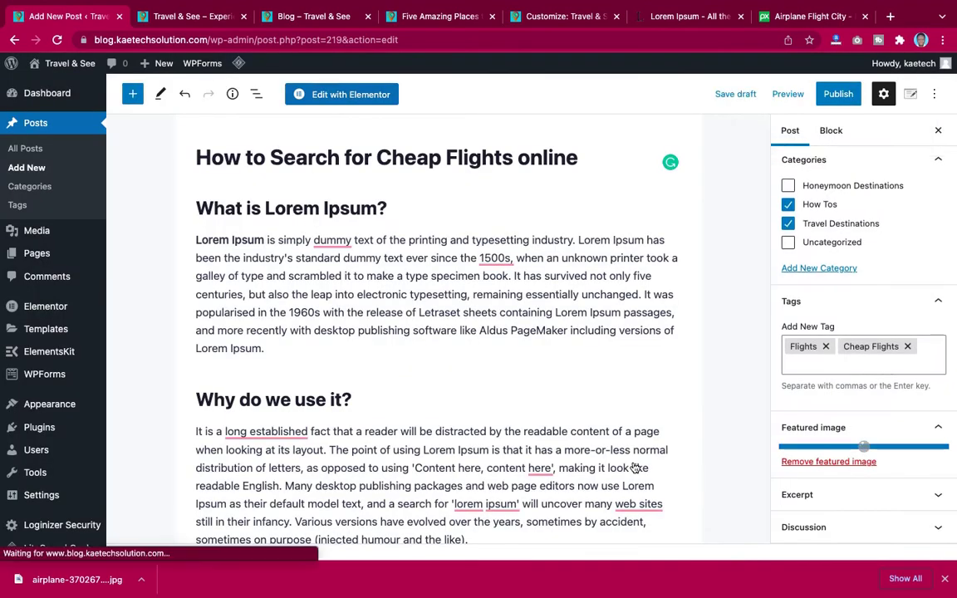
left_click(842, 96)
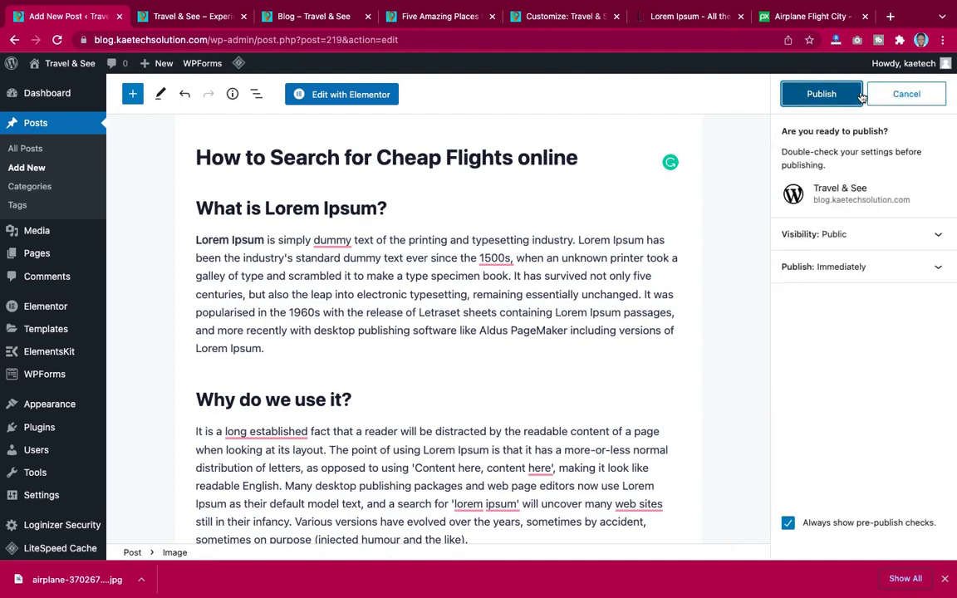
left_click(856, 94)
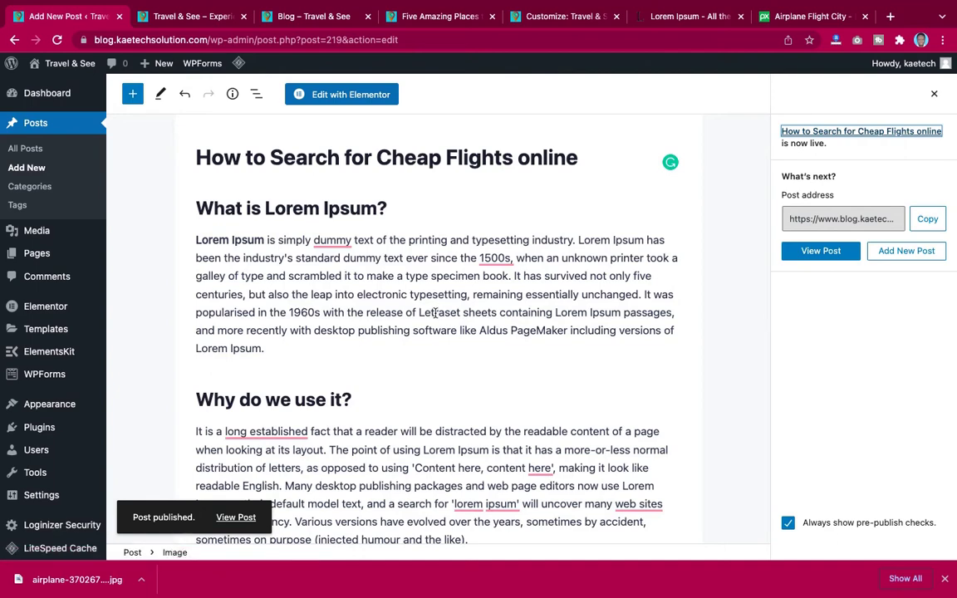
Step: Refresh the site's Blog page and check how the published posts are laid out
left_click(341, 18)
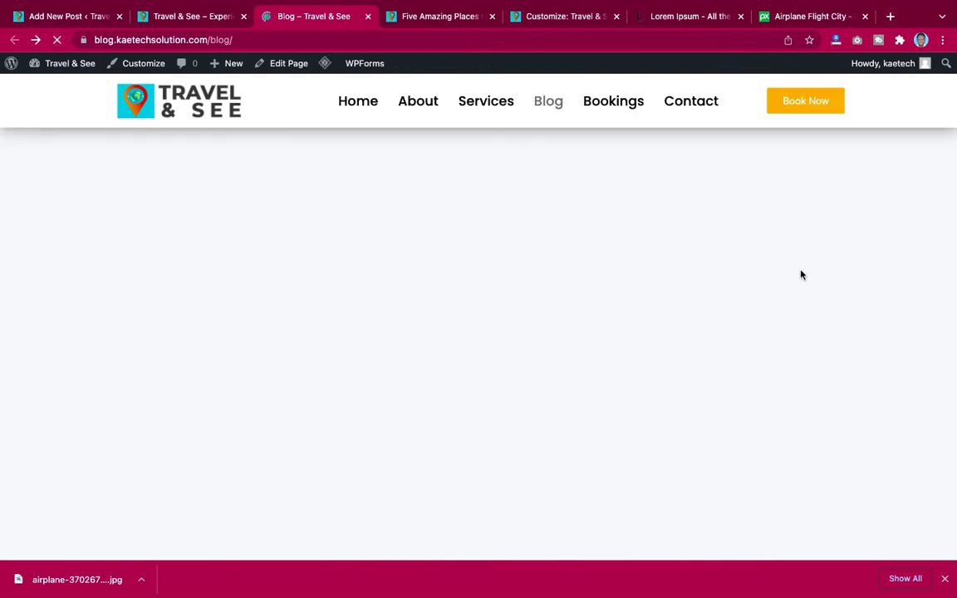
scroll(802, 275, "down", 4)
scroll(802, 275, "up", 2)
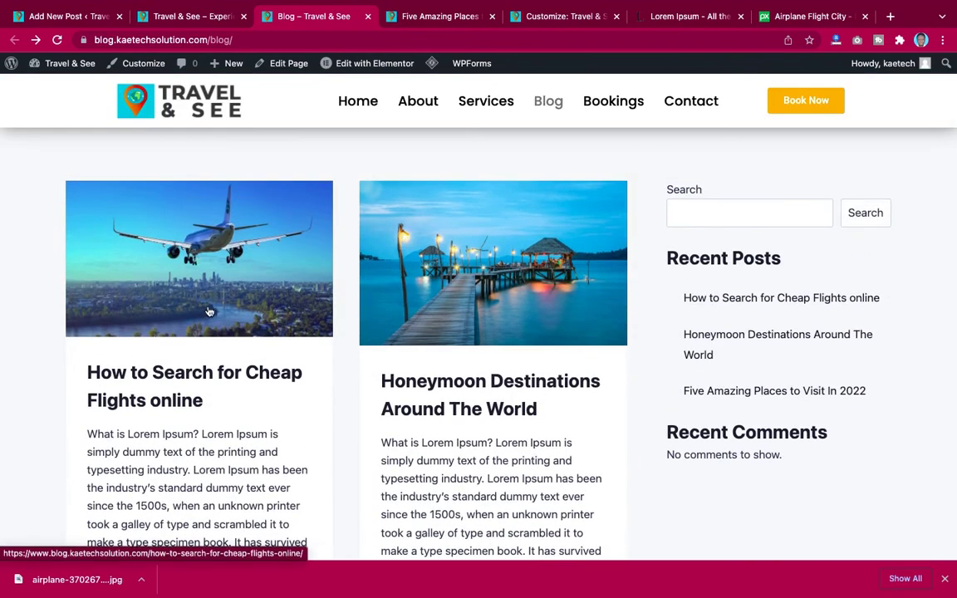
scroll(227, 314, "down", 4)
scroll(227, 313, "up", 3)
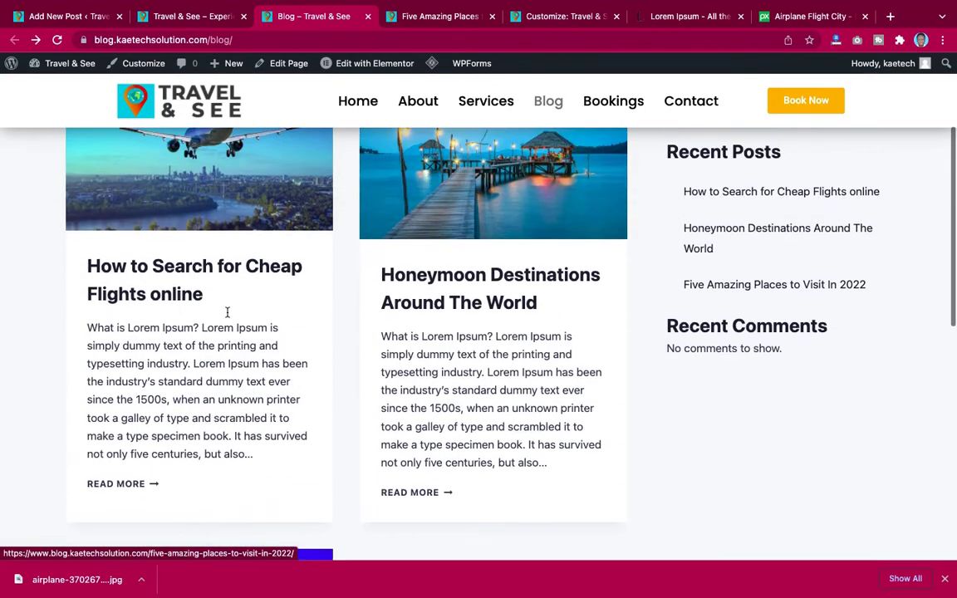
scroll(227, 312, "up", 4)
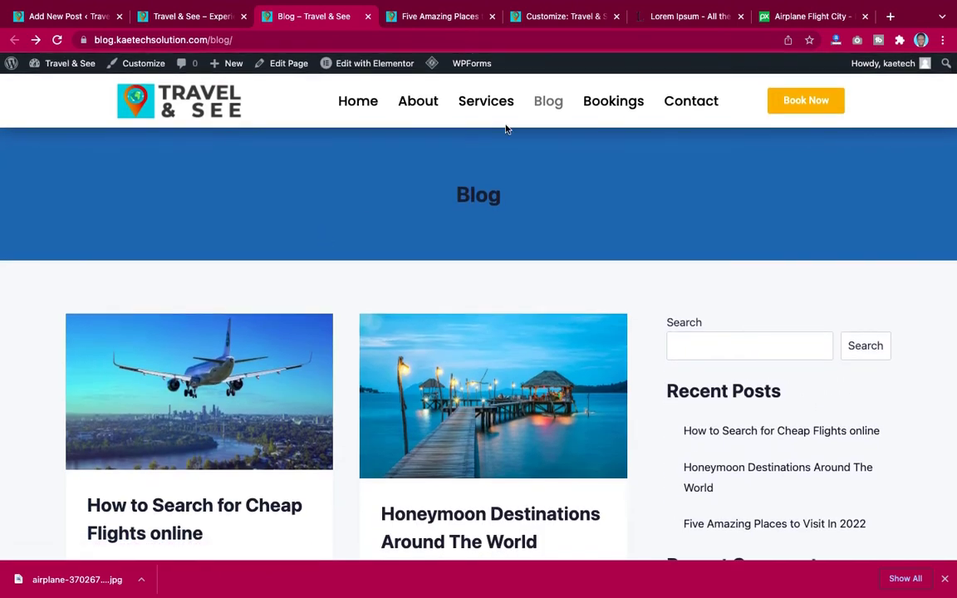
Step: Review the sections of the site's Home page and open that page for editing with Elementor
left_click(363, 106)
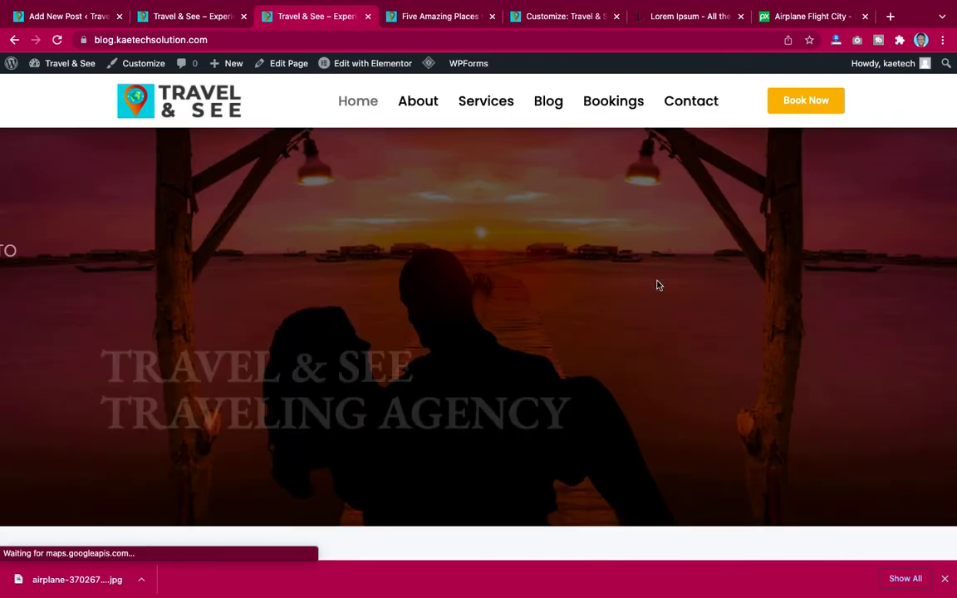
scroll(658, 285, "down", 3)
scroll(658, 285, "down", 8)
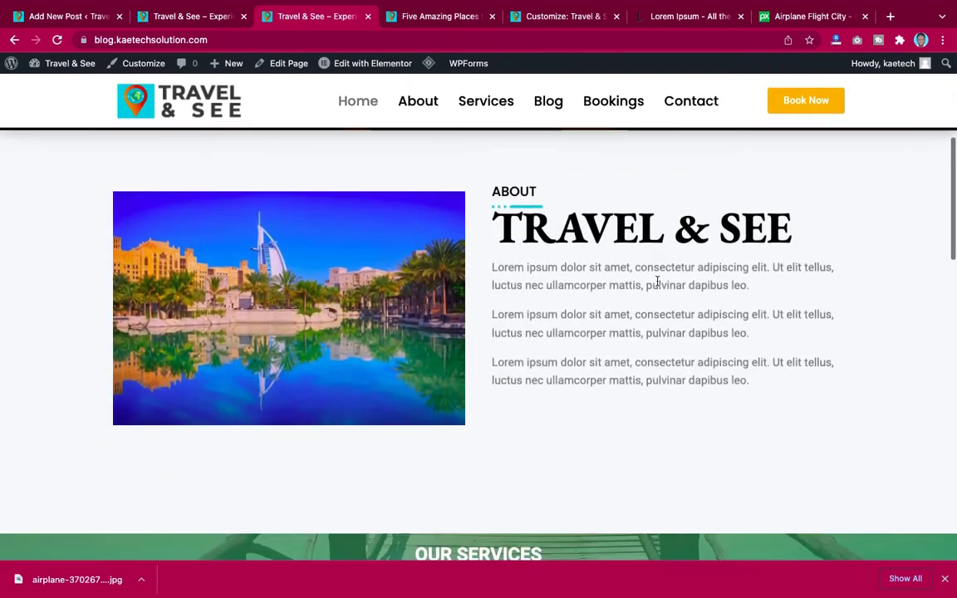
scroll(657, 285, "up", 5)
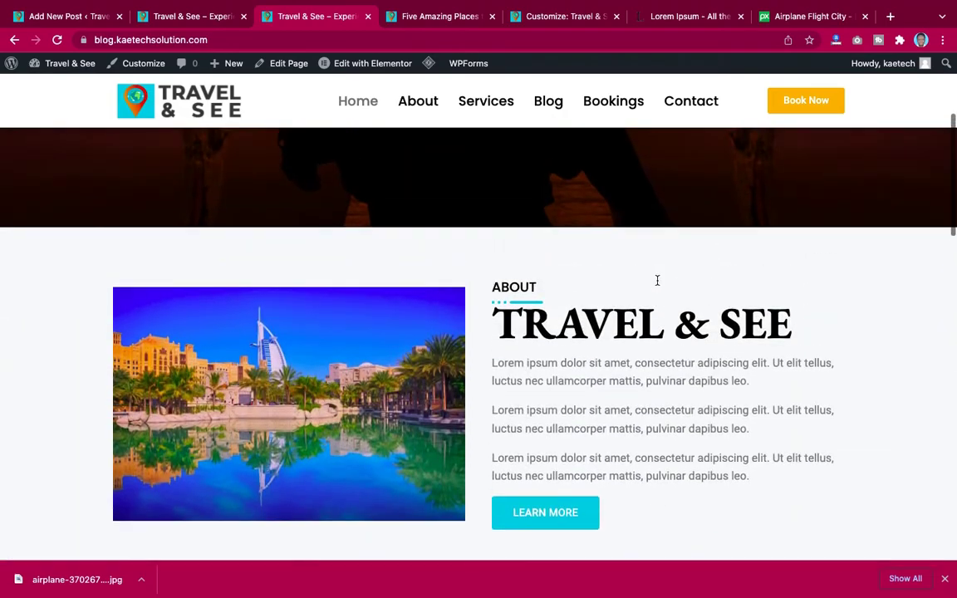
scroll(658, 285, "down", 8)
scroll(657, 285, "down", 10)
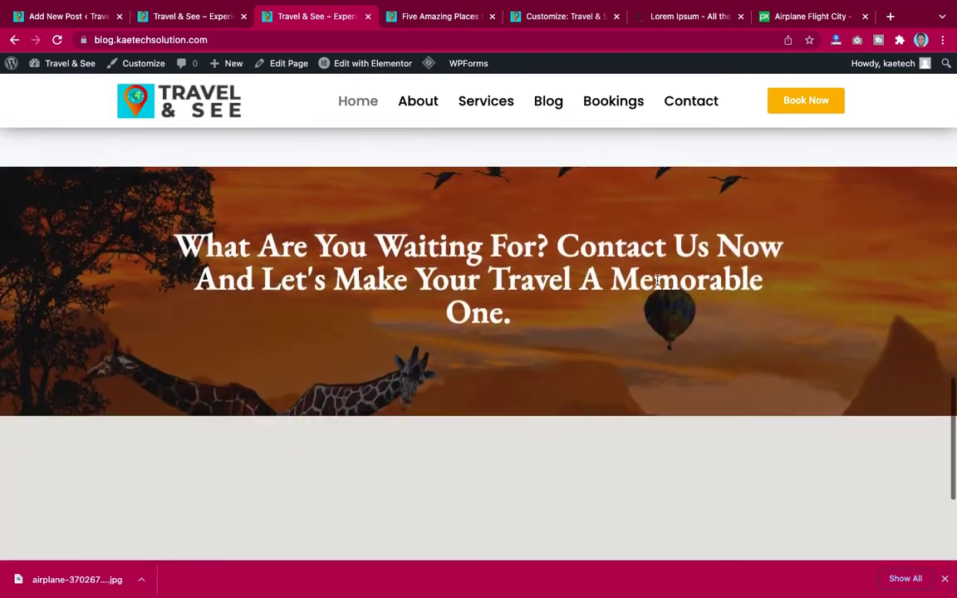
scroll(657, 285, "up", 7)
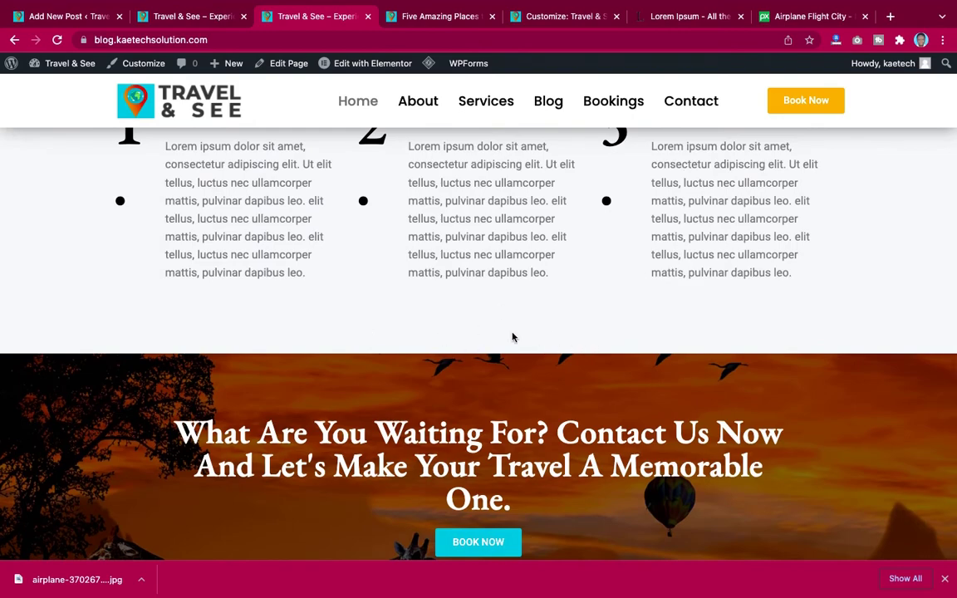
scroll(474, 221, "up", 10)
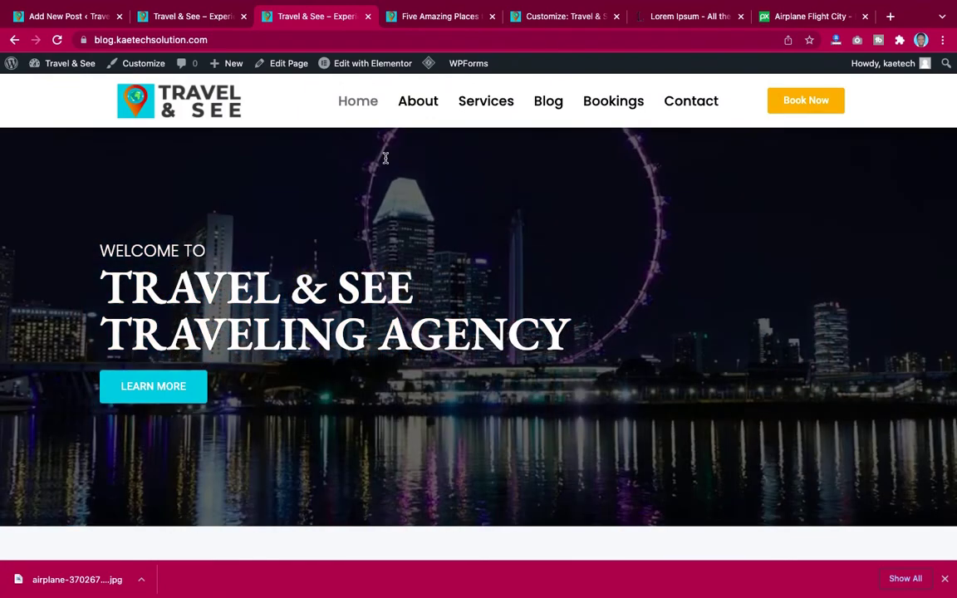
mouse_move(355, 67)
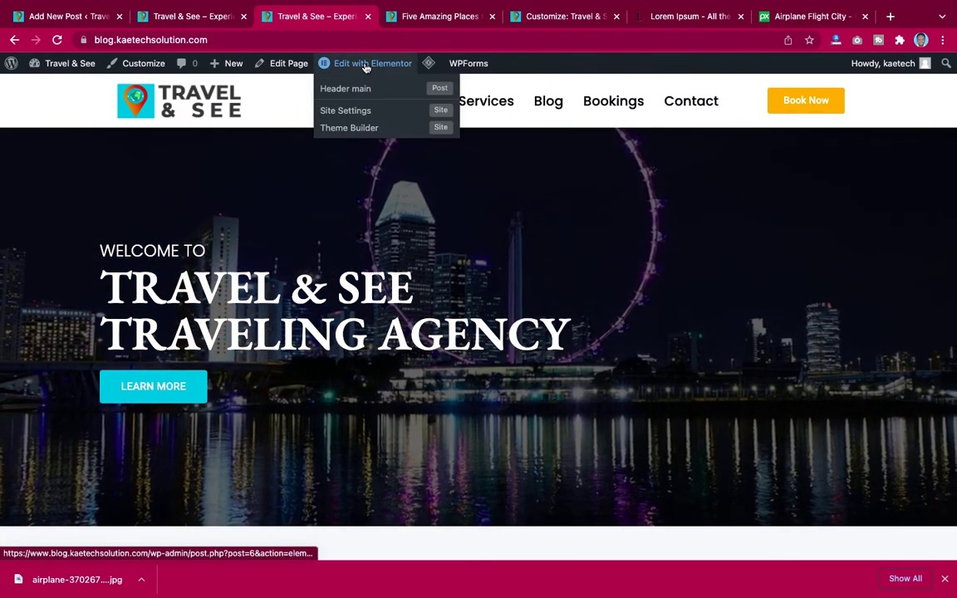
left_click(362, 64)
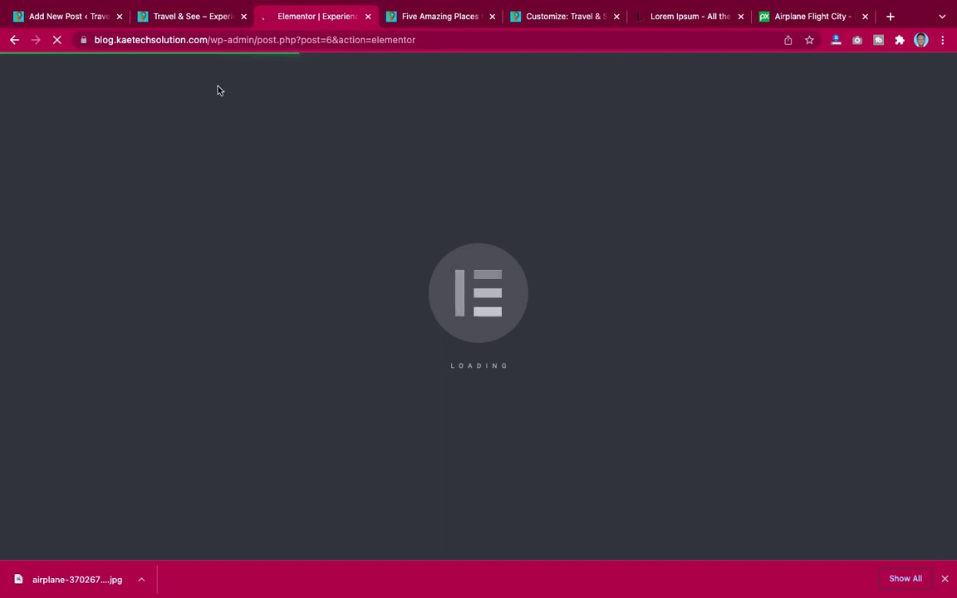
Step: Open the WordPress list of all pages and look through its entries
left_click(59, 19)
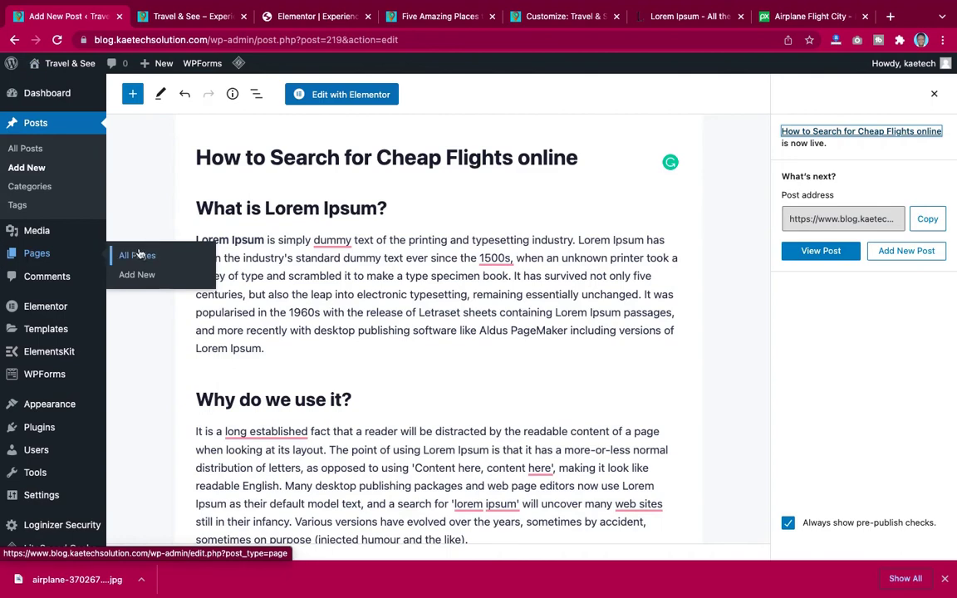
left_click(138, 255)
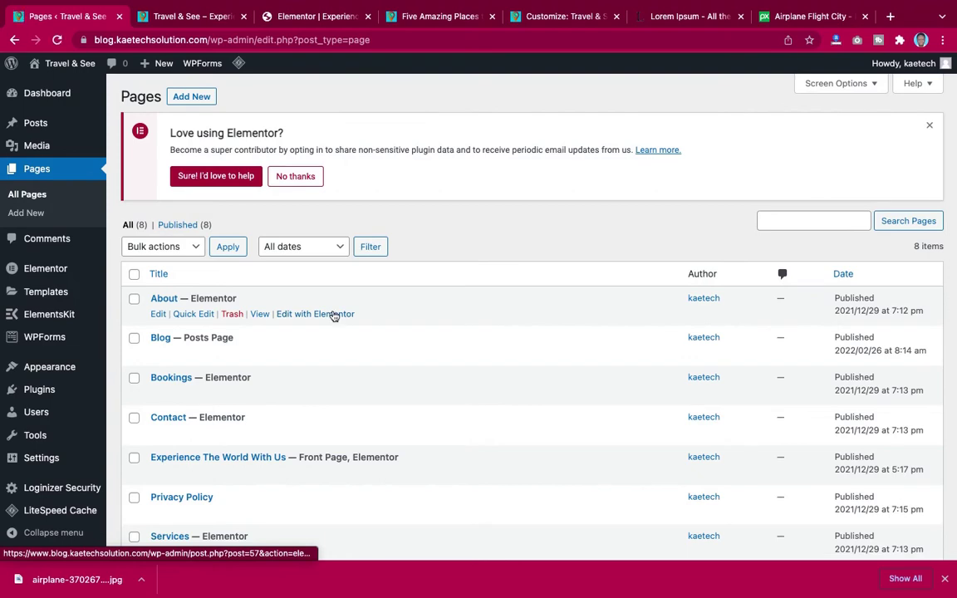
scroll(332, 316, "down", 4)
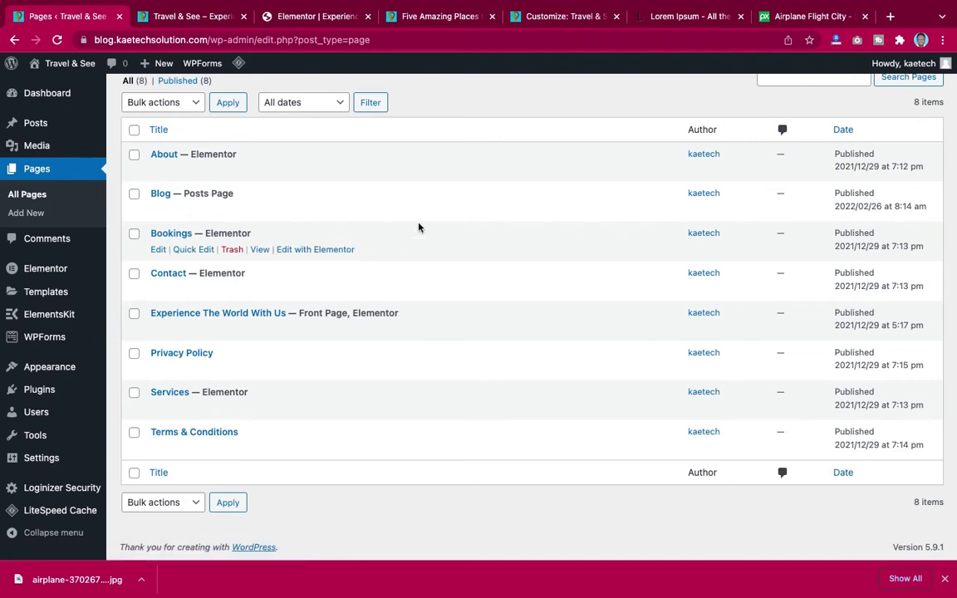
Step: Return to the Elementor editor and insert a single-column section directly above the "What Are You Waiting For?" section
left_click(303, 21)
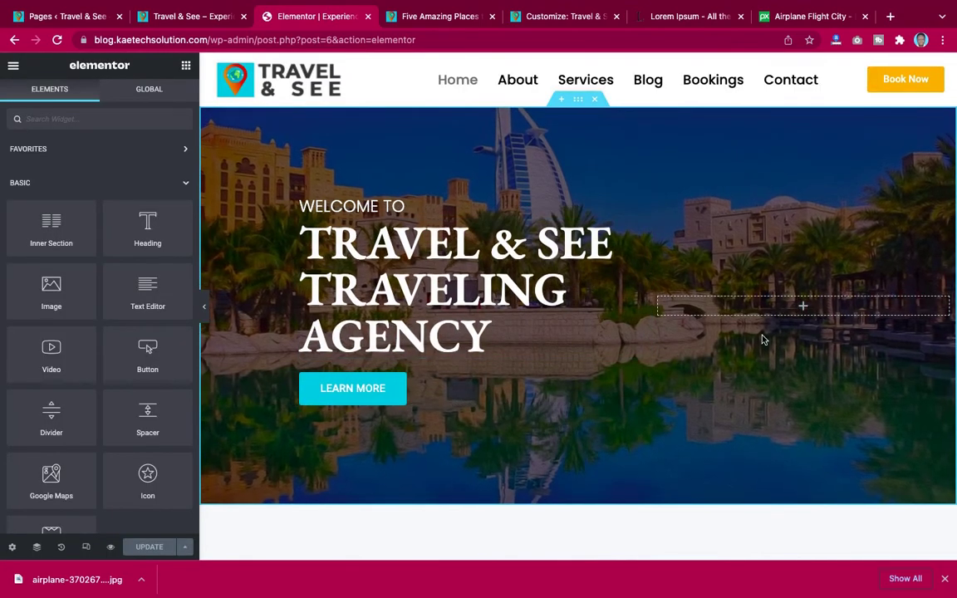
scroll(763, 339, "down", 4)
scroll(763, 339, "up", 1)
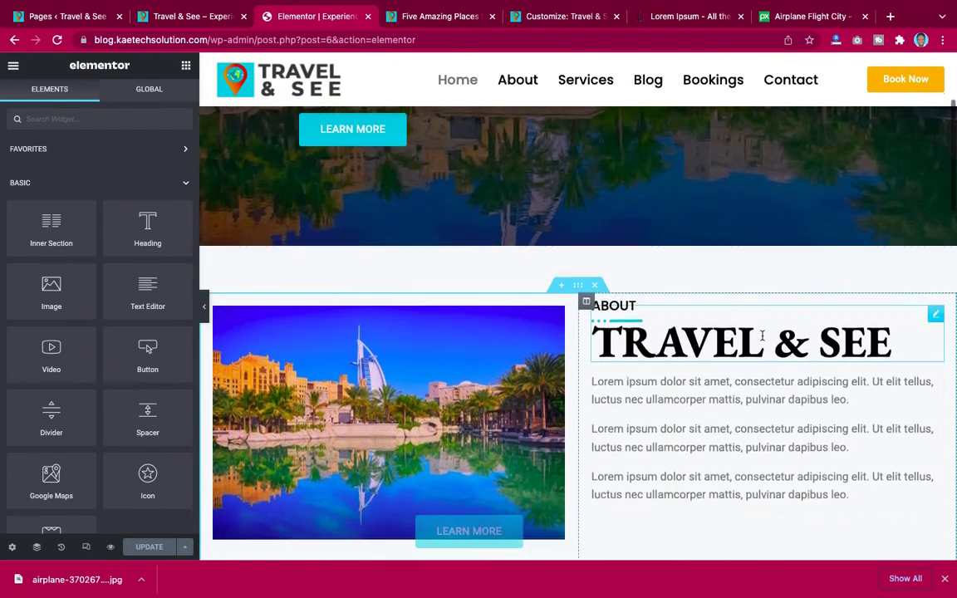
scroll(763, 337, "down", 10)
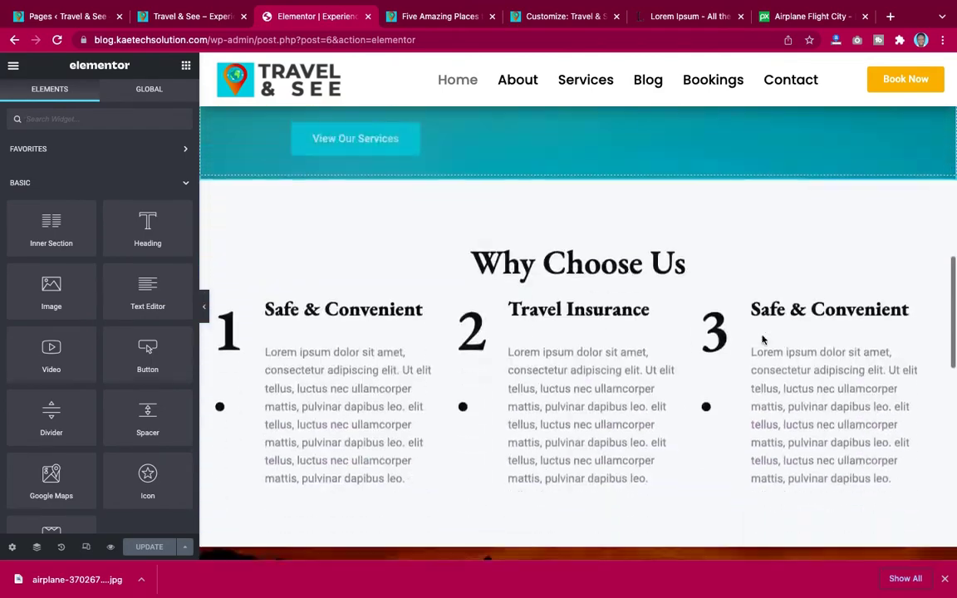
scroll(762, 339, "down", 8)
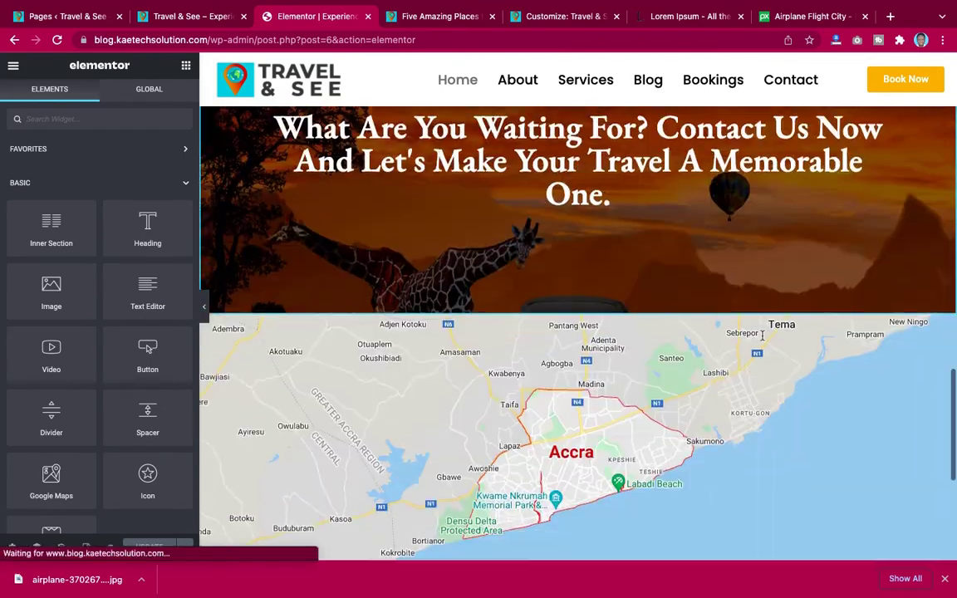
scroll(762, 338, "up", 5)
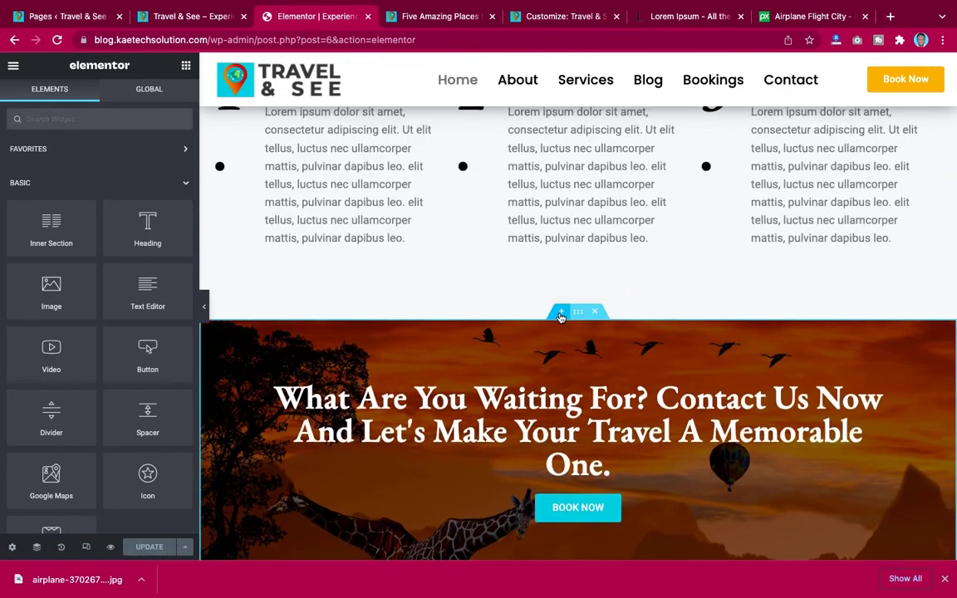
left_click(561, 312)
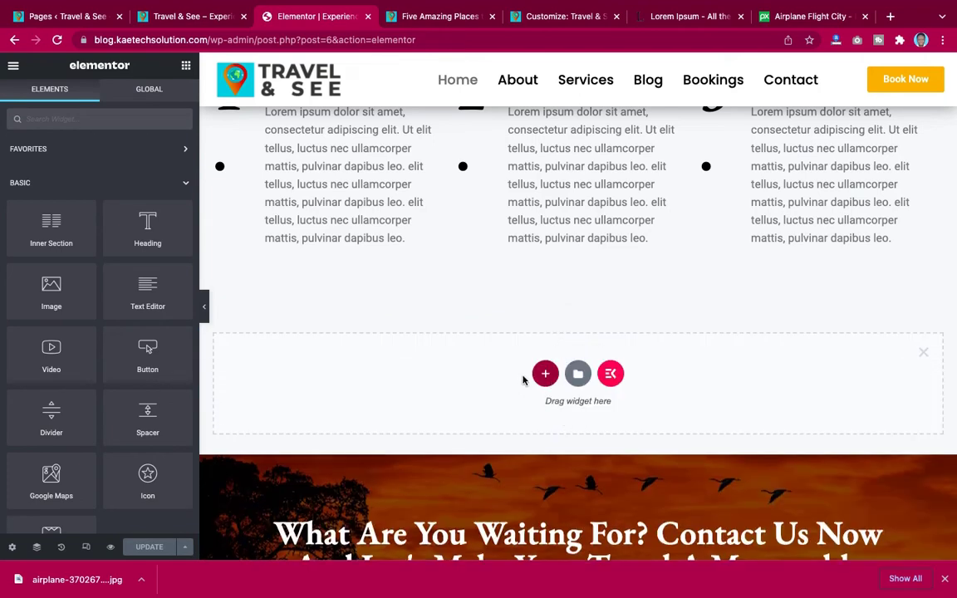
left_click(546, 375)
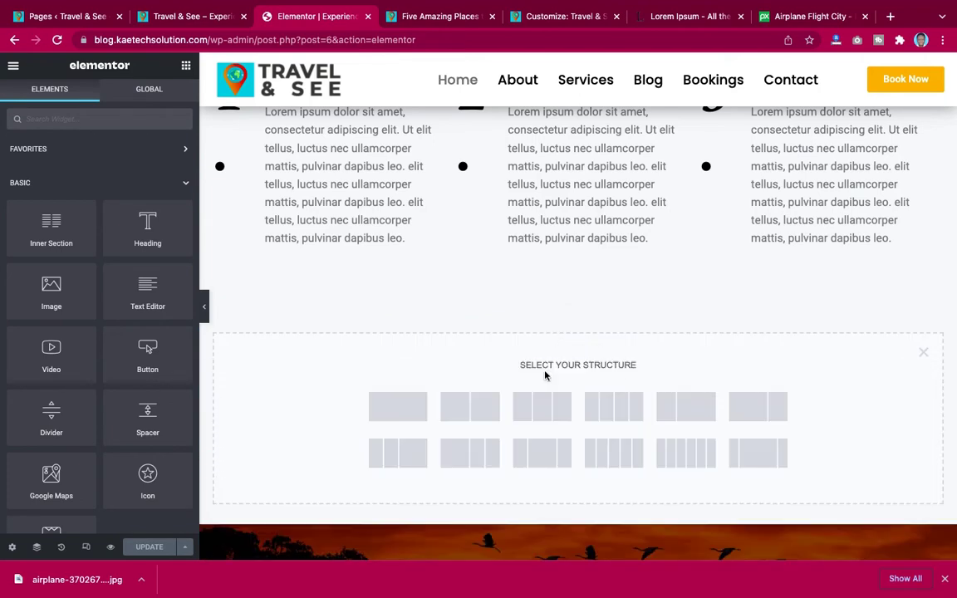
scroll(561, 432, "down", 2)
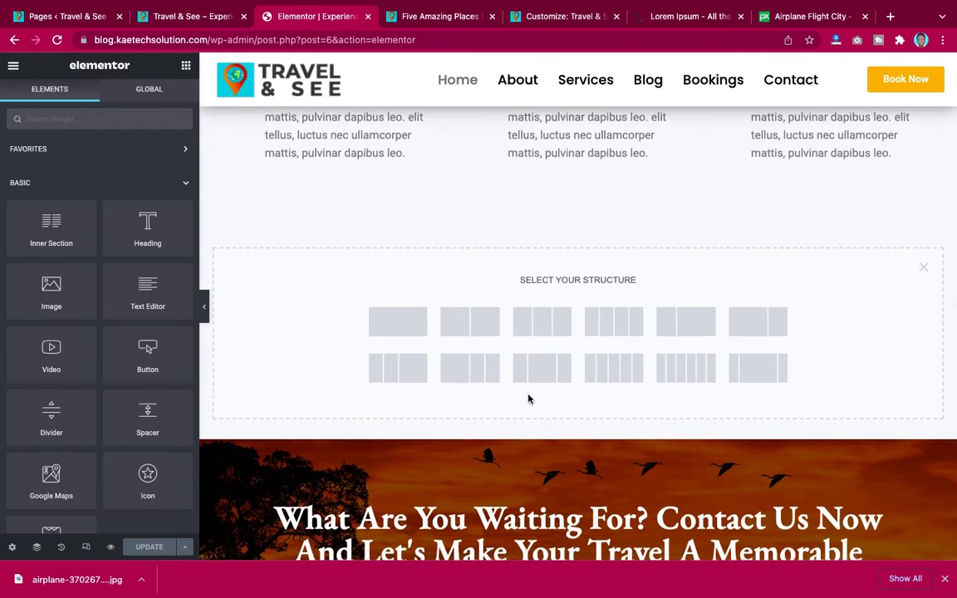
left_click(399, 329)
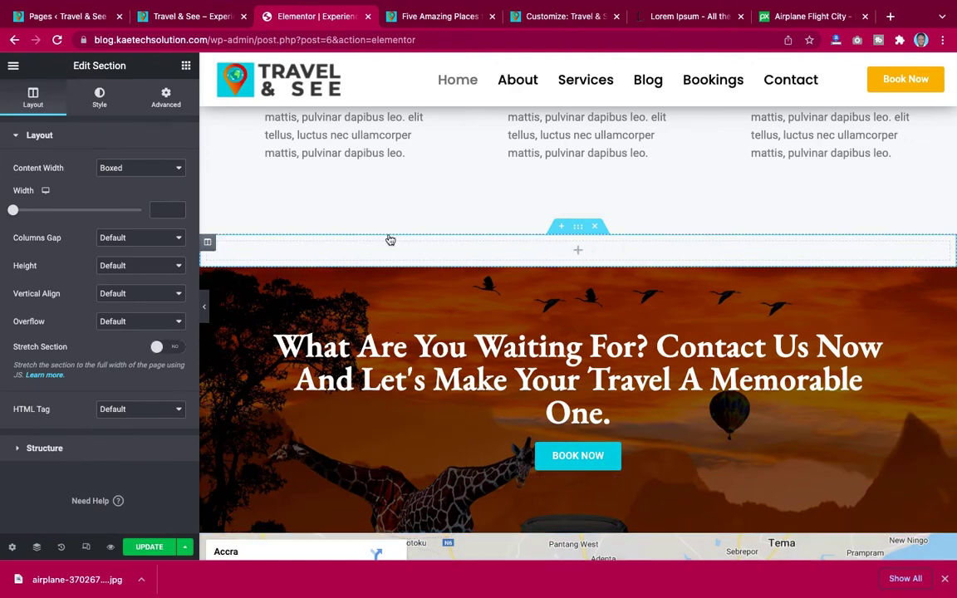
Step: Search the widgets for "blog" and place the Blog Posts widget in the empty section
left_click(188, 65)
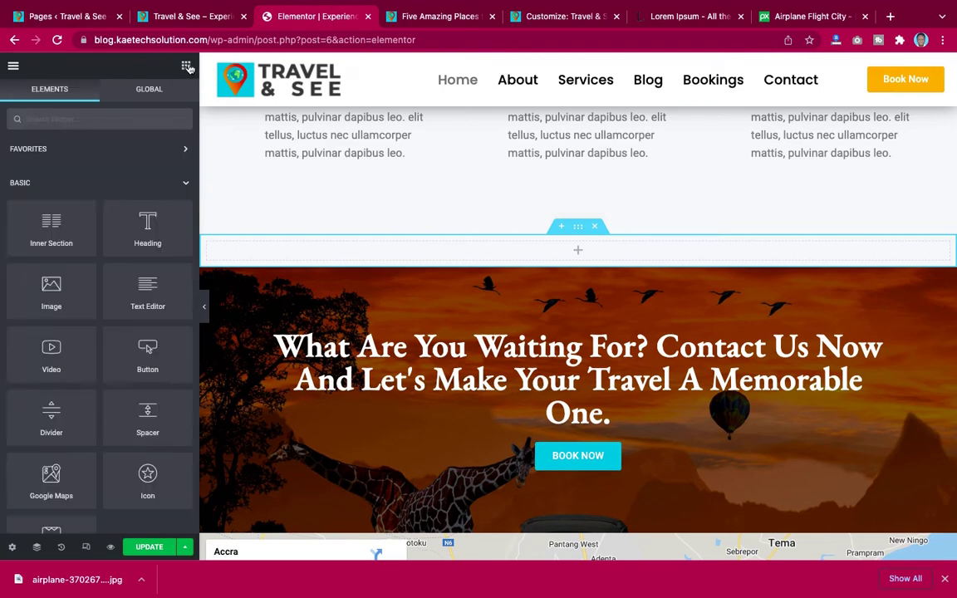
left_click(111, 118)
type("blog")
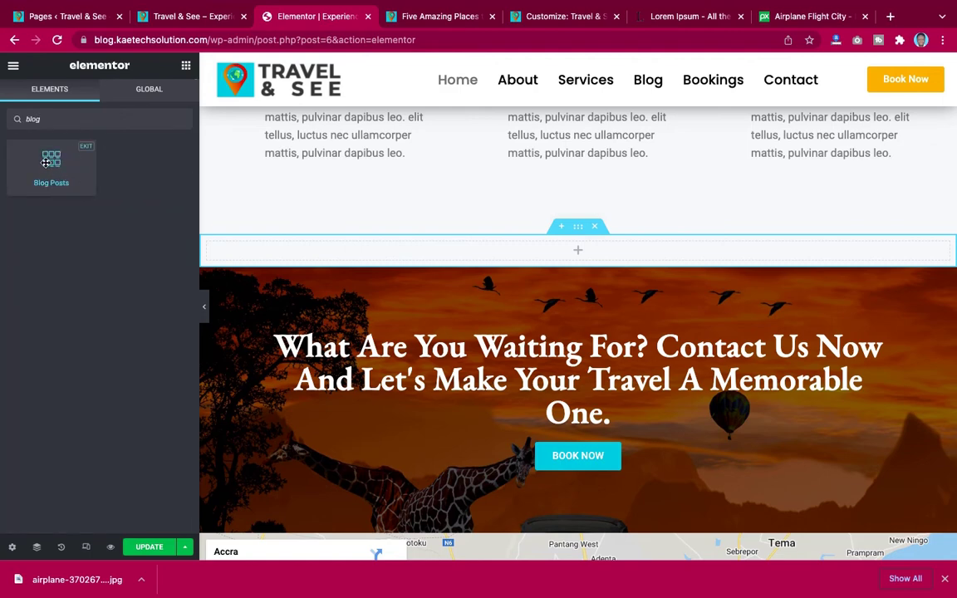
left_click_drag(46, 162, 502, 256)
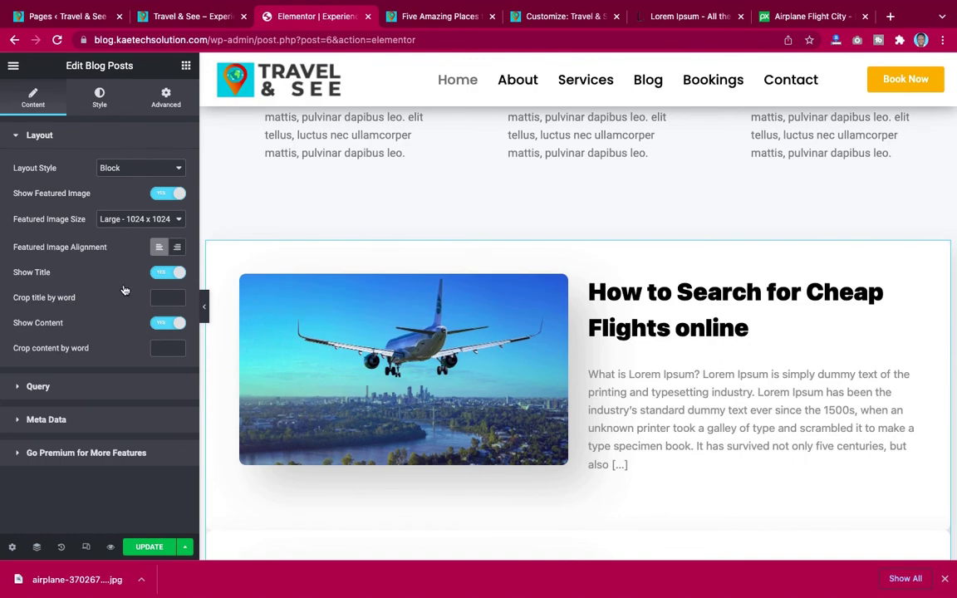
Step: Examine how the Blog Posts widget lays out the three posts in the Block style
scroll(606, 328, "down", 5)
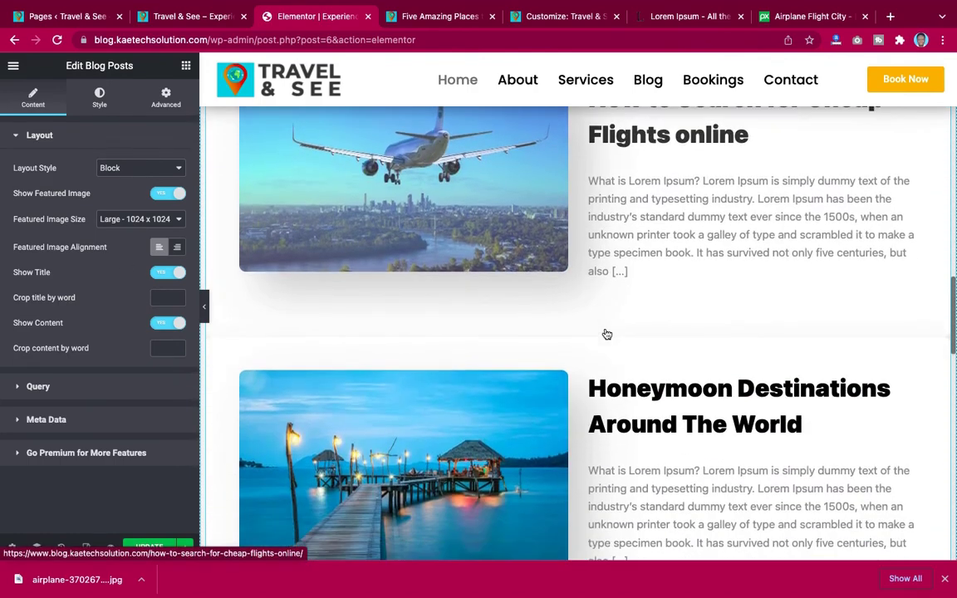
scroll(606, 332, "down", 3)
scroll(605, 332, "up", 6)
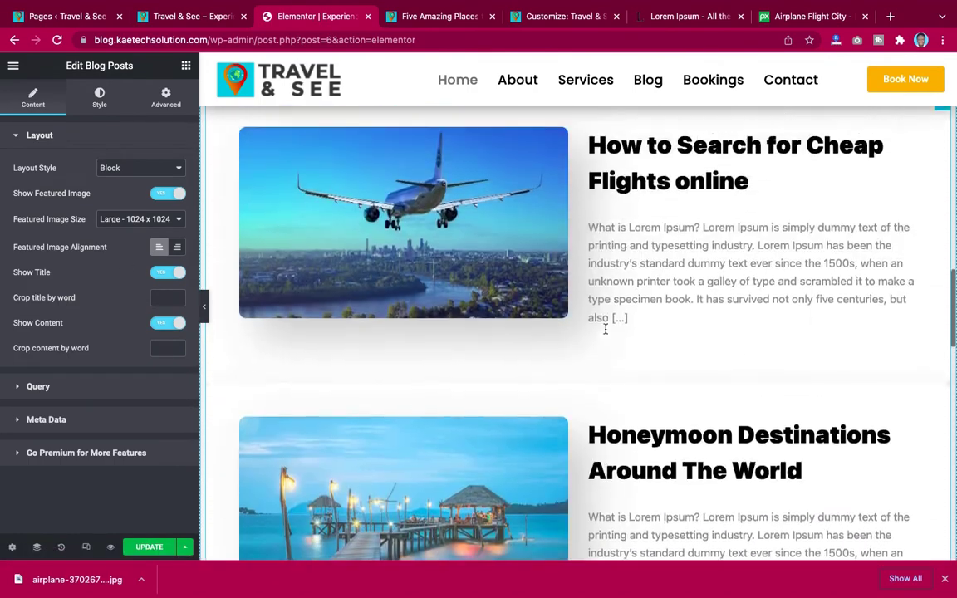
scroll(584, 373, "down", 7)
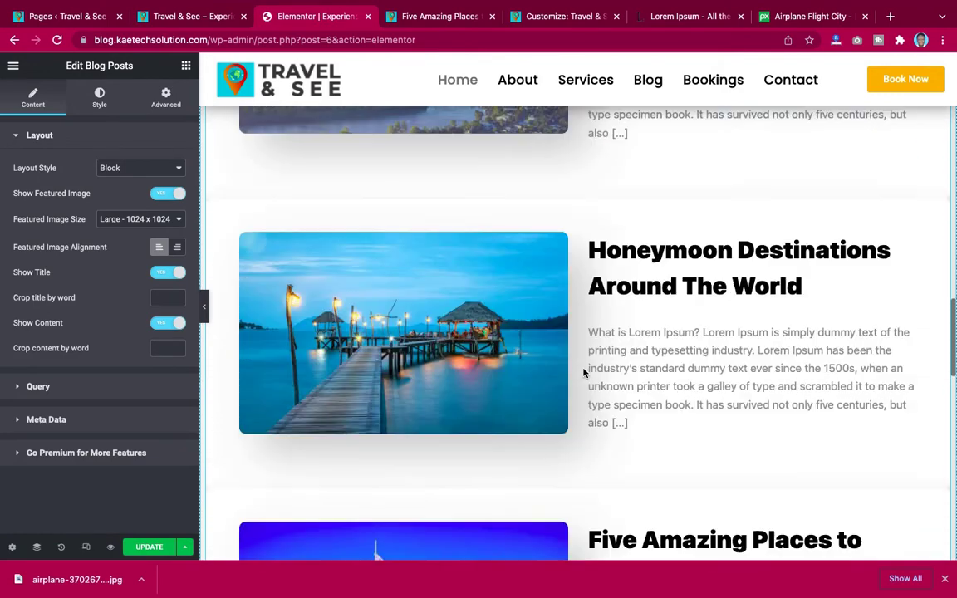
scroll(583, 372, "down", 3)
scroll(583, 372, "up", 4)
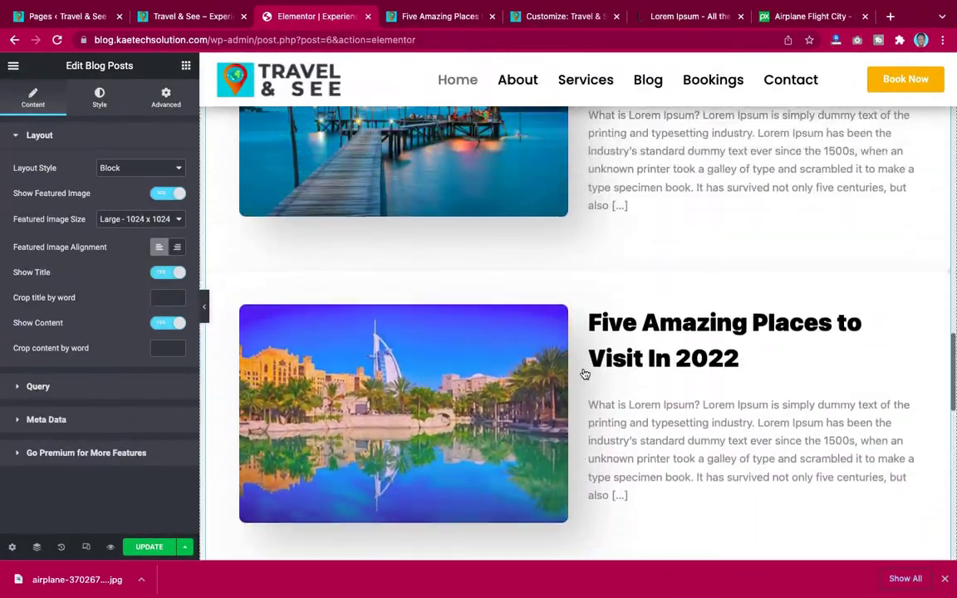
scroll(583, 372, "up", 4)
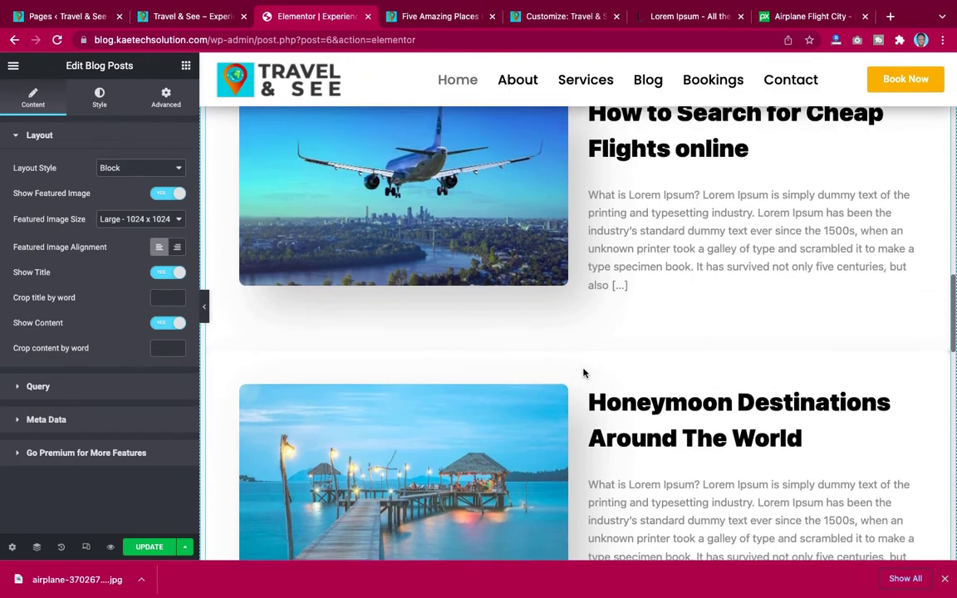
scroll(584, 372, "down", 3)
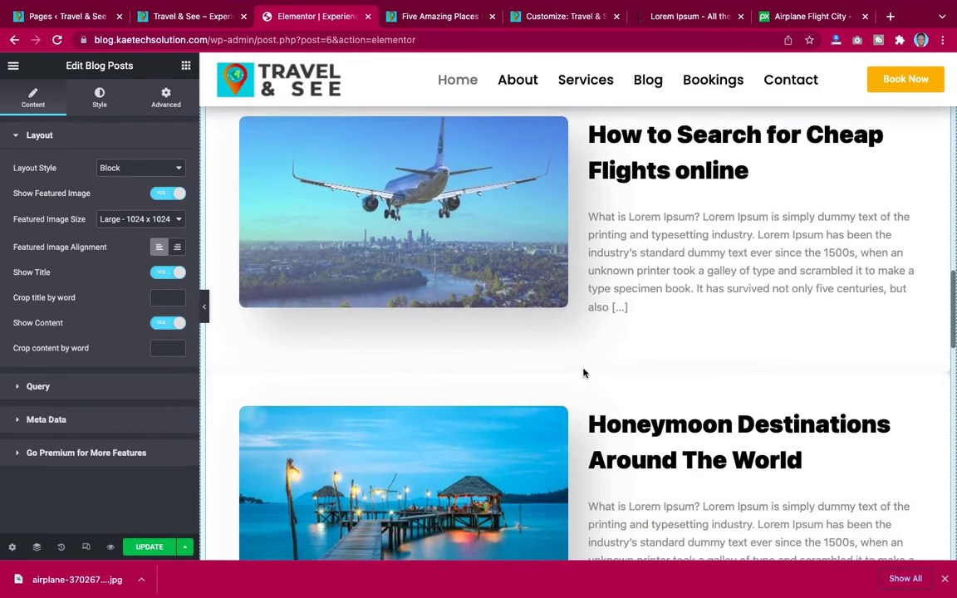
scroll(583, 372, "down", 3)
scroll(583, 372, "up", 1)
scroll(583, 370, "down", 2)
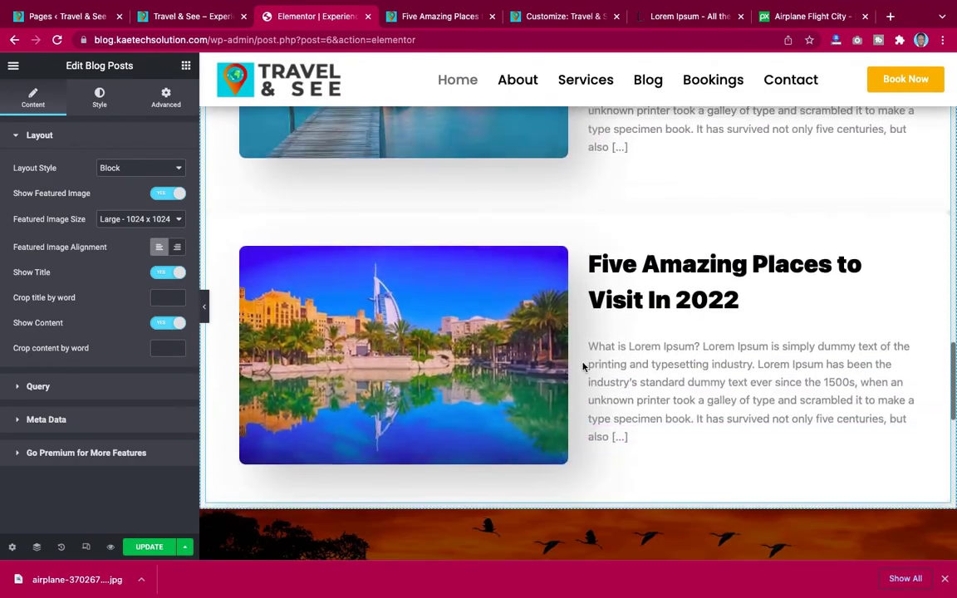
scroll(583, 366, "up", 2)
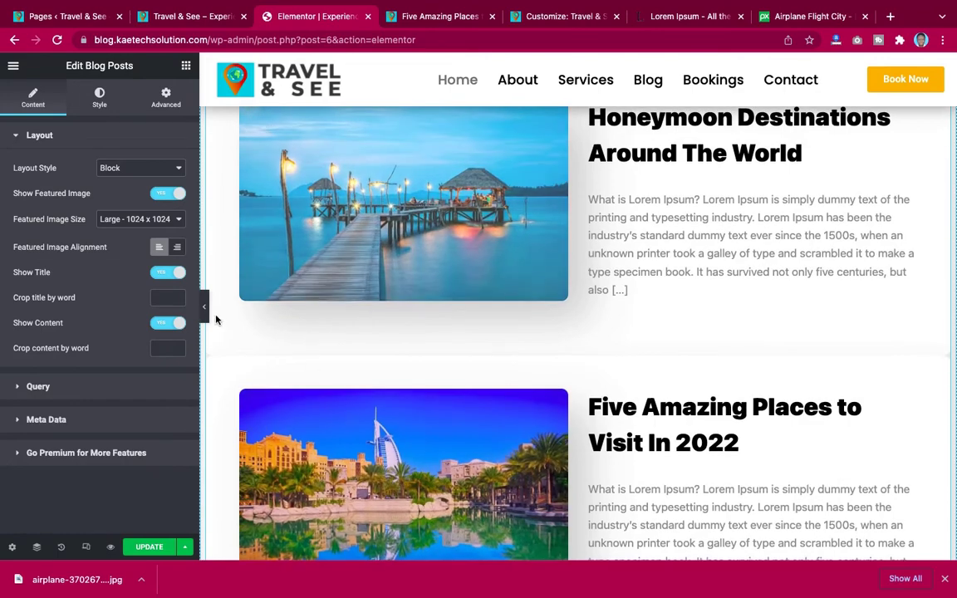
Step: Preview the blog posts section at full page width with the editor panel collapsed, then restore the panel
left_click(207, 314)
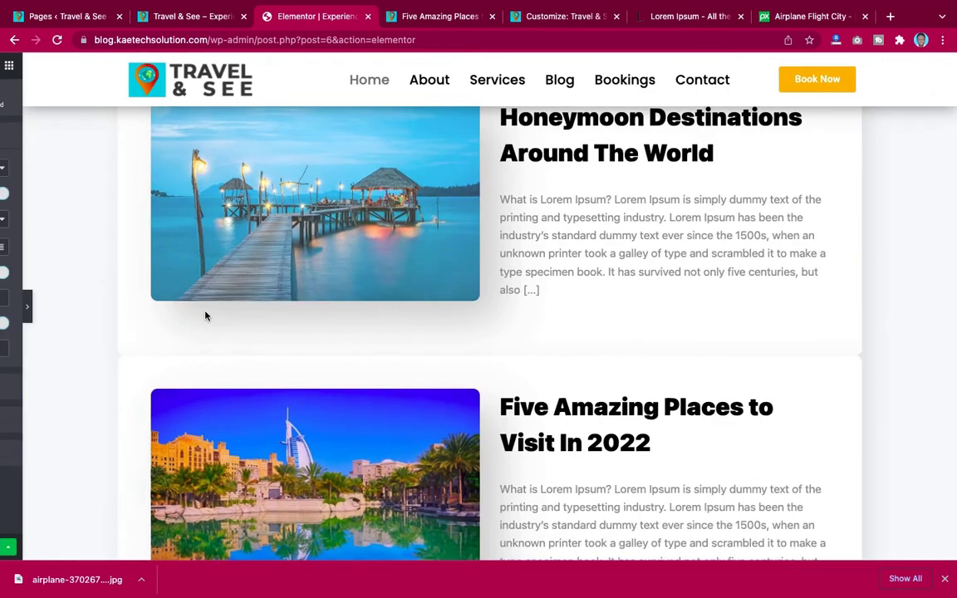
scroll(631, 285, "up", 8)
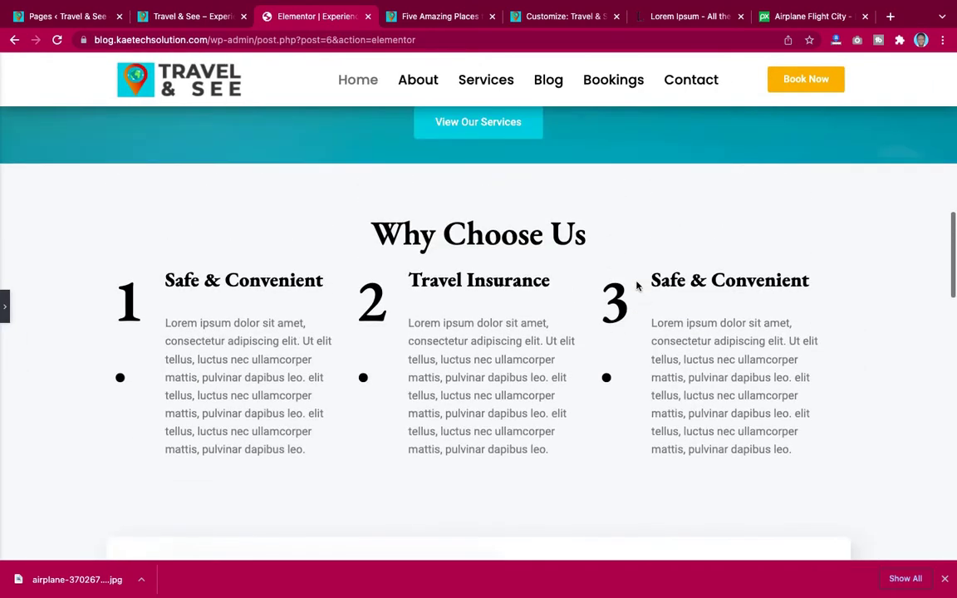
scroll(636, 285, "down", 4)
scroll(636, 285, "down", 7)
scroll(637, 285, "up", 4)
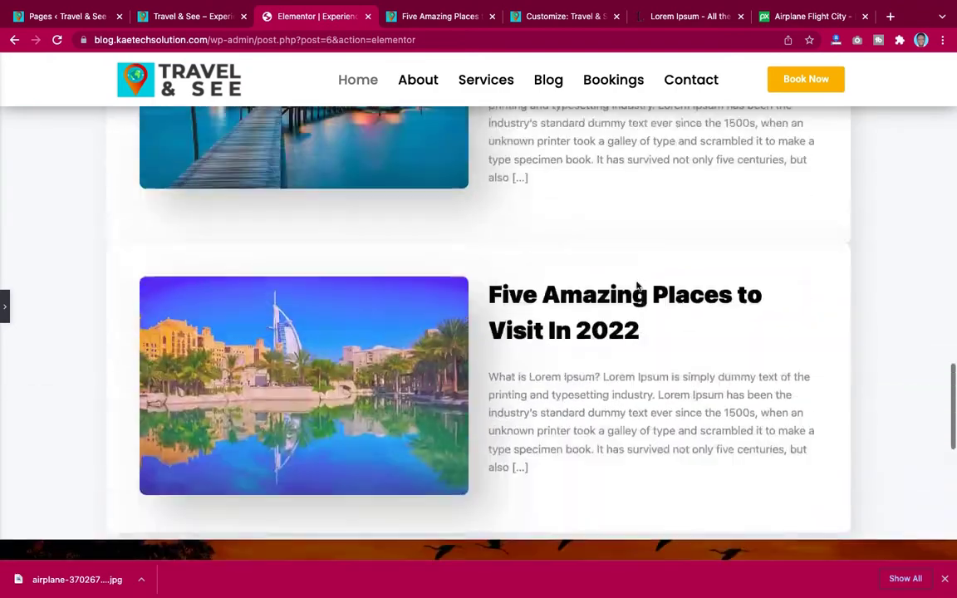
scroll(637, 285, "up", 1)
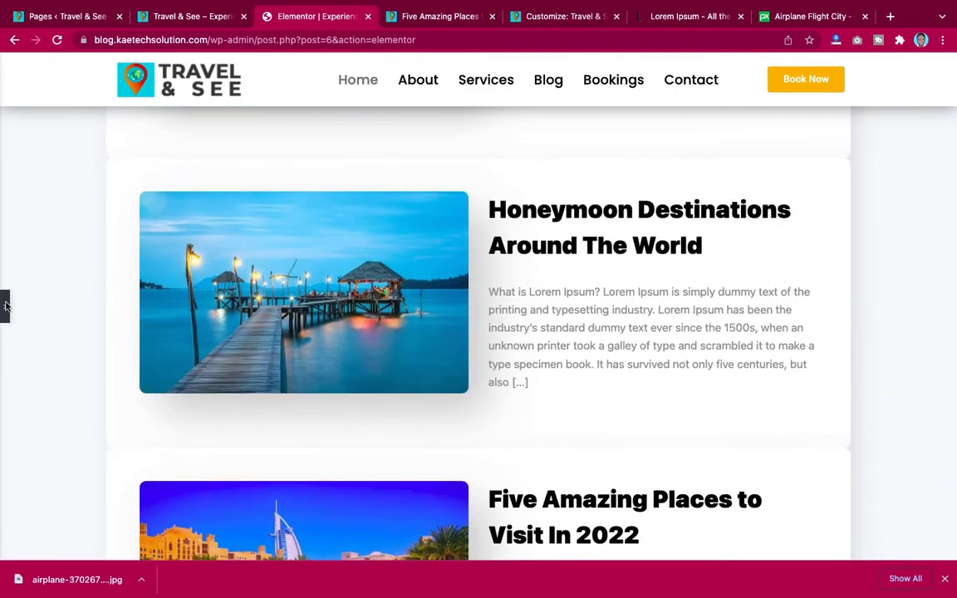
left_click(6, 308)
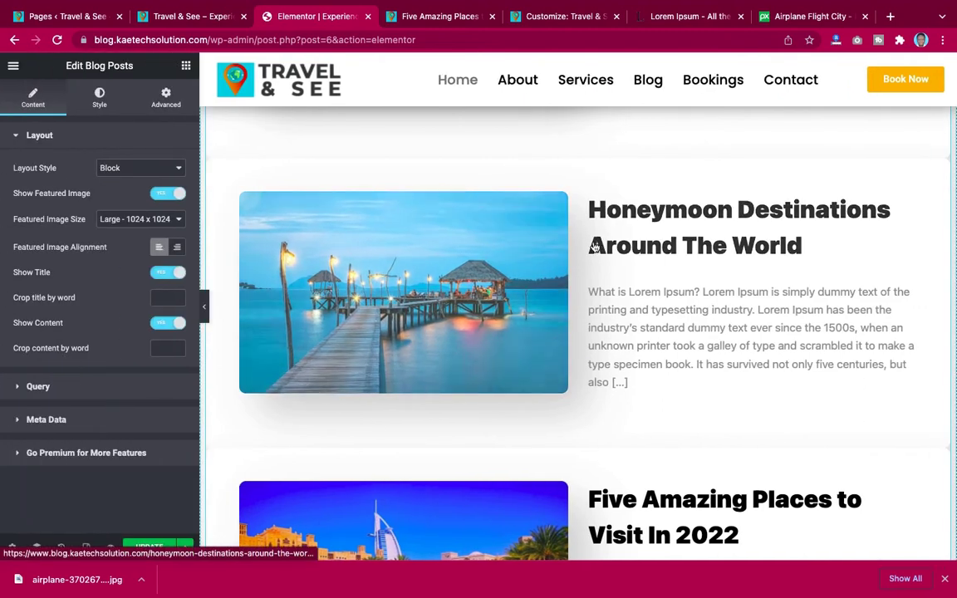
Step: Set the Blog Posts widget's layout style to Grid With Thumb
scroll(675, 248, "down", 1)
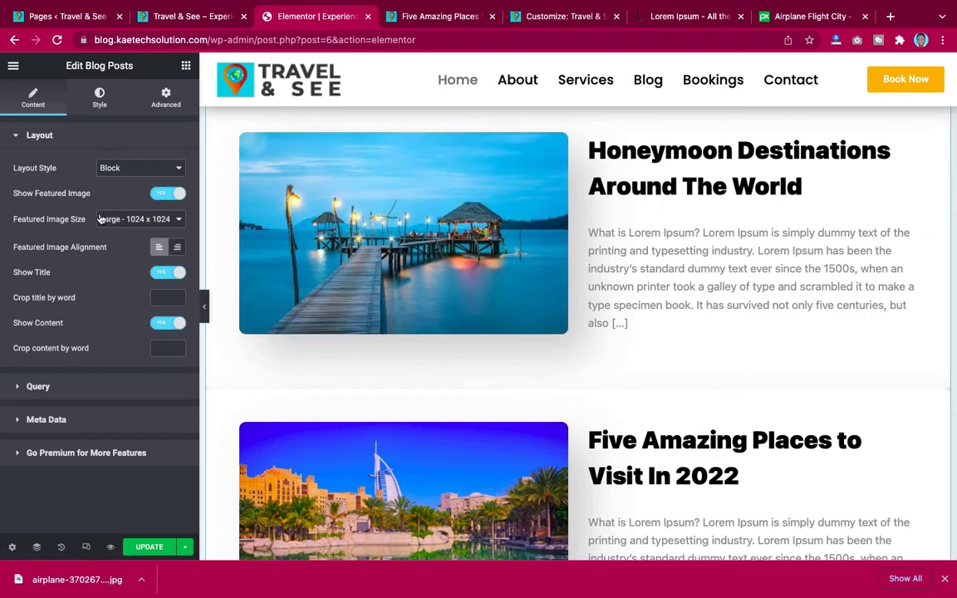
scroll(615, 266, "up", 2)
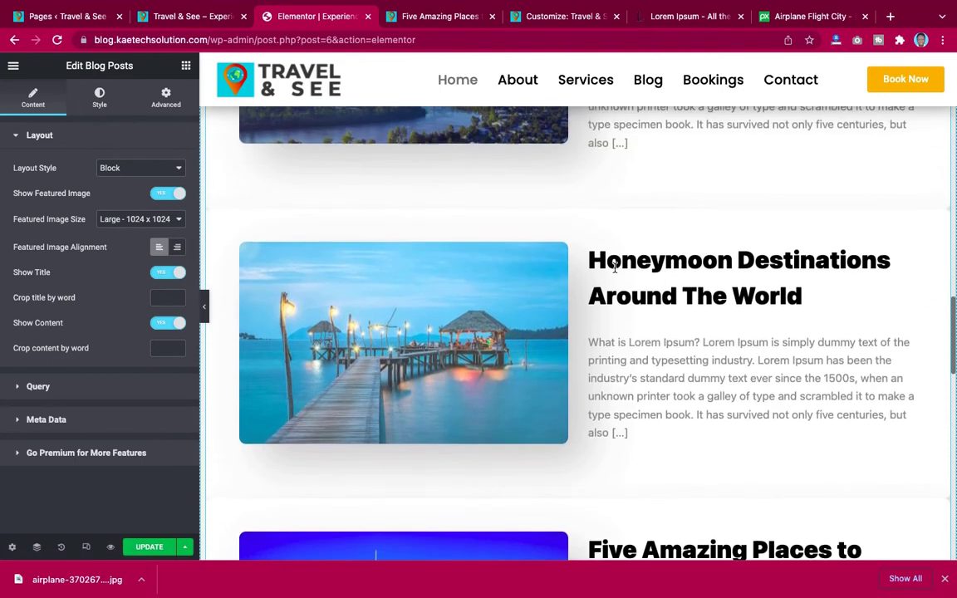
scroll(615, 266, "up", 4)
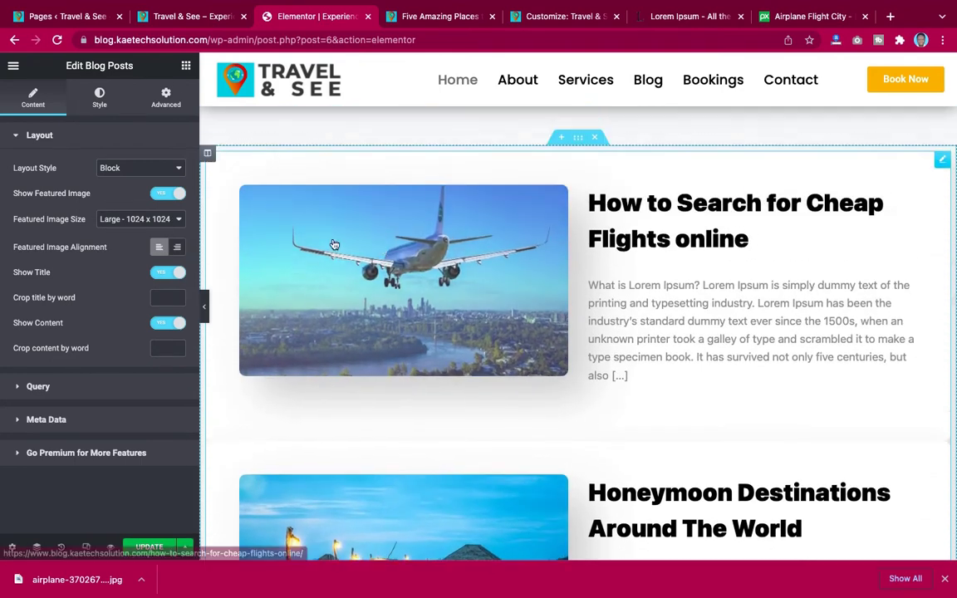
left_click(131, 170)
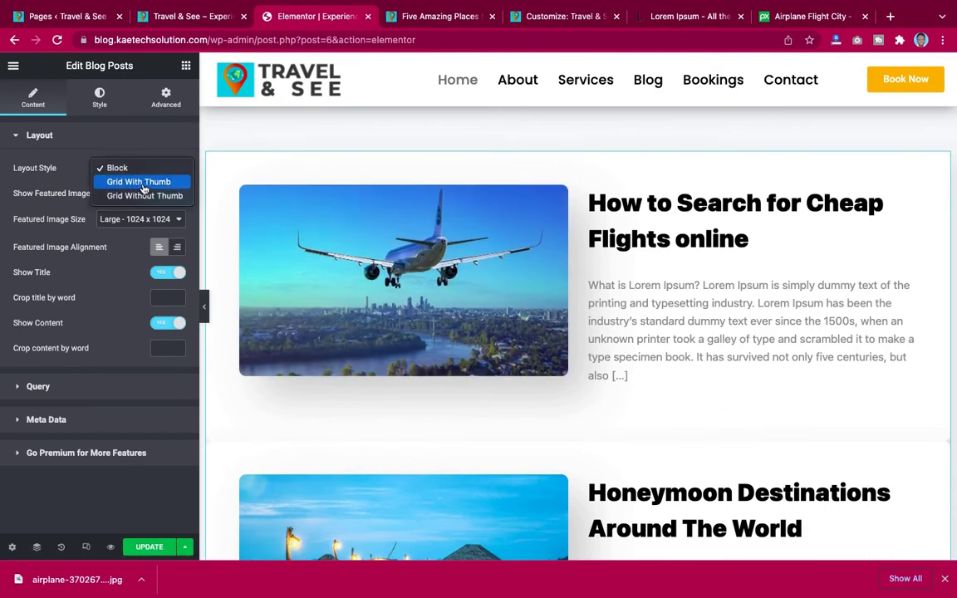
left_click(139, 183)
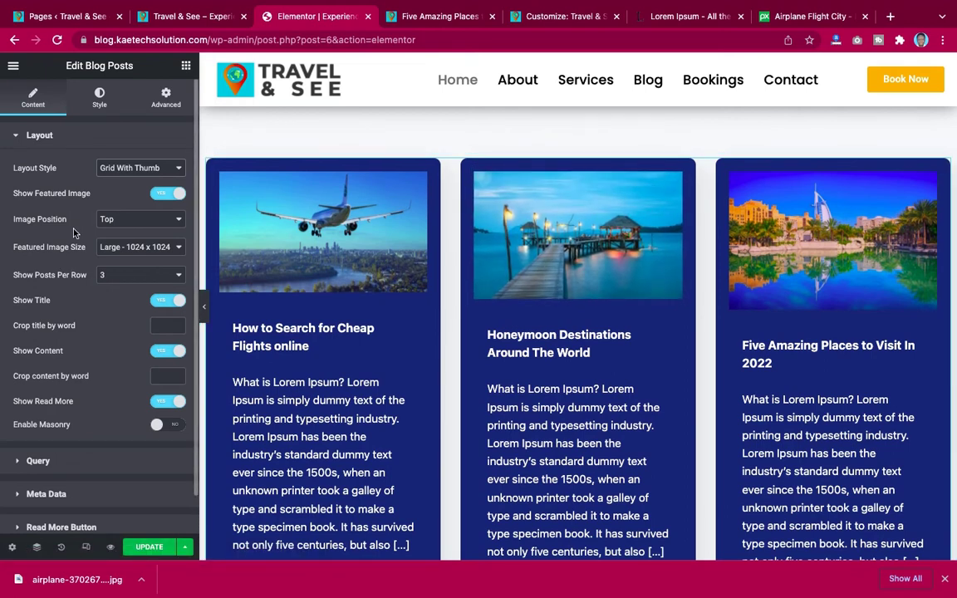
Step: Turn off Show Read More for the Blog Posts widget and check the resulting post cards
scroll(73, 233, "down", 1)
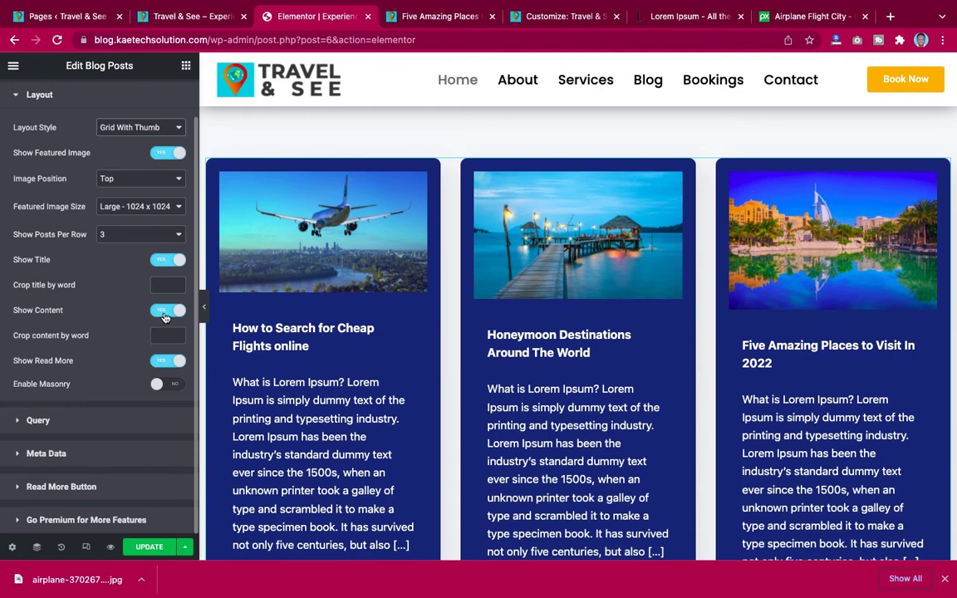
scroll(331, 335, "down", 3)
scroll(331, 336, "up", 1)
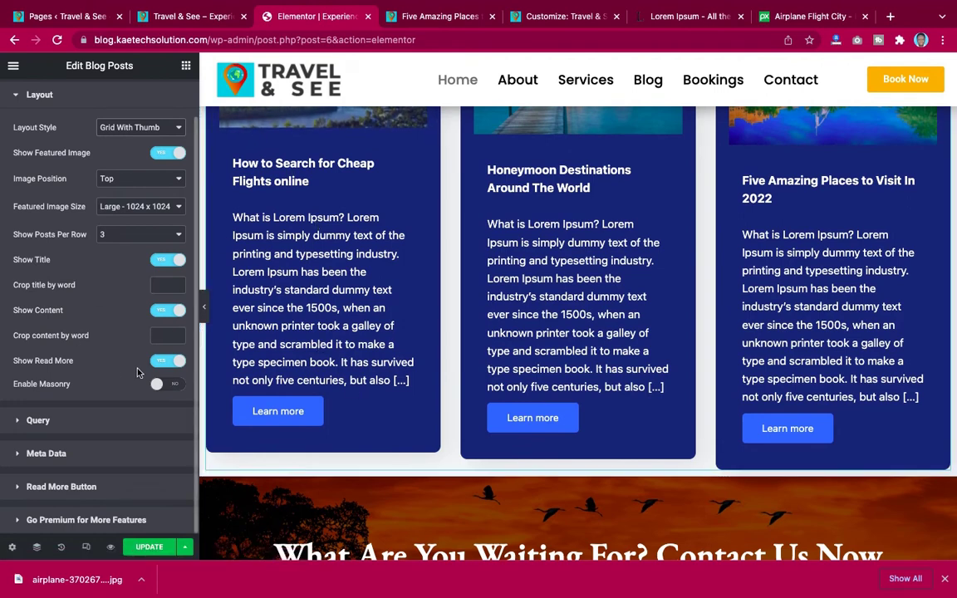
left_click(164, 362)
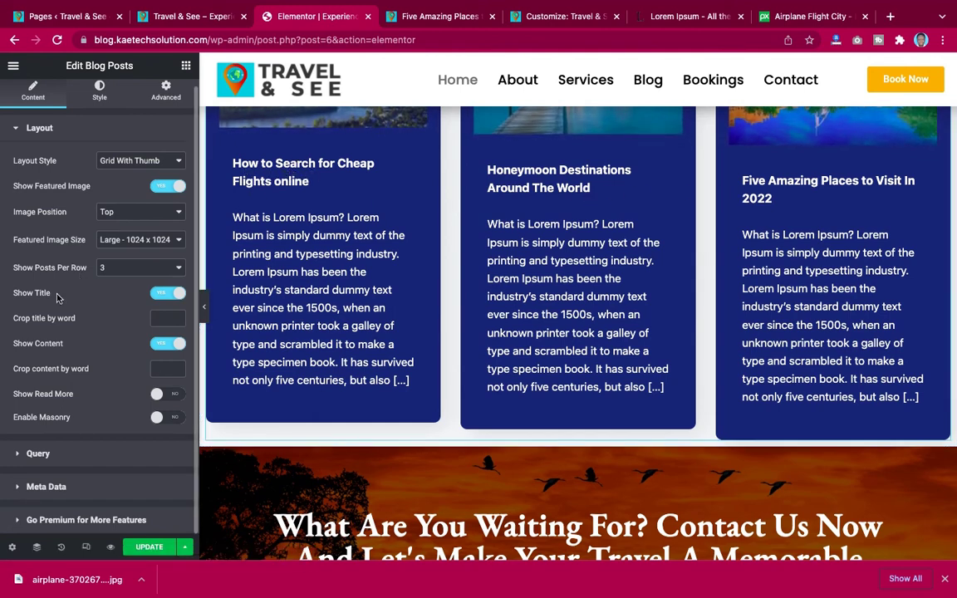
scroll(75, 248, "up", 1)
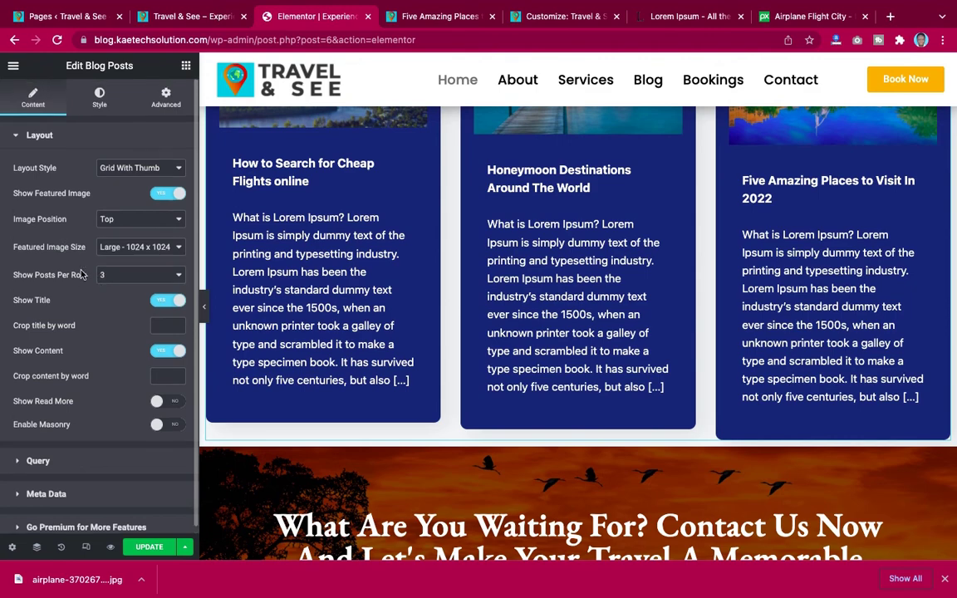
scroll(361, 191, "up", 3)
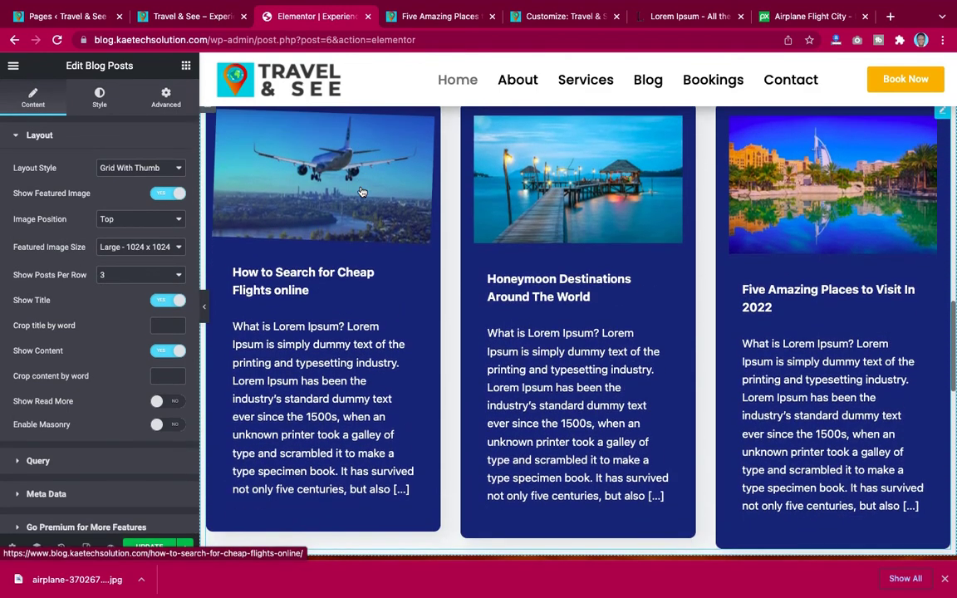
Step: Review the Blog Posts widget's Image Position and Show Posts Per Row options, keep Top and 3, and examine the post cards
left_click(123, 222)
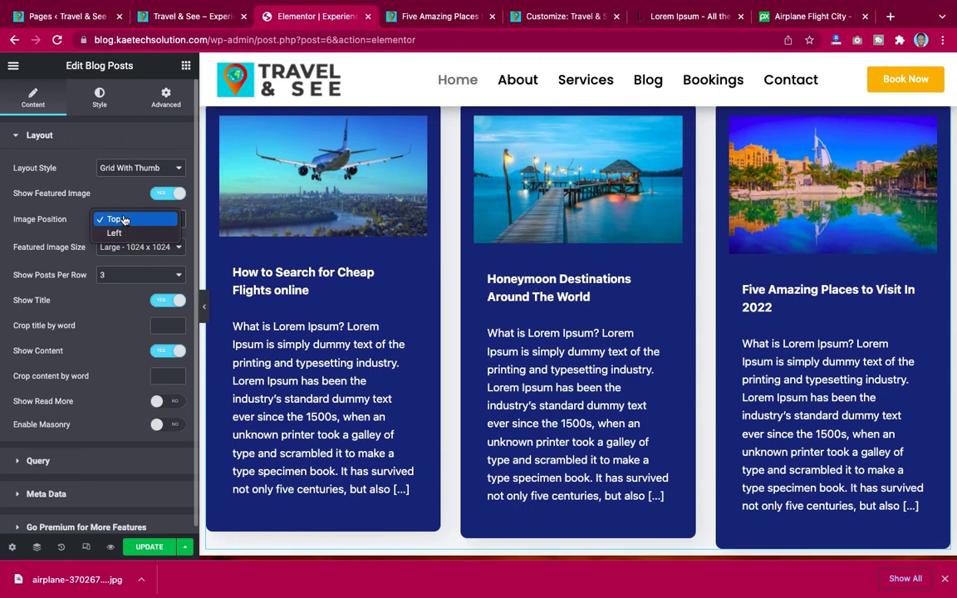
left_click(123, 220)
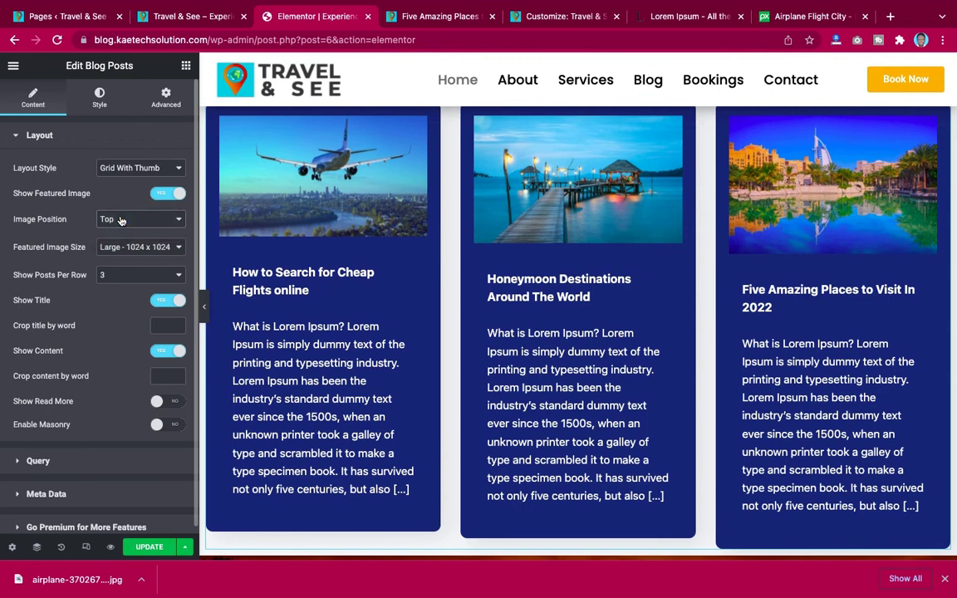
left_click(125, 283)
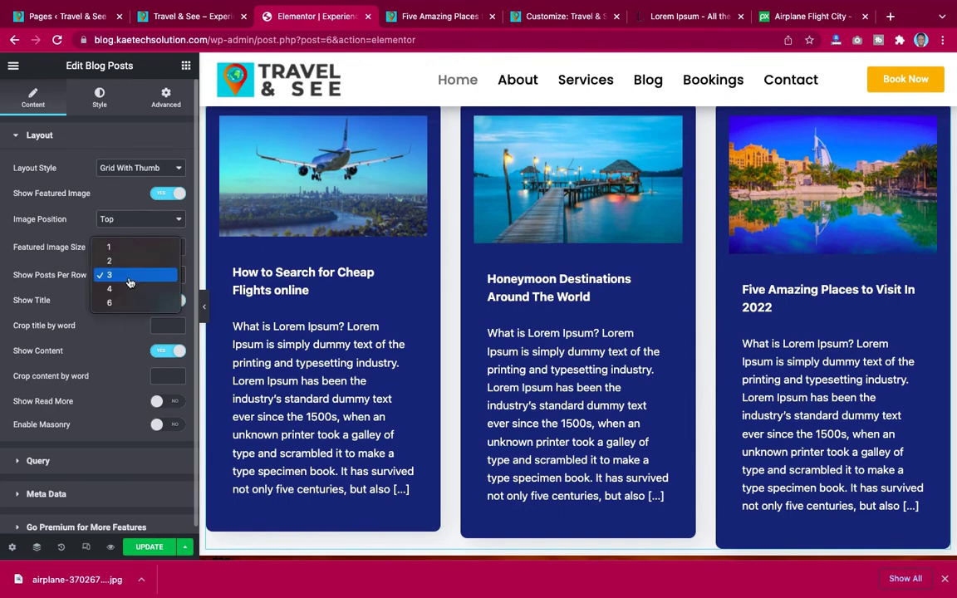
left_click(129, 275)
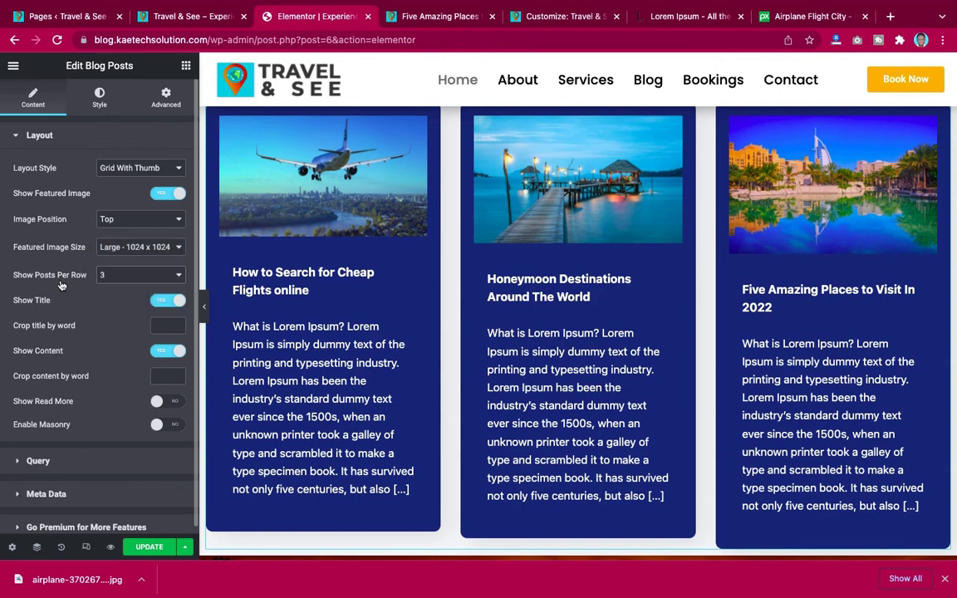
scroll(399, 258, "up", 3)
scroll(374, 257, "down", 1)
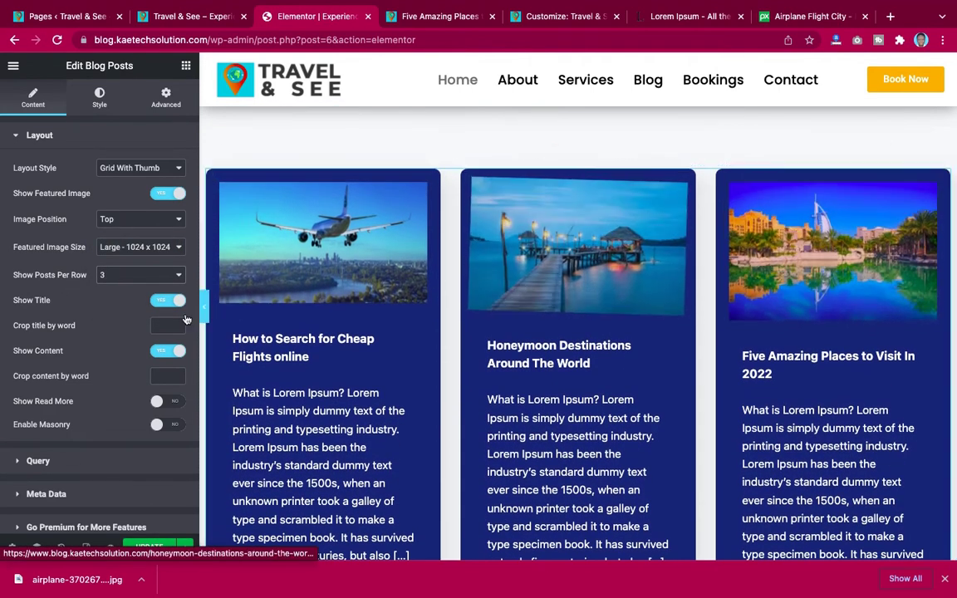
scroll(56, 338, "down", 1)
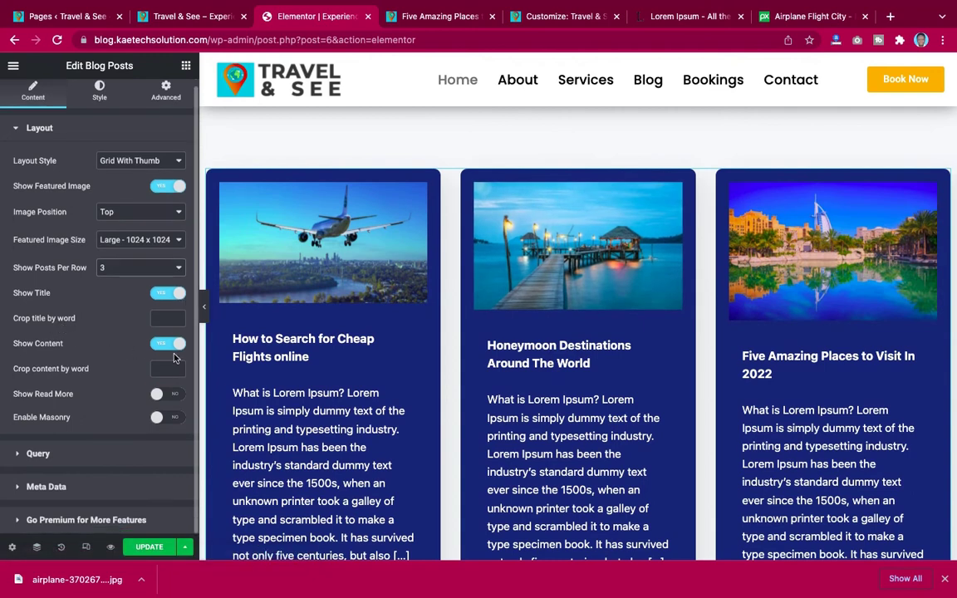
scroll(349, 342, "down", 3)
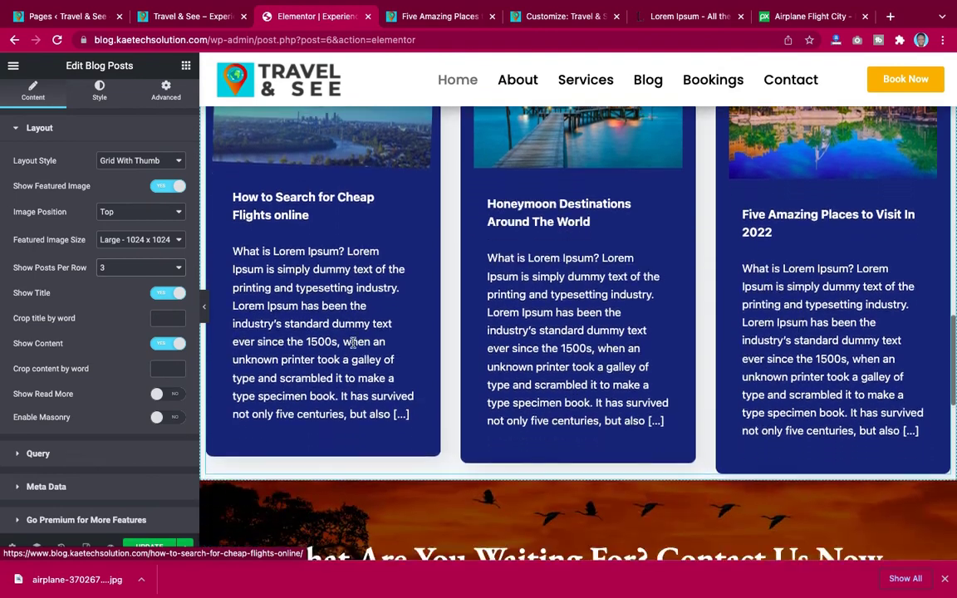
Step: Try the post cards without their text by turning off Show Content, check the grid, and turn it on again
left_click(165, 345)
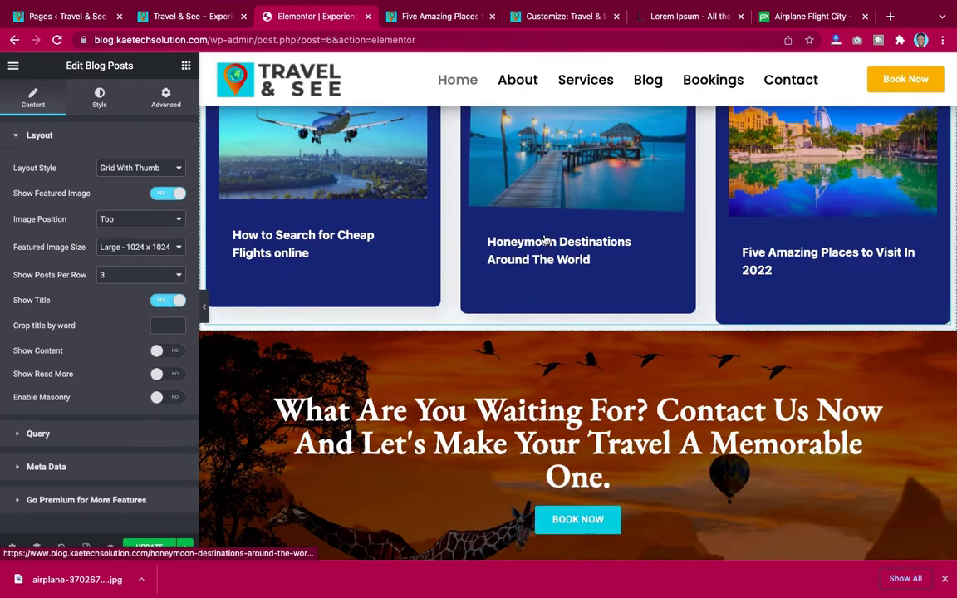
scroll(431, 314, "up", 2)
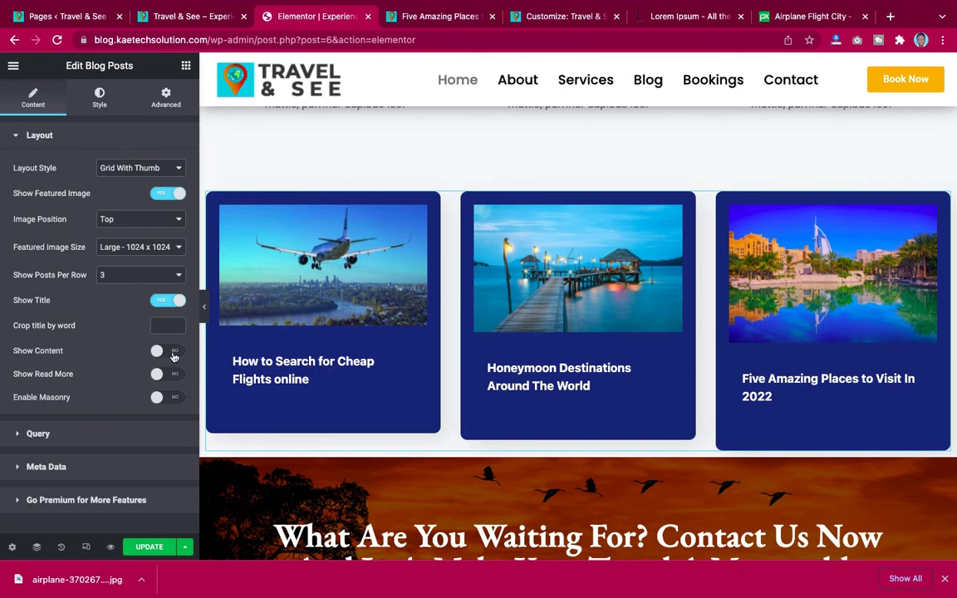
left_click(172, 352)
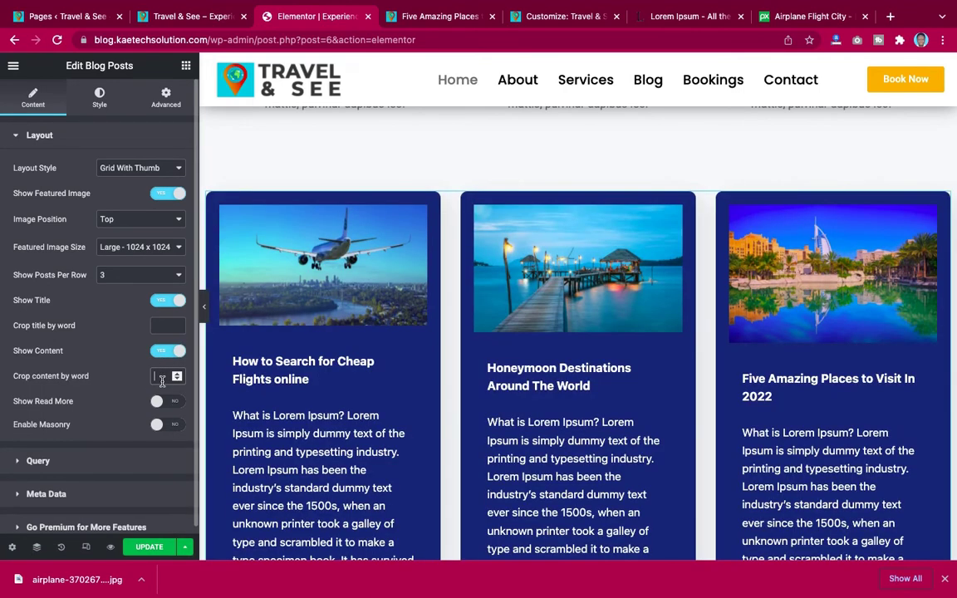
Step: Crop the post content to 25 words and check the length of the card text
left_click(162, 380)
type("25")
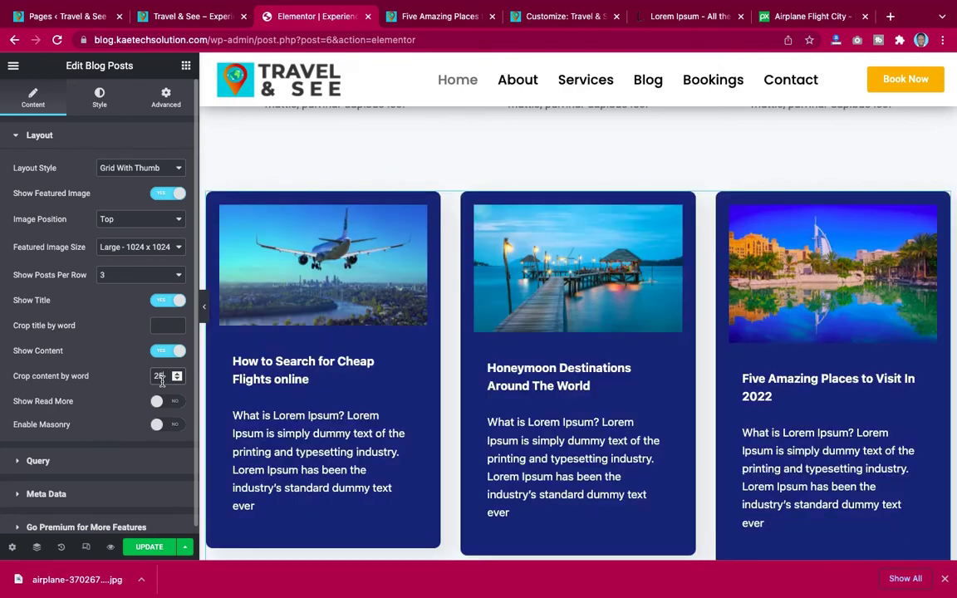
scroll(583, 341, "down", 3)
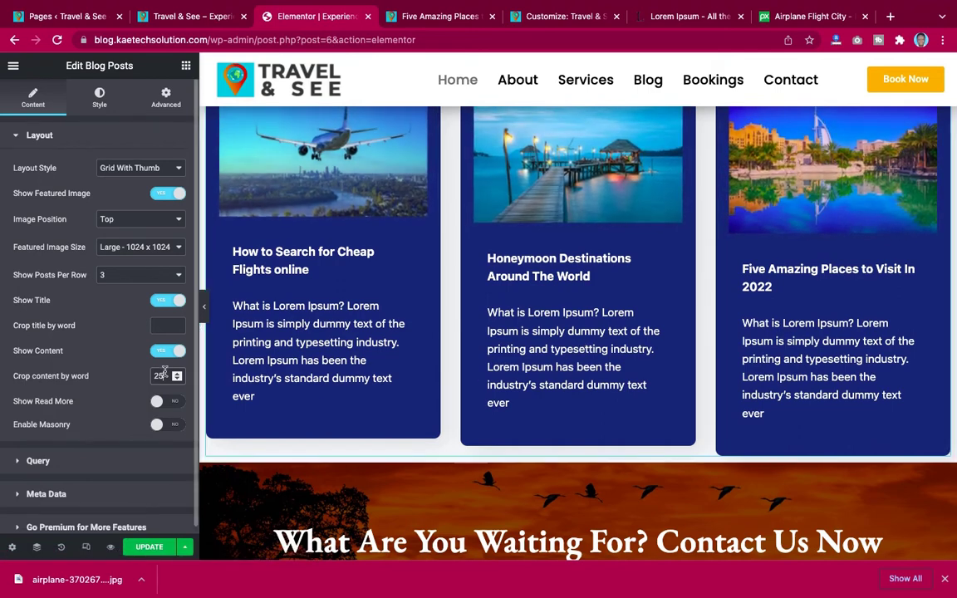
Step: Set the Blog Posts widget's Crop content by word to 20 and check the shortened cards
double_click(158, 376)
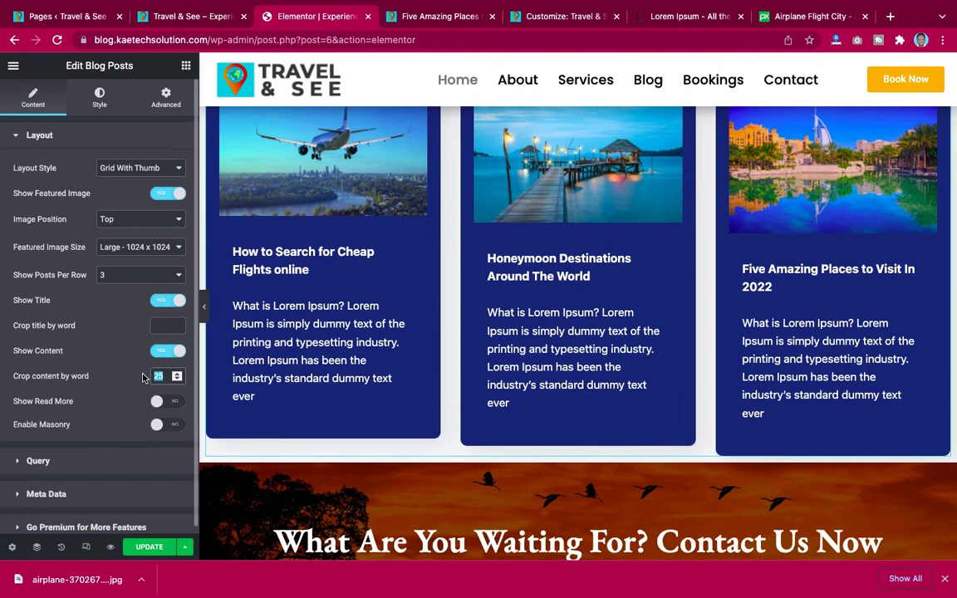
type("20")
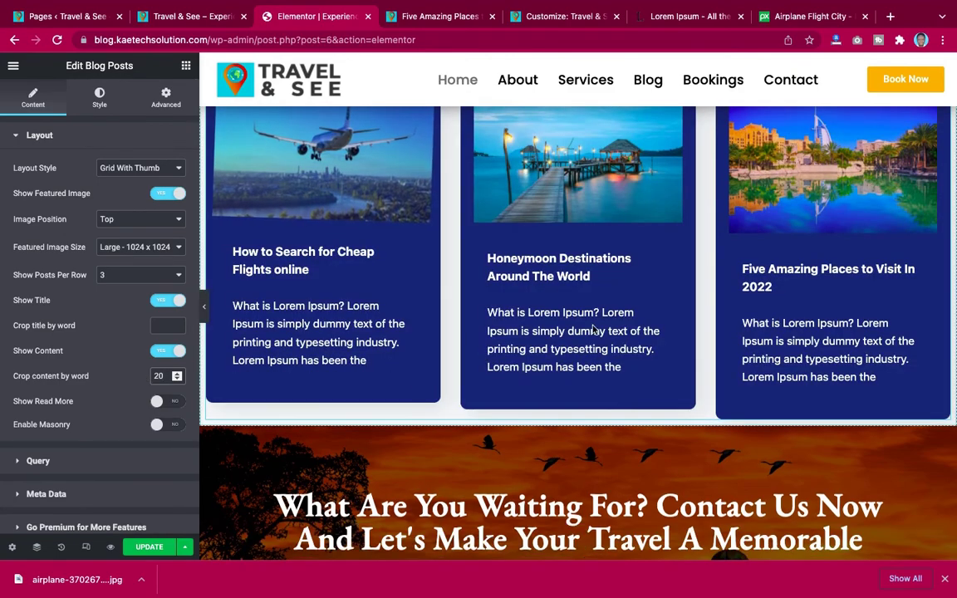
scroll(592, 316, "up", 2)
scroll(595, 324, "down", 2)
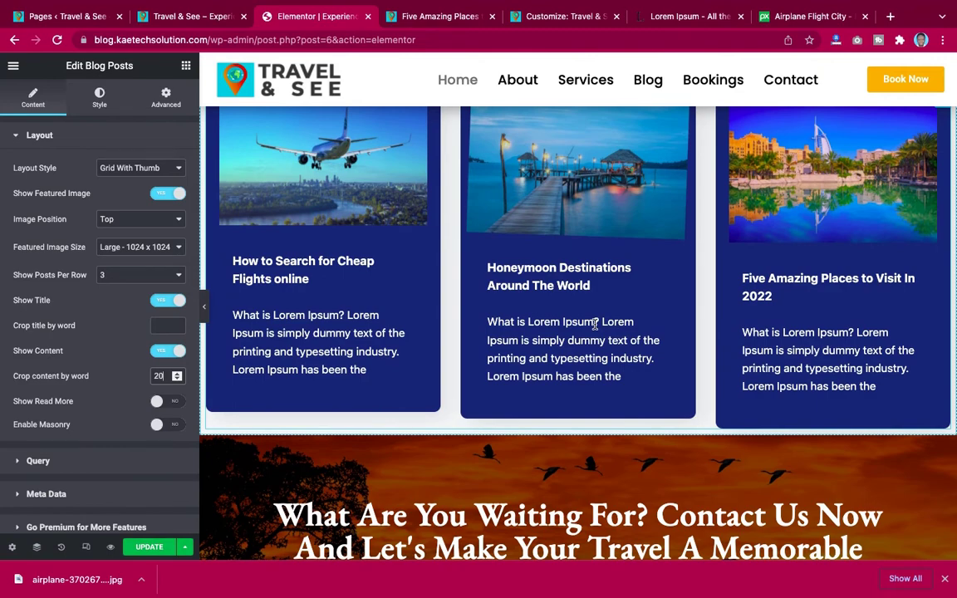
scroll(595, 324, "up", 1)
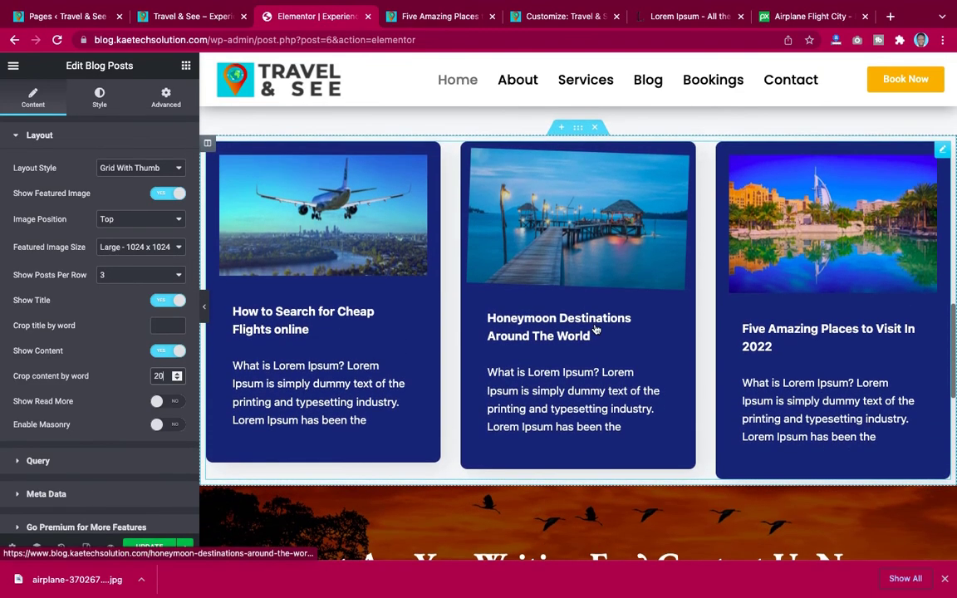
scroll(595, 326, "up", 2)
scroll(595, 325, "down", 2)
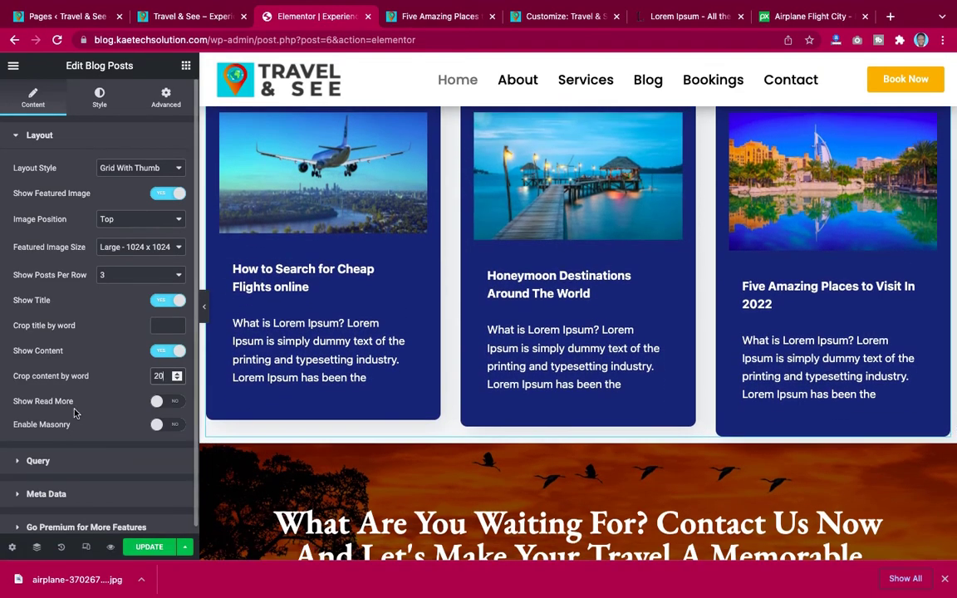
Step: Test the query's category filter by removing How Tos and Travel Destinations, add both categories back, and check the grid
scroll(73, 413, "down", 1)
left_click(46, 454)
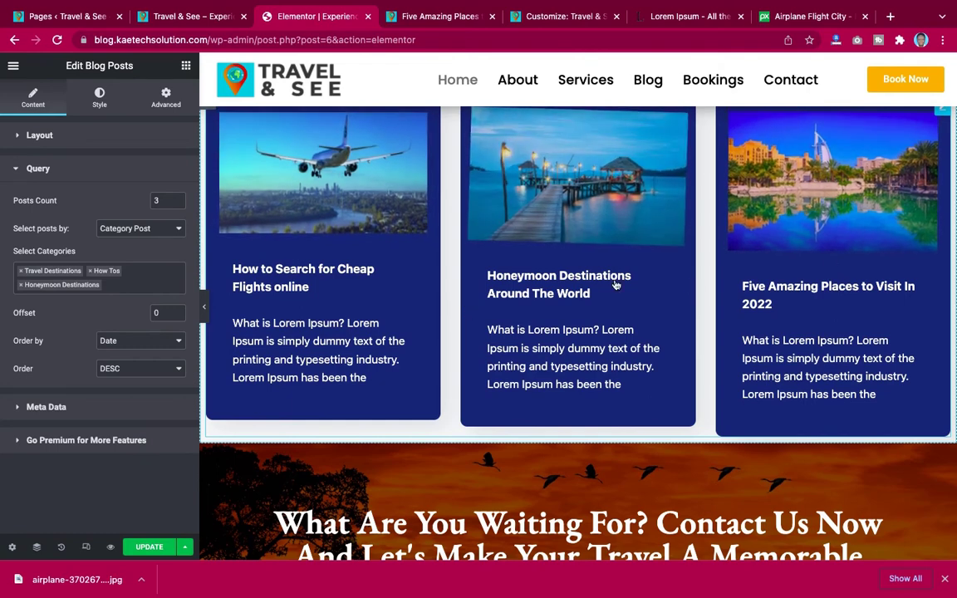
left_click(90, 272)
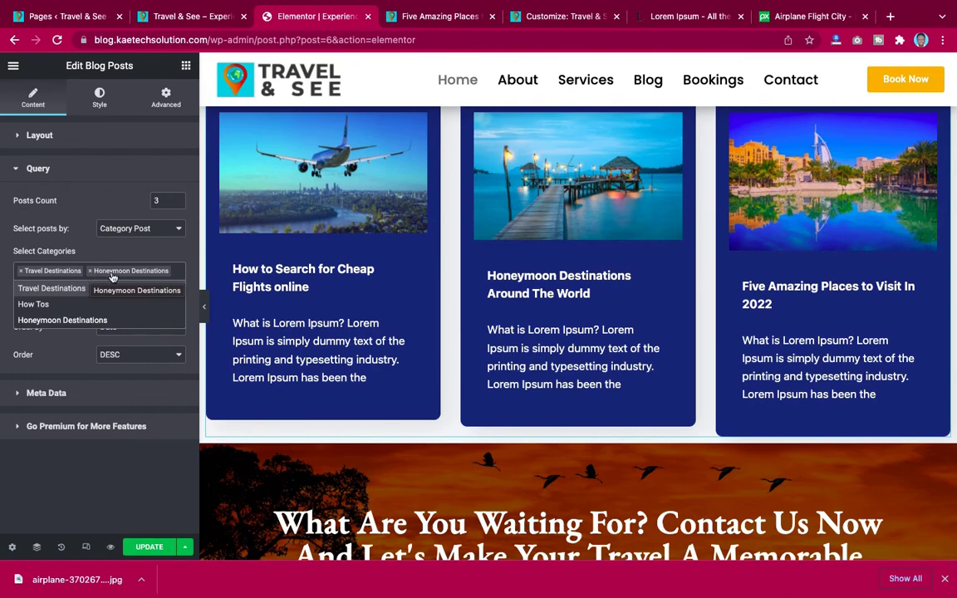
scroll(482, 258, "up", 2)
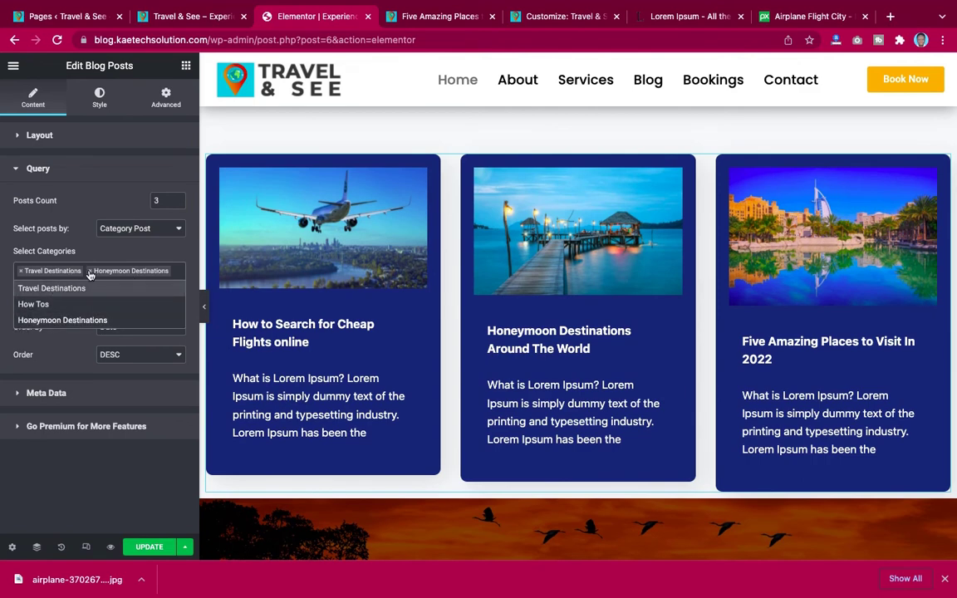
left_click(21, 271)
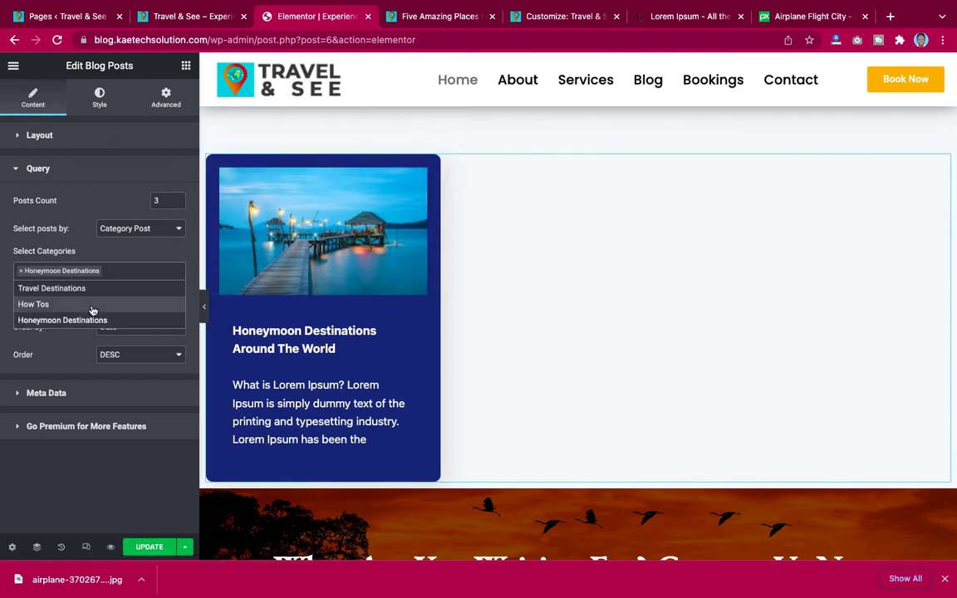
left_click(92, 305)
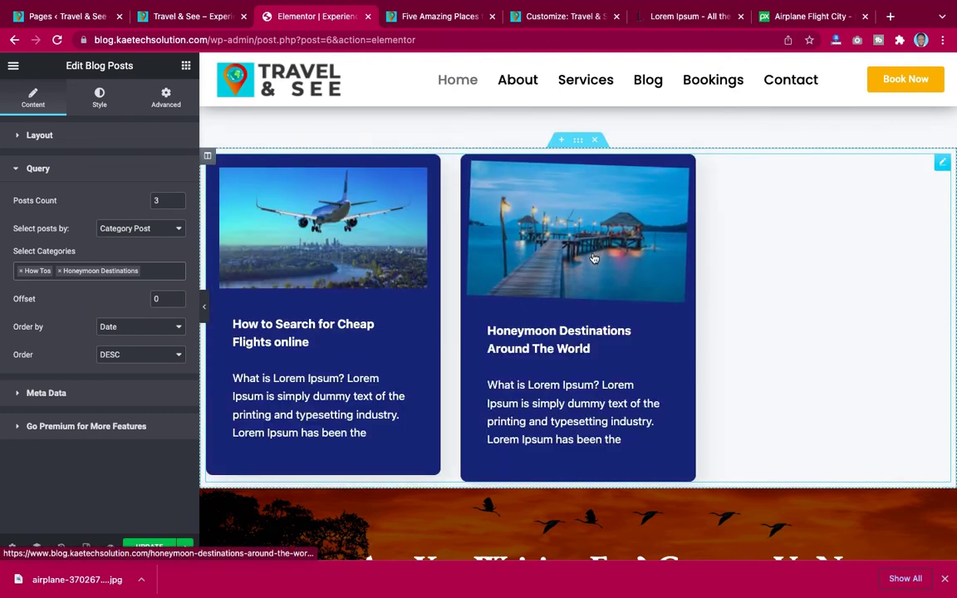
left_click(156, 270)
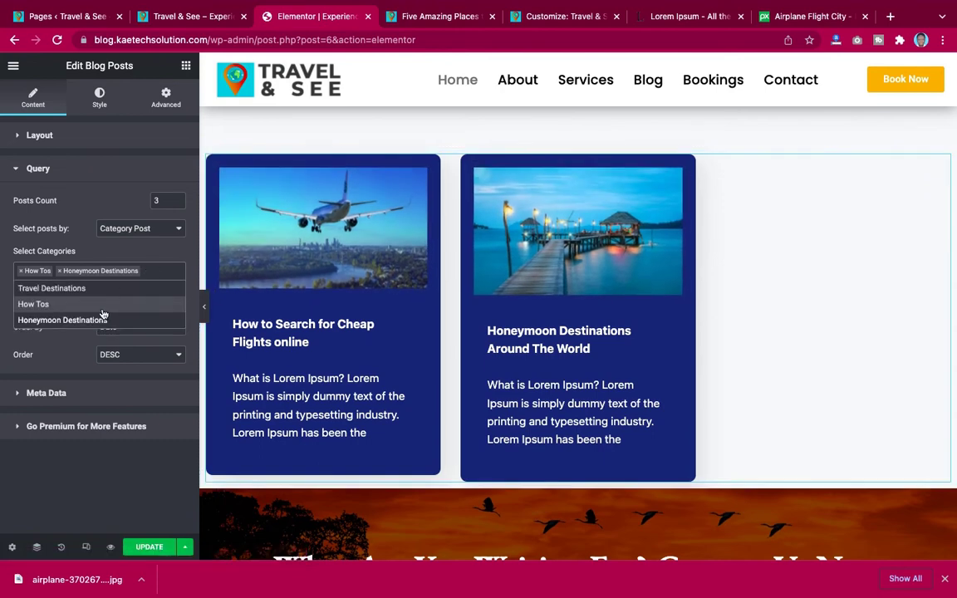
left_click(91, 289)
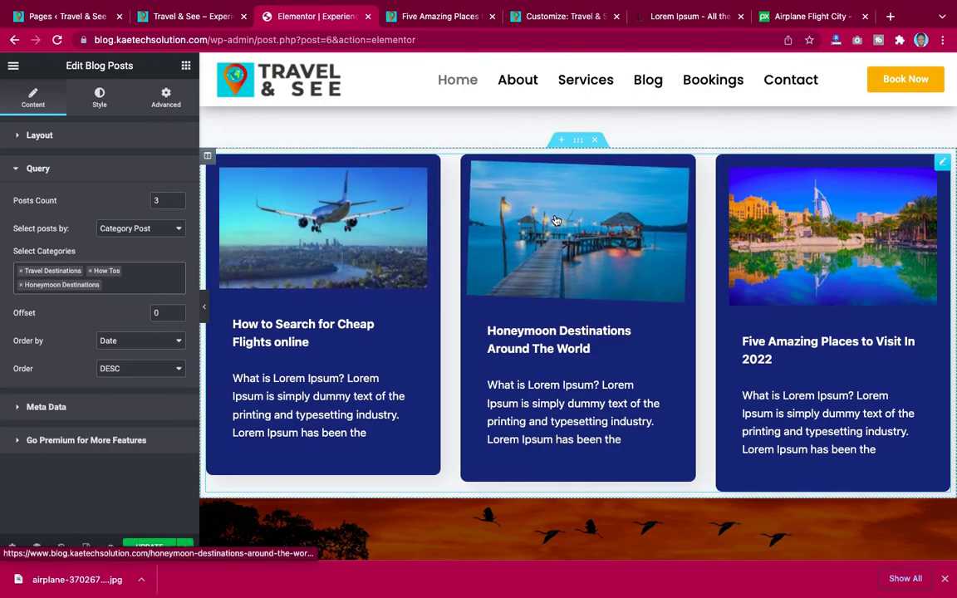
scroll(556, 220, "up", 1)
scroll(556, 221, "down", 1)
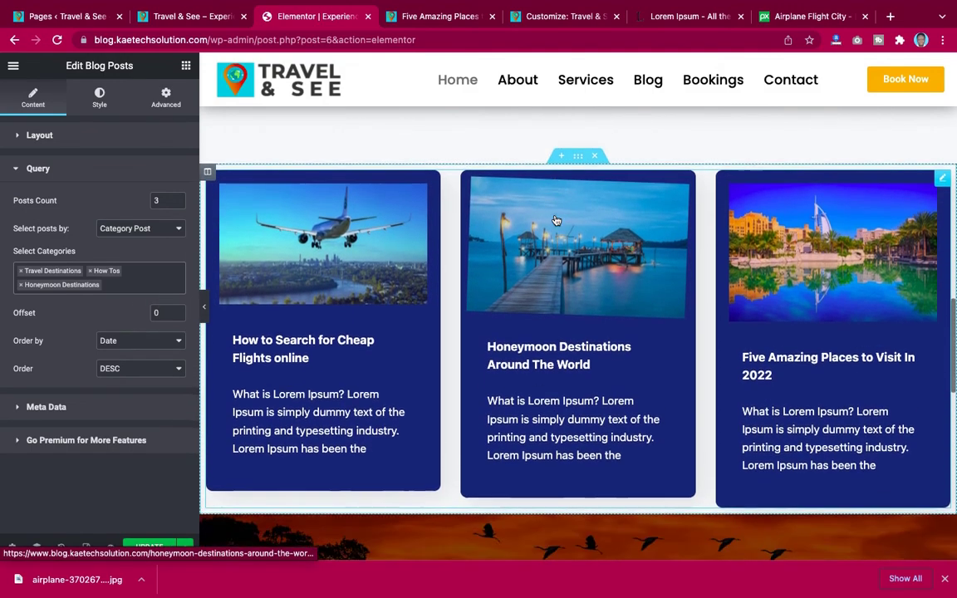
scroll(556, 220, "down", 3)
scroll(556, 220, "up", 4)
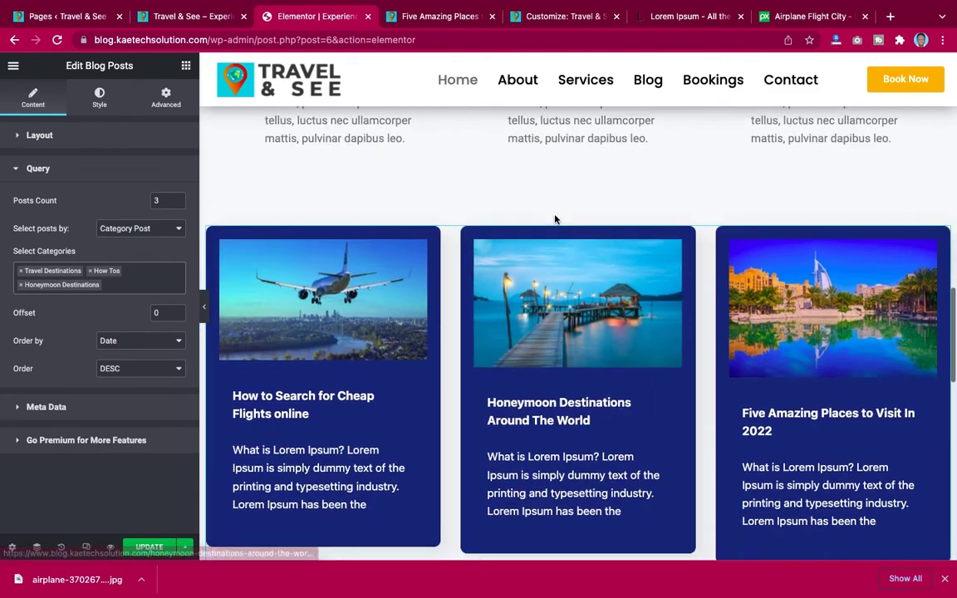
scroll(556, 220, "down", 2)
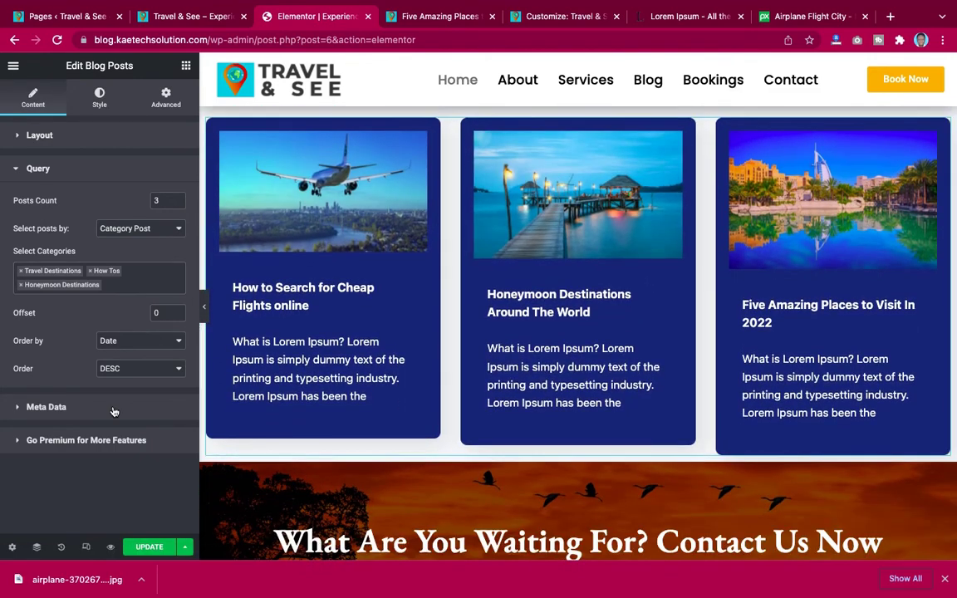
Step: Turn on Show Floating Date in the widget's meta data settings and choose the square ribbon date style
left_click(114, 411)
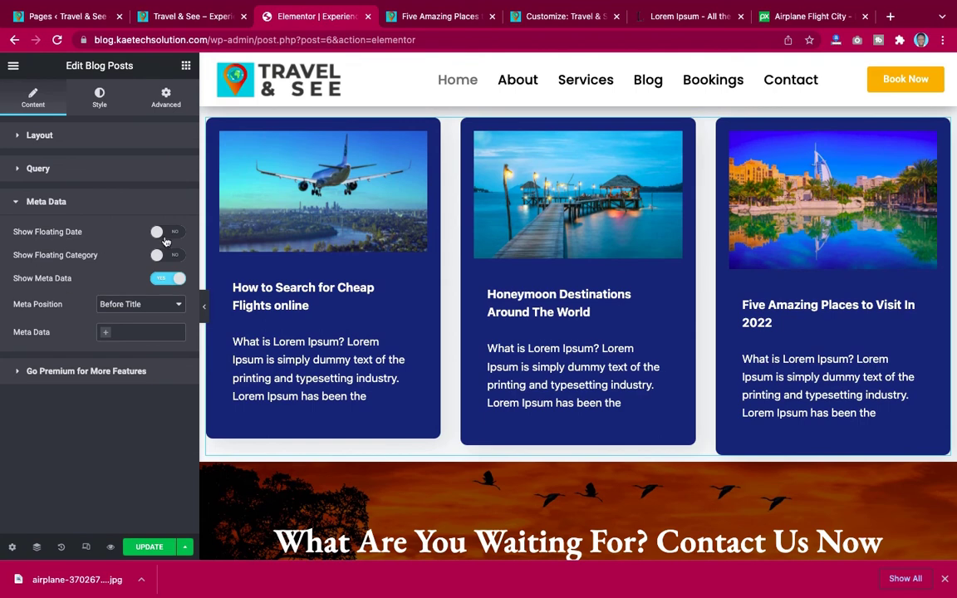
left_click(171, 233)
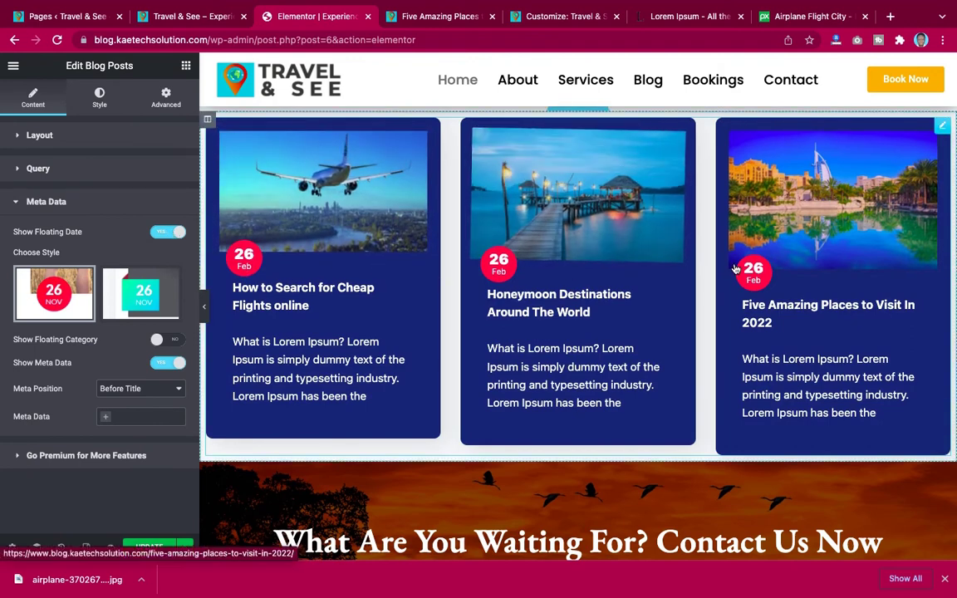
left_click_drag(142, 295, 138, 304)
left_click(138, 304)
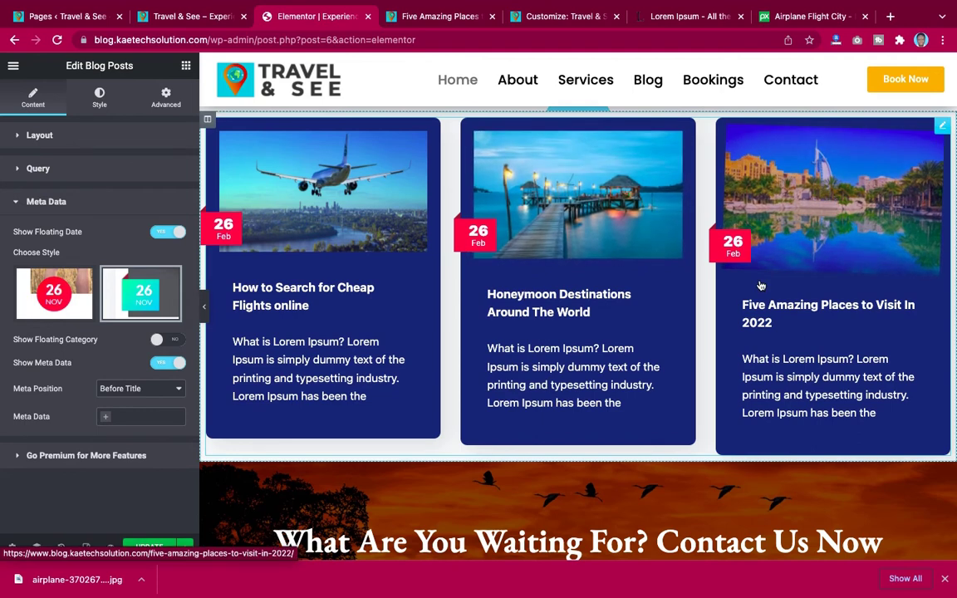
Step: Preview the post cards with their floating dates at full page width with the editor panel collapsed, then restore the panel
left_click(204, 314)
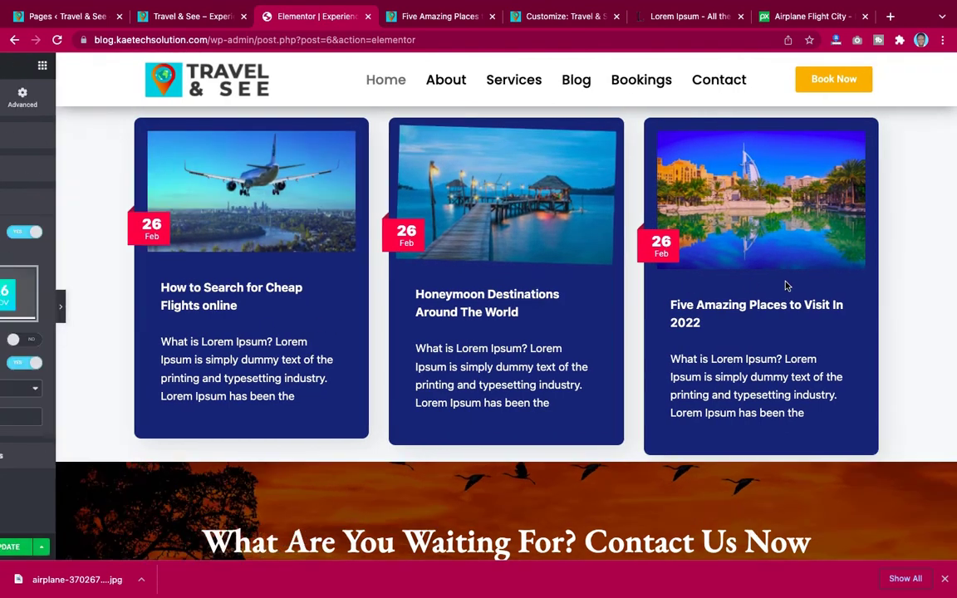
scroll(896, 243, "up", 5)
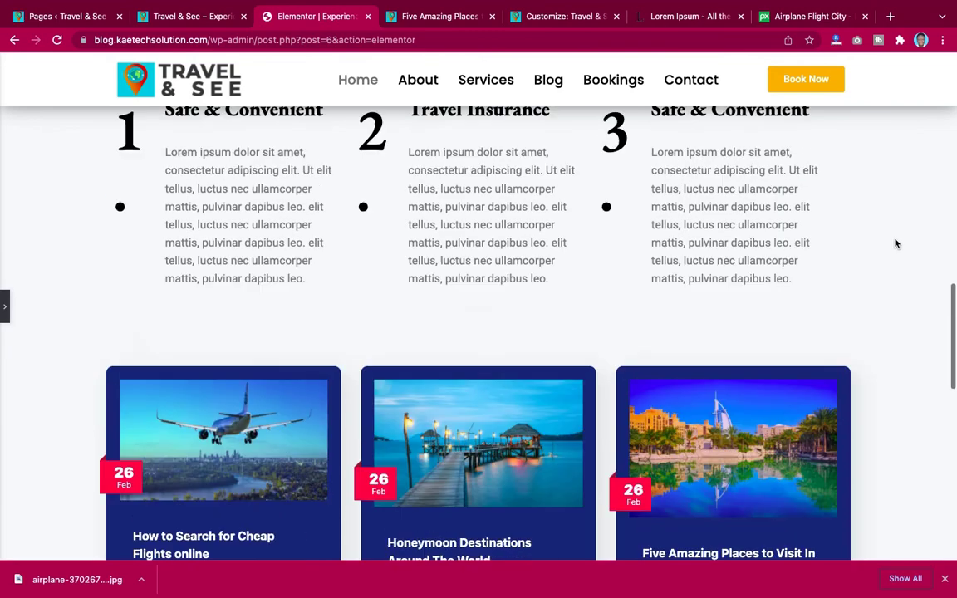
scroll(896, 243, "down", 3)
scroll(896, 242, "down", 2)
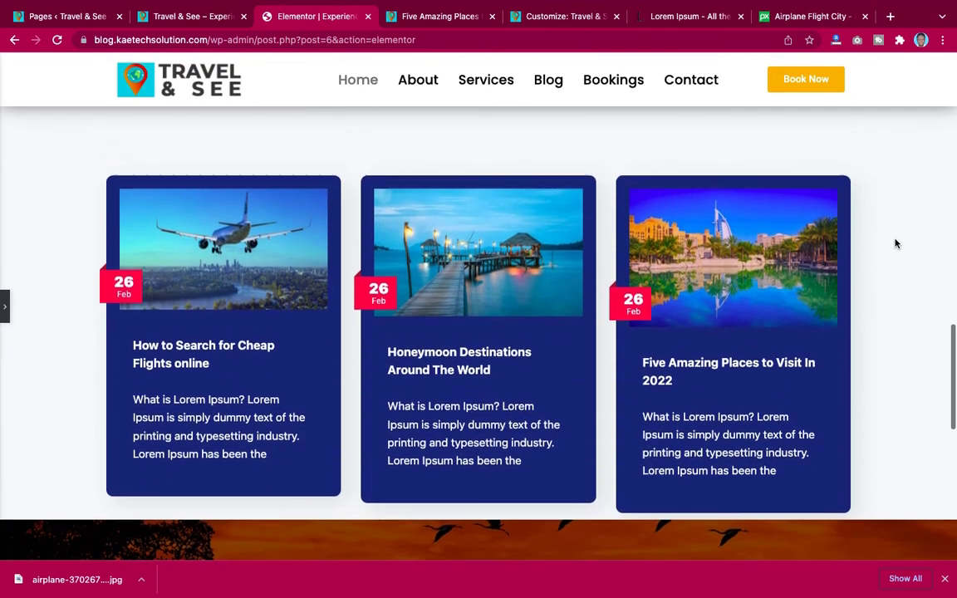
left_click(7, 315)
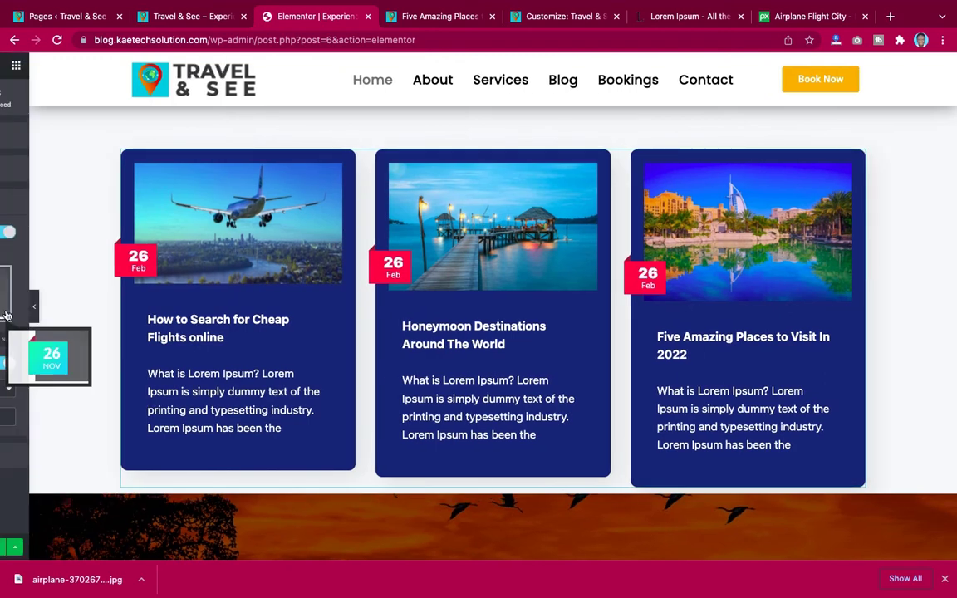
left_click_drag(94, 295, 118, 316)
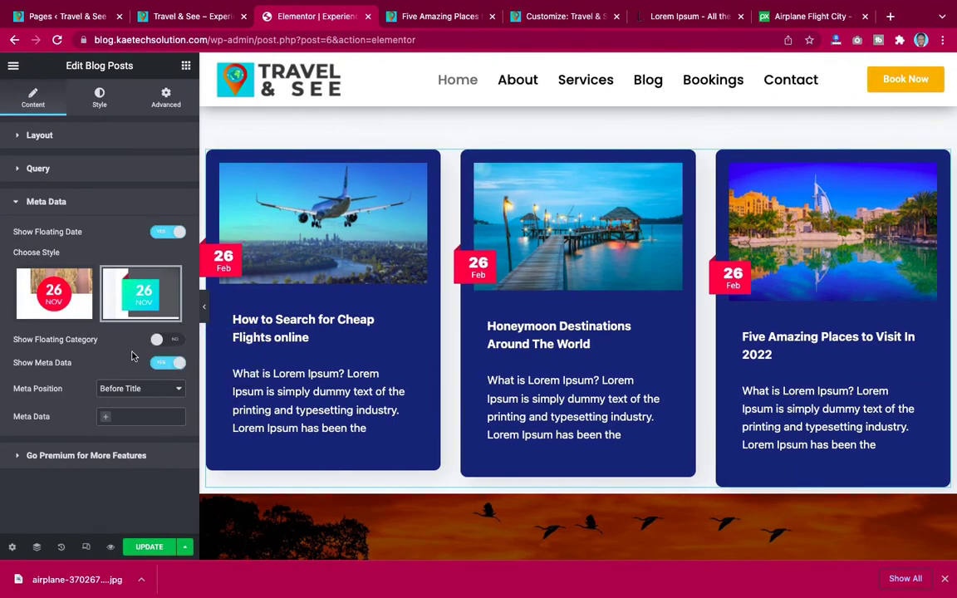
Step: Test the Show Floating Date and Show Floating Category switches, keep only the floating date on, and turn off Show Meta Data
left_click(164, 236)
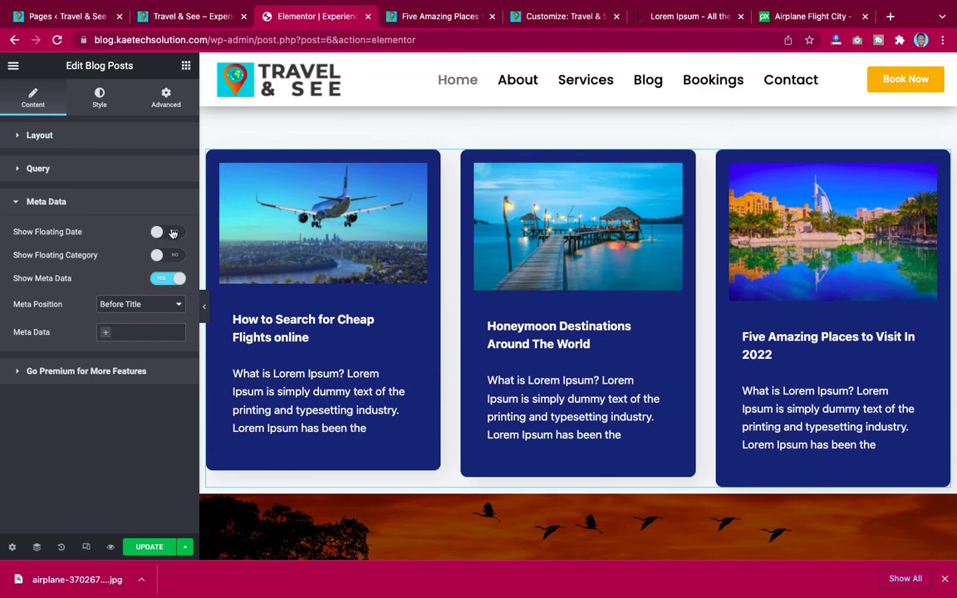
left_click(167, 233)
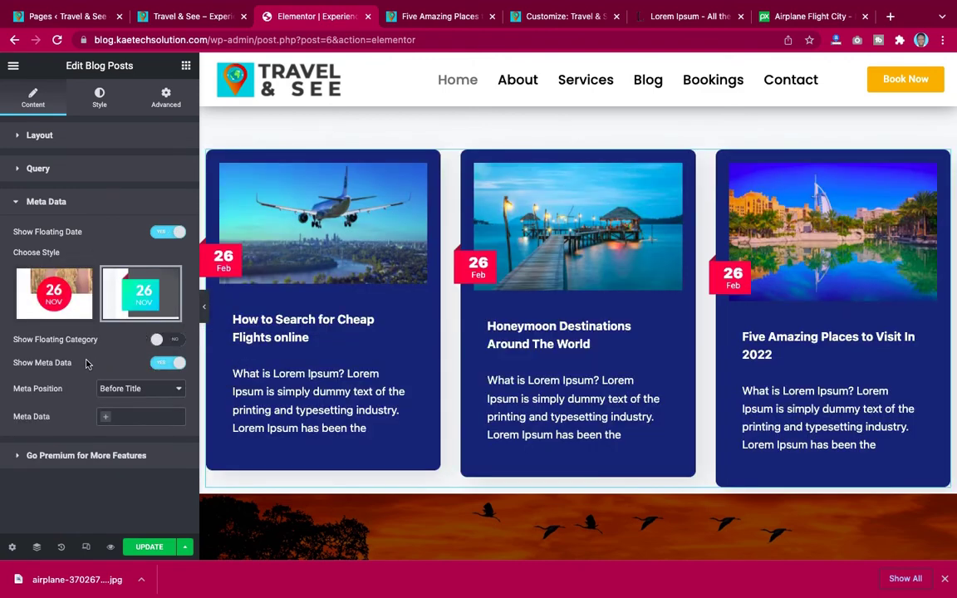
left_click(170, 340)
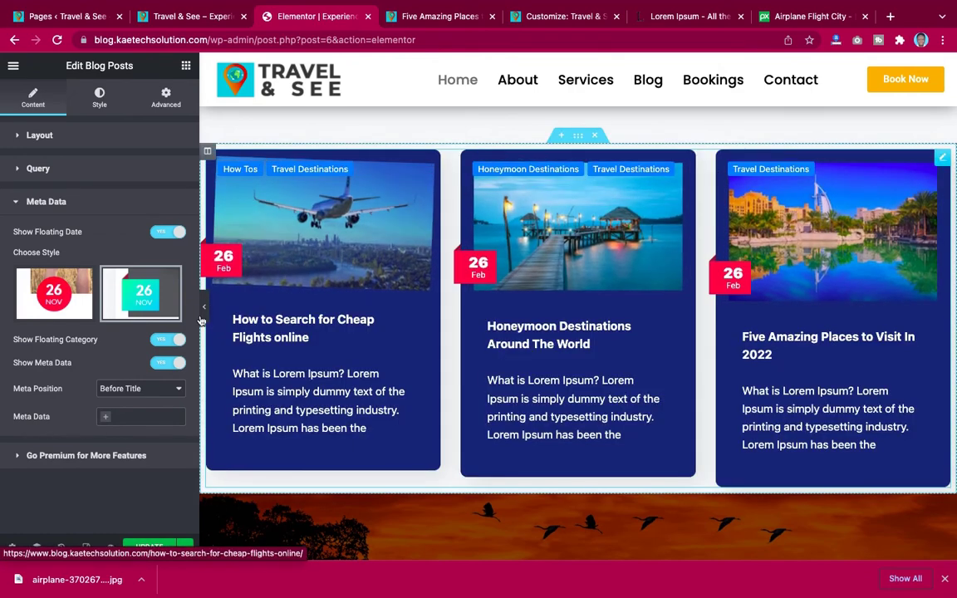
left_click(163, 341)
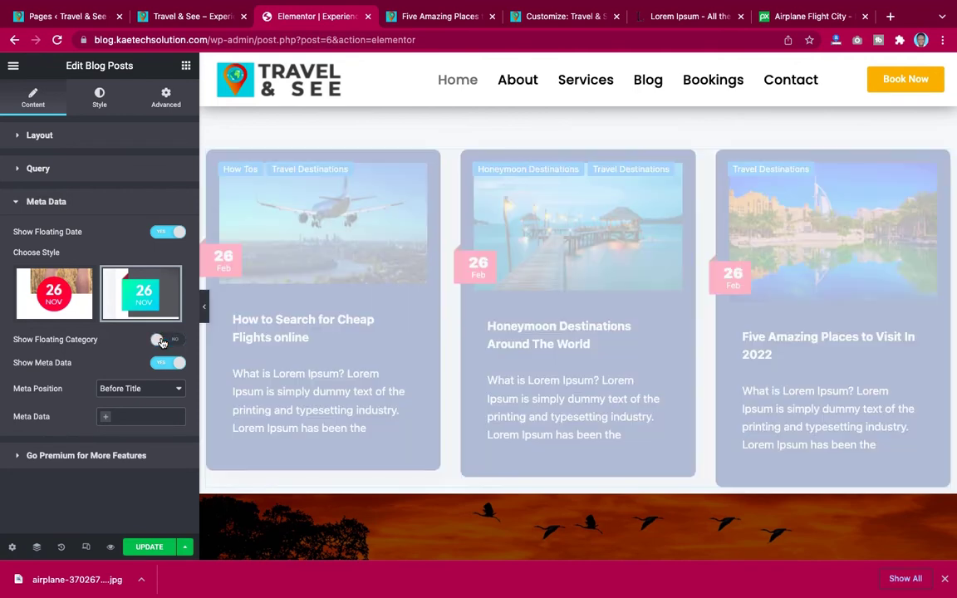
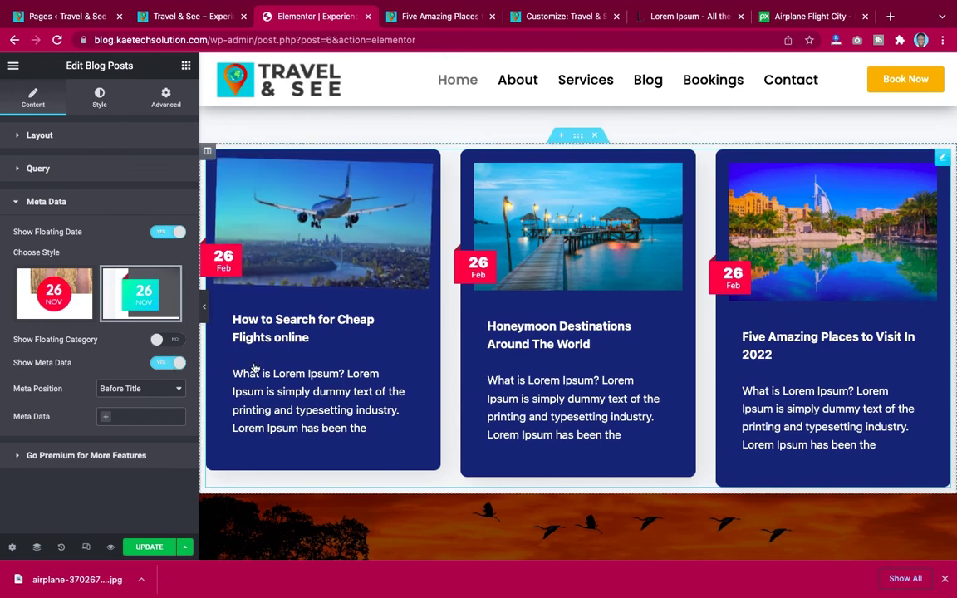
left_click(169, 364)
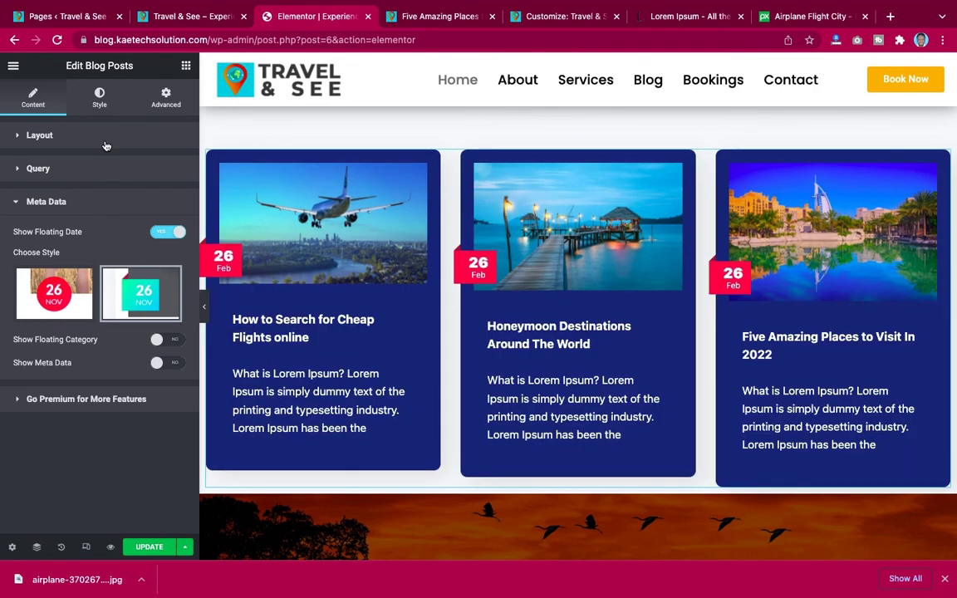
Step: Set the Blog Posts wrapper's normal background type to Classic and its colour to bright cyan #4ABFDE, testing the colour's transparency on the way
left_click(100, 95)
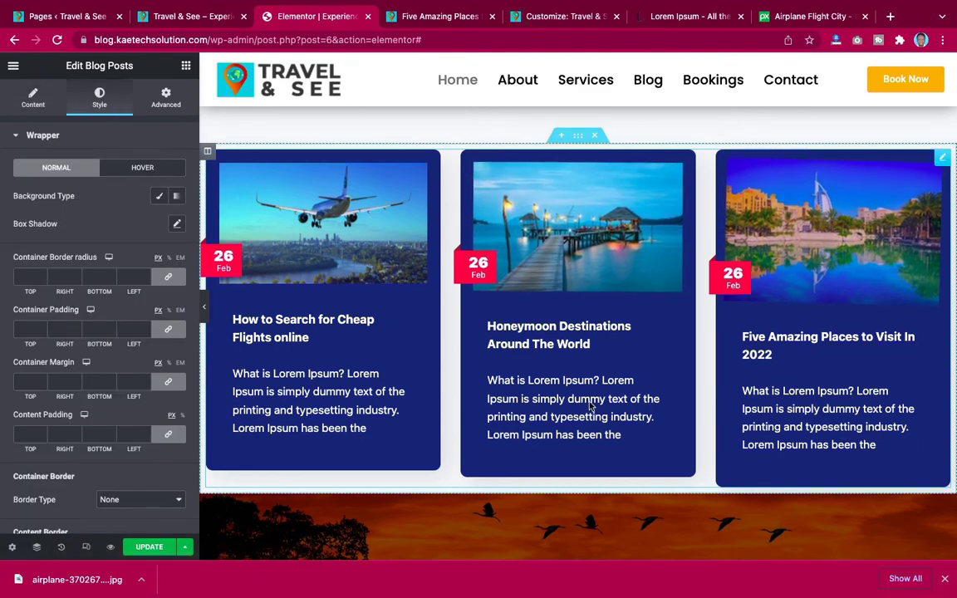
scroll(67, 349, "down", 5)
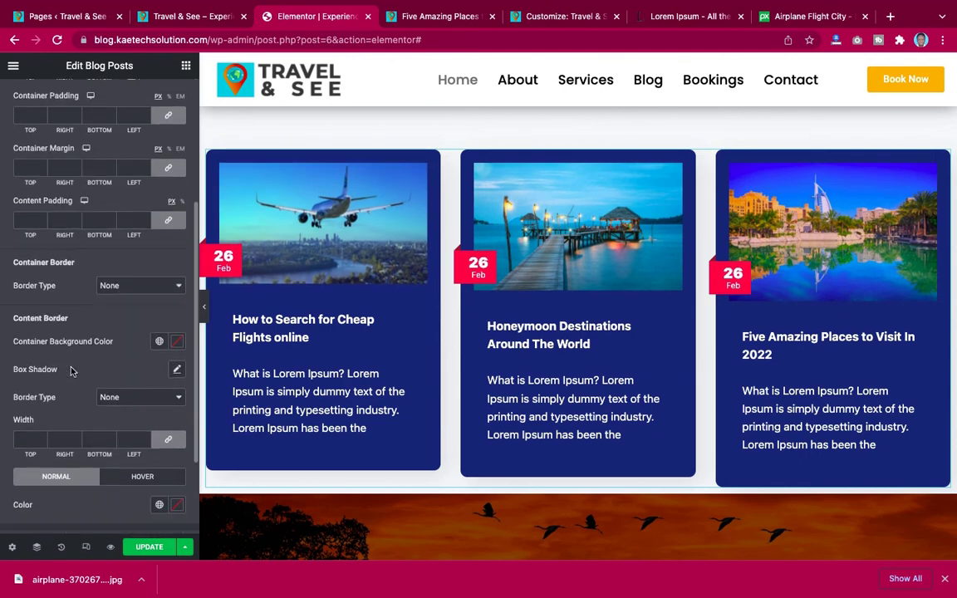
scroll(70, 372, "down", 2)
scroll(71, 371, "up", 5)
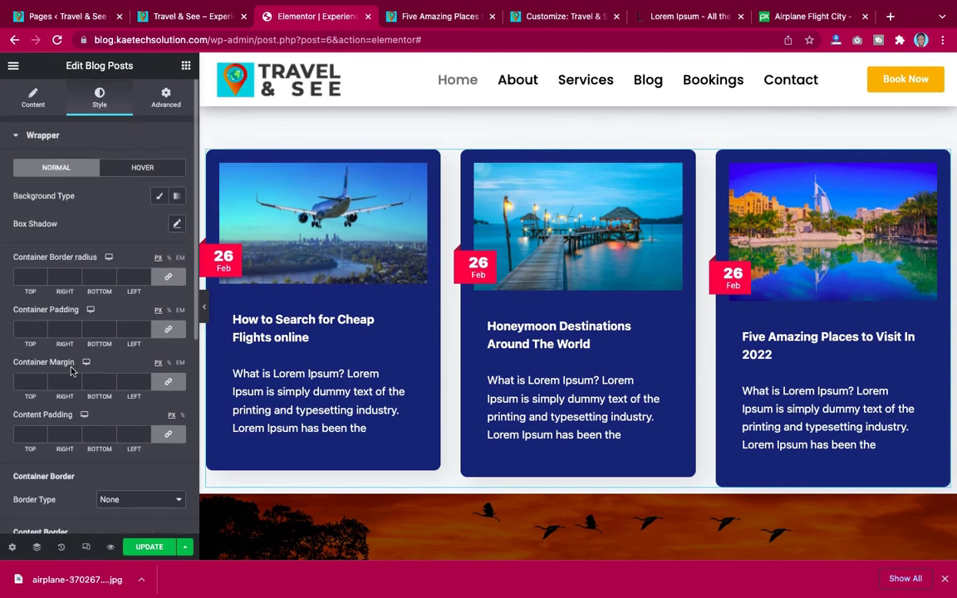
scroll(93, 249, "down", 2)
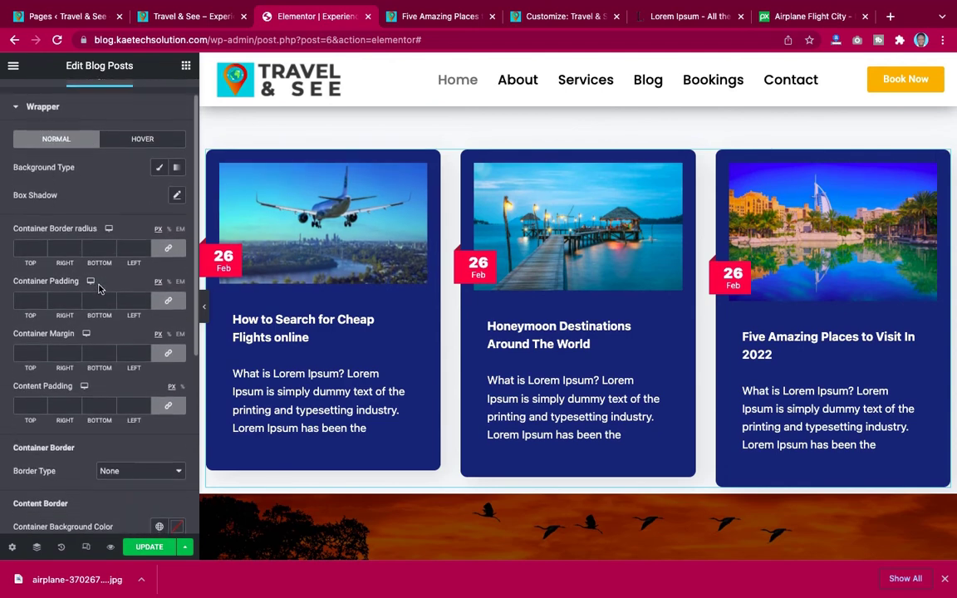
scroll(87, 258, "up", 1)
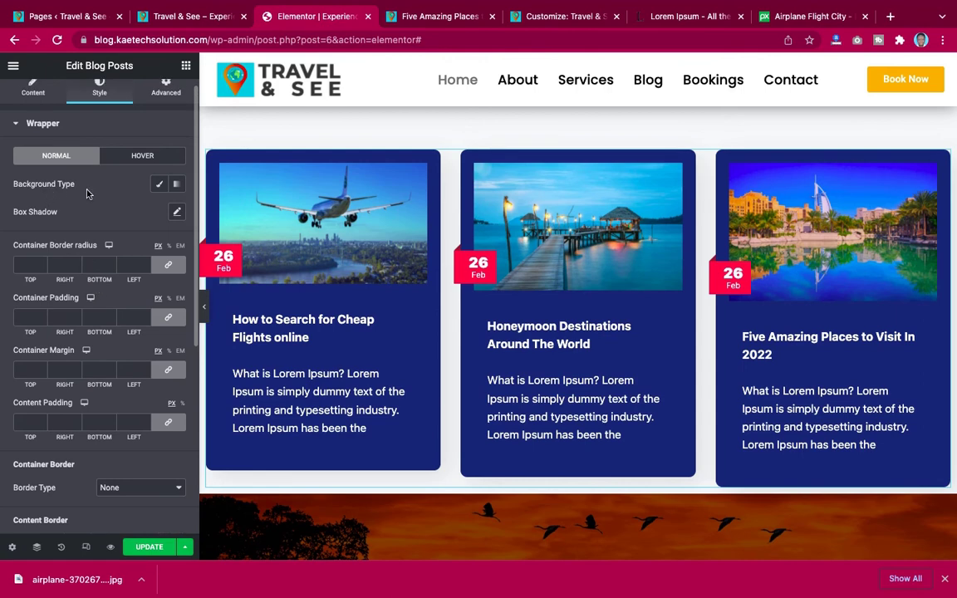
left_click(160, 185)
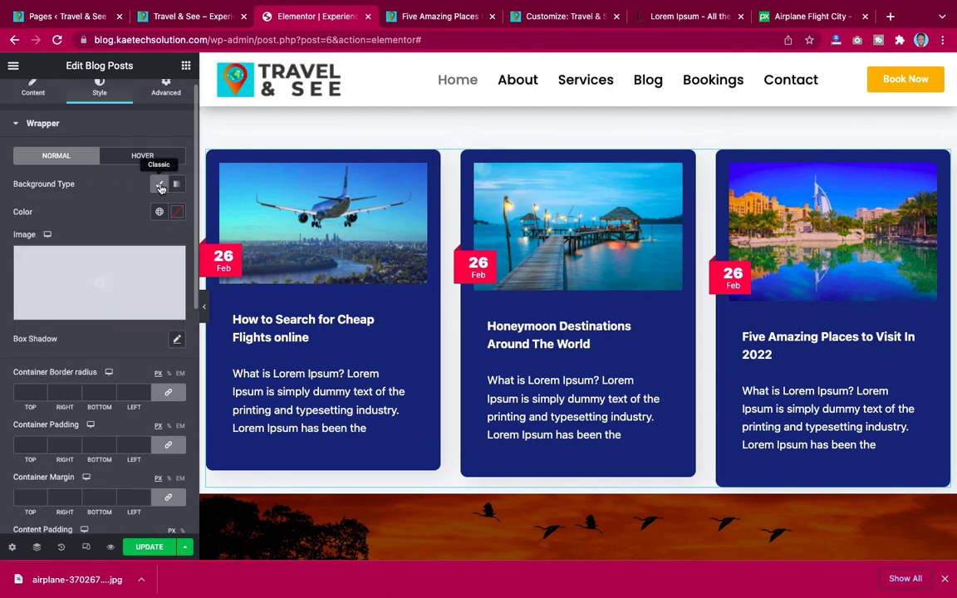
left_click(177, 213)
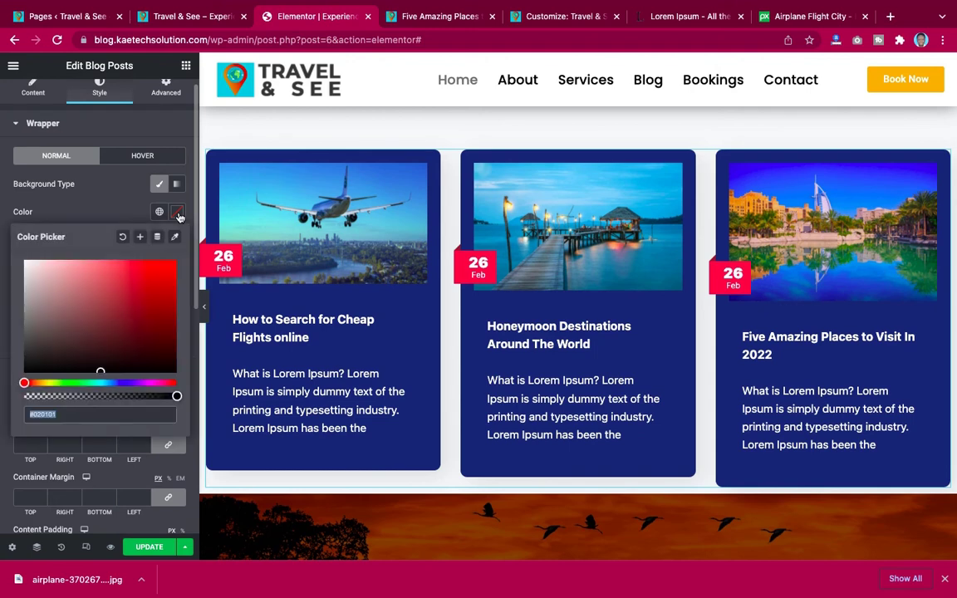
left_click_drag(177, 397, 7, 391)
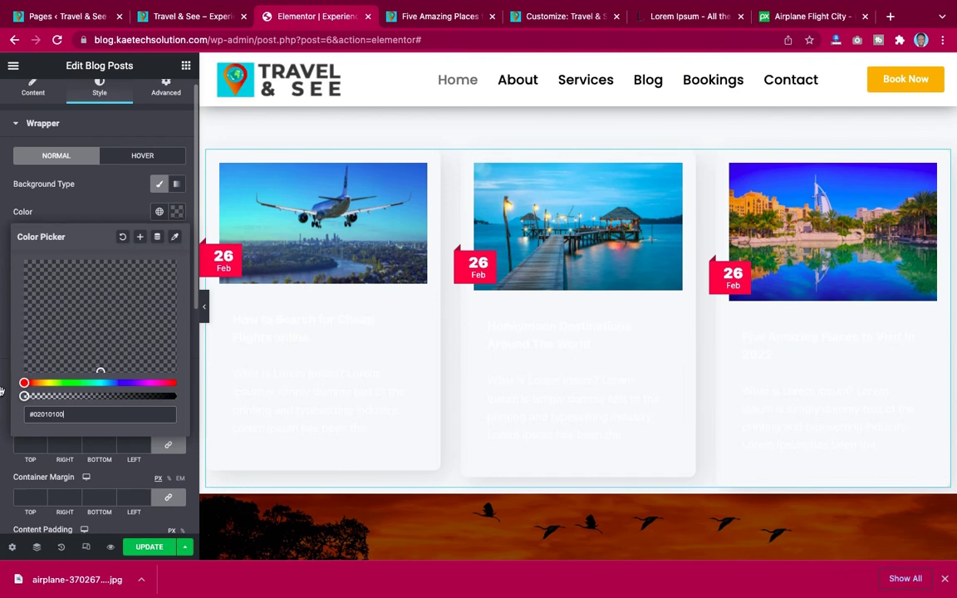
left_click_drag(2, 390, 182, 403)
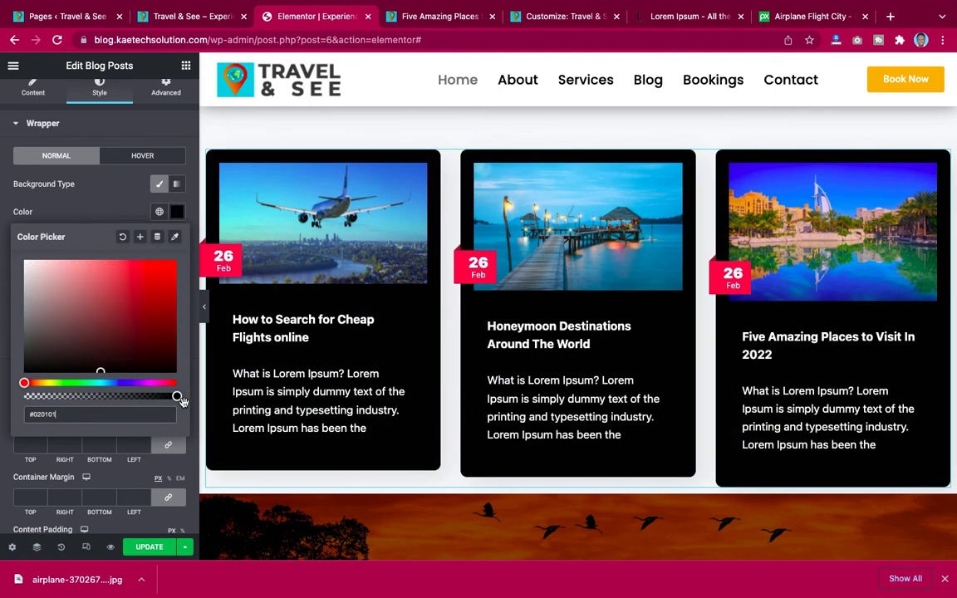
left_click(105, 383)
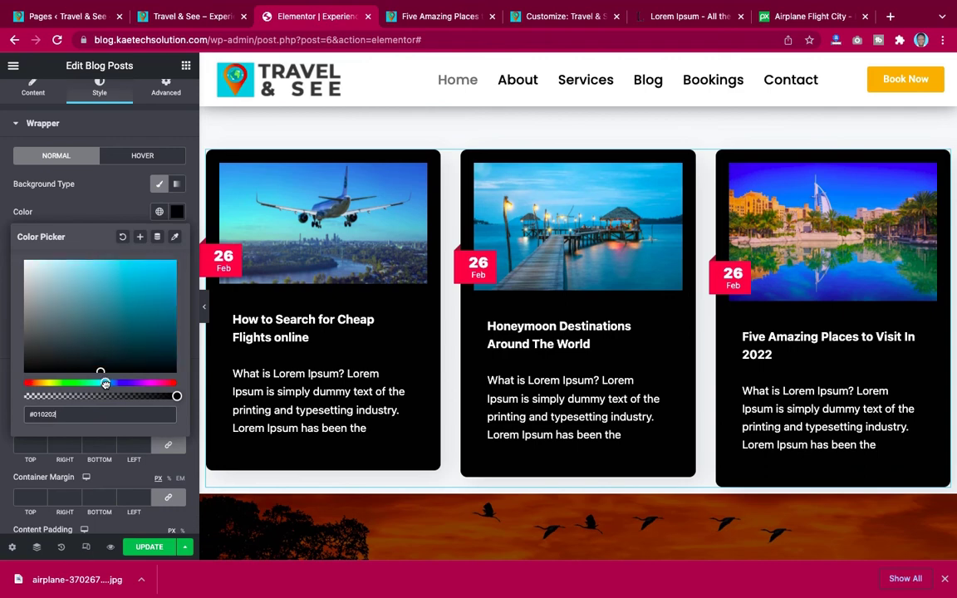
left_click(126, 275)
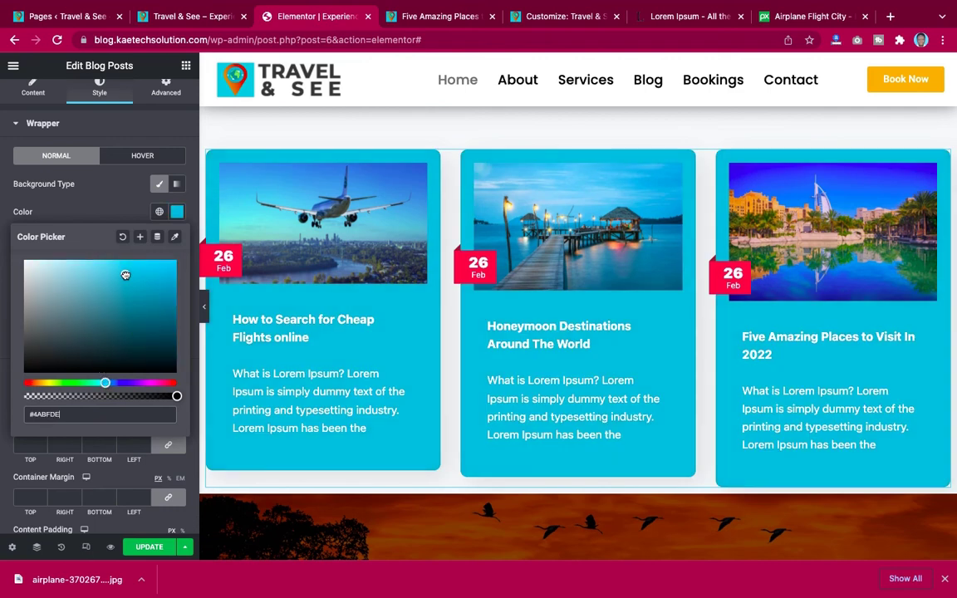
Step: Compare the card colour with the page's services section and soften the wrapper background to the muted blue #66B8CE
scroll(442, 322, "up", 10)
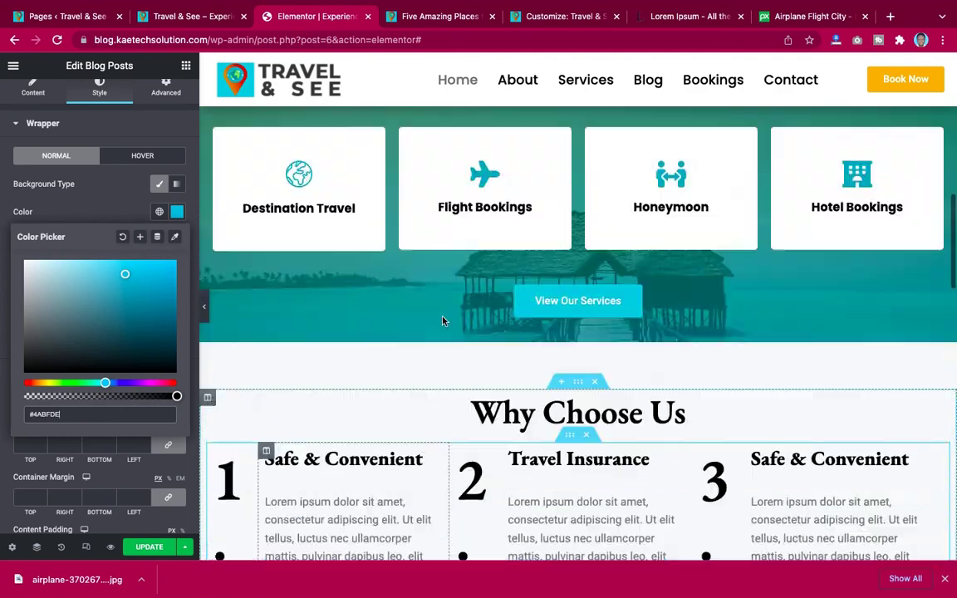
scroll(363, 423, "down", 10)
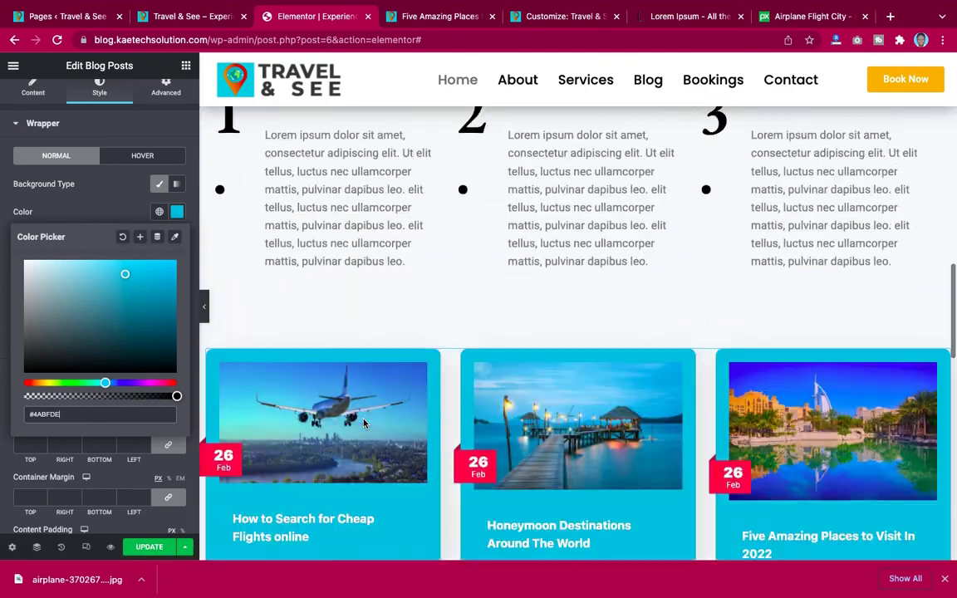
scroll(363, 423, "down", 2)
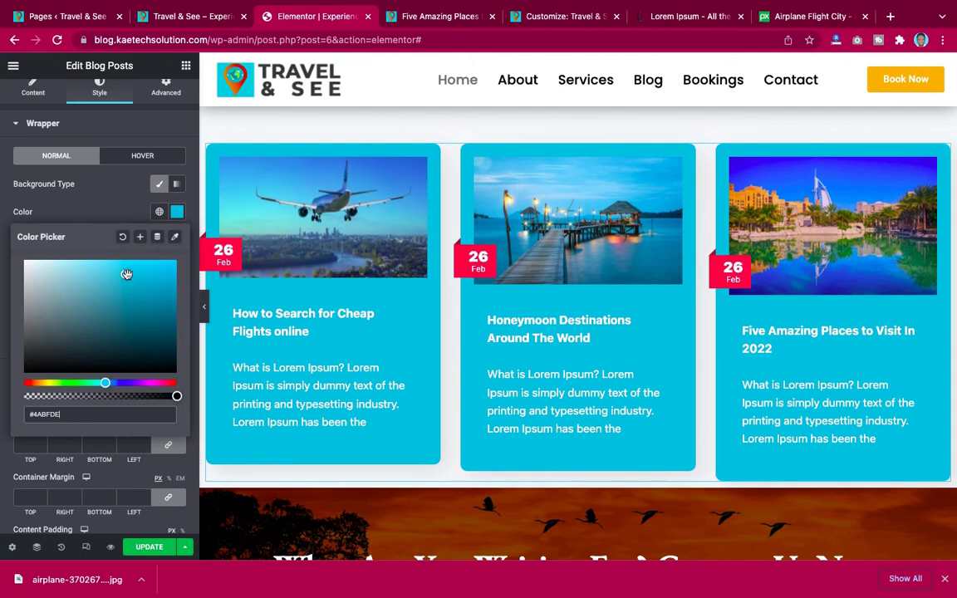
left_click_drag(126, 275, 99, 283)
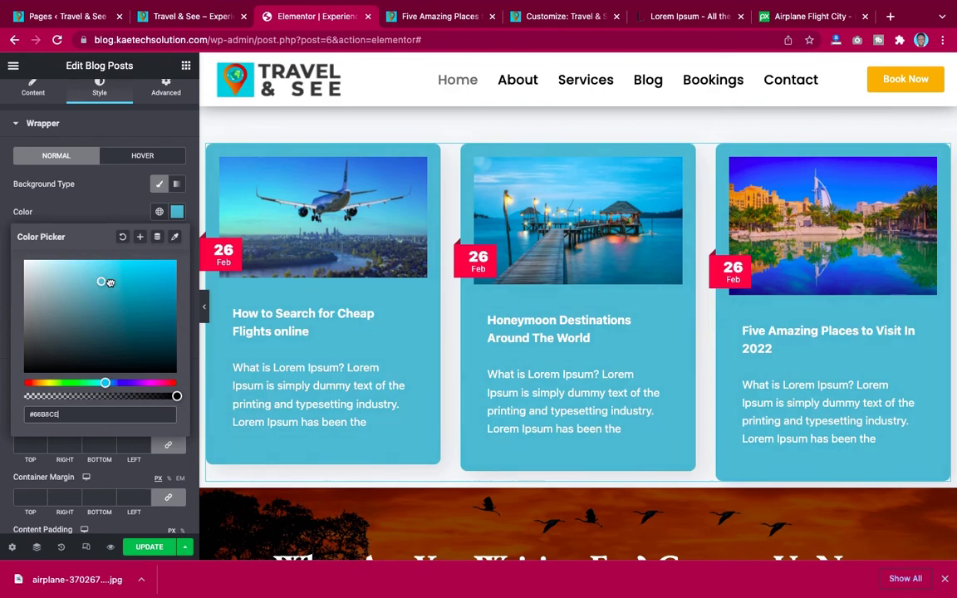
Step: Preview the recoloured post cards at full page width with the editor panel collapsed, restore the panel, and compare them with the neighbouring sections
left_click(207, 318)
left_click(205, 312)
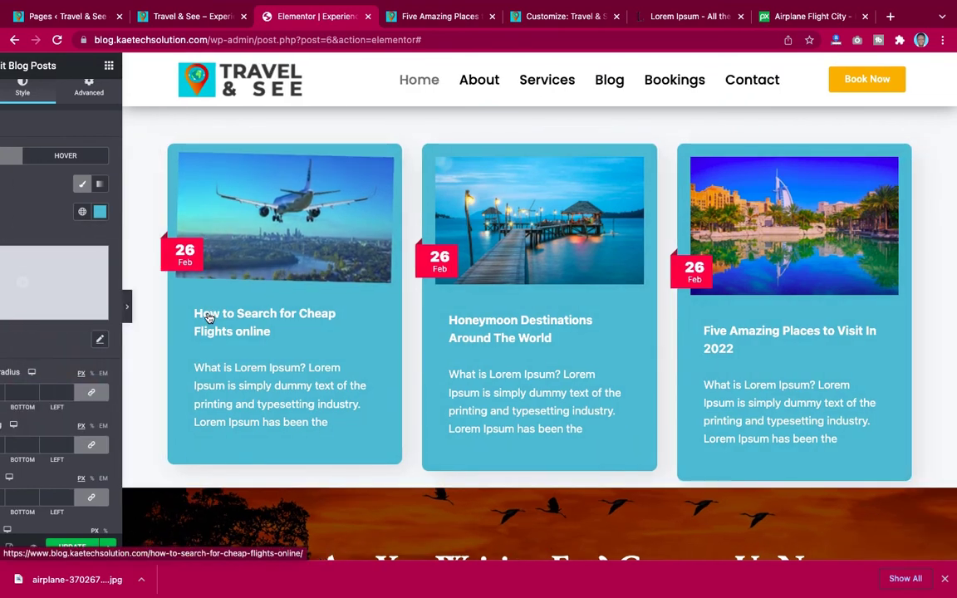
scroll(628, 245, "up", 2)
scroll(628, 245, "up", 3)
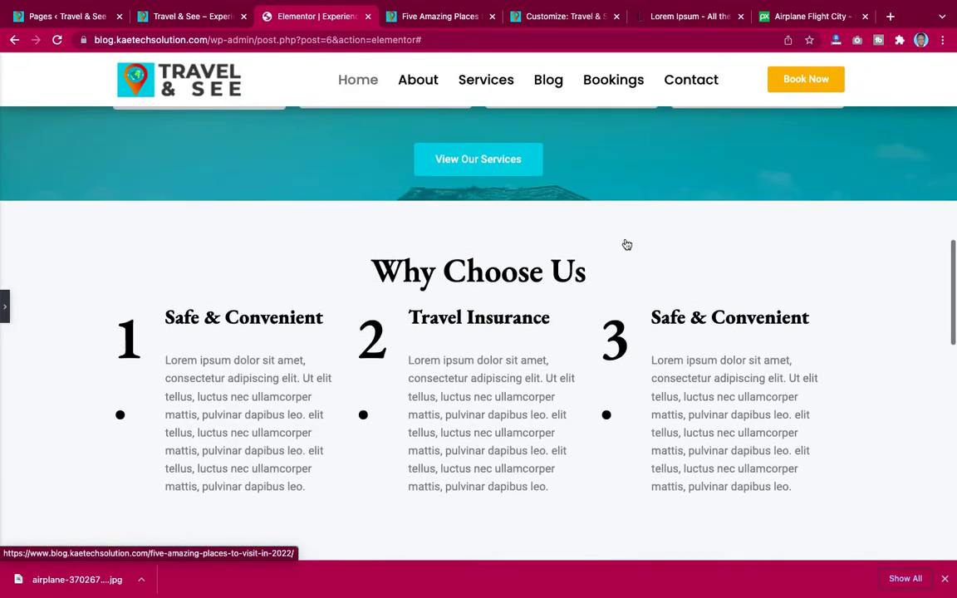
scroll(626, 245, "down", 6)
scroll(626, 242, "up", 1)
scroll(627, 243, "up", 4)
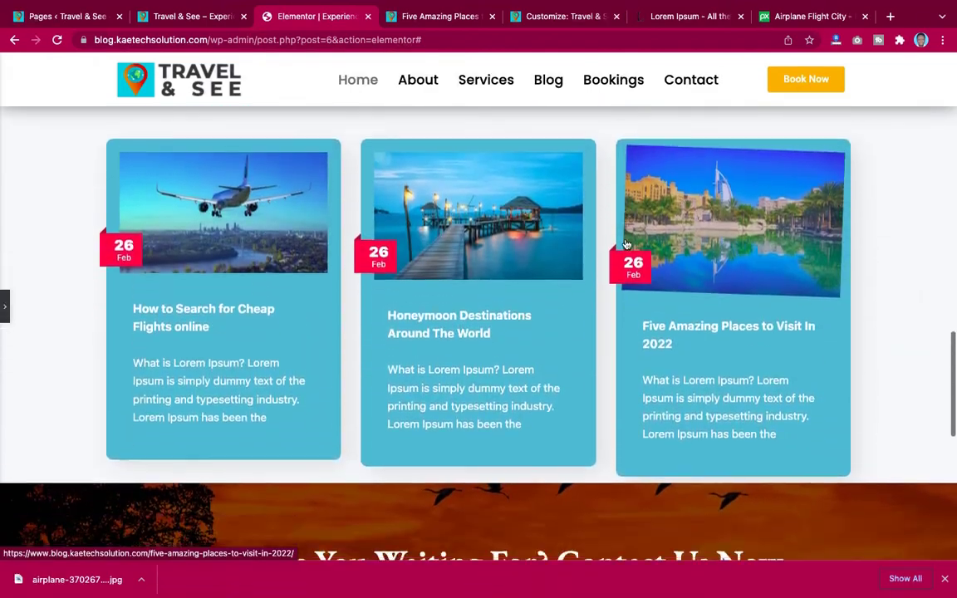
scroll(626, 240, "down", 3)
scroll(625, 240, "down", 1)
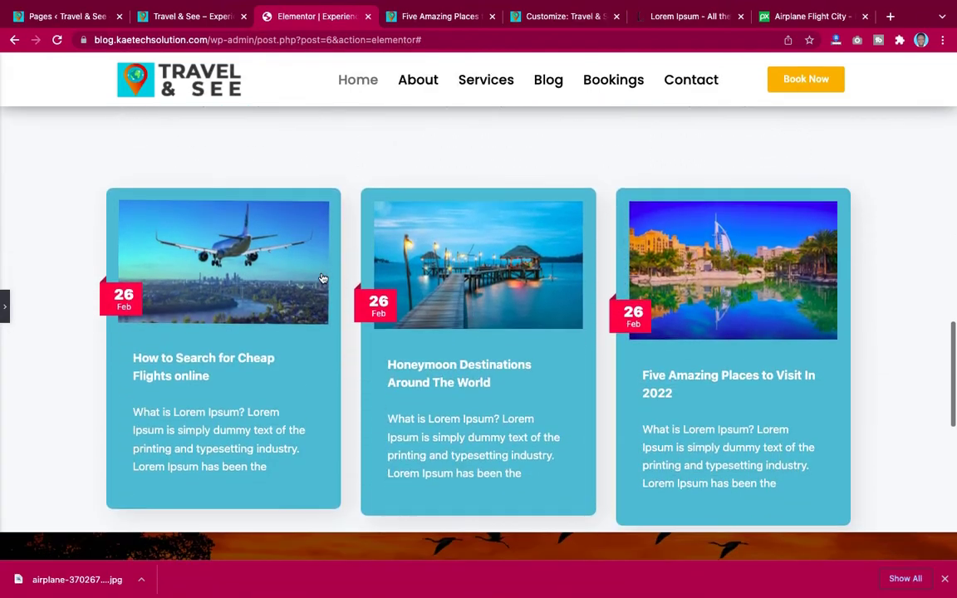
left_click(7, 314)
scroll(513, 258, "down", 4)
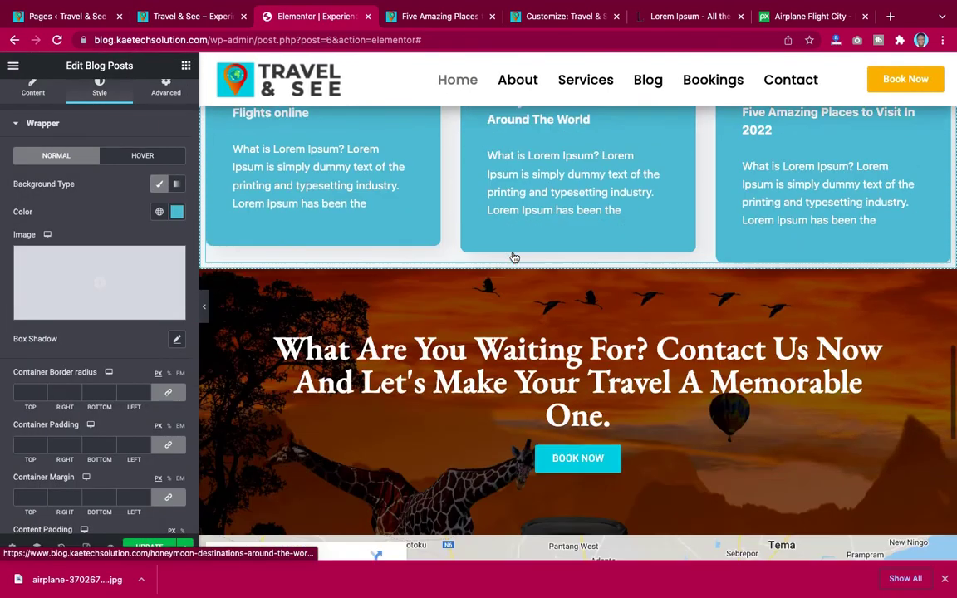
scroll(513, 257, "up", 1)
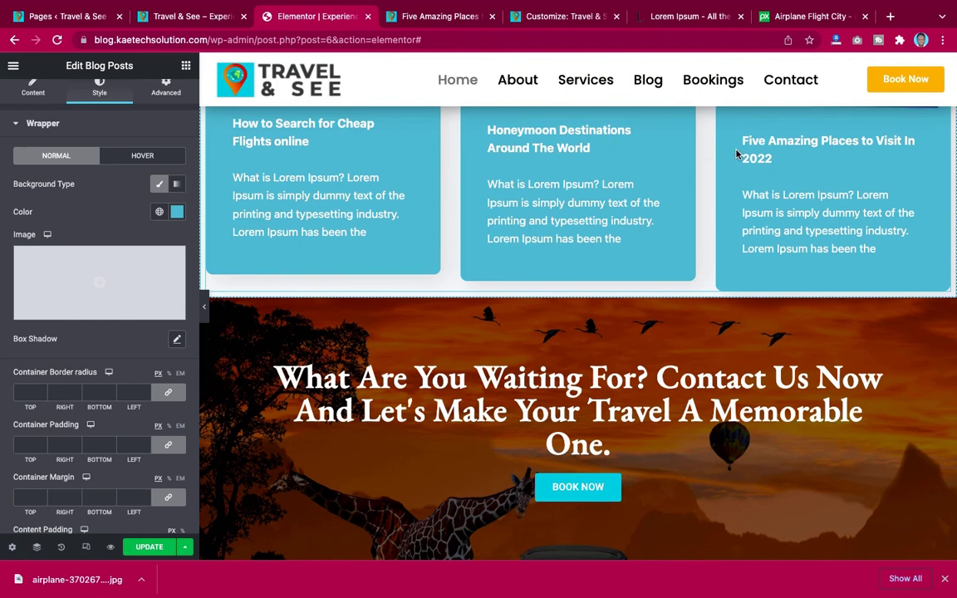
scroll(823, 146, "up", 1)
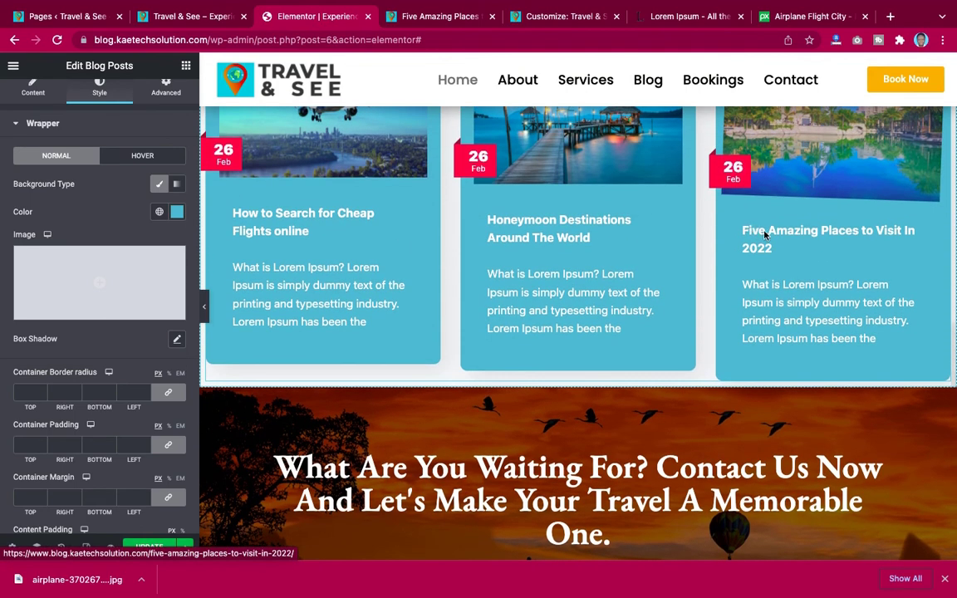
Step: Set the post titles' normal text colour to black #000000 in the widget's title style settings
scroll(69, 362, "down", 10)
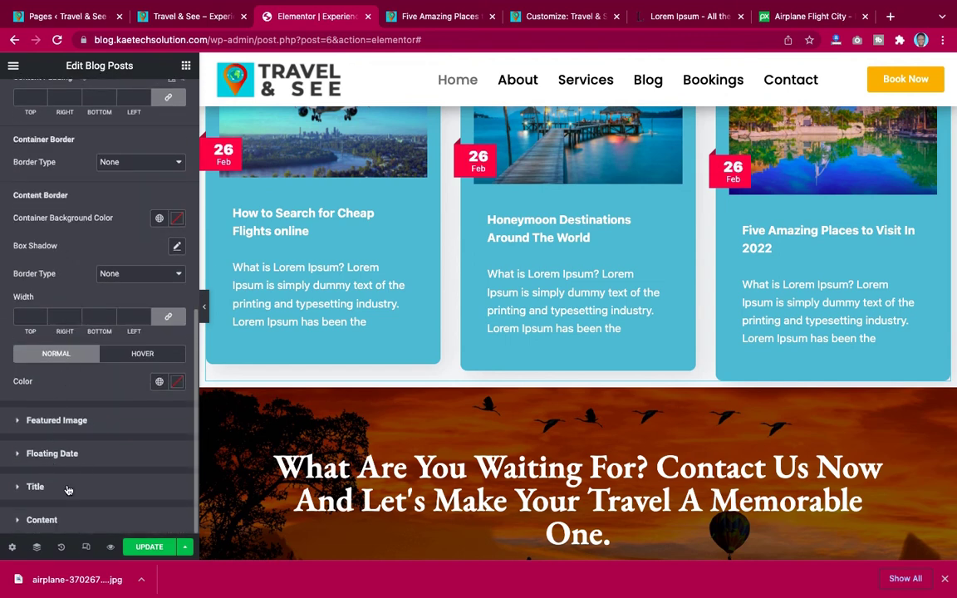
left_click(69, 488)
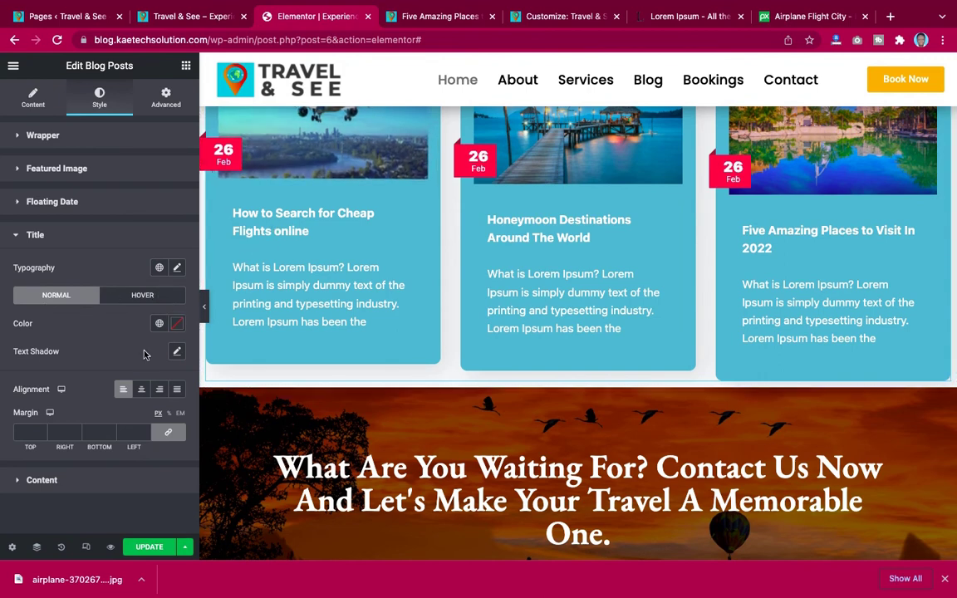
left_click(177, 324)
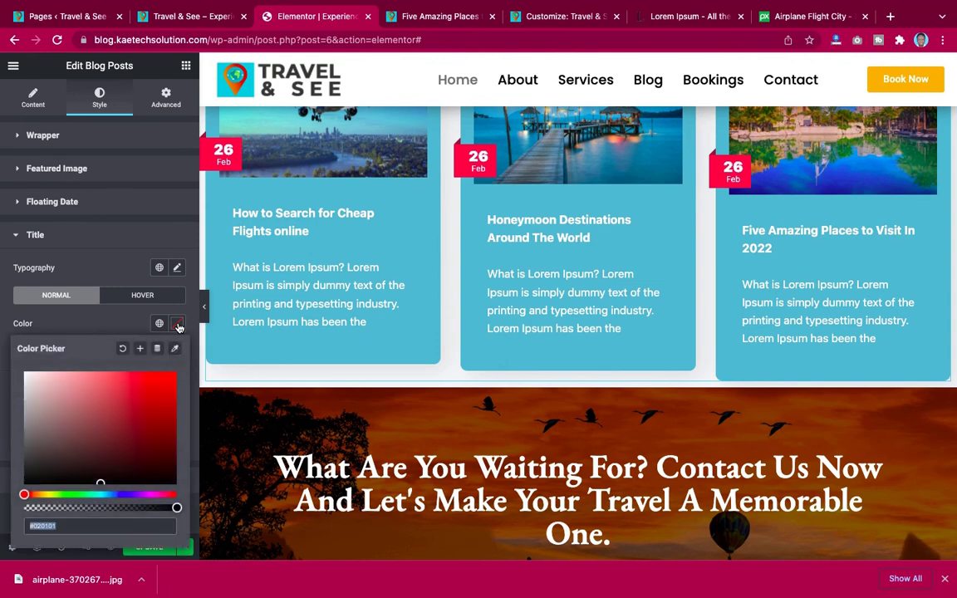
left_click(132, 387)
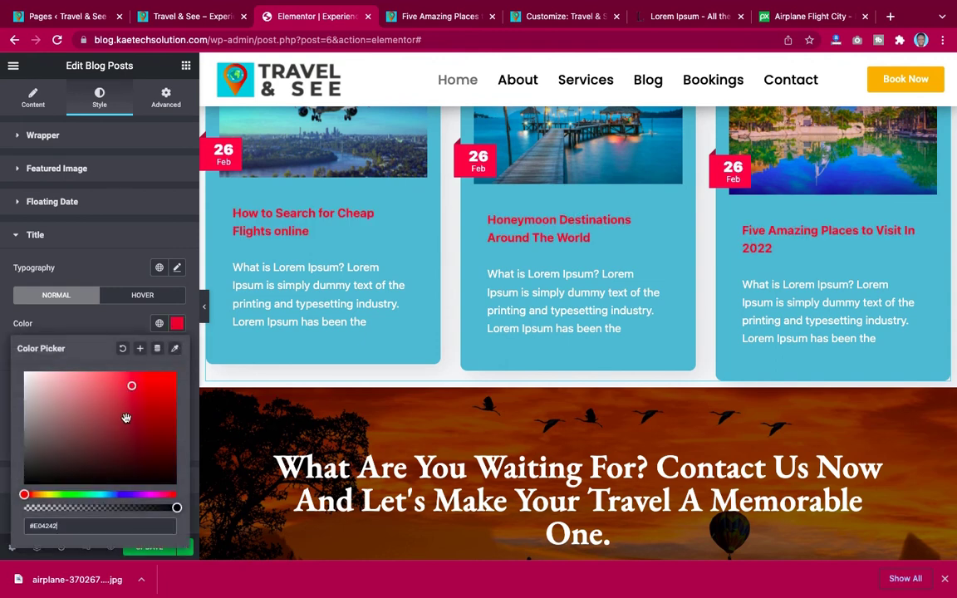
left_click_drag(33, 476, 25, 485)
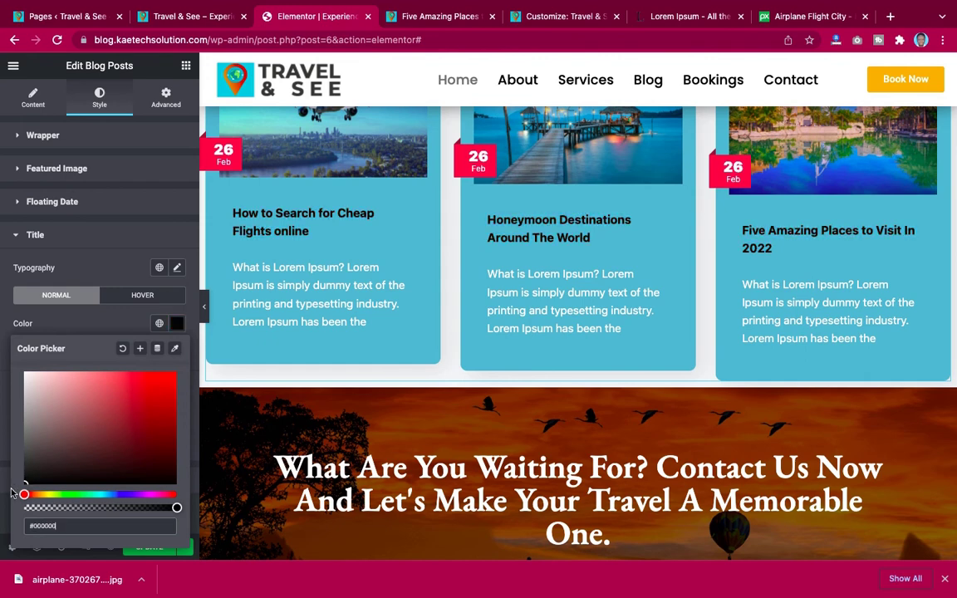
left_click(100, 330)
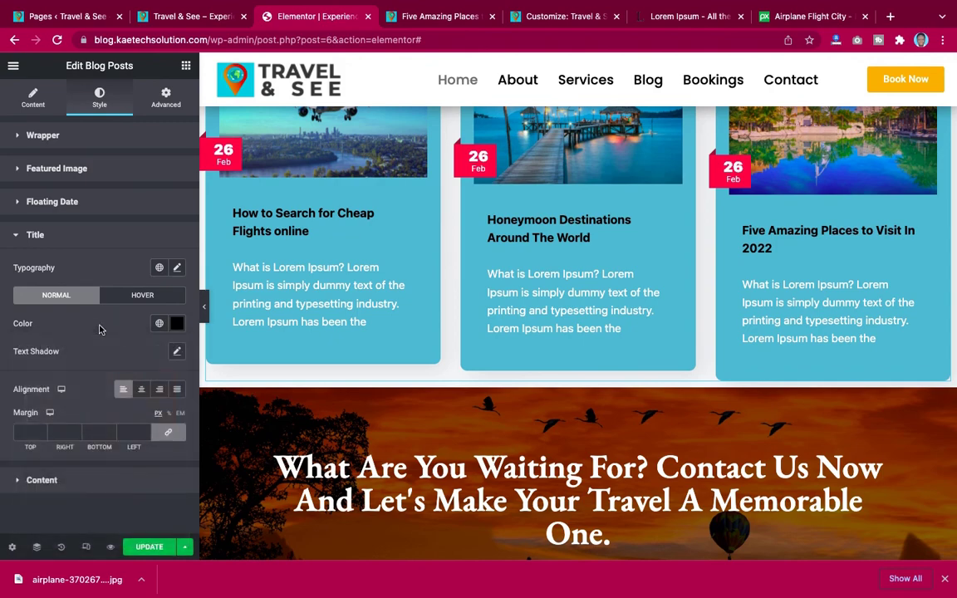
Step: Preview the black post titles at full page width with the editor panel collapsed, and restore the panel
left_click(203, 308)
scroll(499, 233, "up", 3)
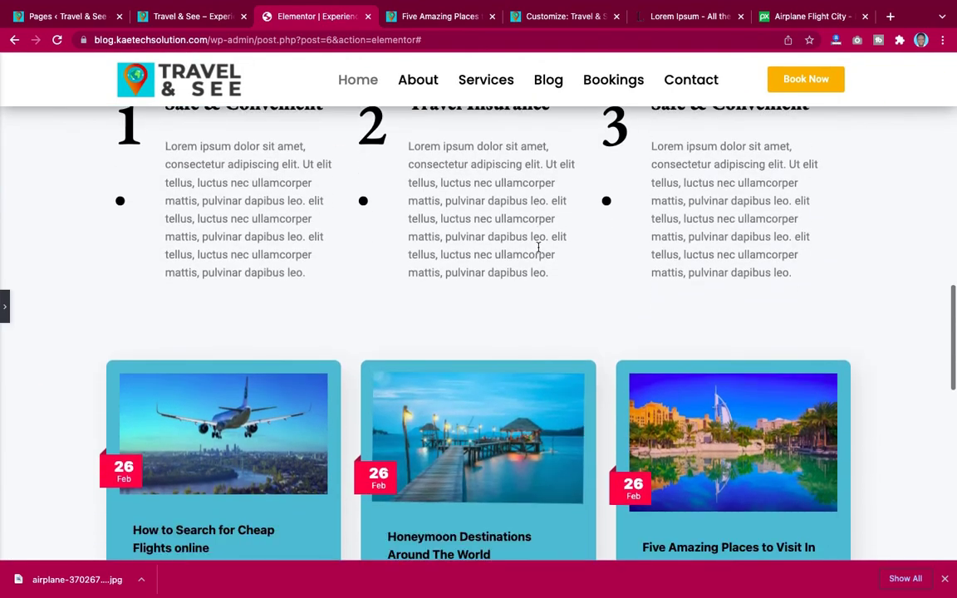
scroll(538, 246, "down", 3)
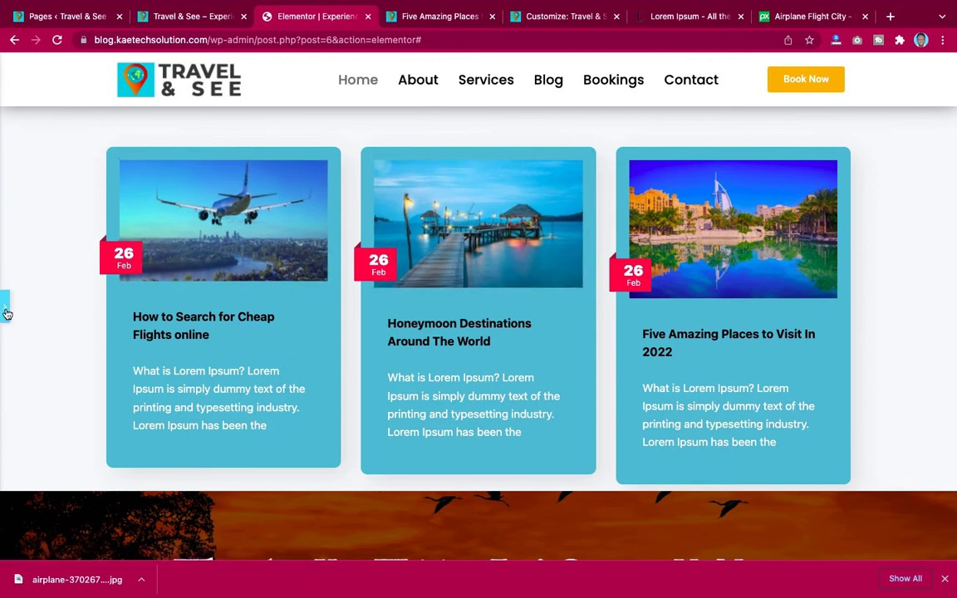
left_click(5, 304)
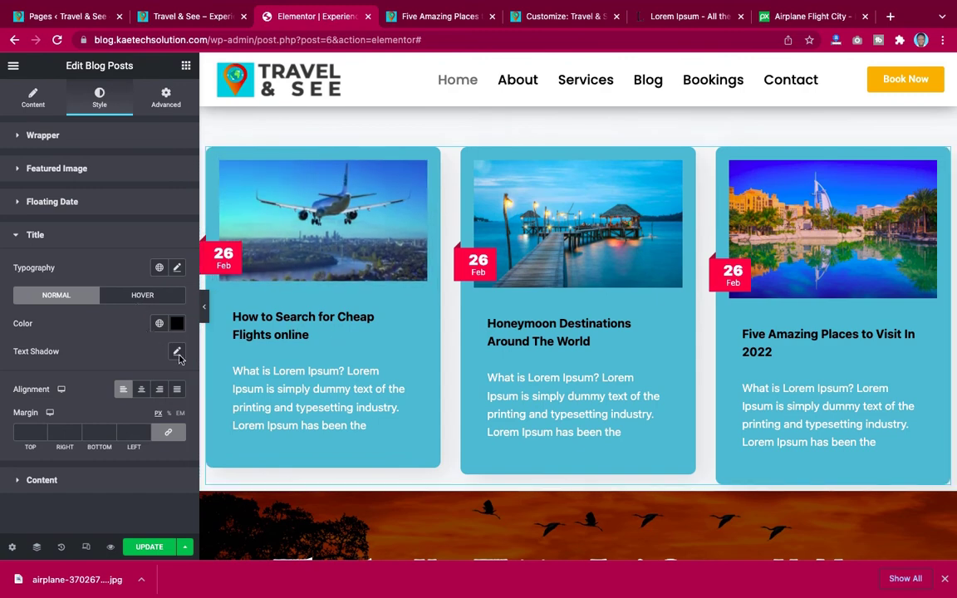
Step: Set the post titles' typography to the Poppins font family at a size of 20 px
left_click(176, 269)
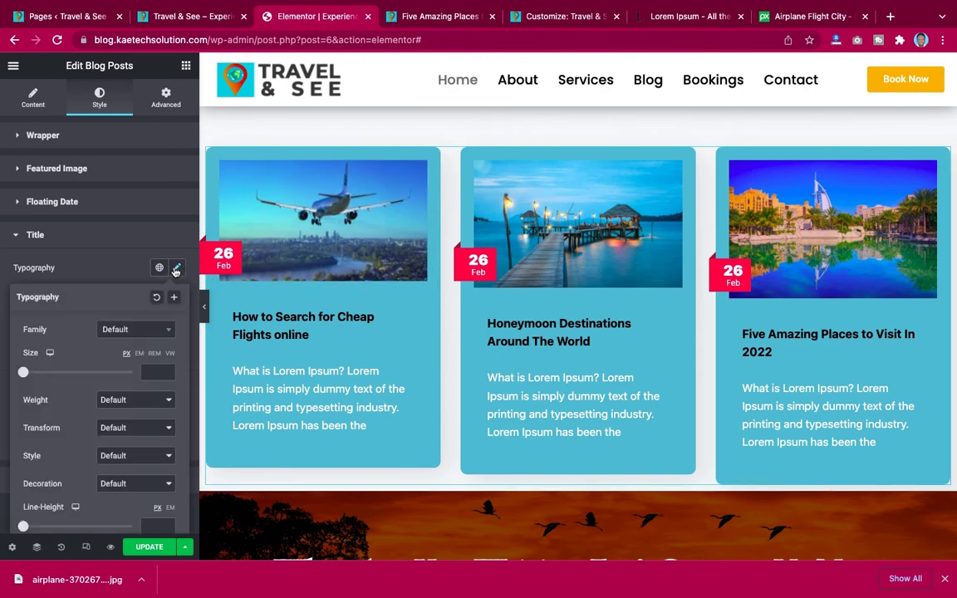
left_click(138, 331)
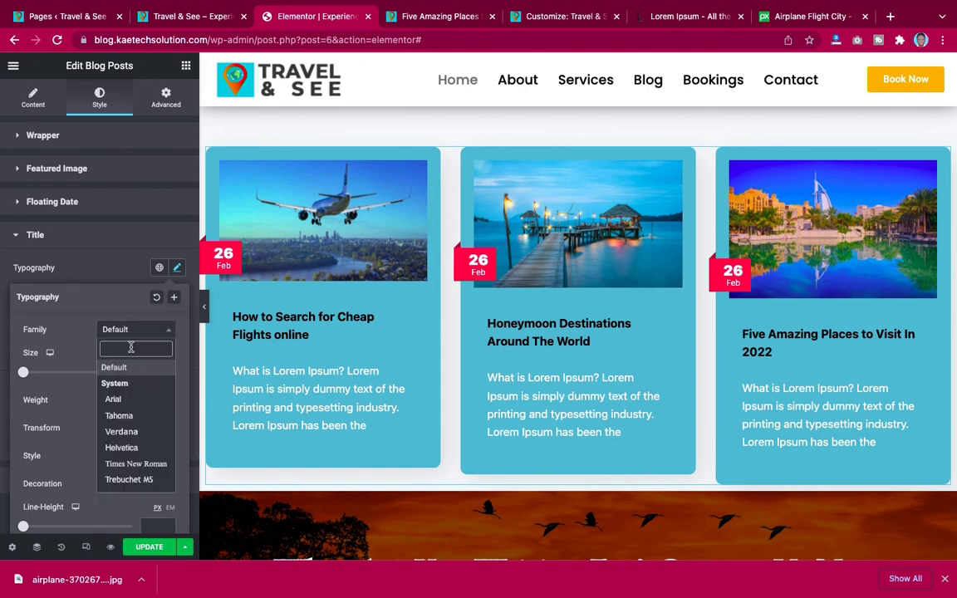
type("pop")
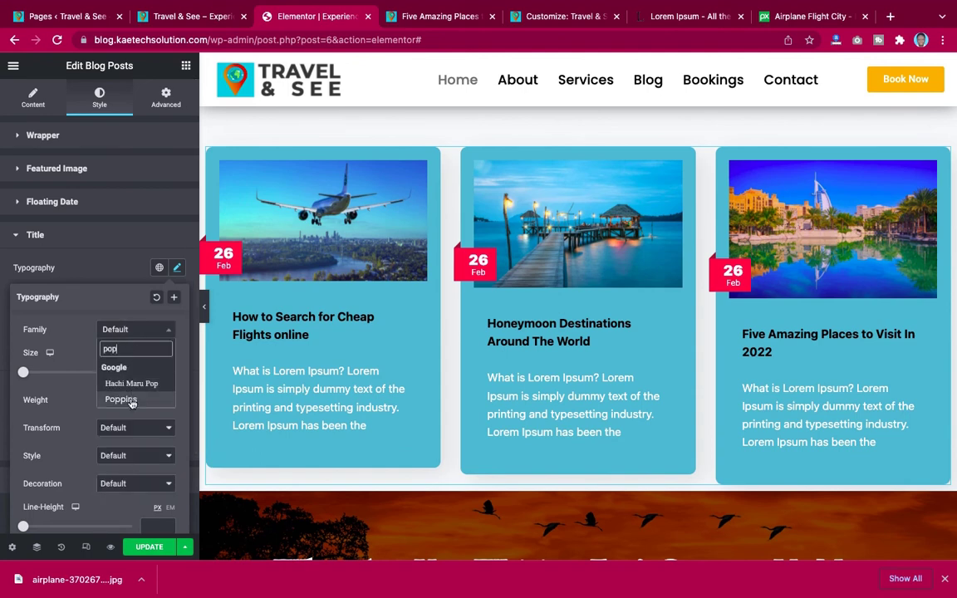
left_click(128, 398)
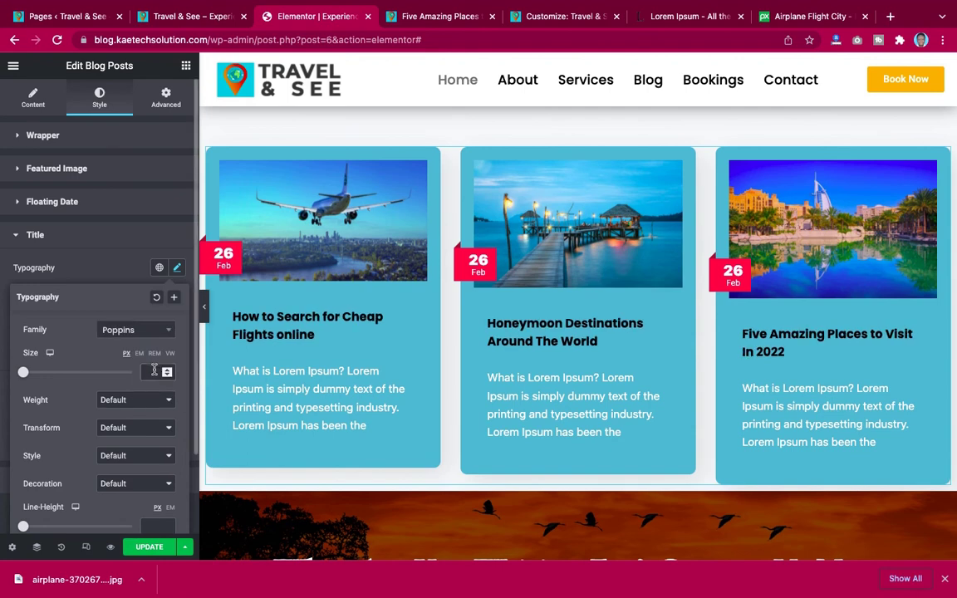
left_click(152, 372)
type("20")
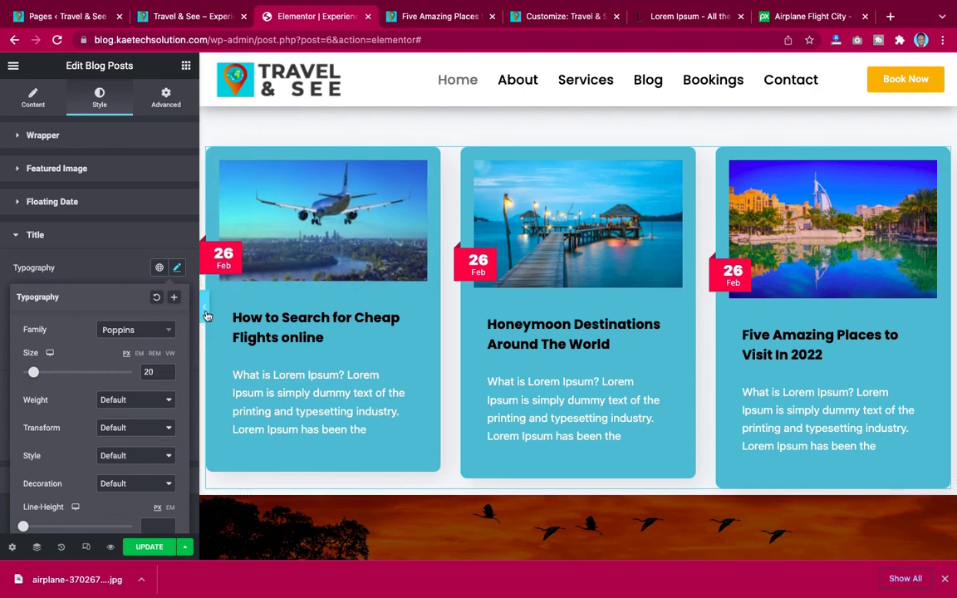
Step: Check the restyled post titles against the services and Why Choose Us sections at full page width, and bring back the editor panel
left_click(205, 313)
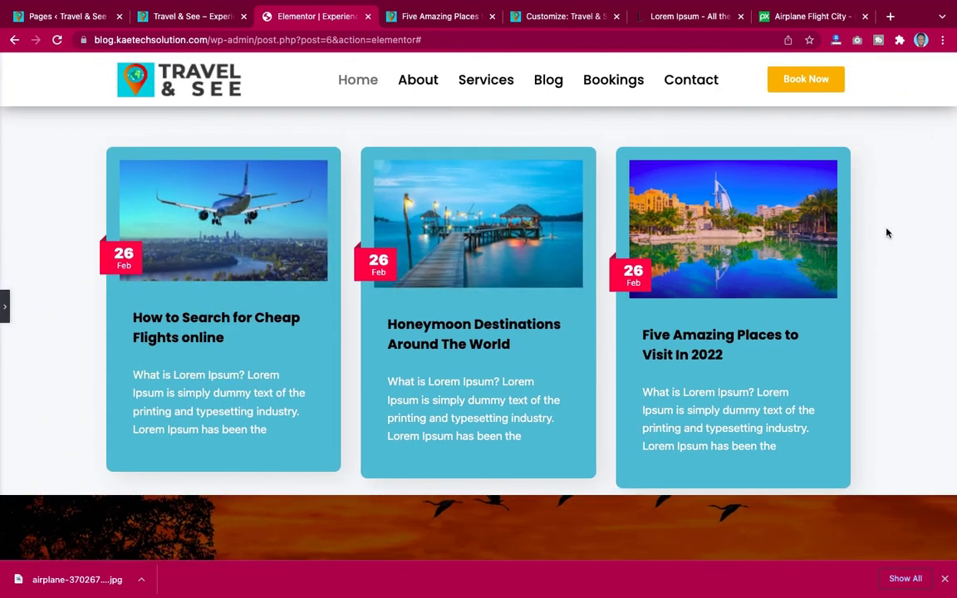
scroll(887, 233, "up", 6)
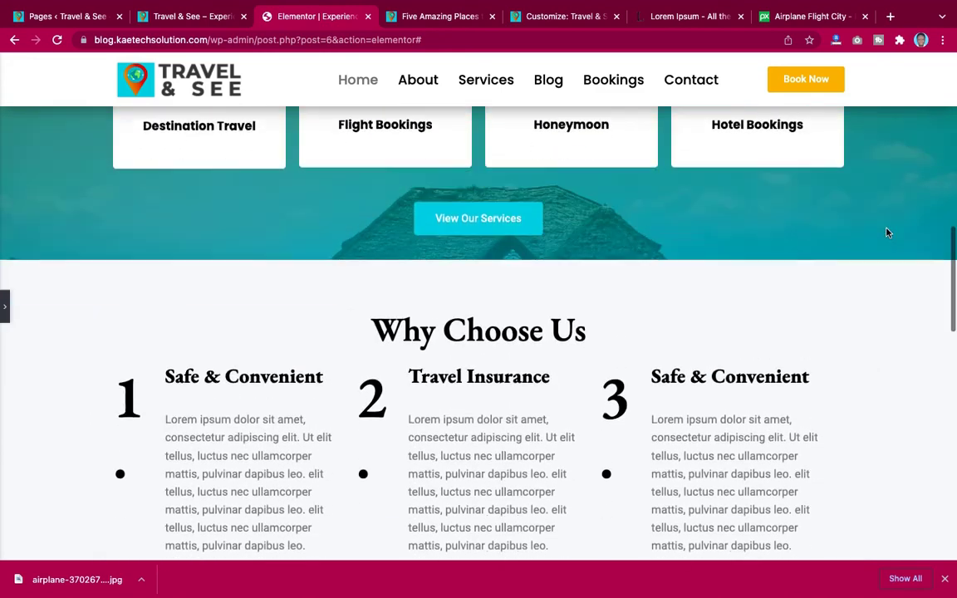
scroll(887, 233, "down", 8)
scroll(887, 231, "up", 2)
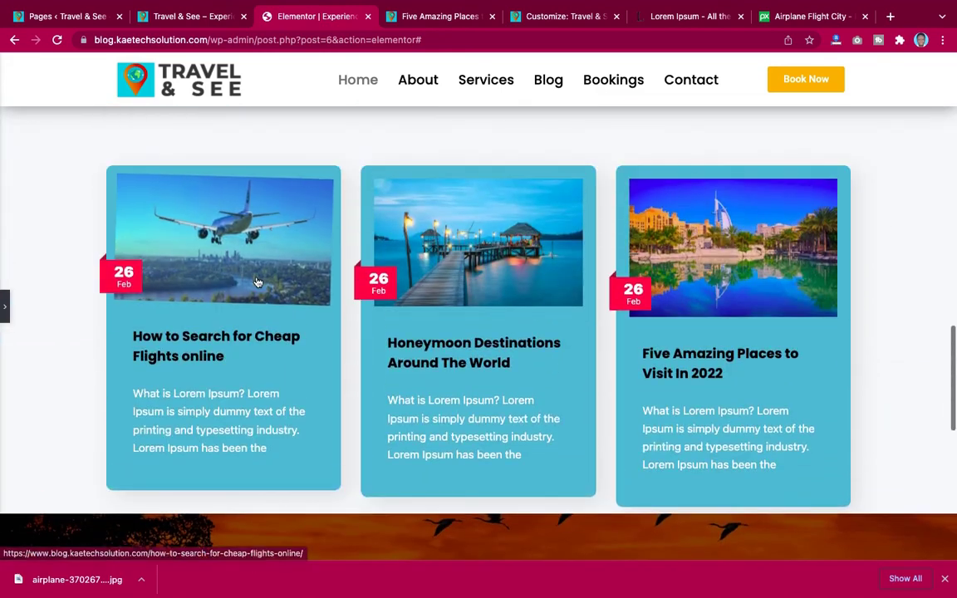
left_click(5, 307)
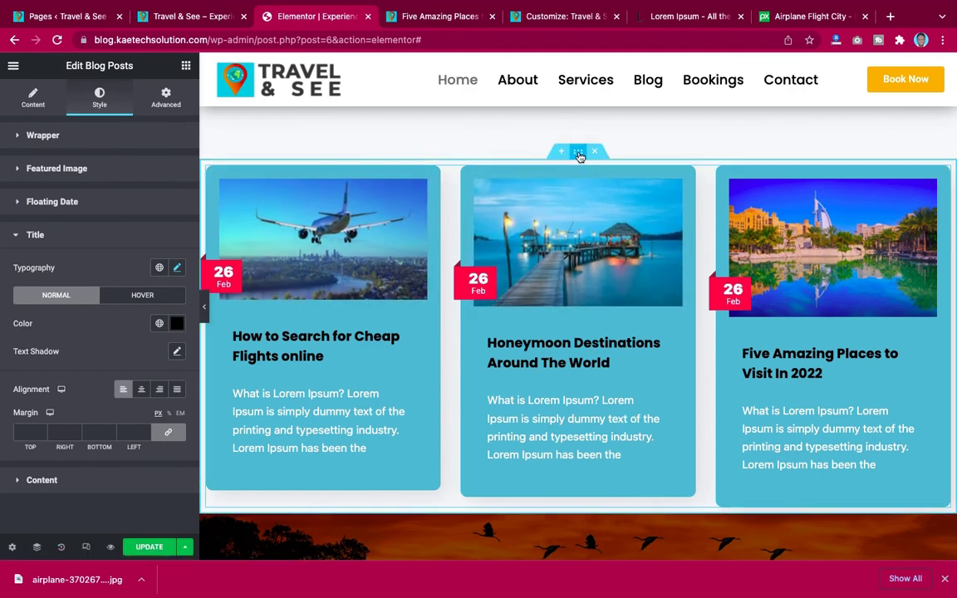
Step: Unlink the blog posts section's margin values and set its bottom margin to 60 px
left_click(283, 126)
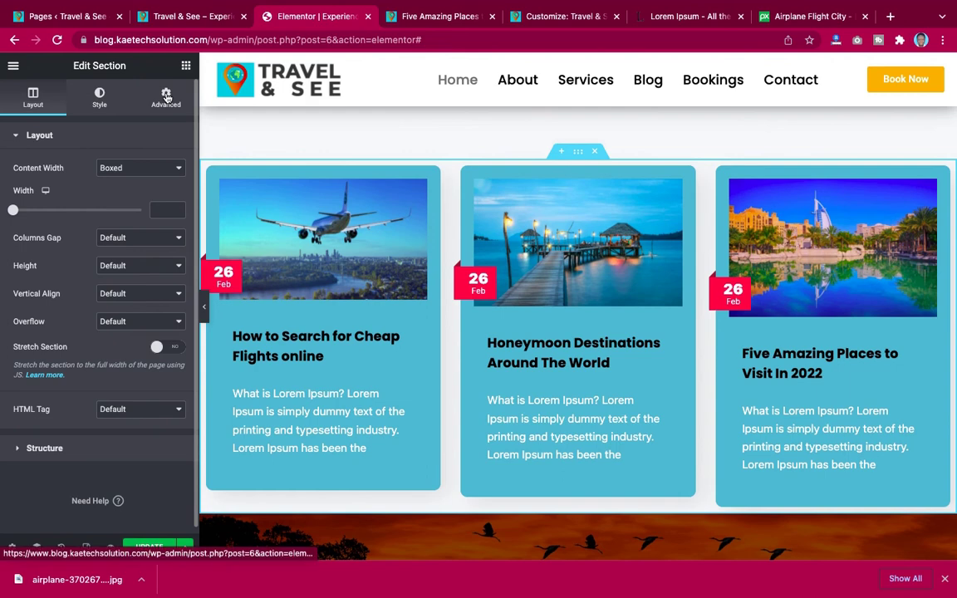
left_click(166, 97)
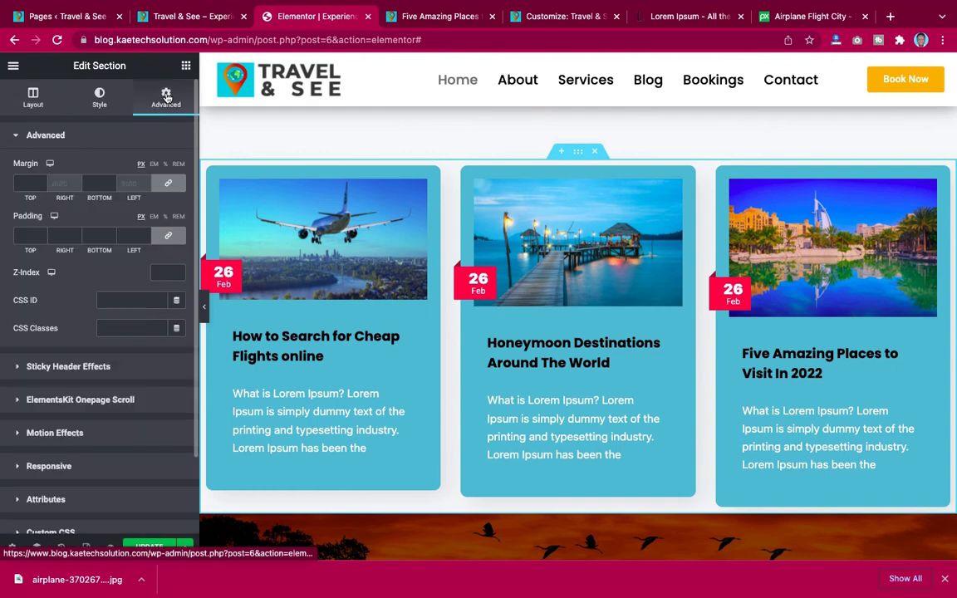
left_click(166, 186)
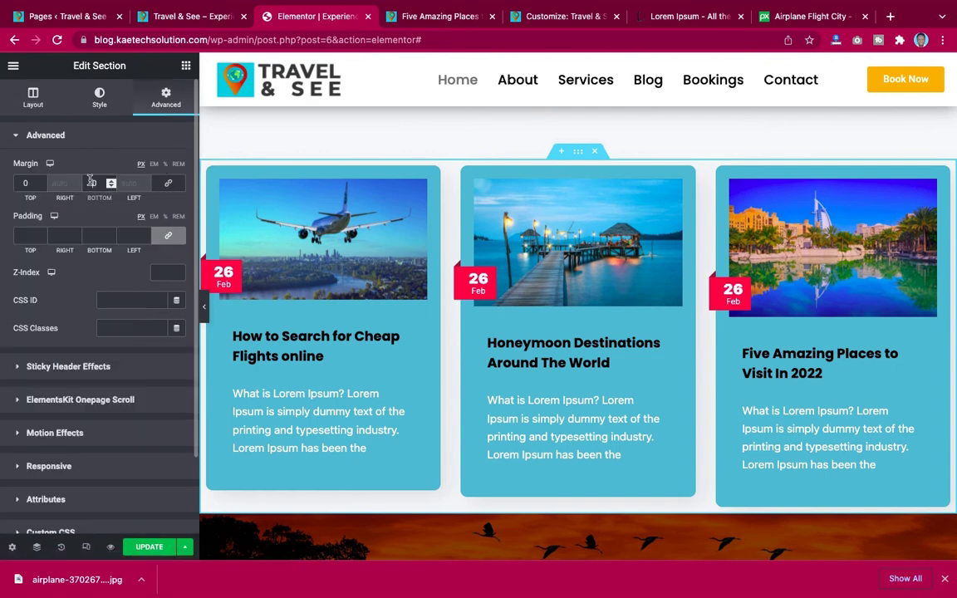
left_click(90, 181)
type("50")
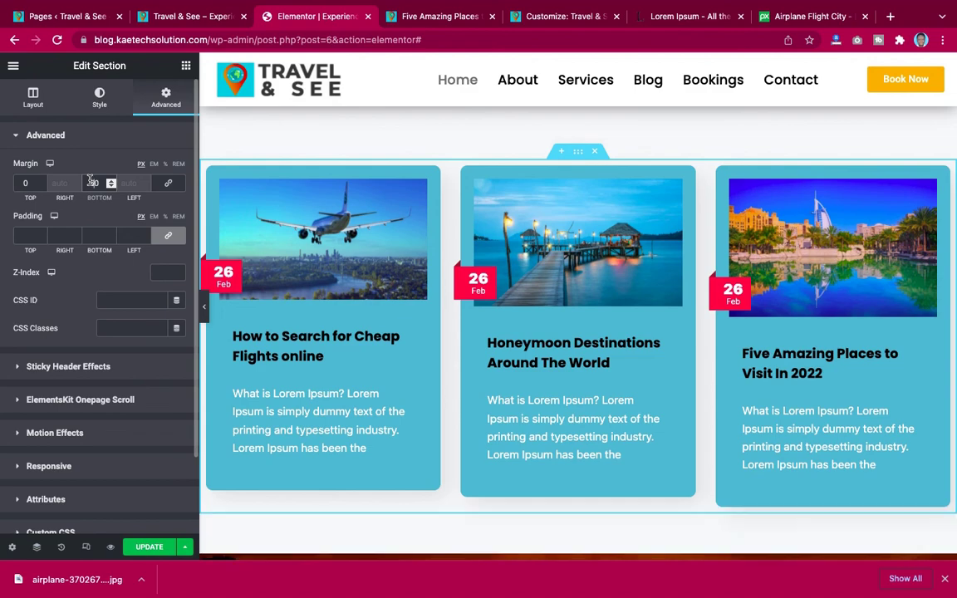
Step: Examine the spacing above the post cards and between them and the contact banner, including at full page width
scroll(669, 229, "up", 1)
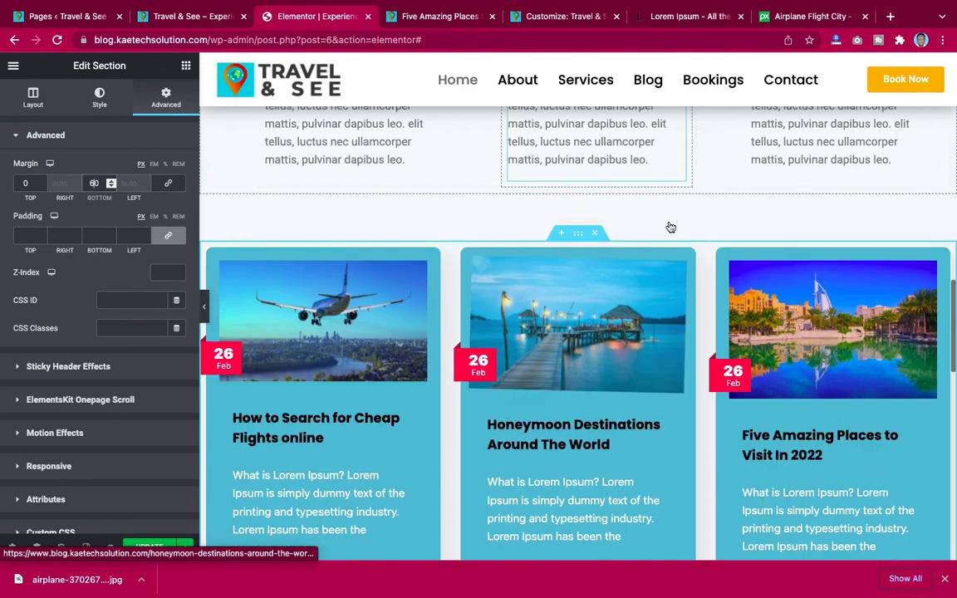
scroll(670, 226, "down", 5)
scroll(670, 226, "up", 1)
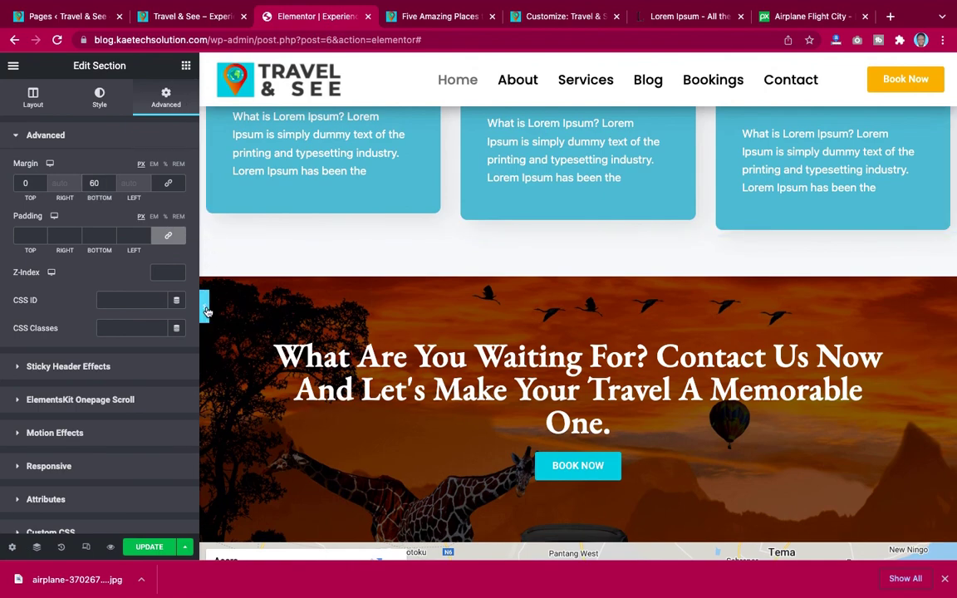
scroll(208, 311, "right", 1)
left_click(182, 307)
scroll(610, 237, "up", 5)
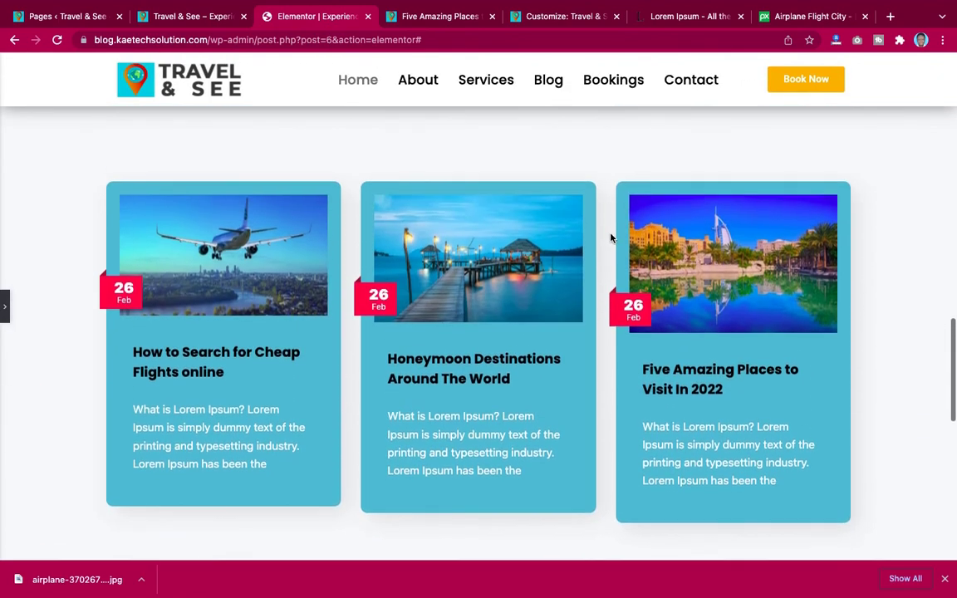
scroll(611, 240, "down", 5)
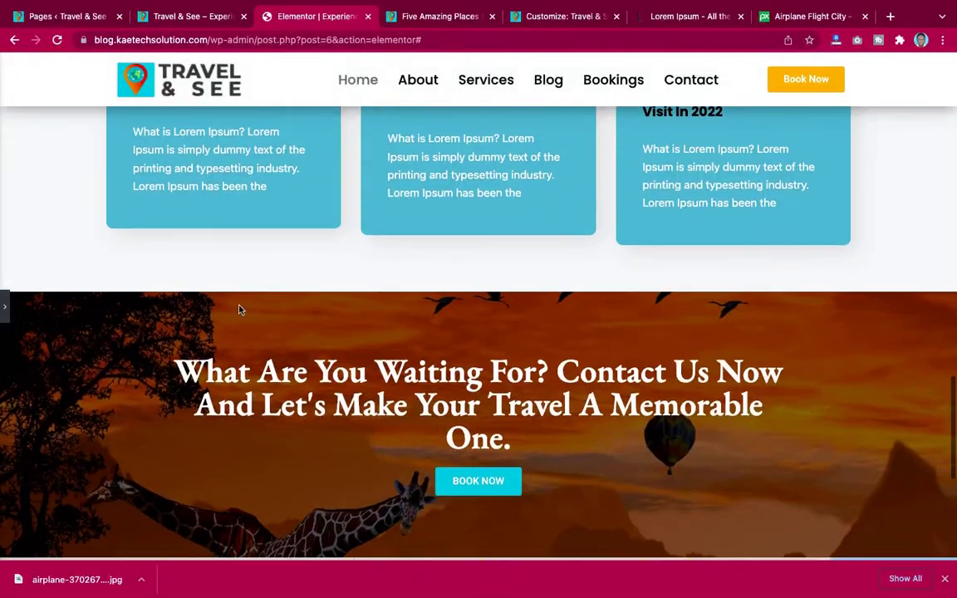
scroll(237, 308, "up", 2)
scroll(237, 309, "up", 3)
scroll(310, 310, "down", 5)
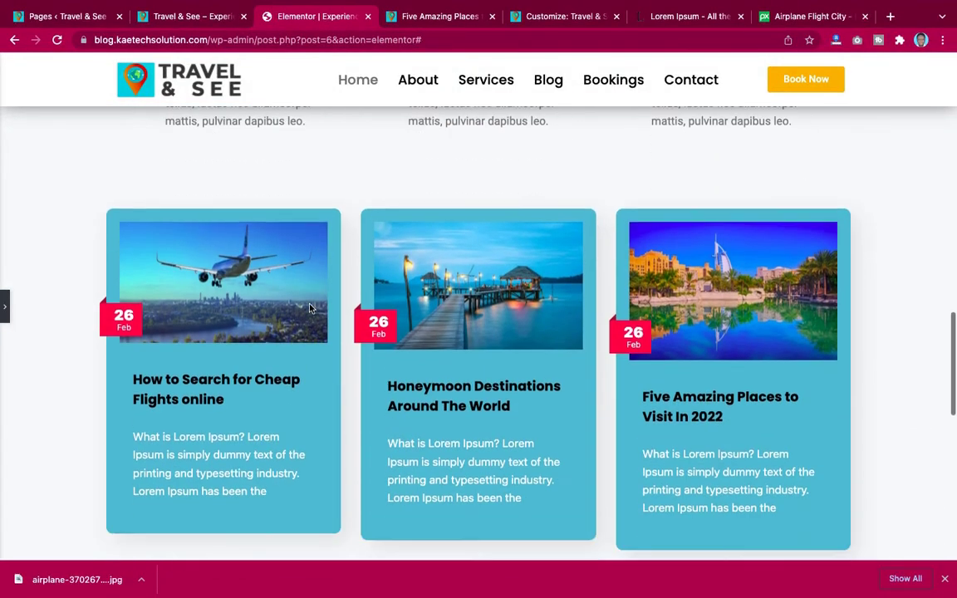
Step: Set the blog posts section's bottom margin to 90 px and compare the gaps above and below the cards at full page width
left_click(5, 318)
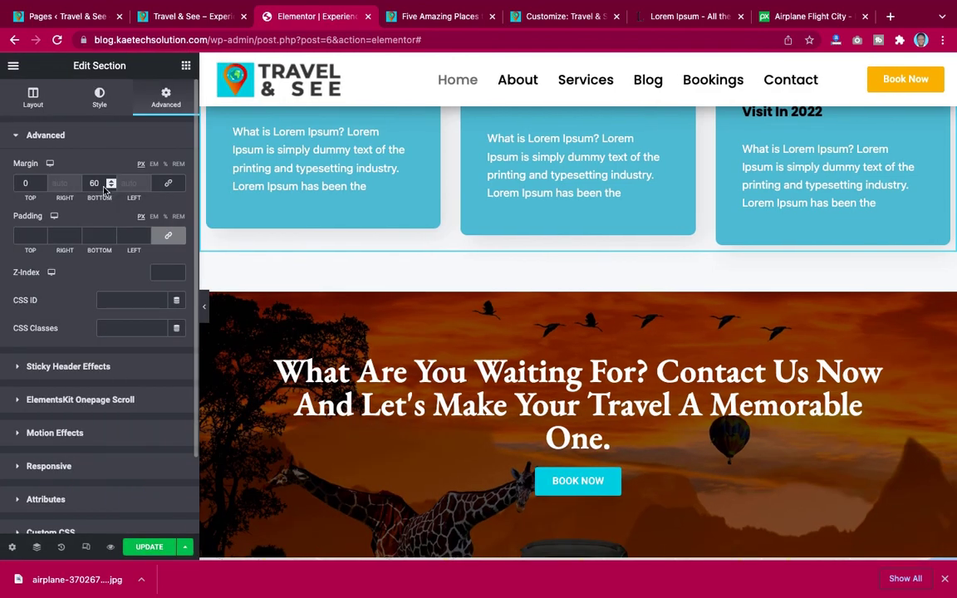
left_click(204, 307)
scroll(217, 297, "up", 5)
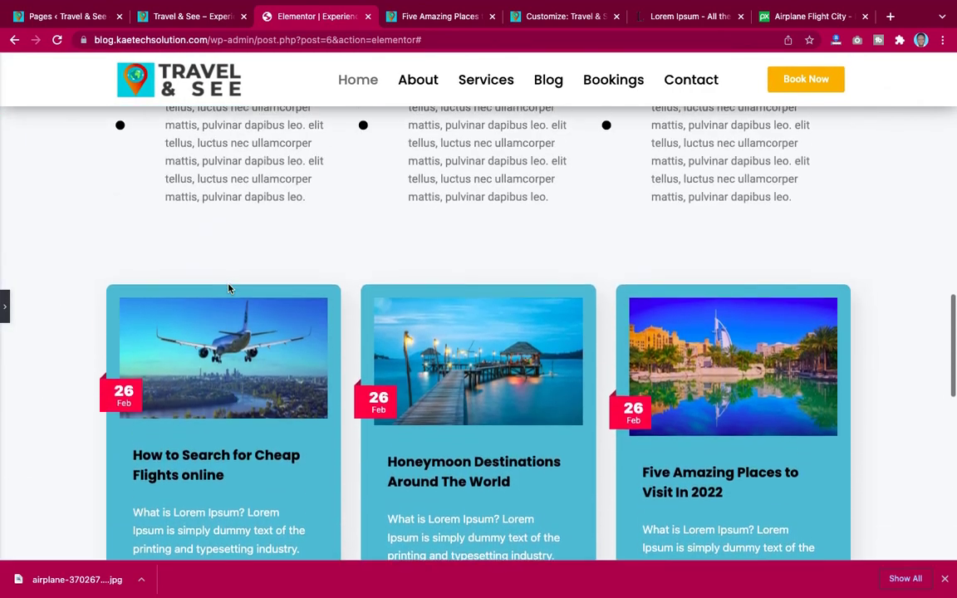
scroll(229, 289, "up", 4)
scroll(229, 289, "down", 8)
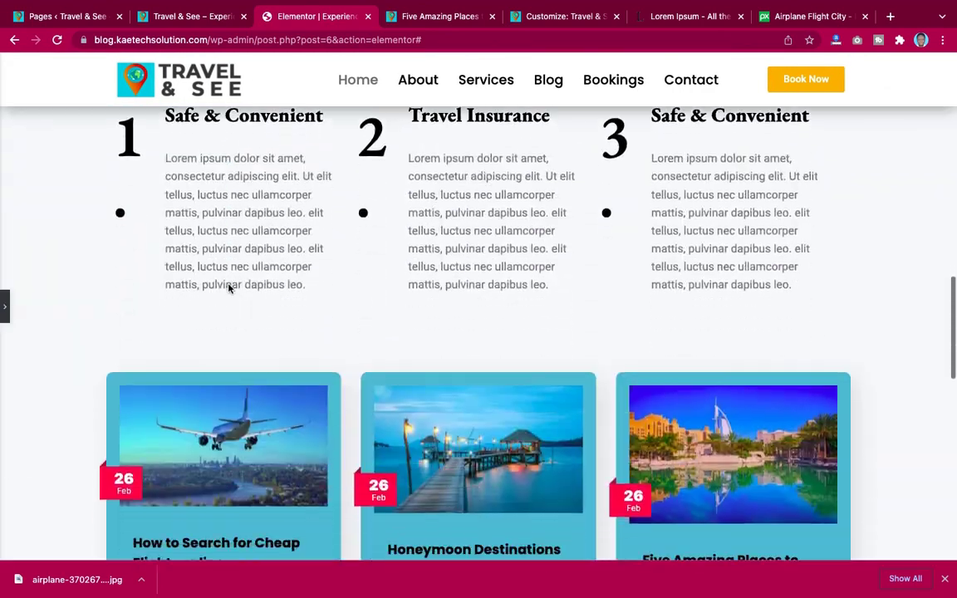
scroll(229, 287, "up", 5)
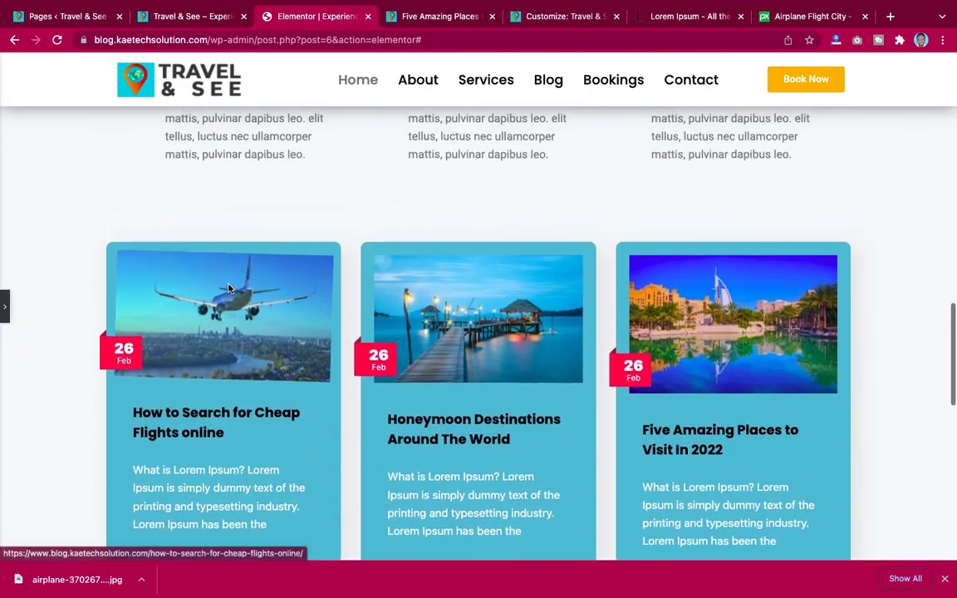
scroll(230, 288, "down", 5)
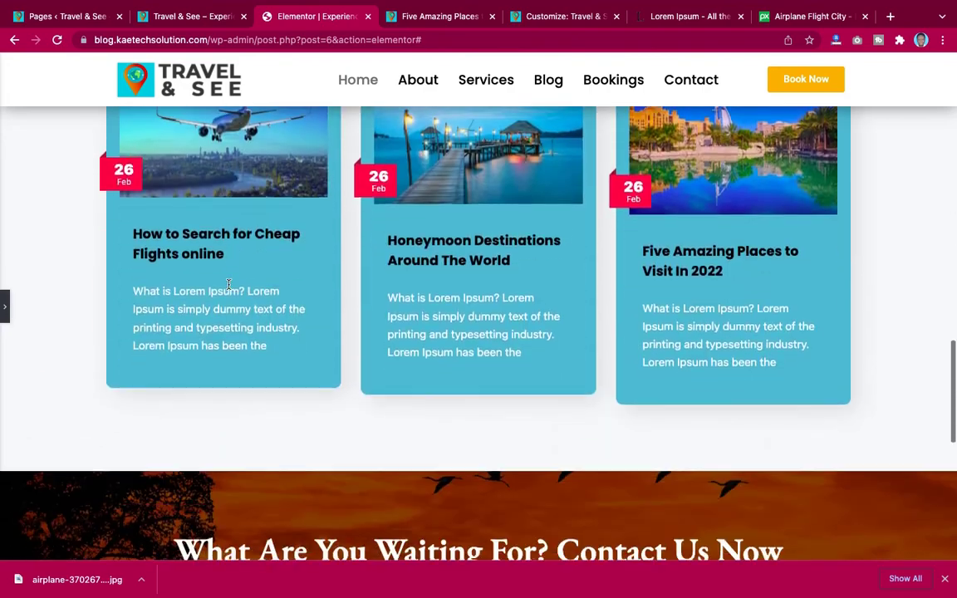
scroll(229, 285, "up", 5)
scroll(220, 284, "down", 4)
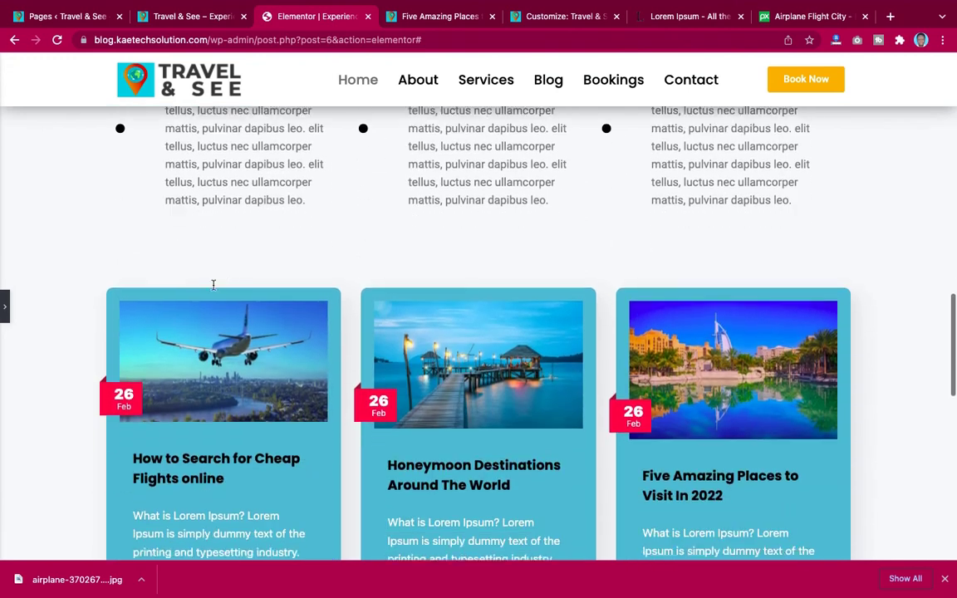
Step: Update the home page to save the blog section and open the published page from the editor
left_click(4, 315)
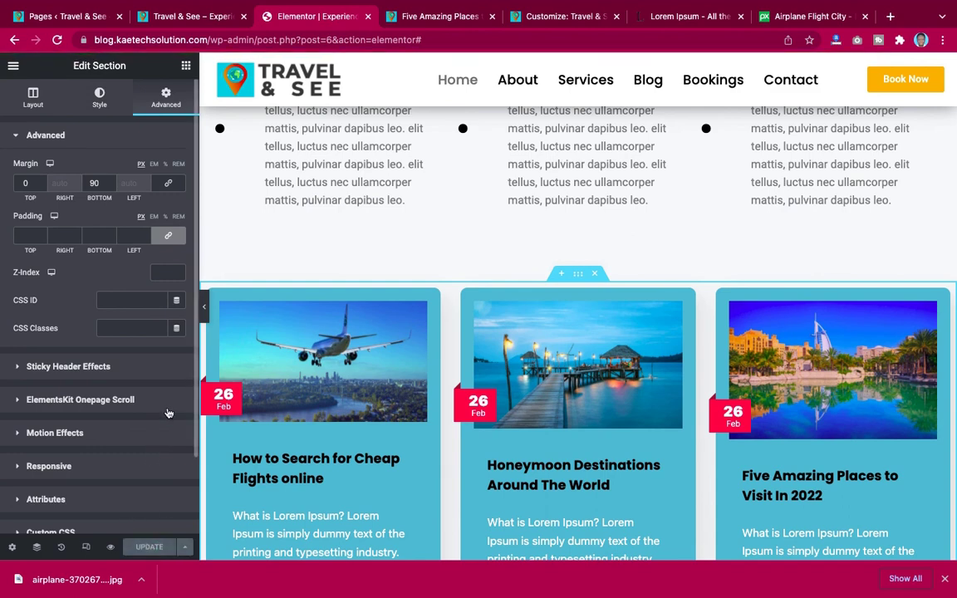
left_click(14, 66)
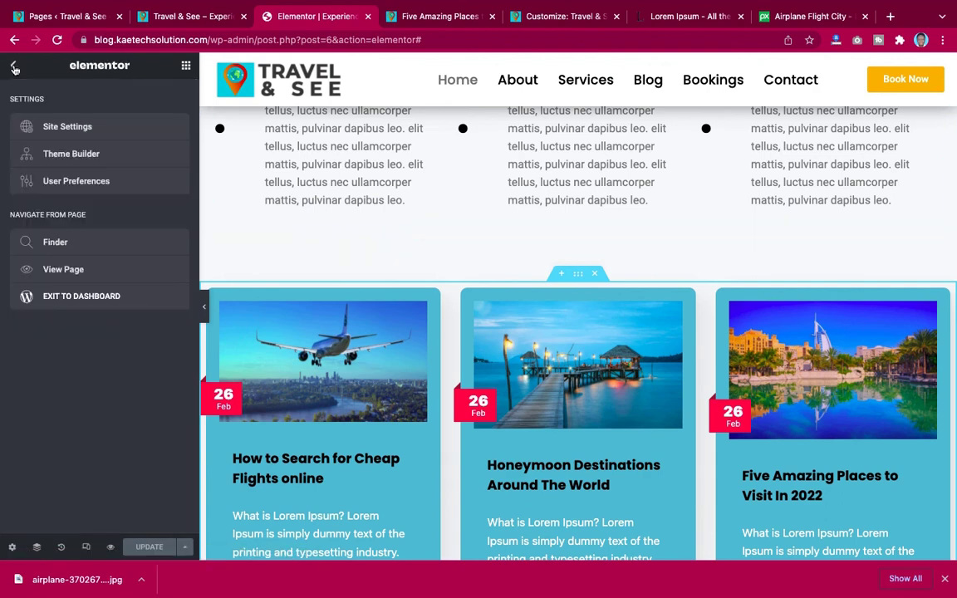
left_click(70, 274)
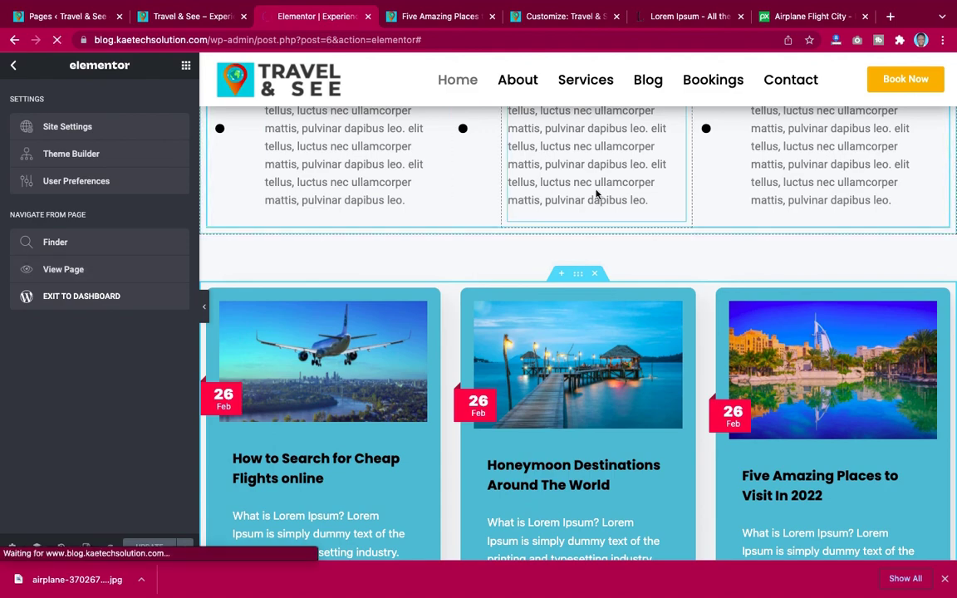
Step: Review the published home page down to the blog cards and open the "How to Search for Cheap Flights online" post to look through it
scroll(710, 252, "down", 6)
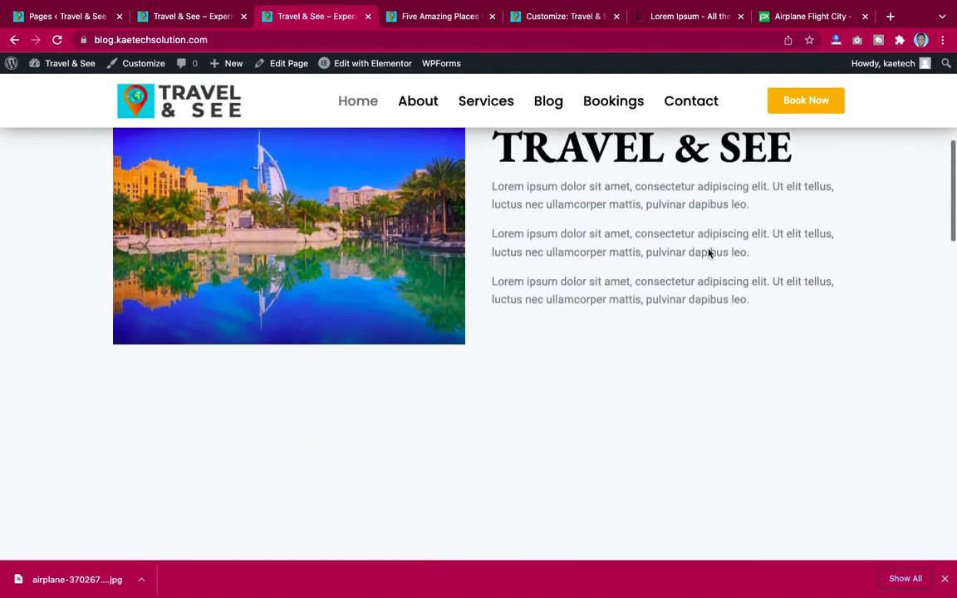
scroll(710, 252, "down", 8)
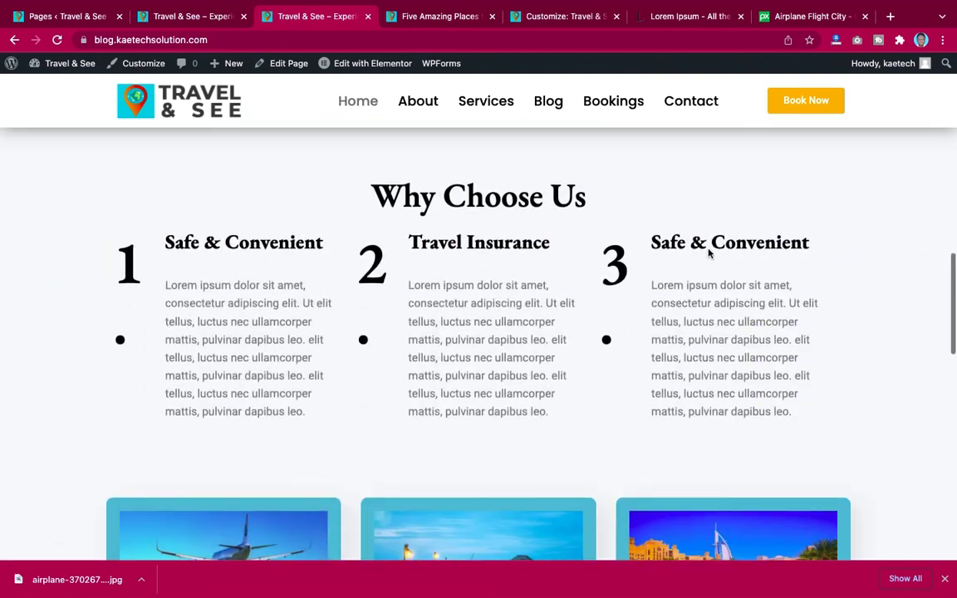
scroll(709, 251, "down", 5)
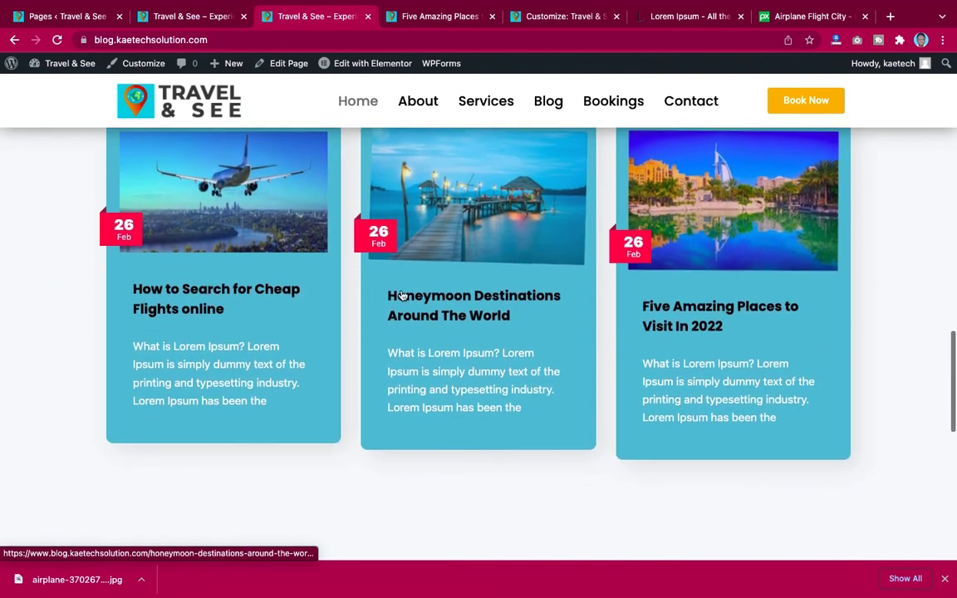
left_click(230, 291)
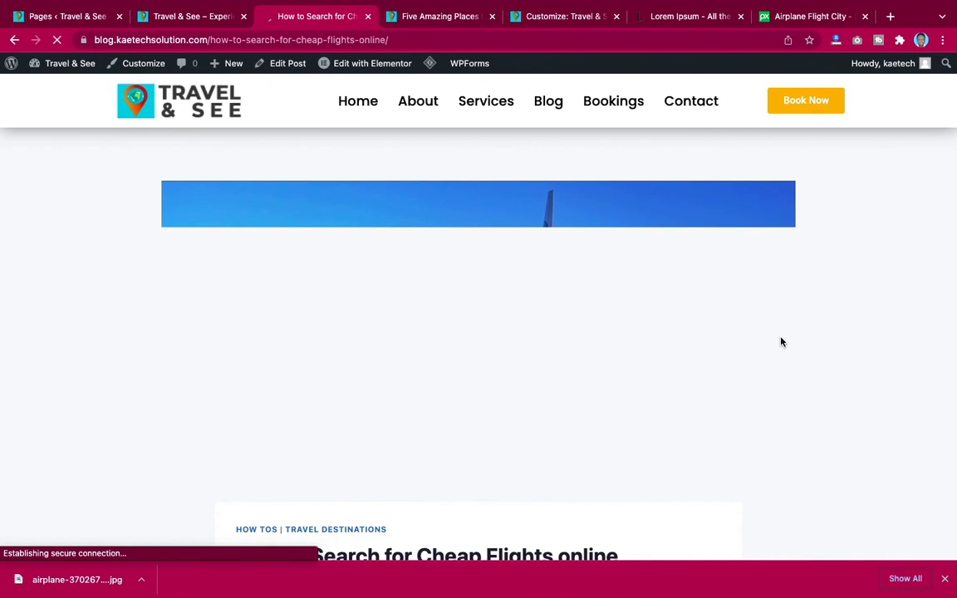
scroll(781, 342, "down", 10)
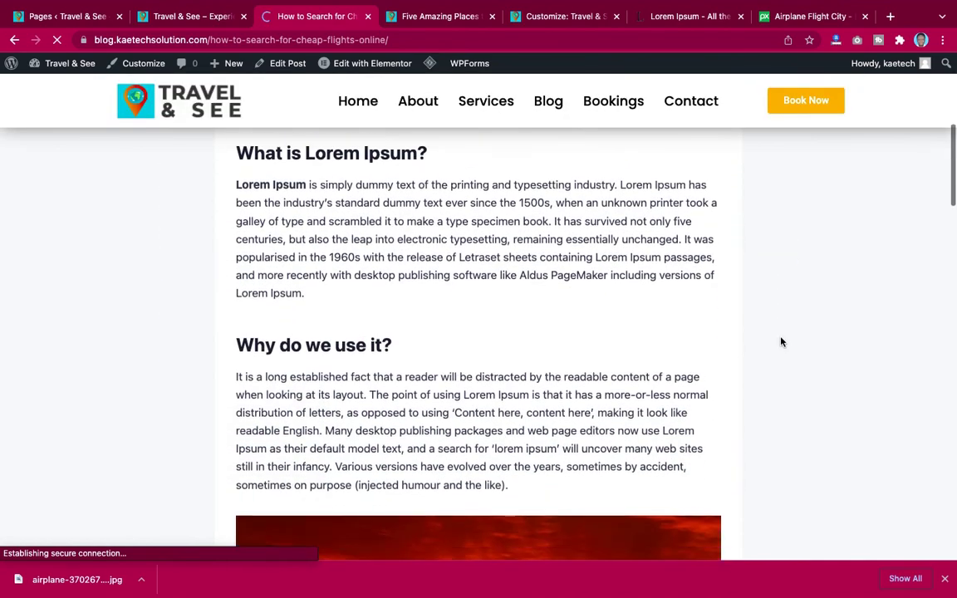
Step: Look over the rest of the cheap flights post down to its tags and similar posts, and return to its featured image
scroll(781, 342, "down", 9)
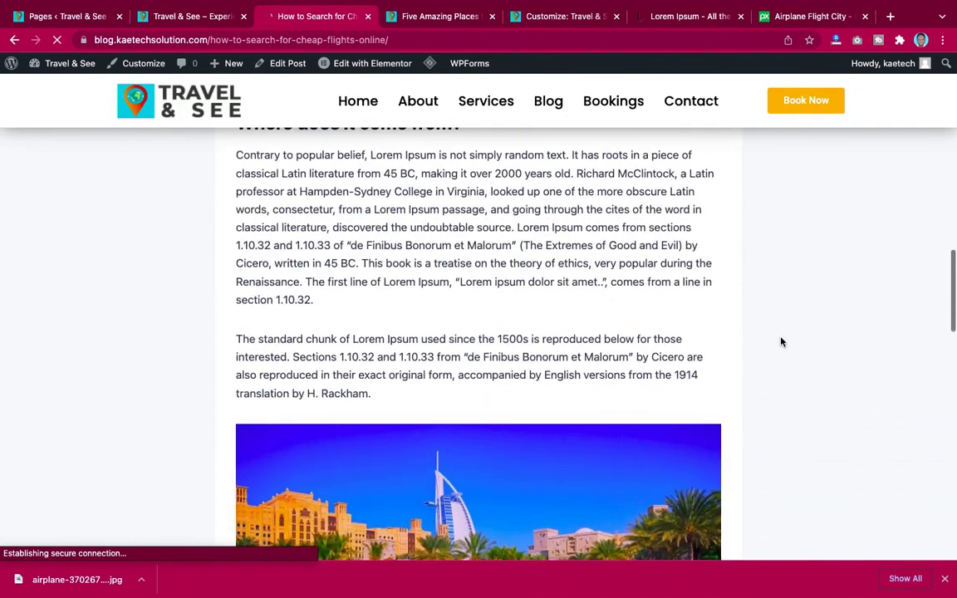
scroll(781, 341, "down", 2)
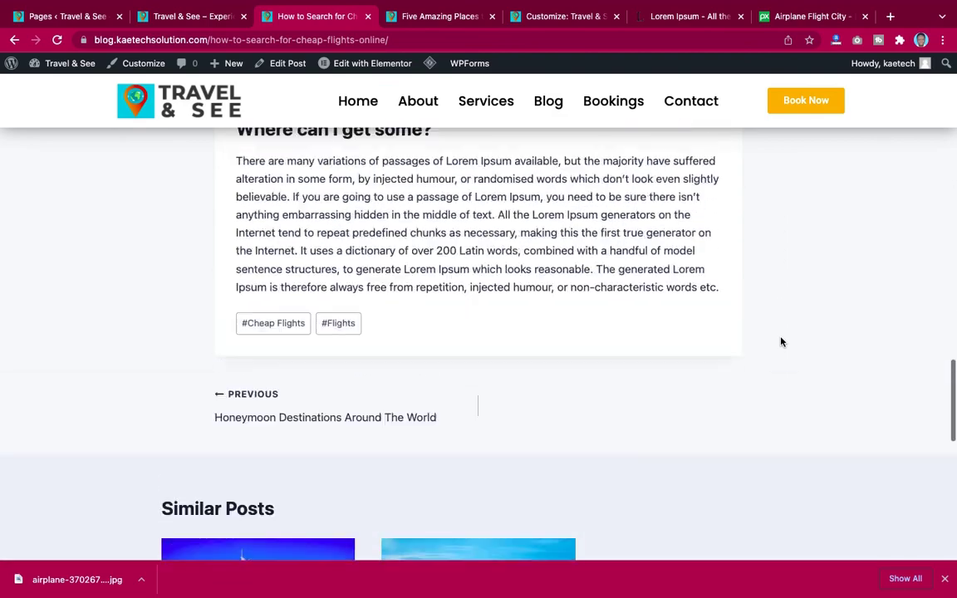
scroll(781, 341, "up", 20)
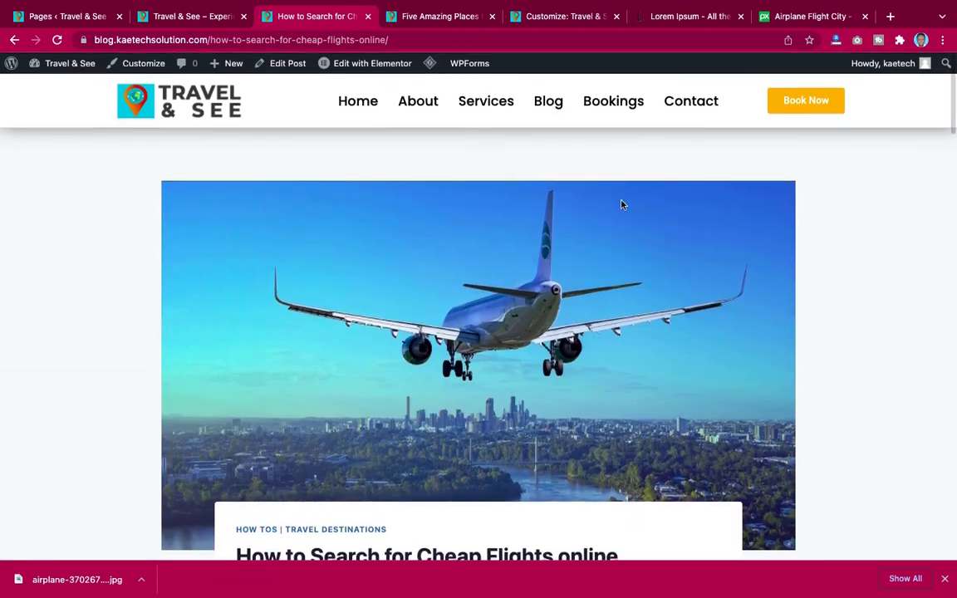
Step: Open the site's Blog page and examine its header banner, post card layout and the sidebar with search, recent posts and recent comments
left_click(553, 102)
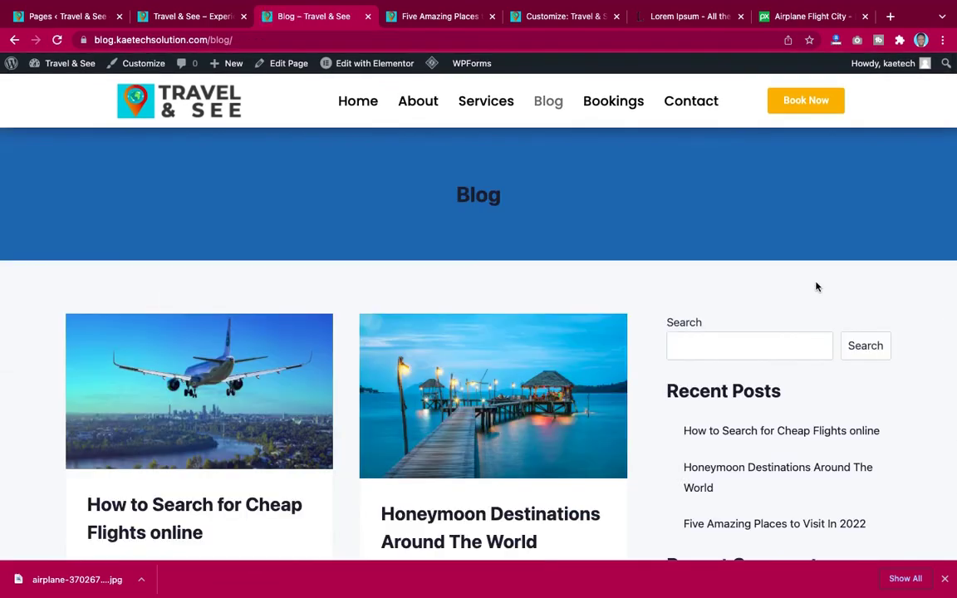
scroll(661, 337, "down", 10)
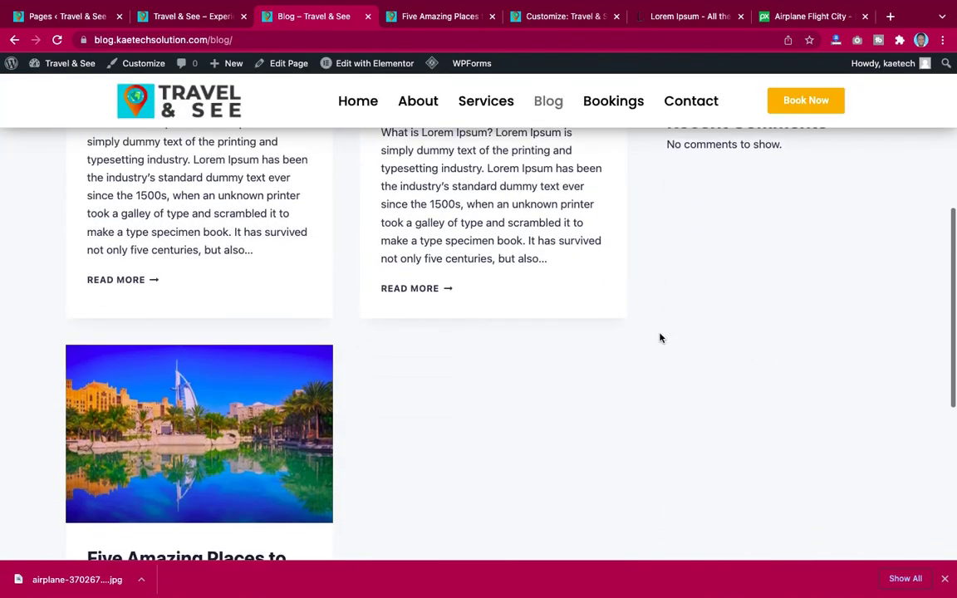
scroll(661, 338, "up", 8)
scroll(660, 338, "up", 3)
scroll(661, 337, "down", 15)
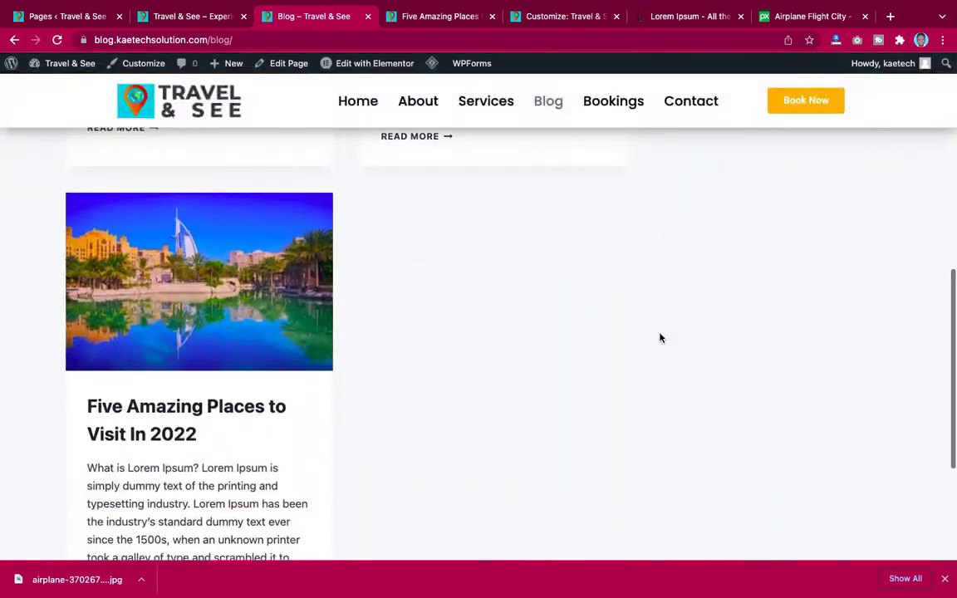
scroll(660, 337, "up", 8)
scroll(661, 338, "up", 5)
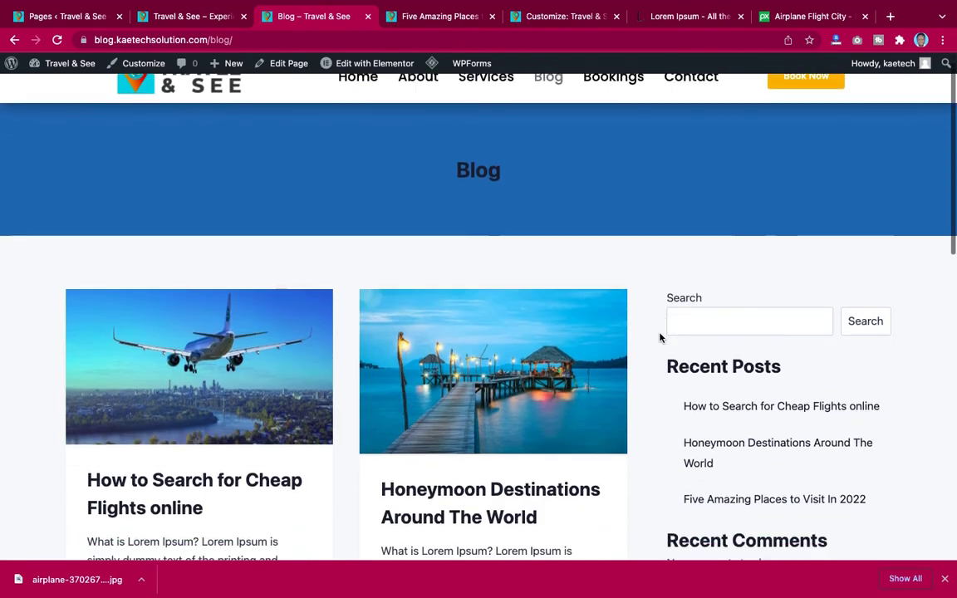
scroll(694, 267, "down", 1)
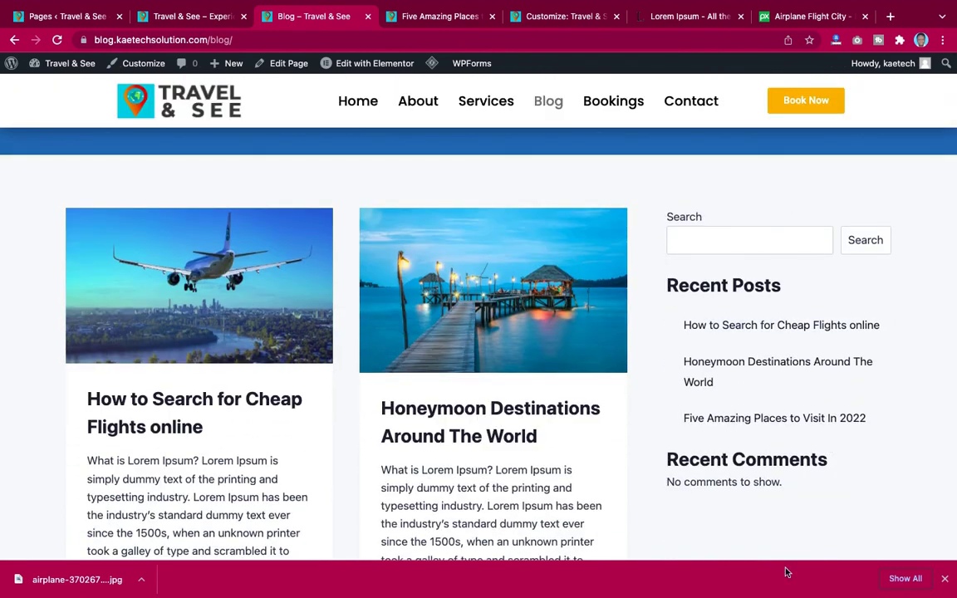
scroll(781, 516, "down", 2)
scroll(781, 516, "up", 4)
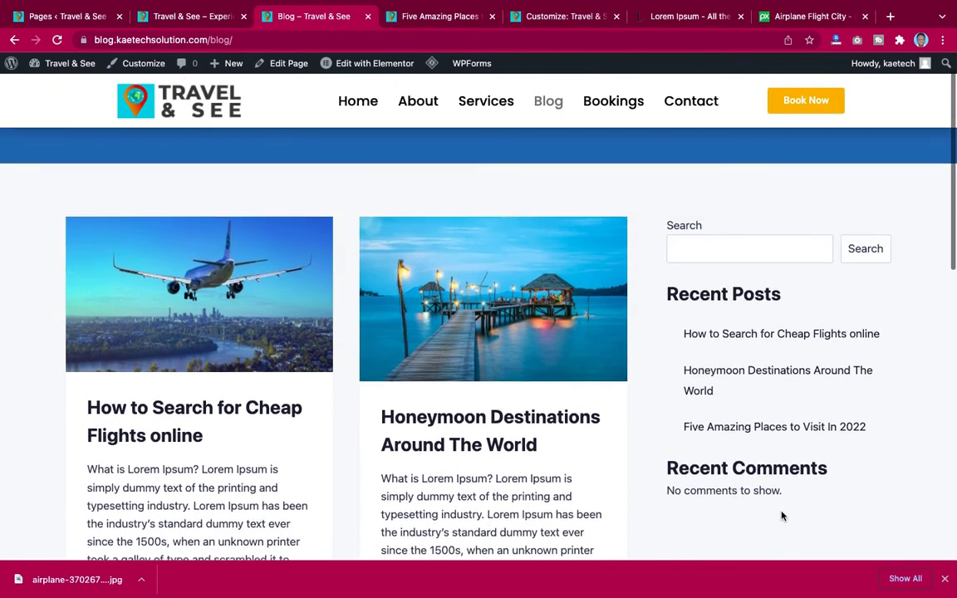